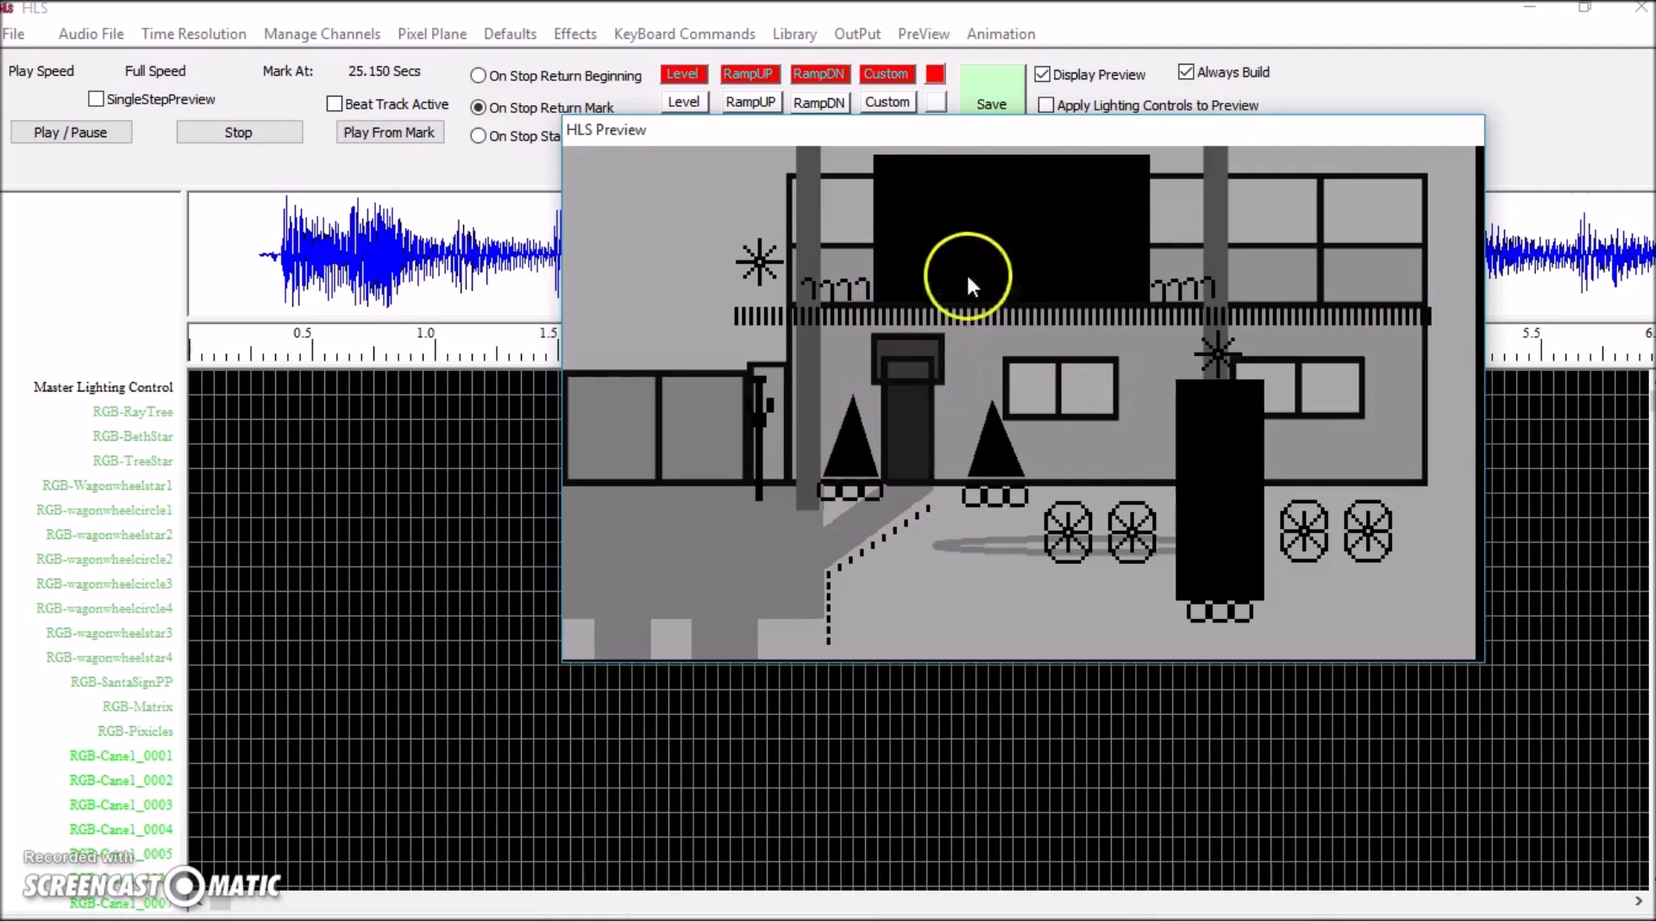
Step: Turn off the preview display and start a new matrix PixelPlane from already created channels, with no associated folder
left_click_drag(1057, 132, 1100, 176)
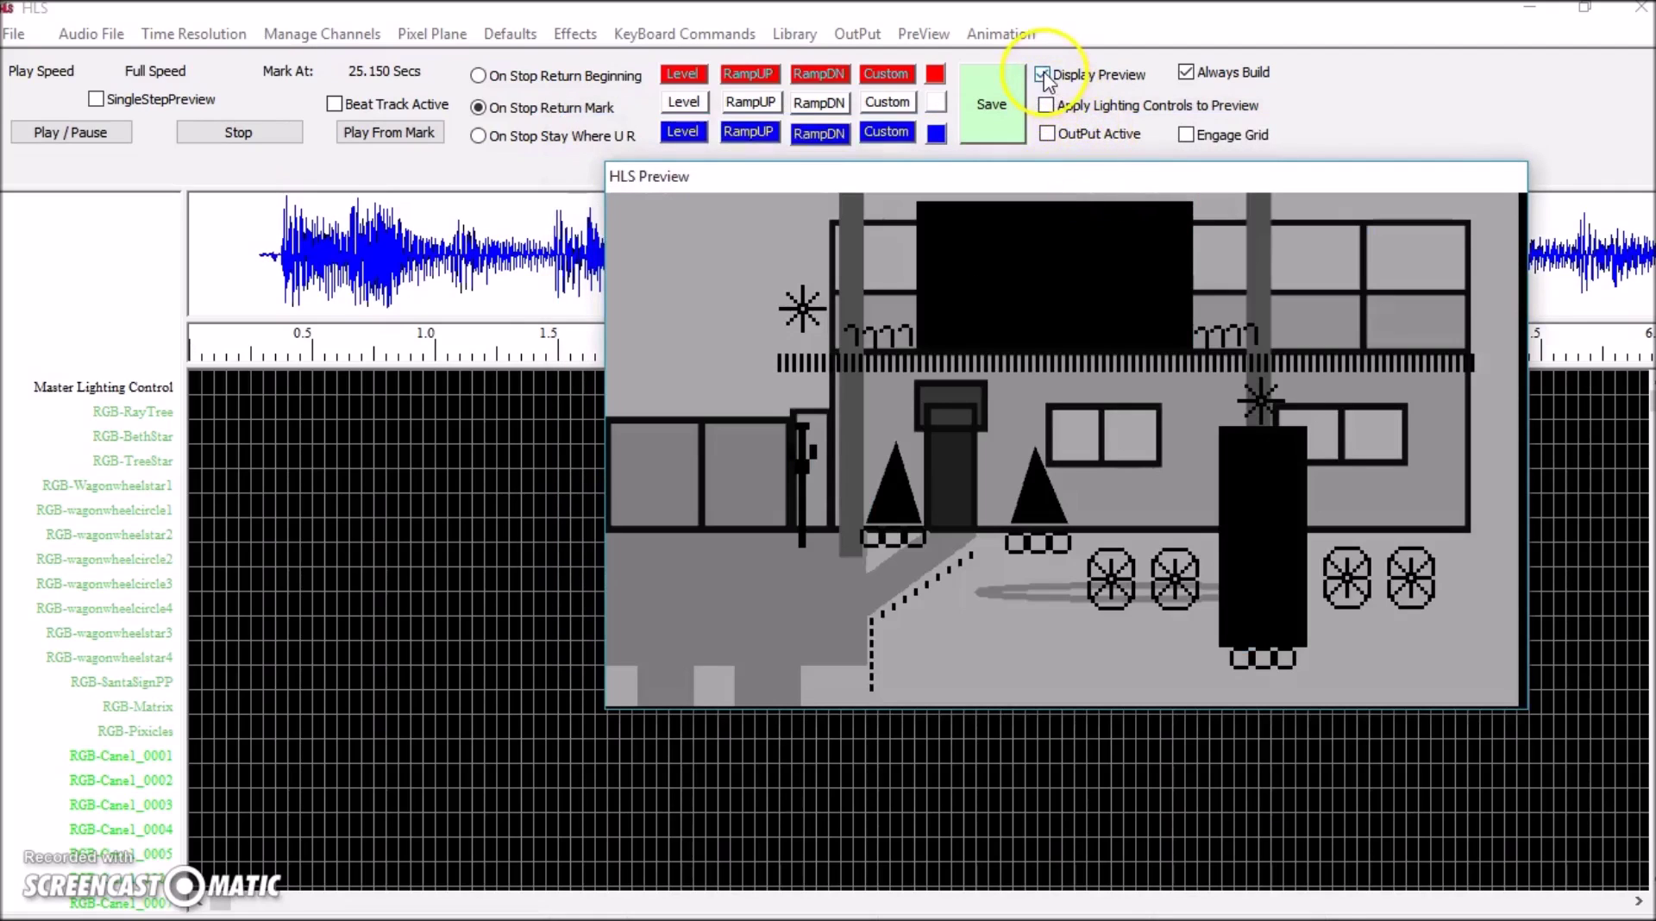
left_click(1042, 75)
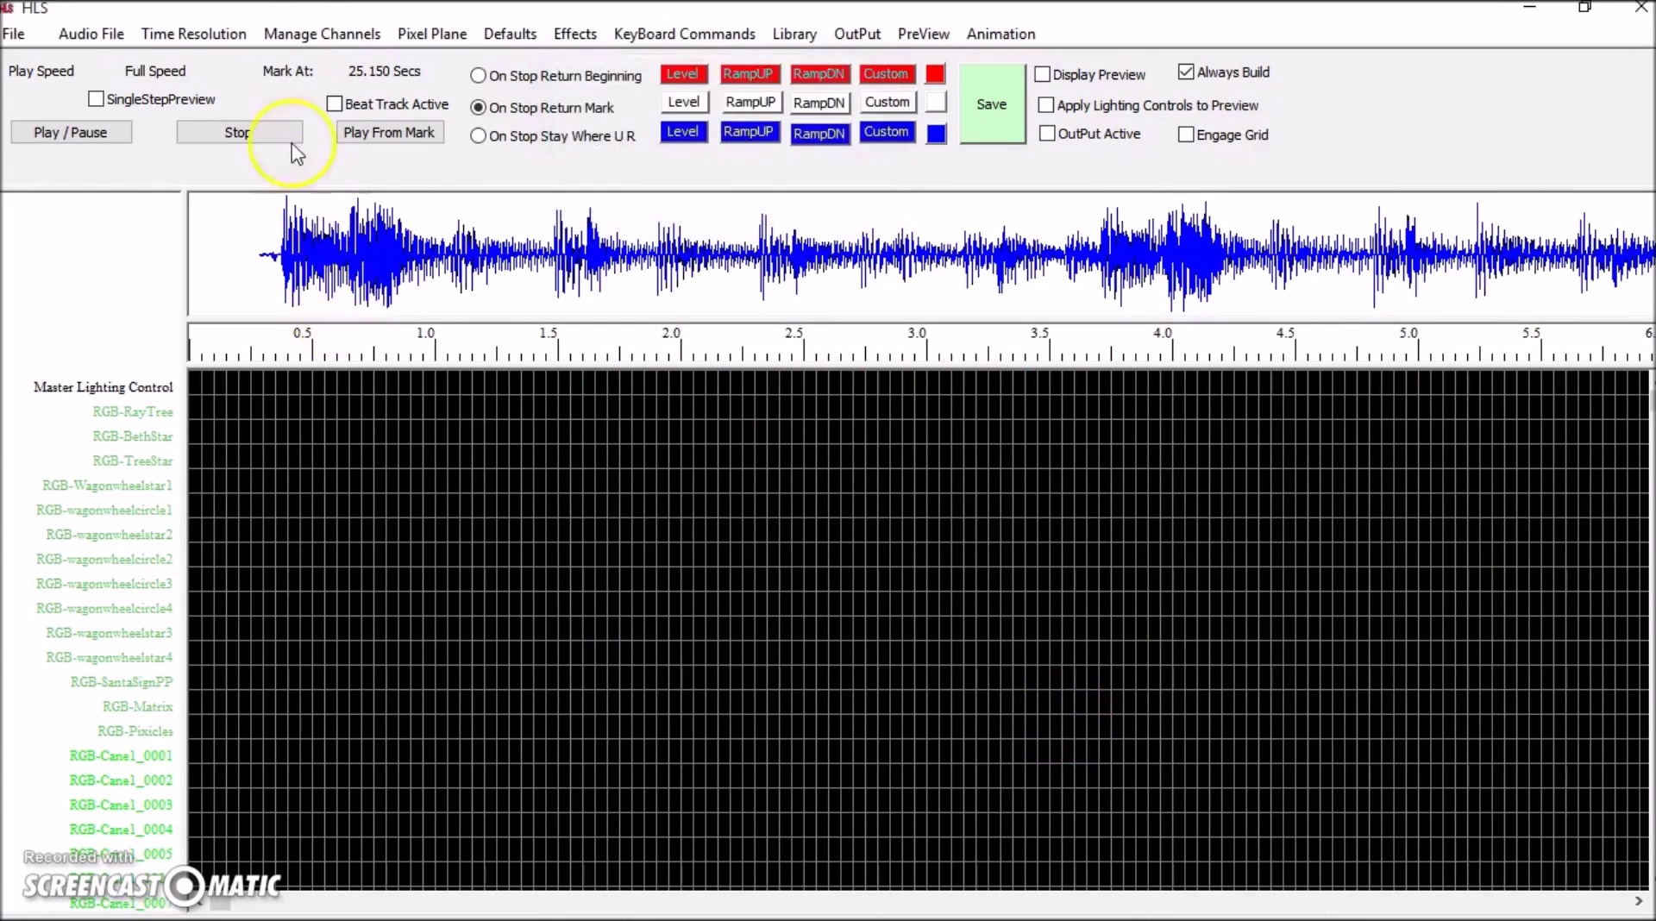
left_click(312, 34)
left_click(450, 235)
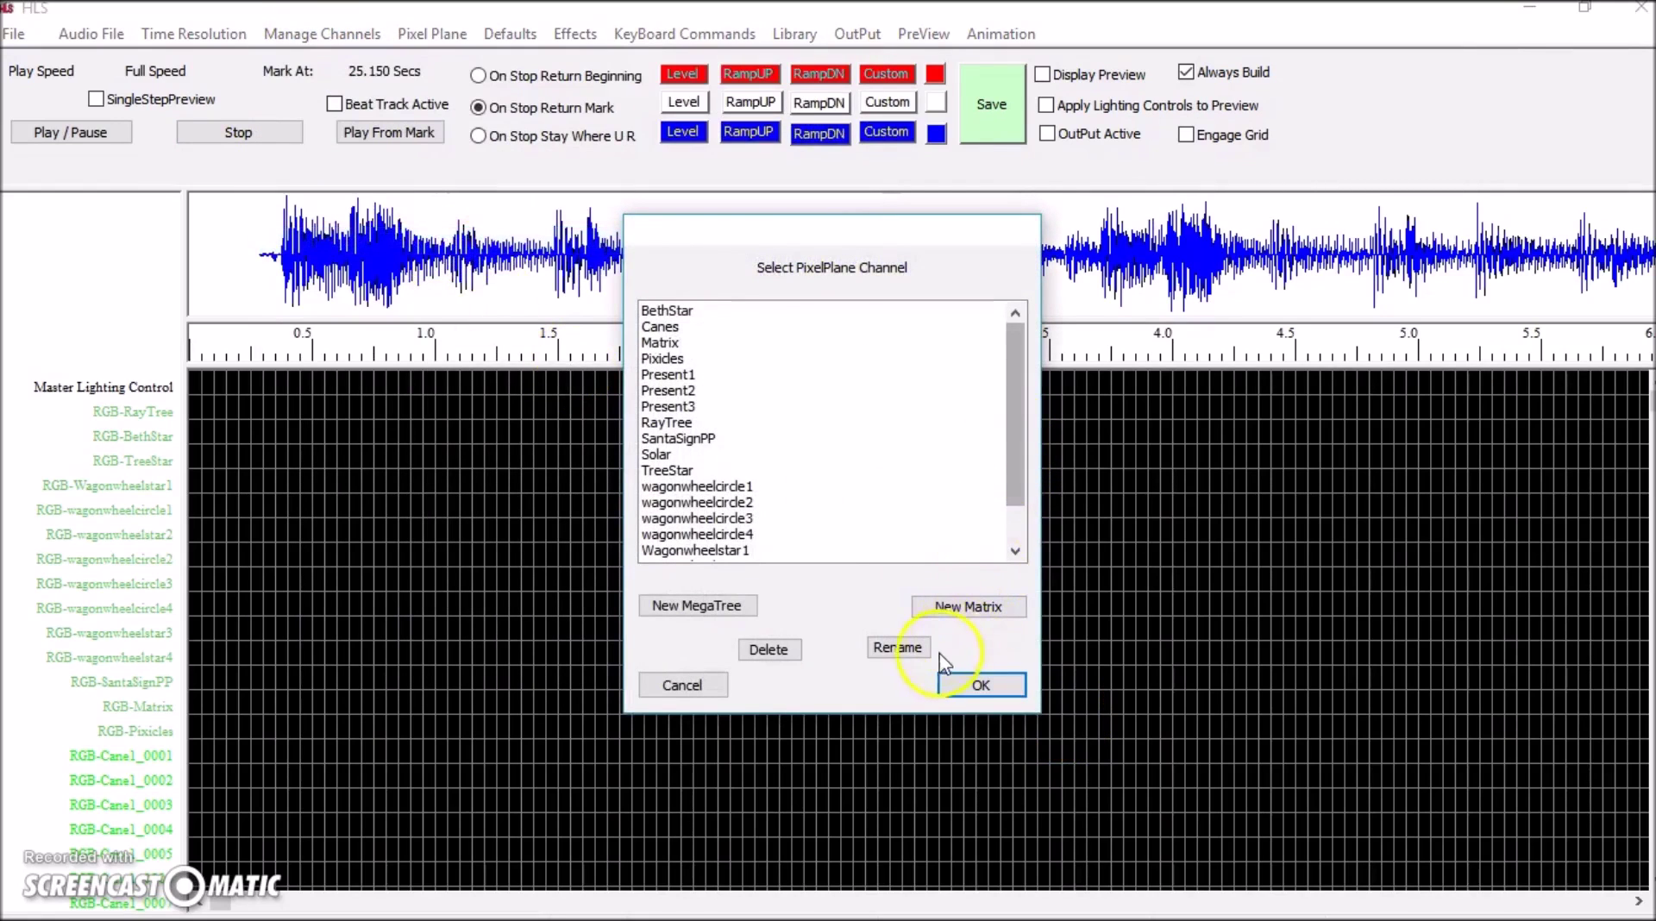
left_click(967, 607)
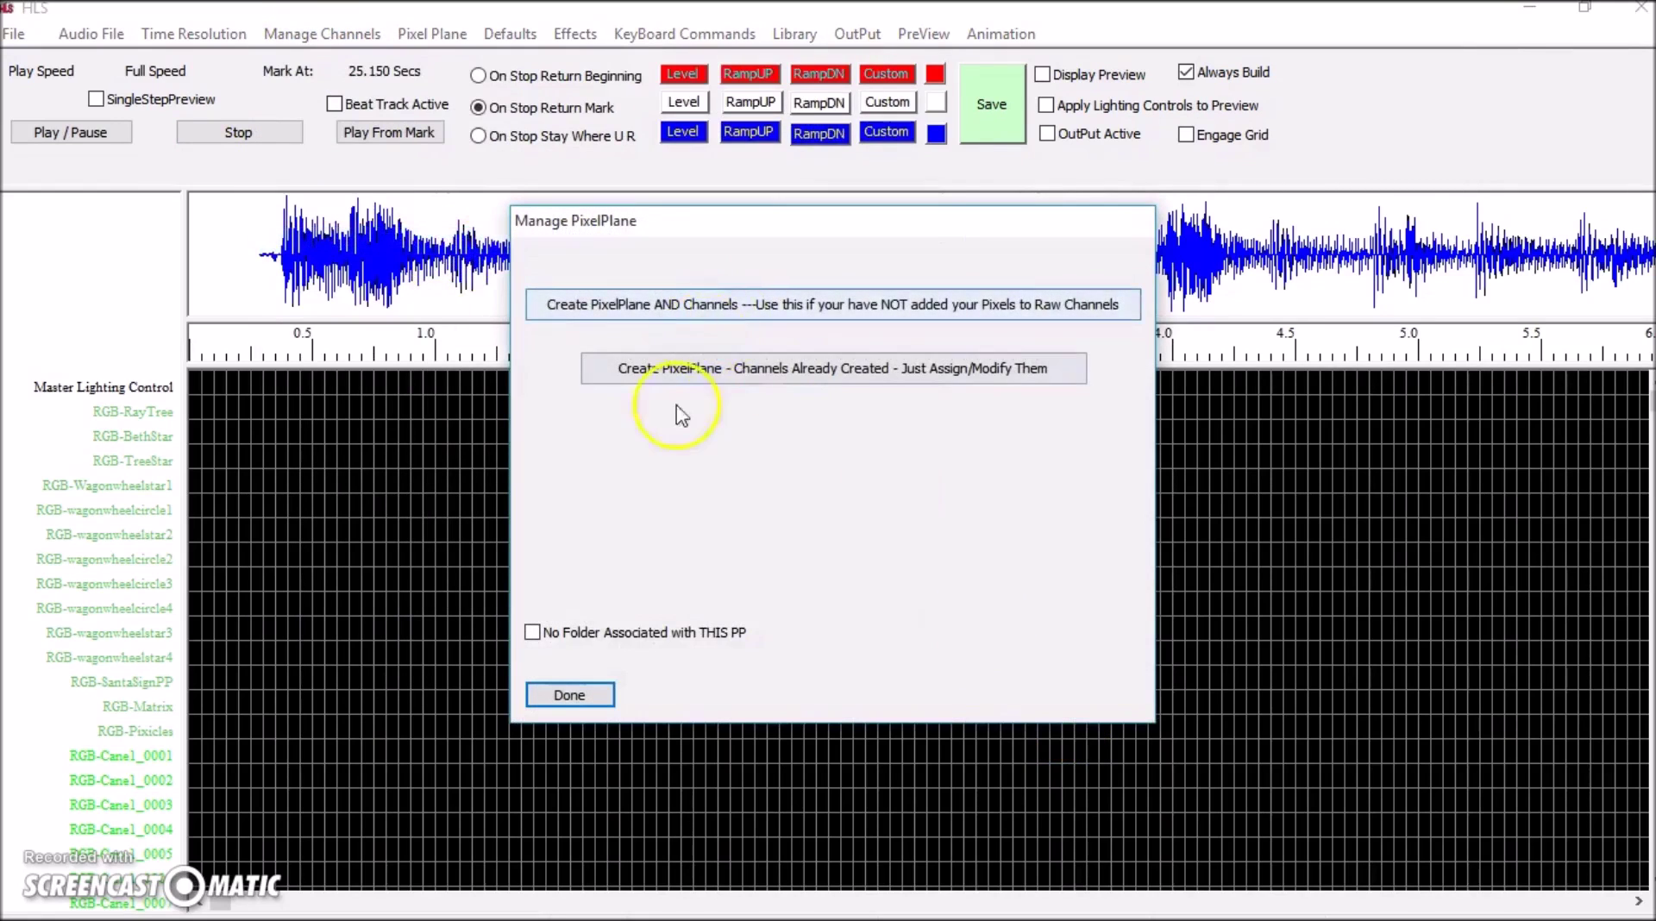
left_click(533, 632)
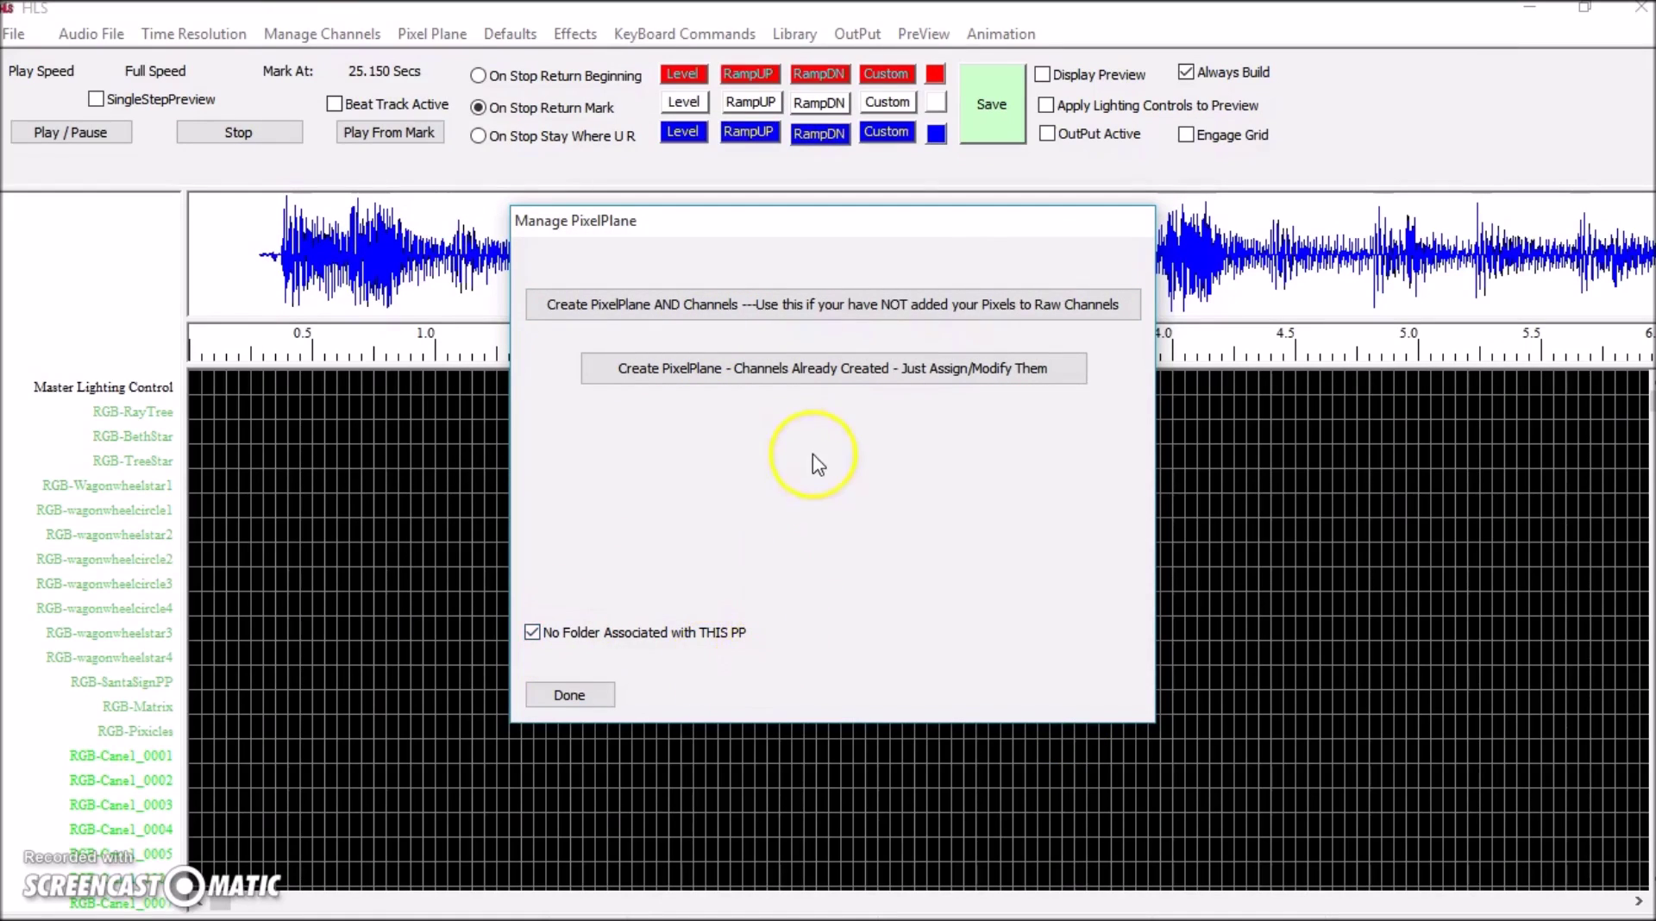
left_click(830, 377)
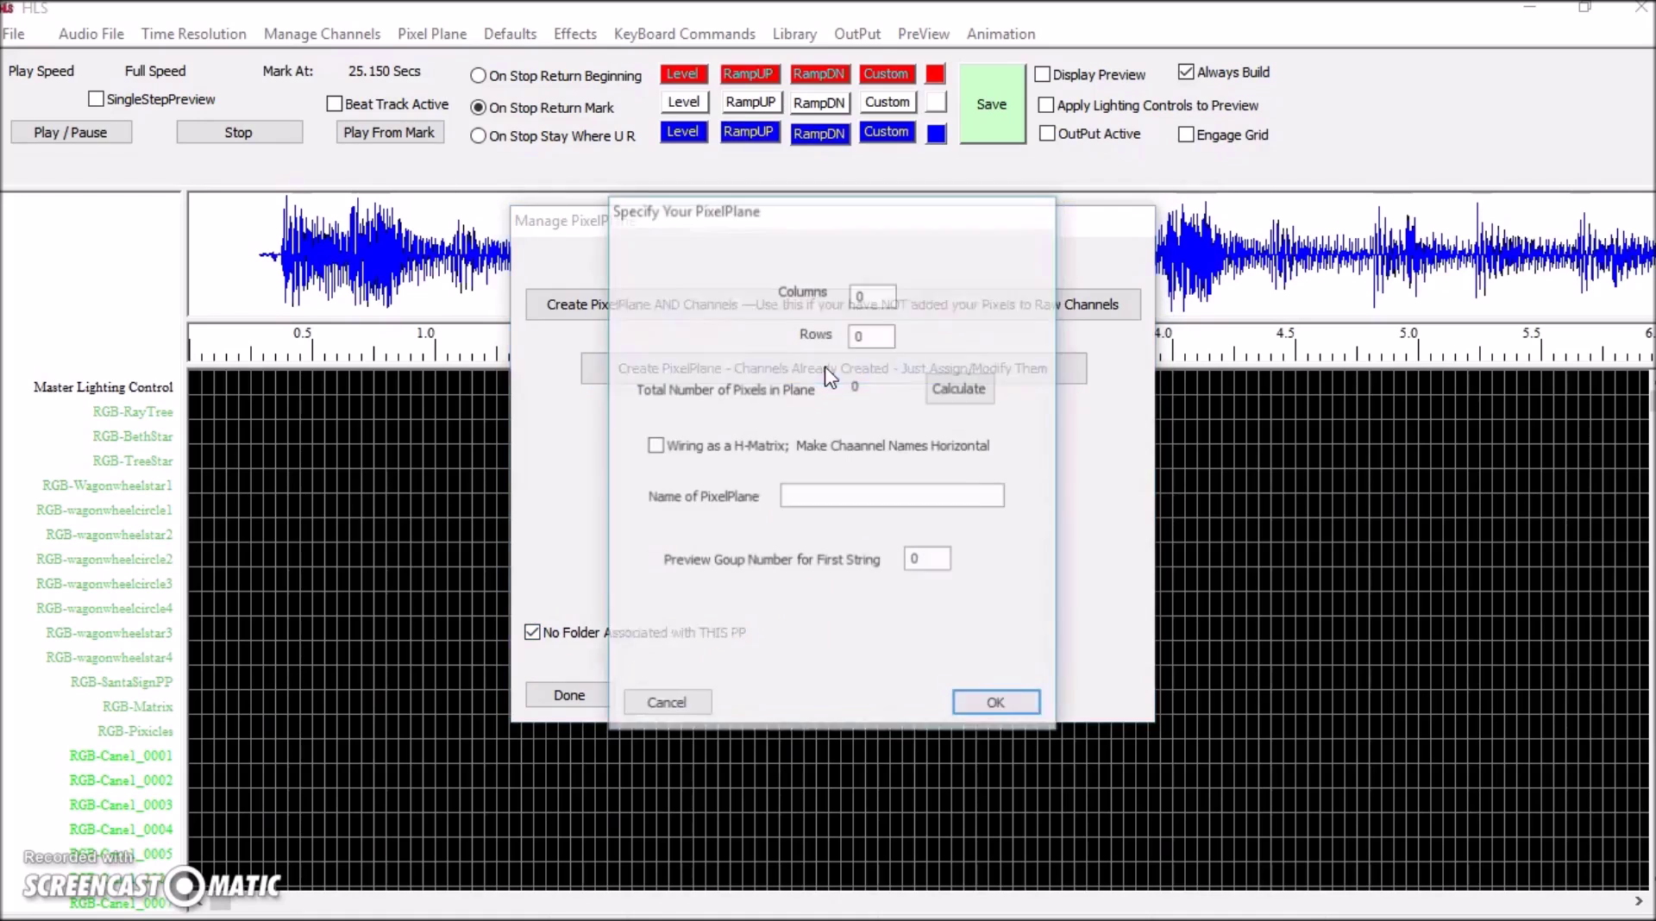
Step: Define the PixelPlane with 190 columns and 100 rows, name it WHM, and set preview group number 1 for the first string
left_click(874, 302)
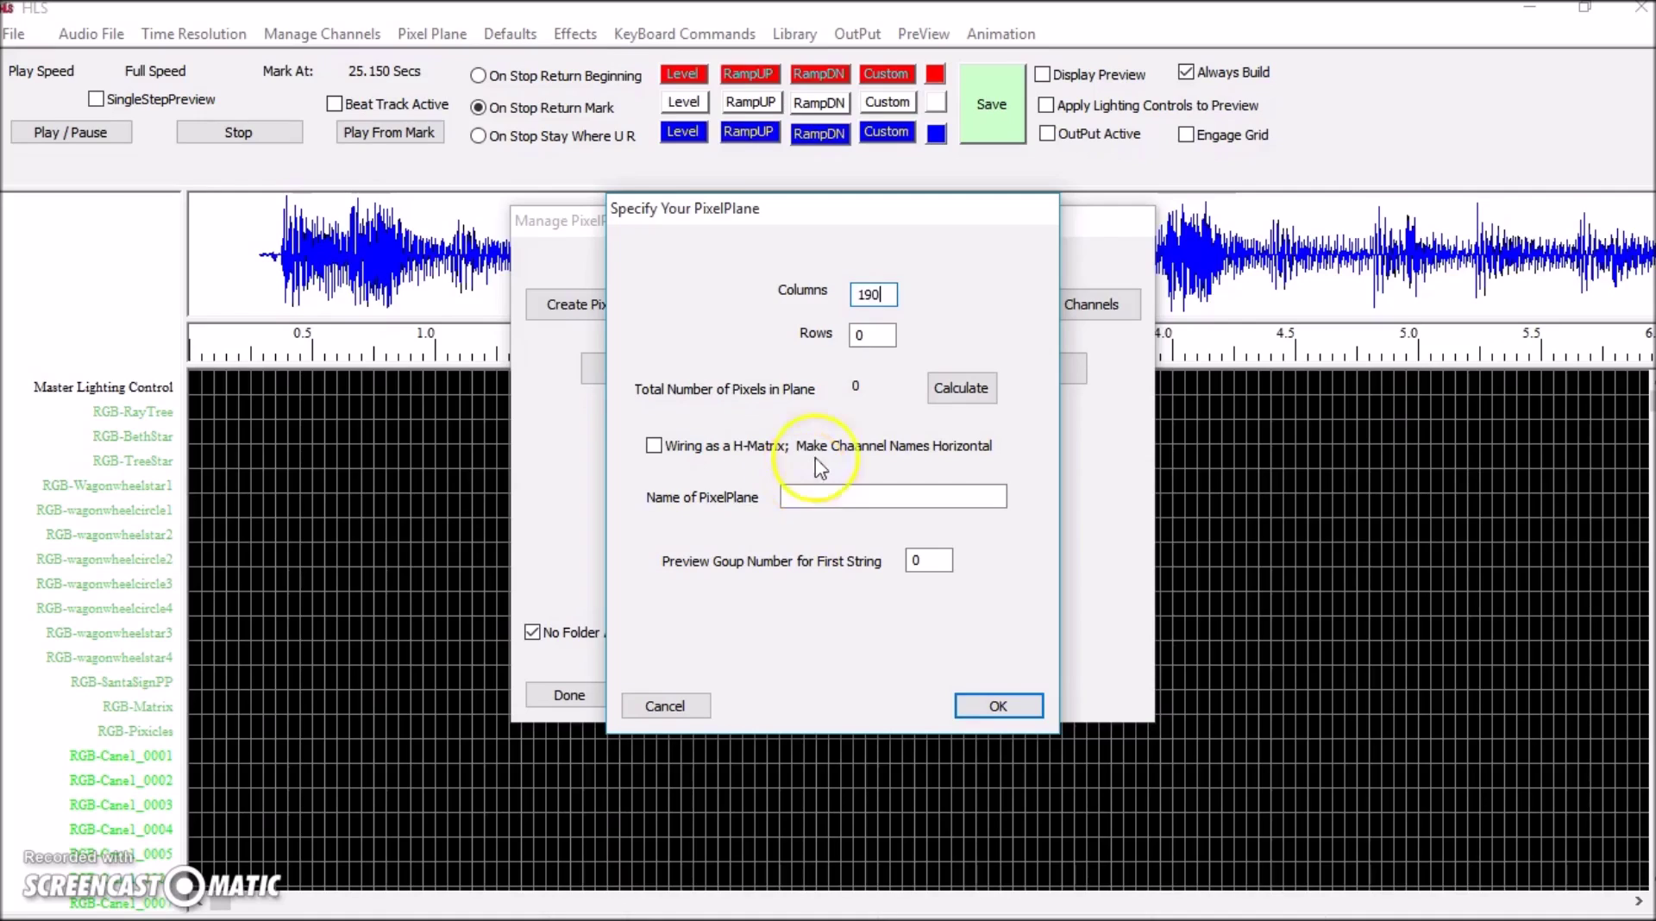
left_click(873, 335)
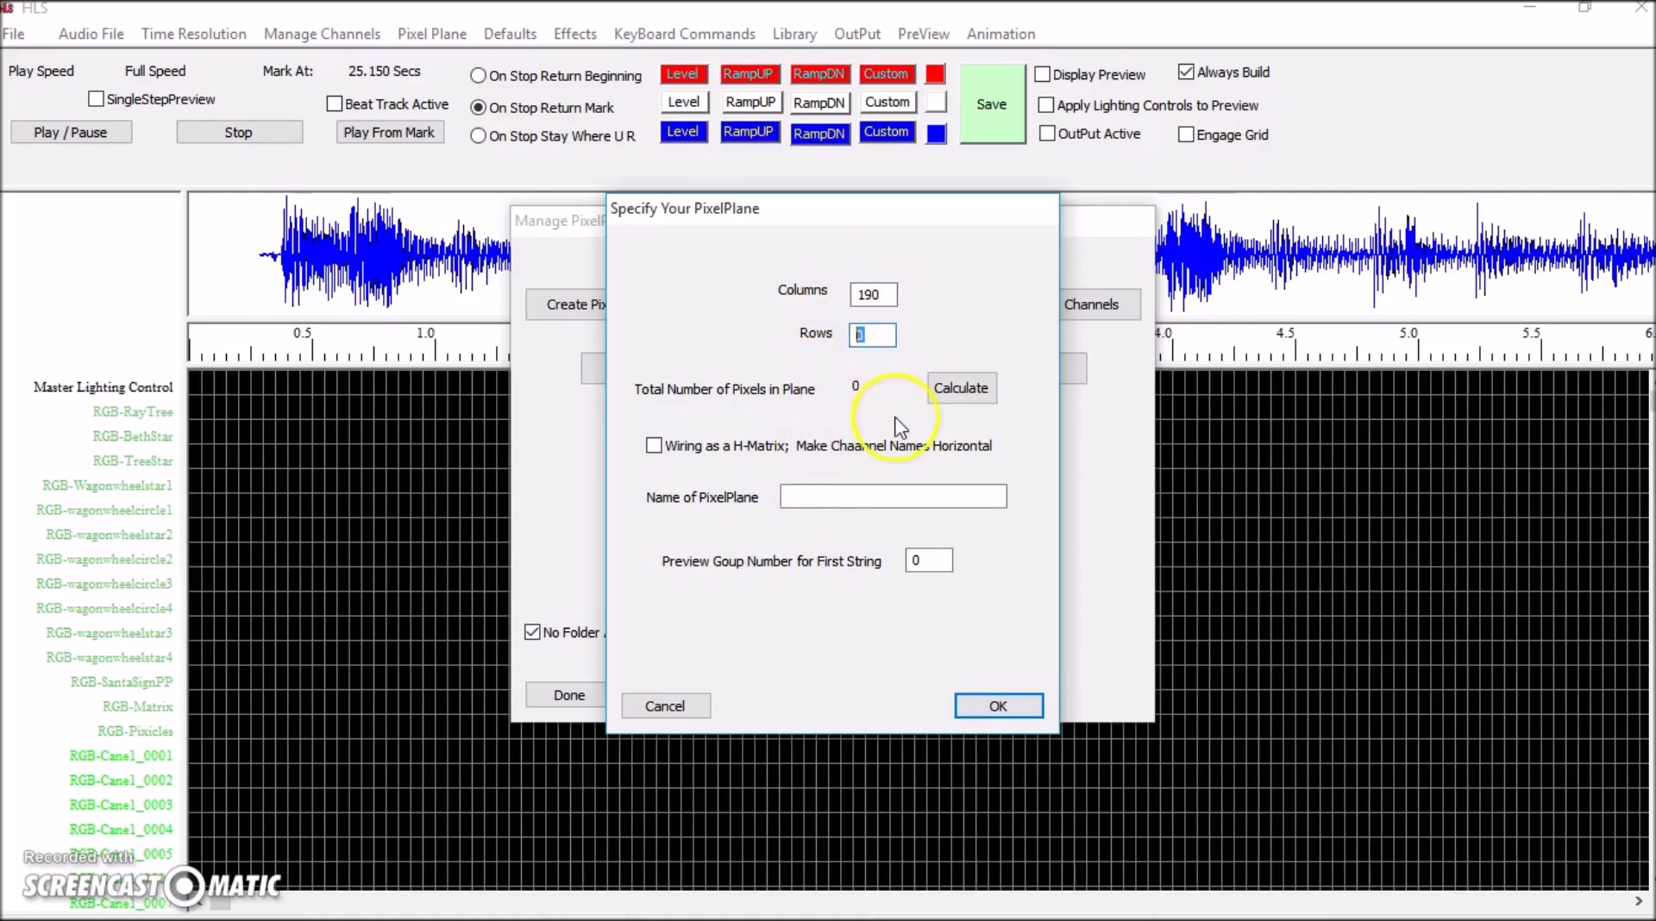
type("100")
left_click(958, 387)
left_click(819, 495)
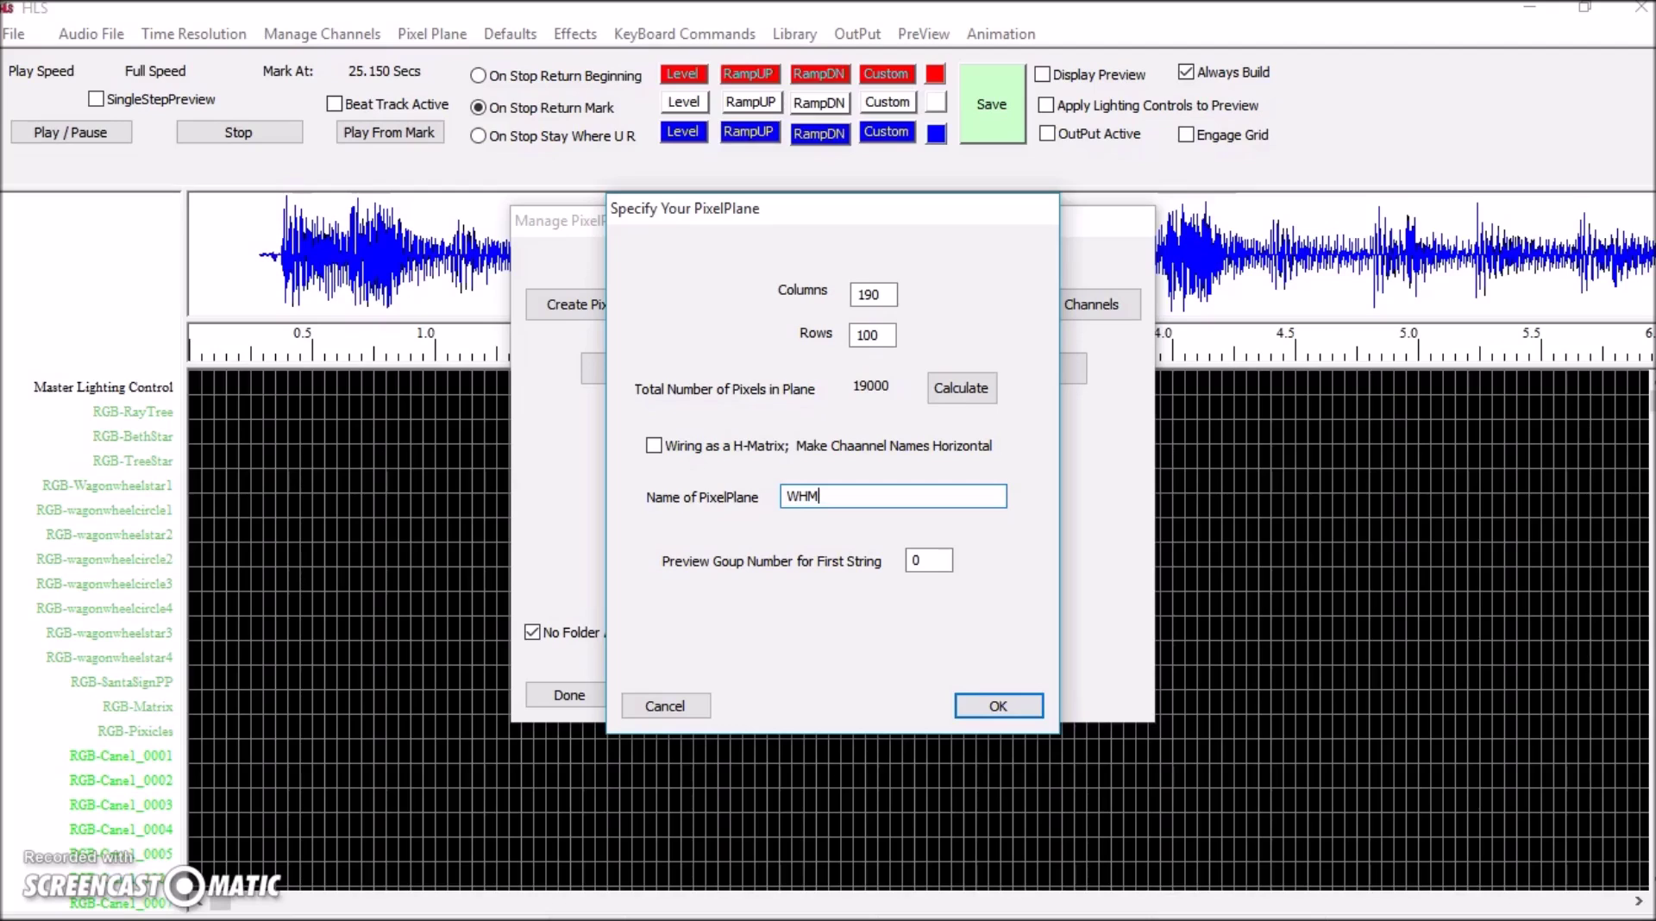
left_click(928, 558)
double_click(931, 559)
type("1")
left_click(996, 711)
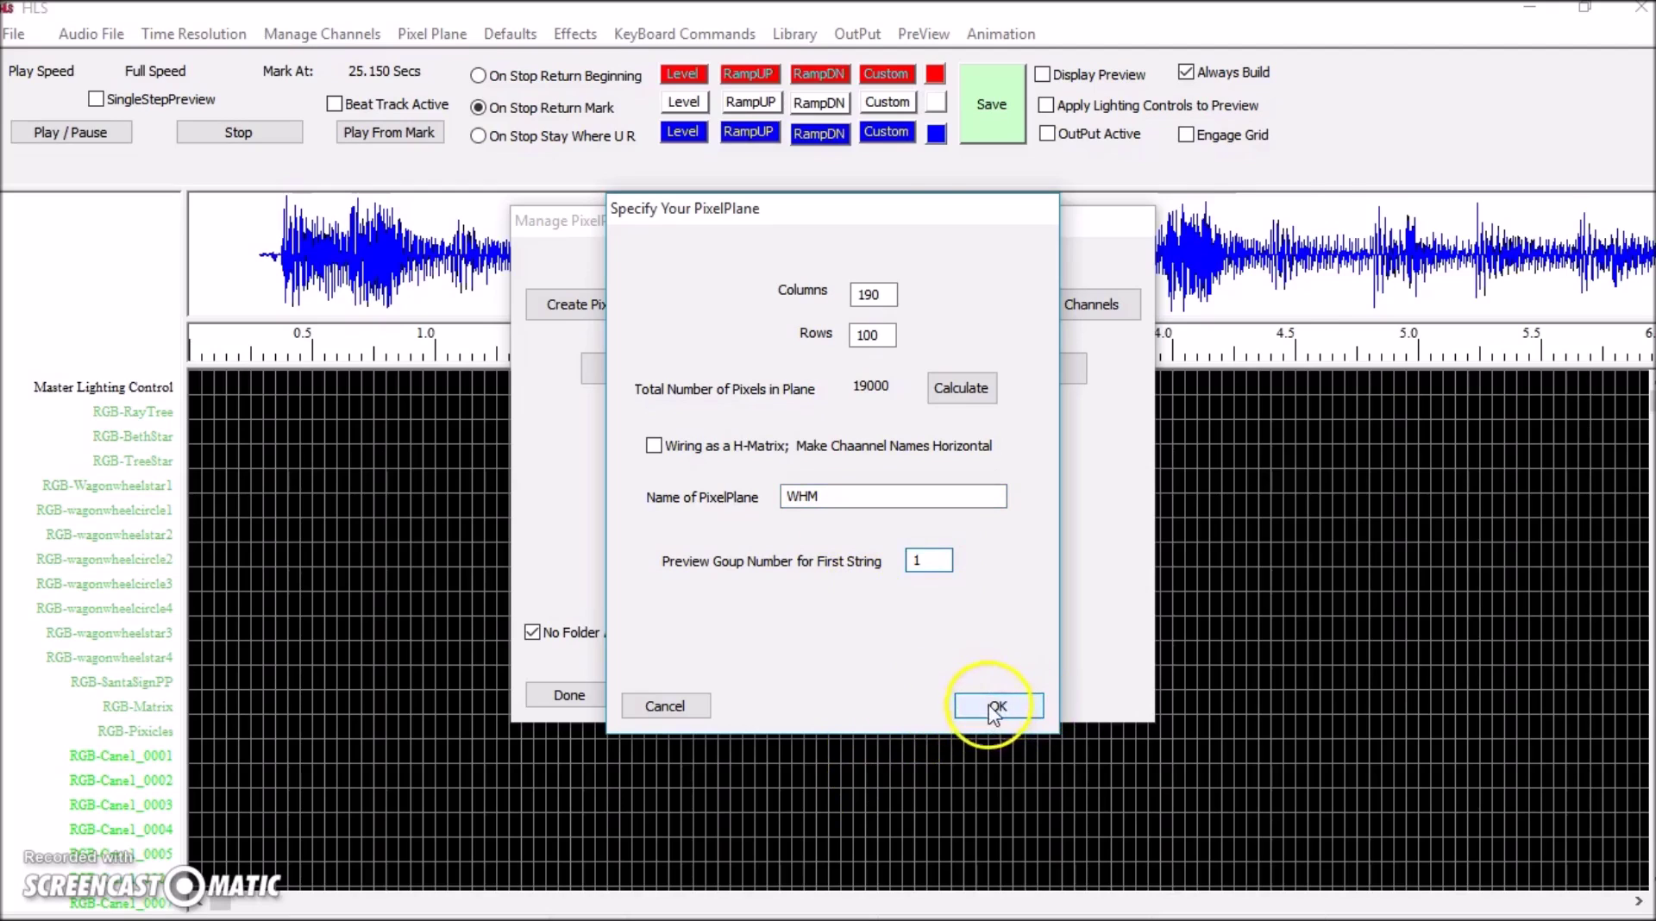
Step: Sort the channel list by name and check the BethStar channels for work on the WHM PixelPlane
left_click(545, 785)
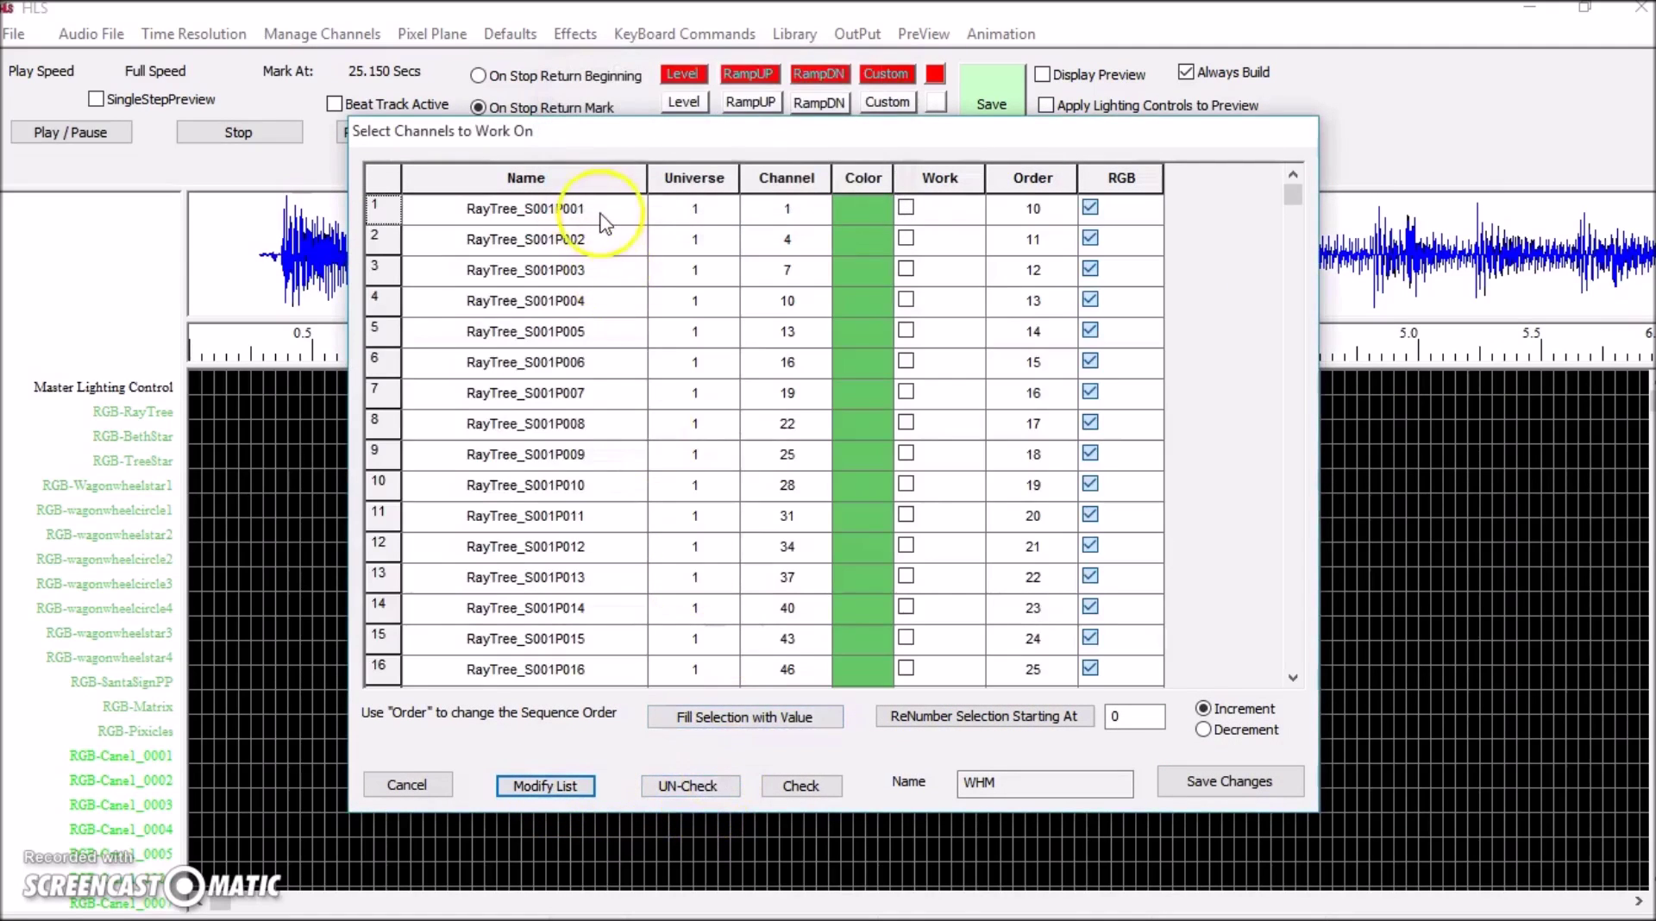
left_click(595, 181)
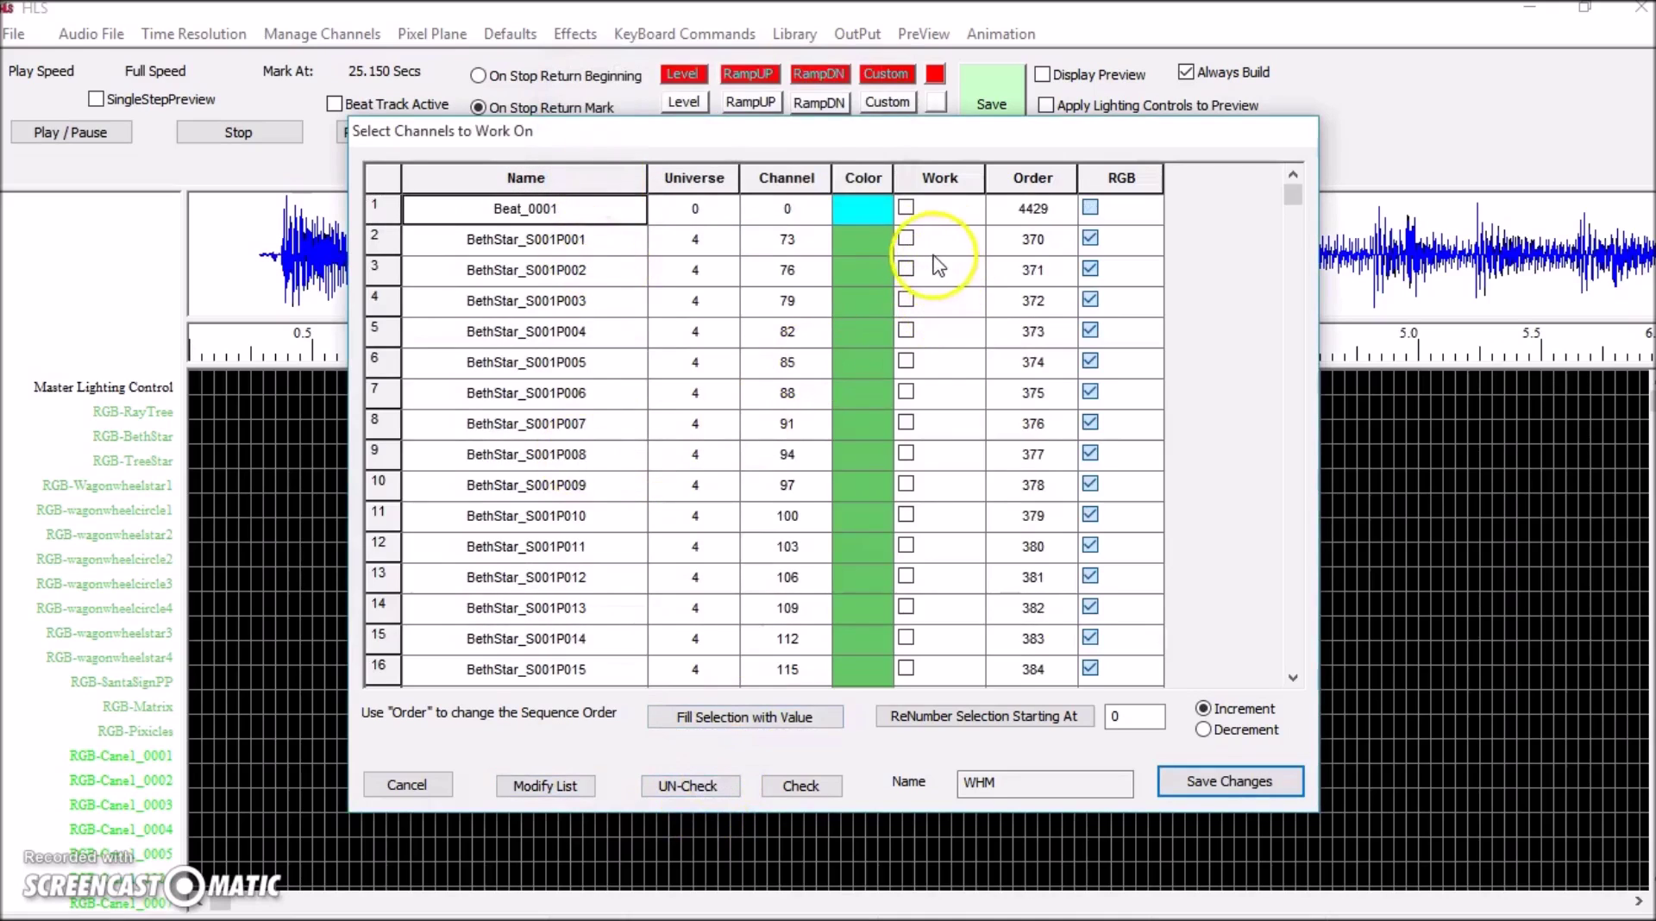
left_click_drag(954, 252, 943, 436)
left_click(806, 789)
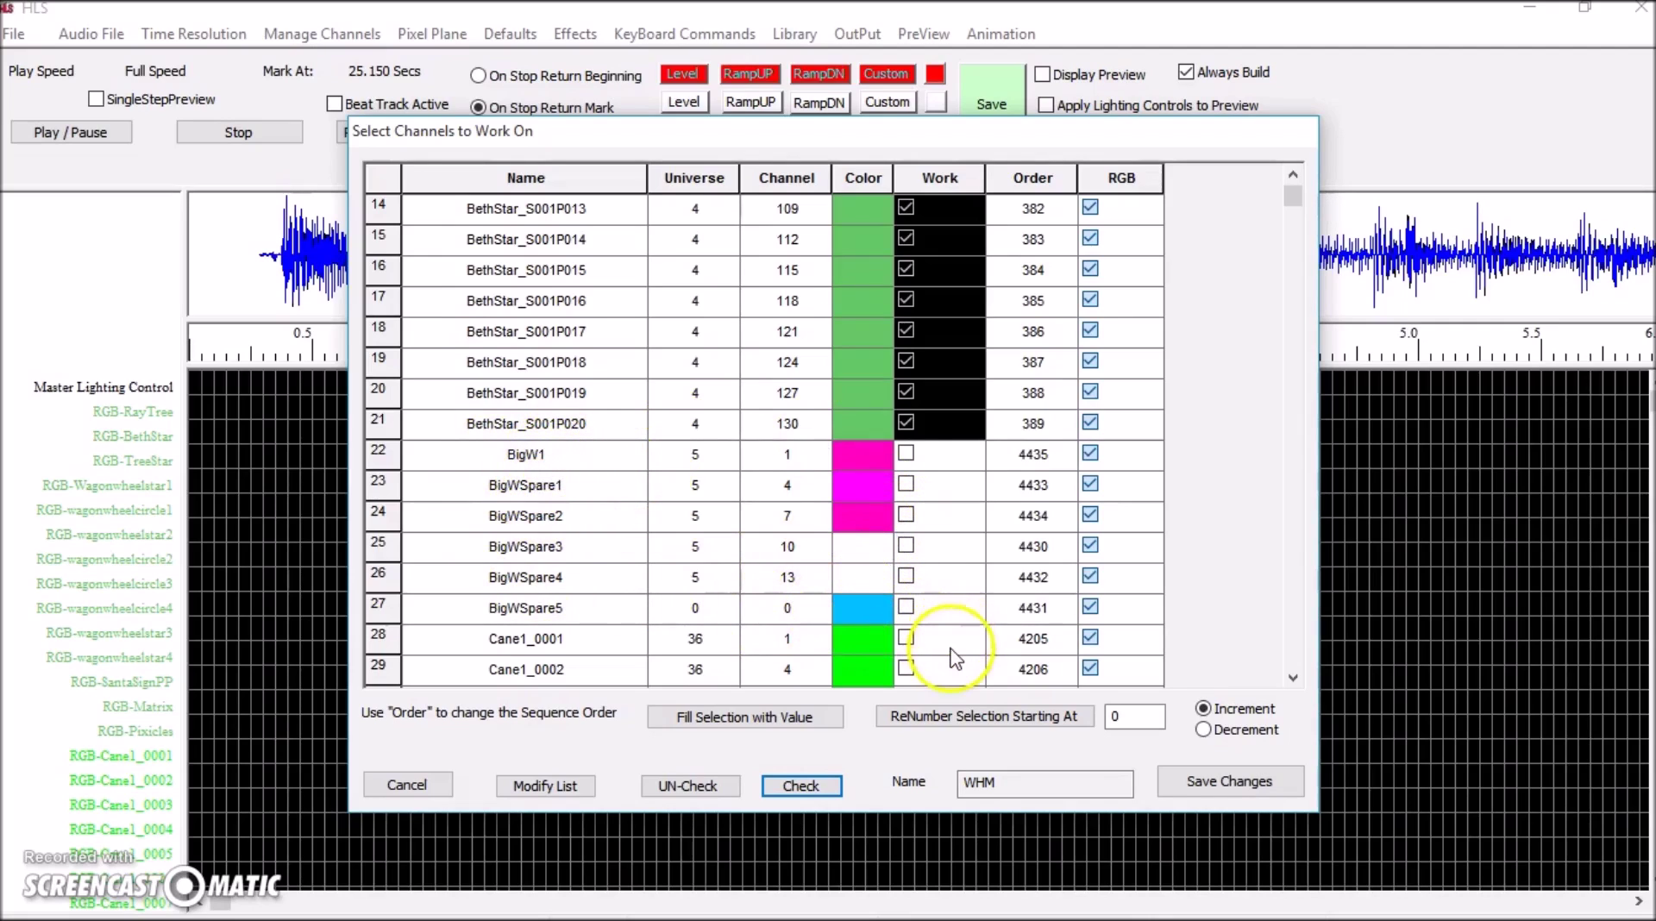
Step: Check the further channels for work, down through the wagonwheelstar4 channels, and save the channel selection
left_click_drag(952, 660, 944, 761)
left_click(937, 688)
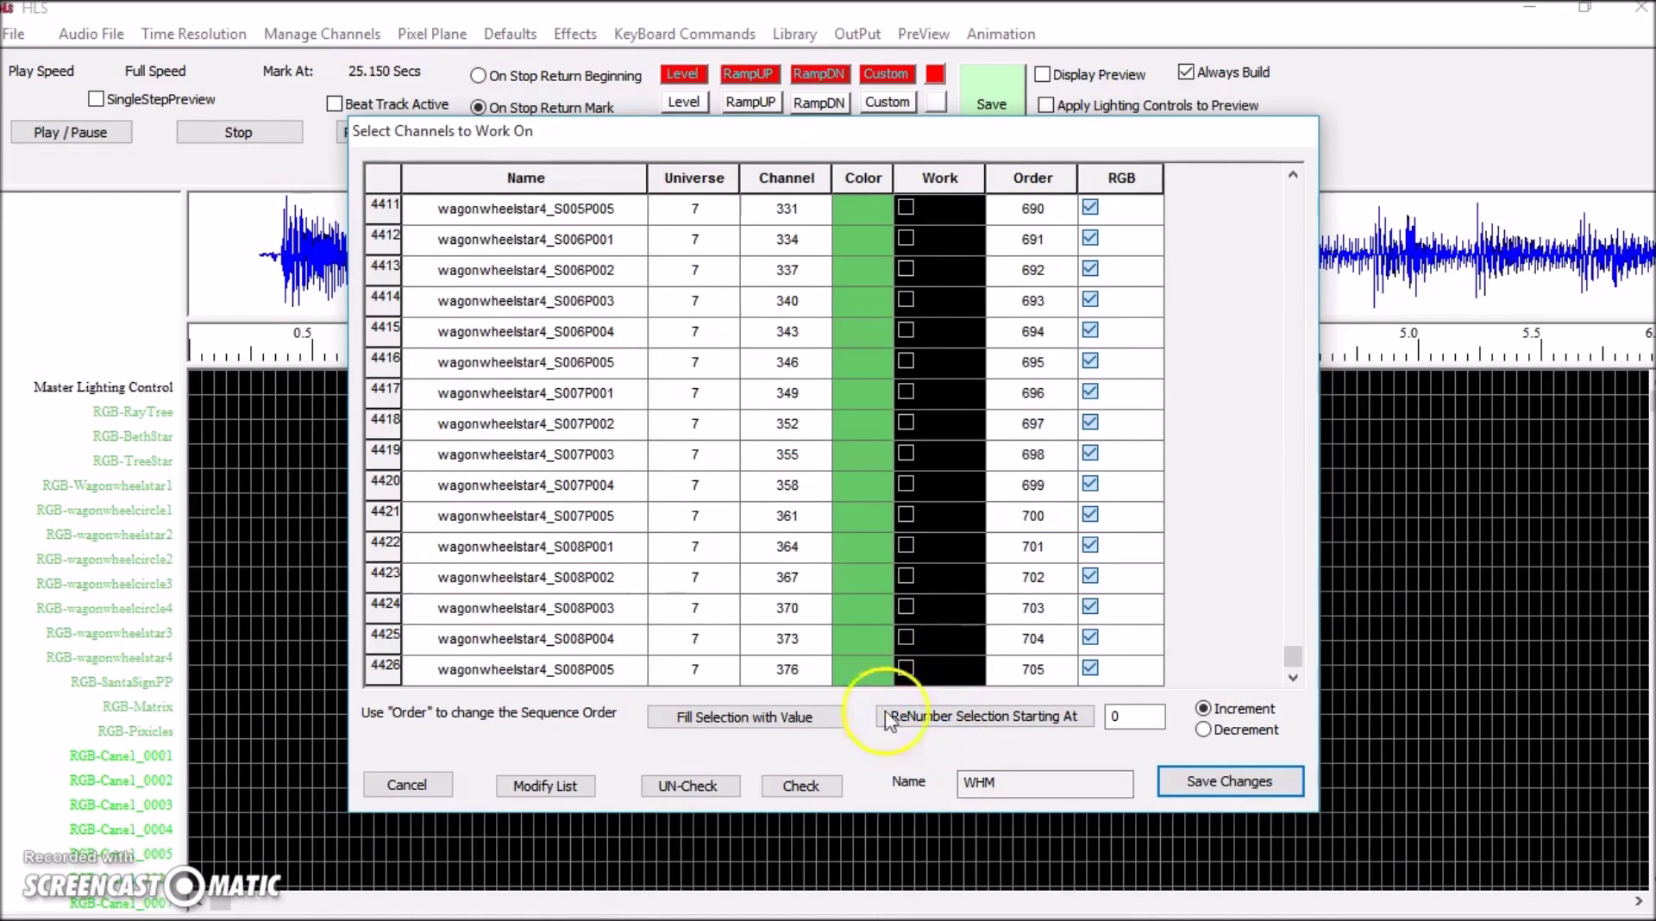
left_click(800, 784)
left_click(1176, 792)
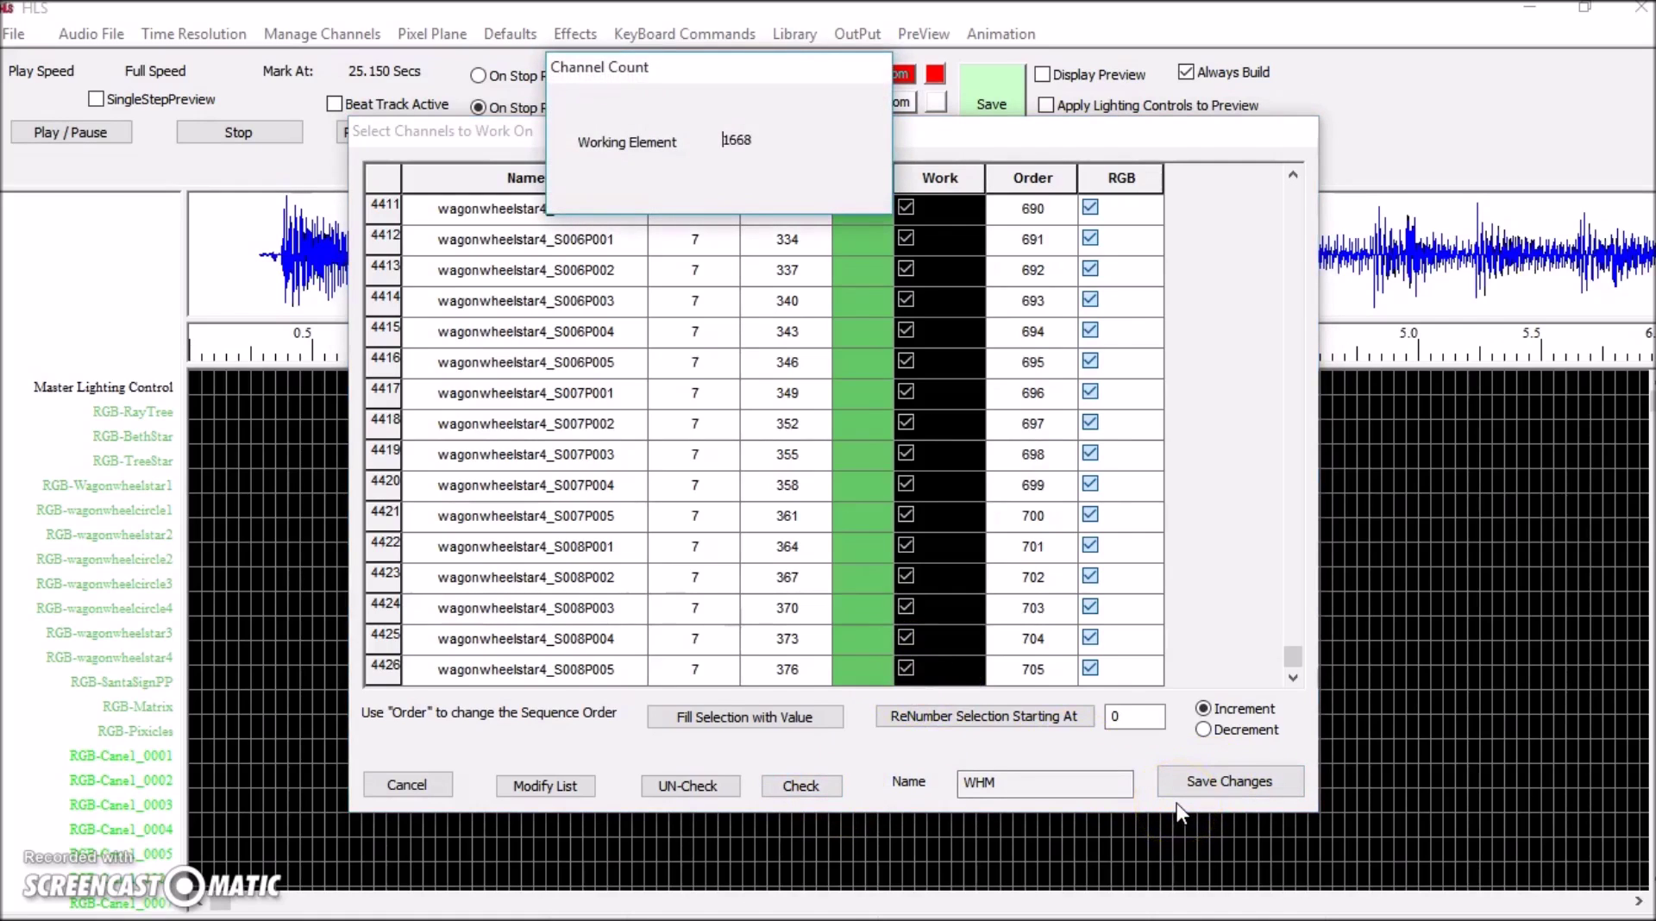
Step: Implement the WHM matrix and close the PixelPlane management
left_click(985, 691)
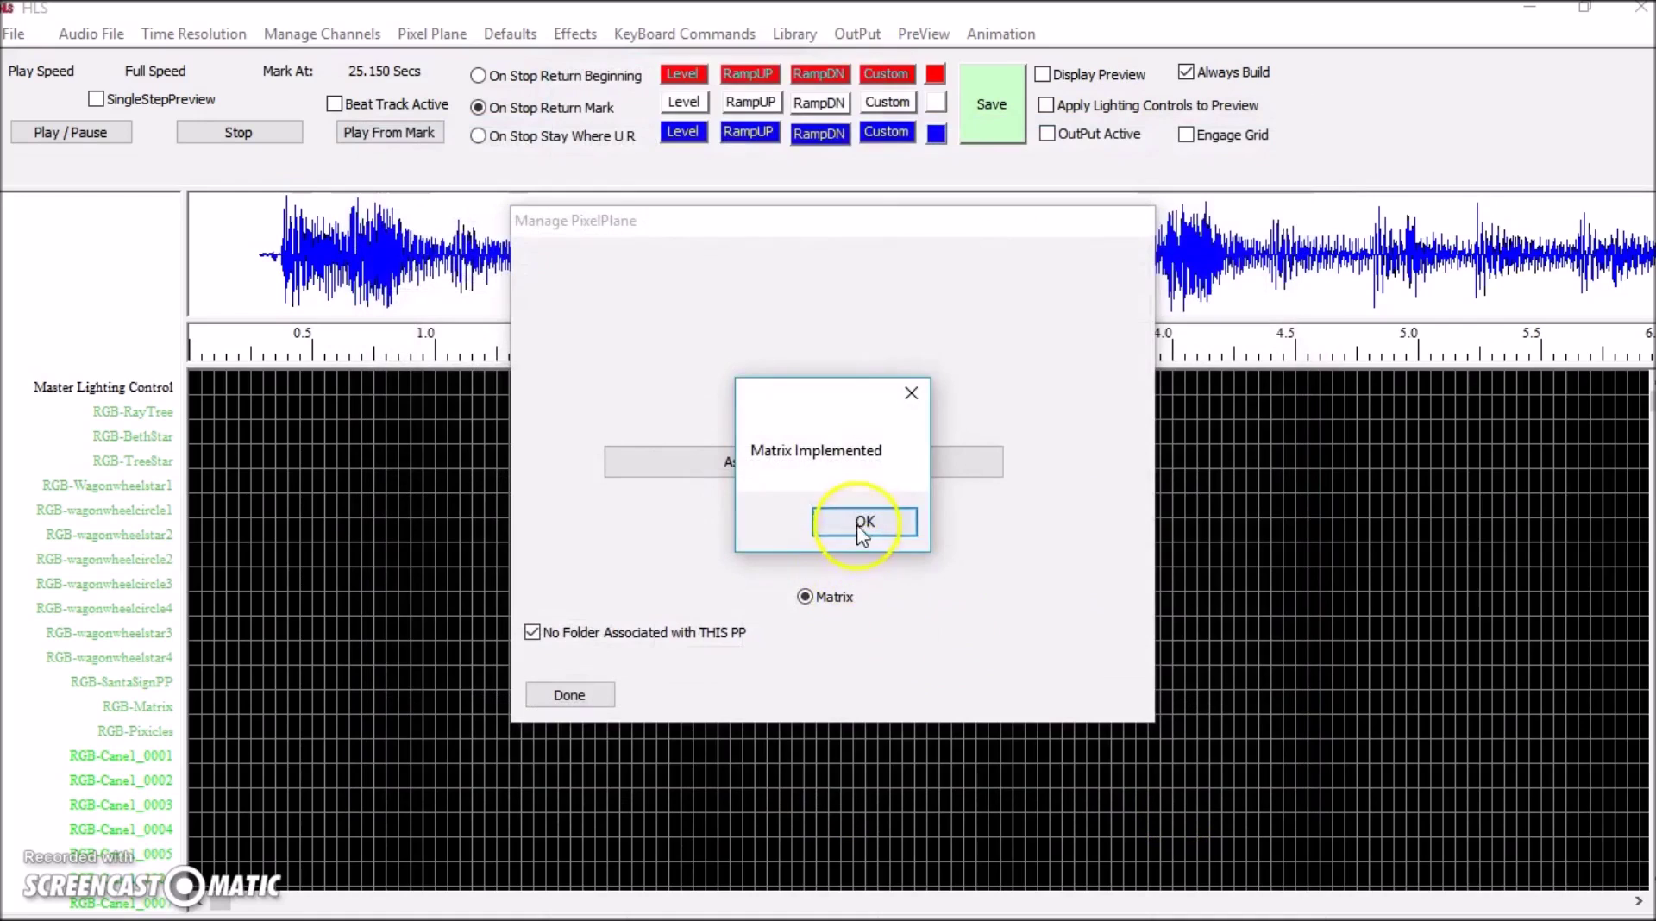
left_click(865, 522)
left_click(865, 523)
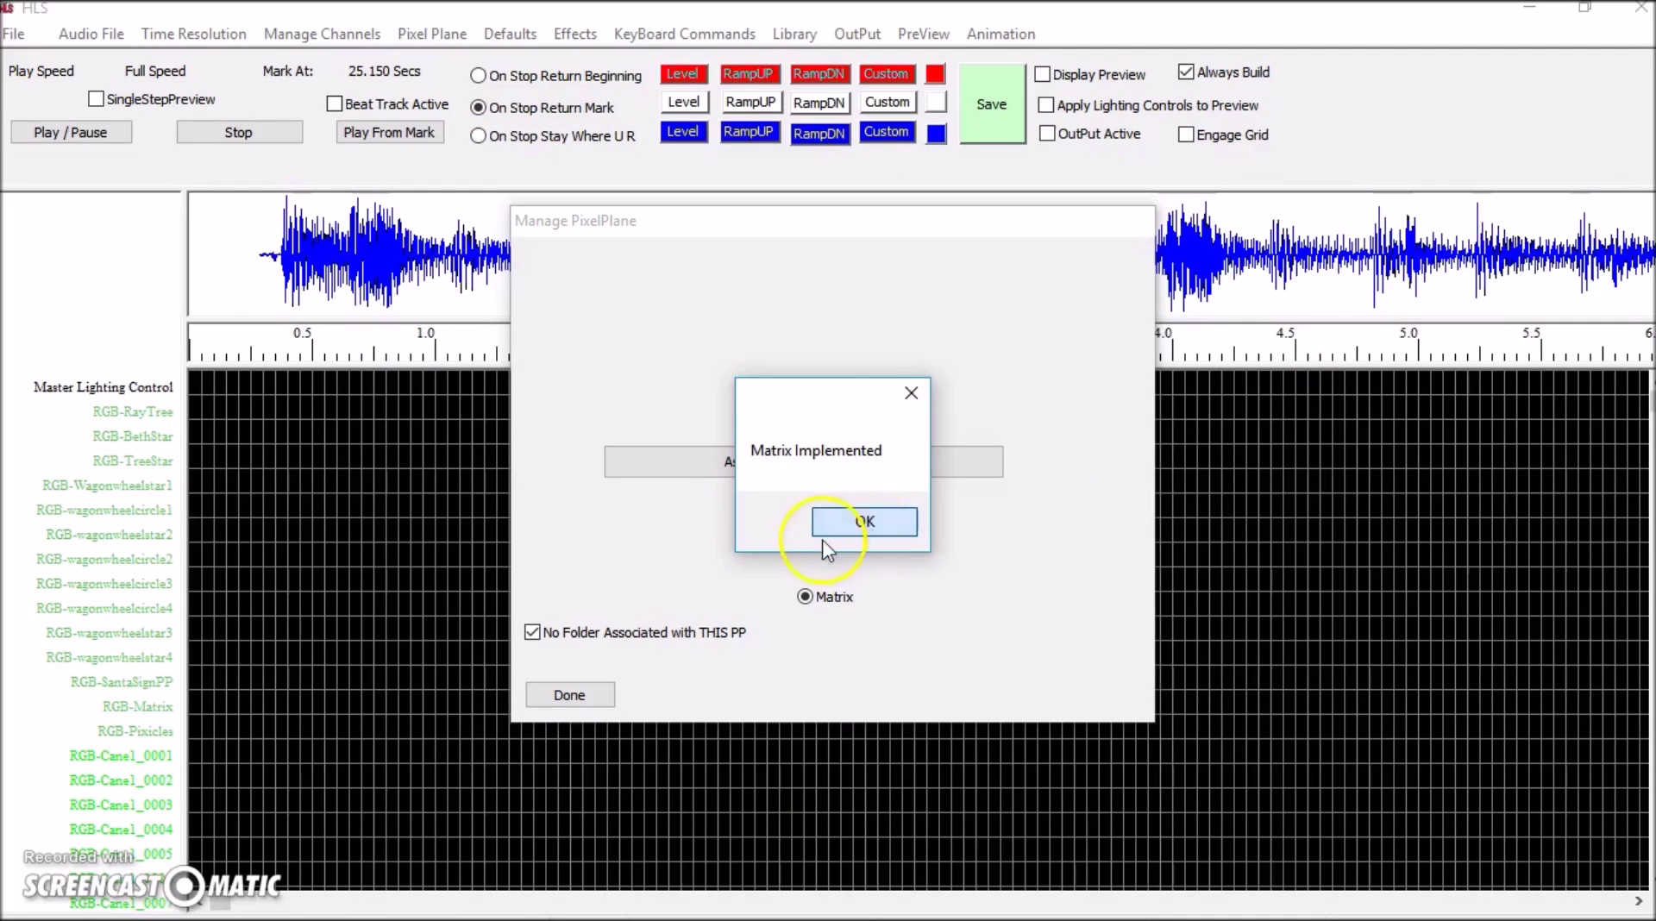
left_click(598, 693)
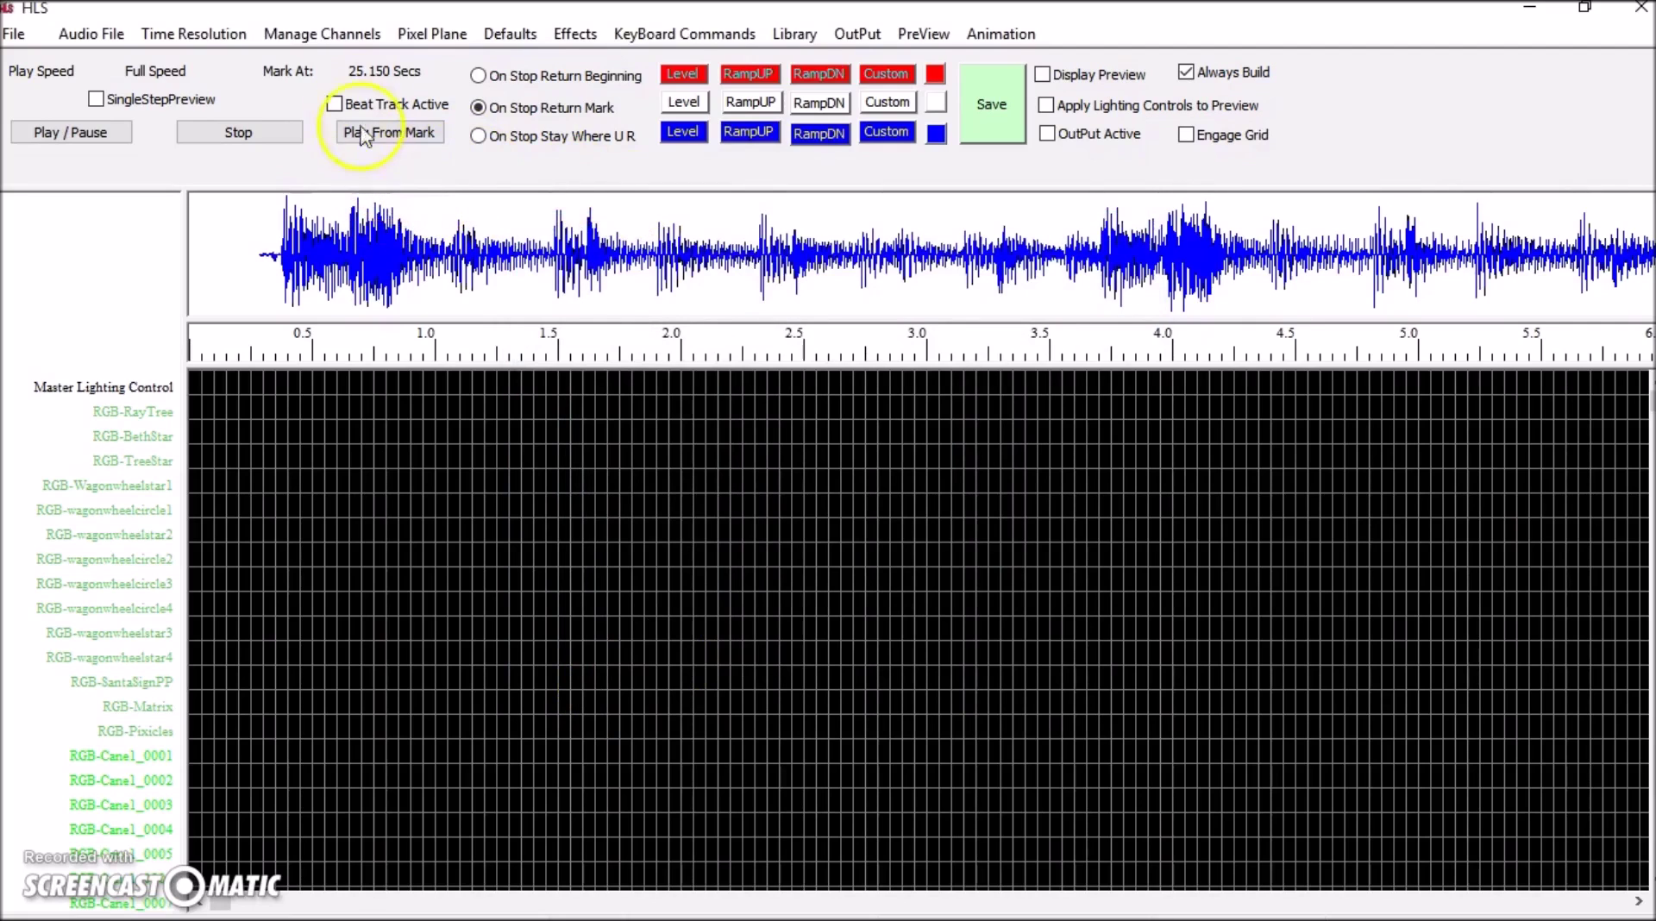
Step: Check the WHM entry among the PixelPlane channels and review its size and type
left_click(356, 34)
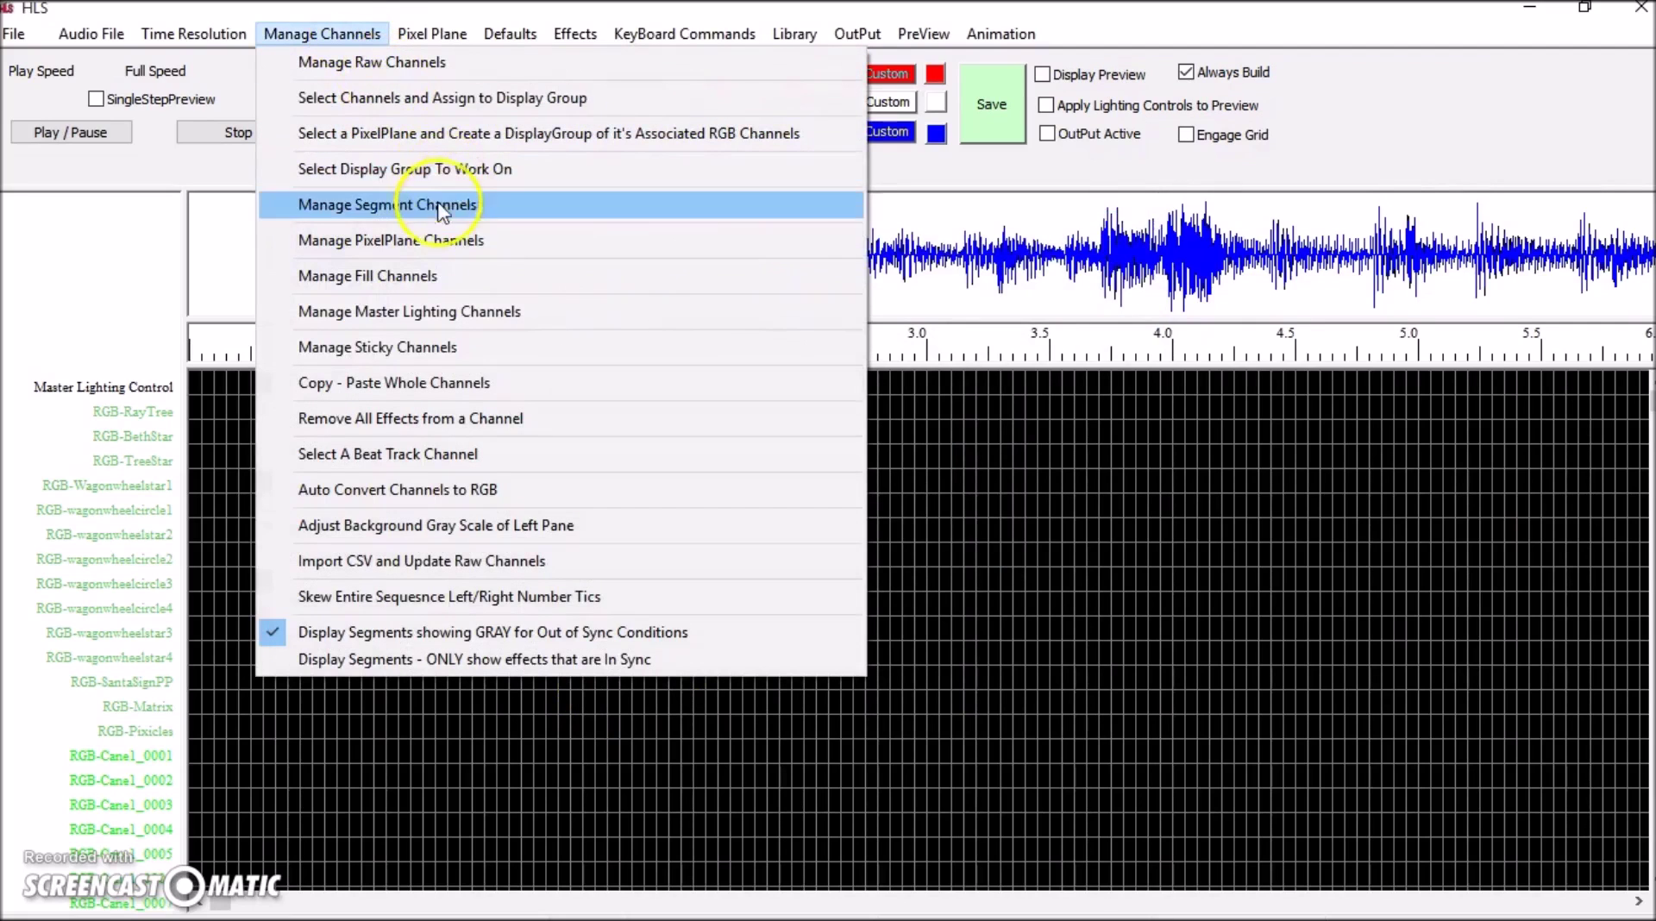
left_click(434, 250)
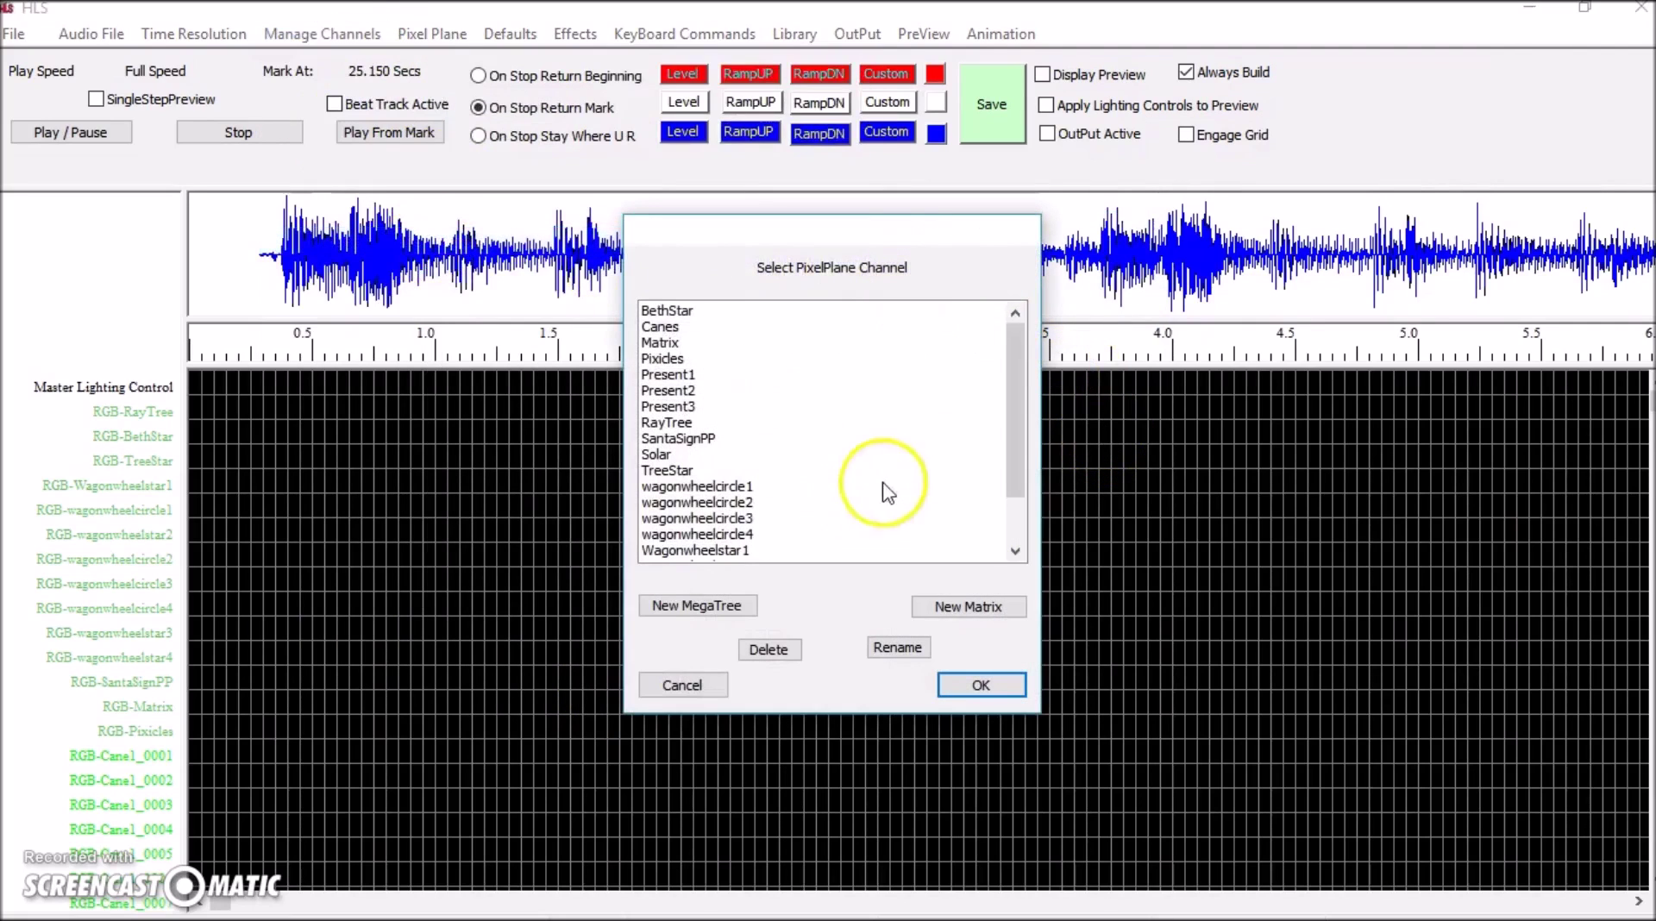
scroll(1022, 439, "down", 2)
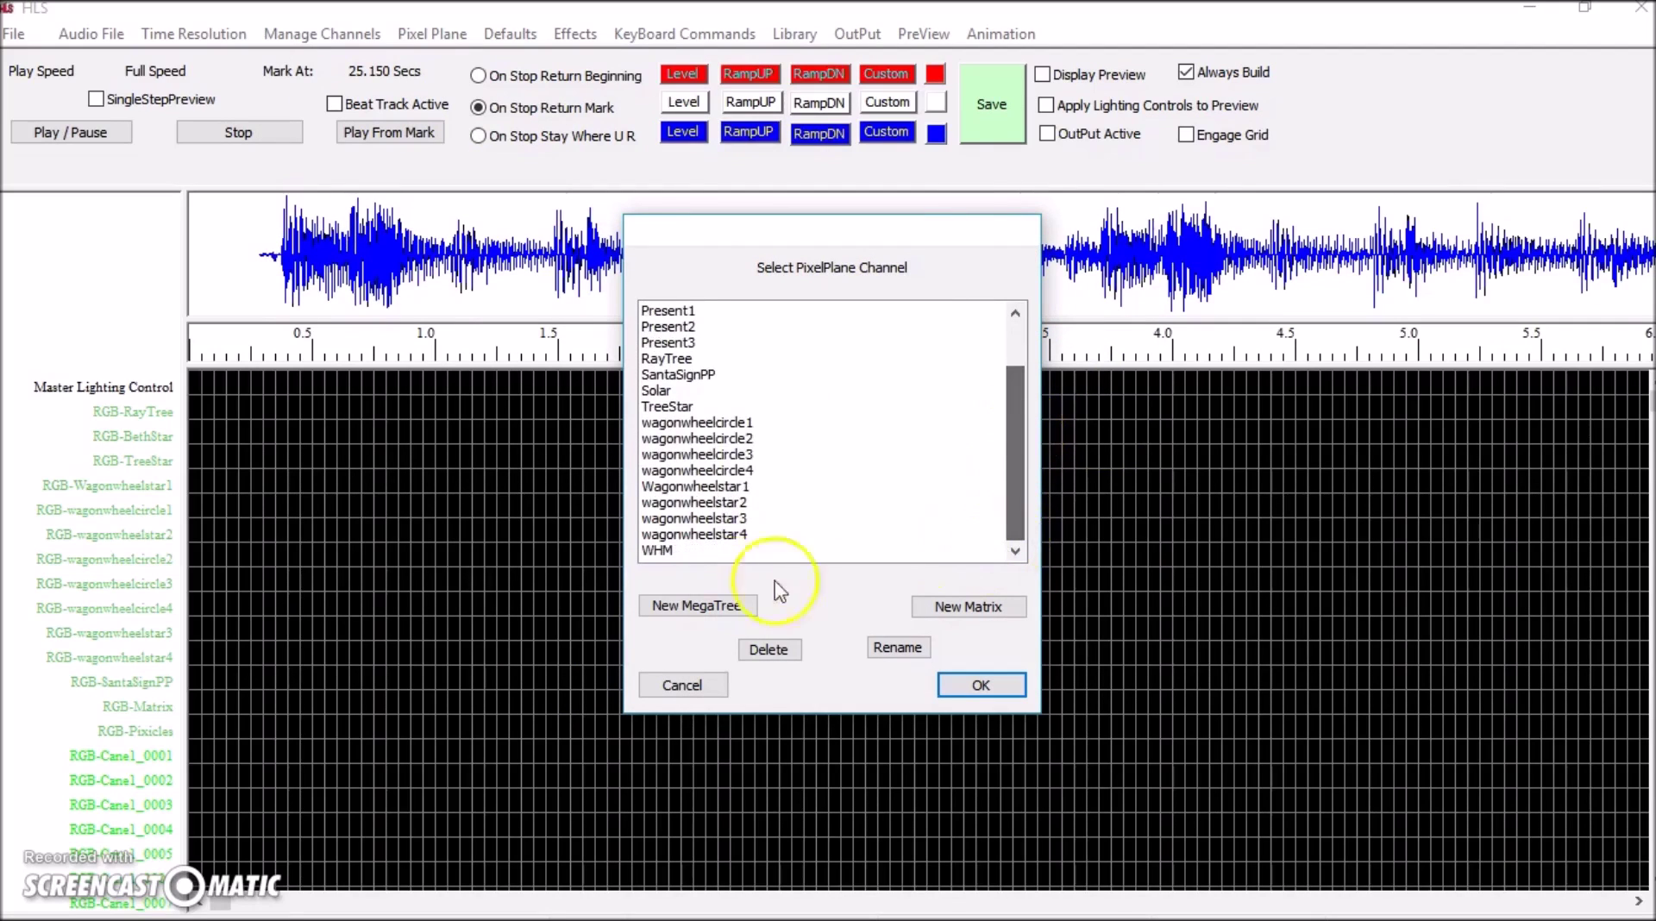
left_click(681, 550)
left_click(969, 683)
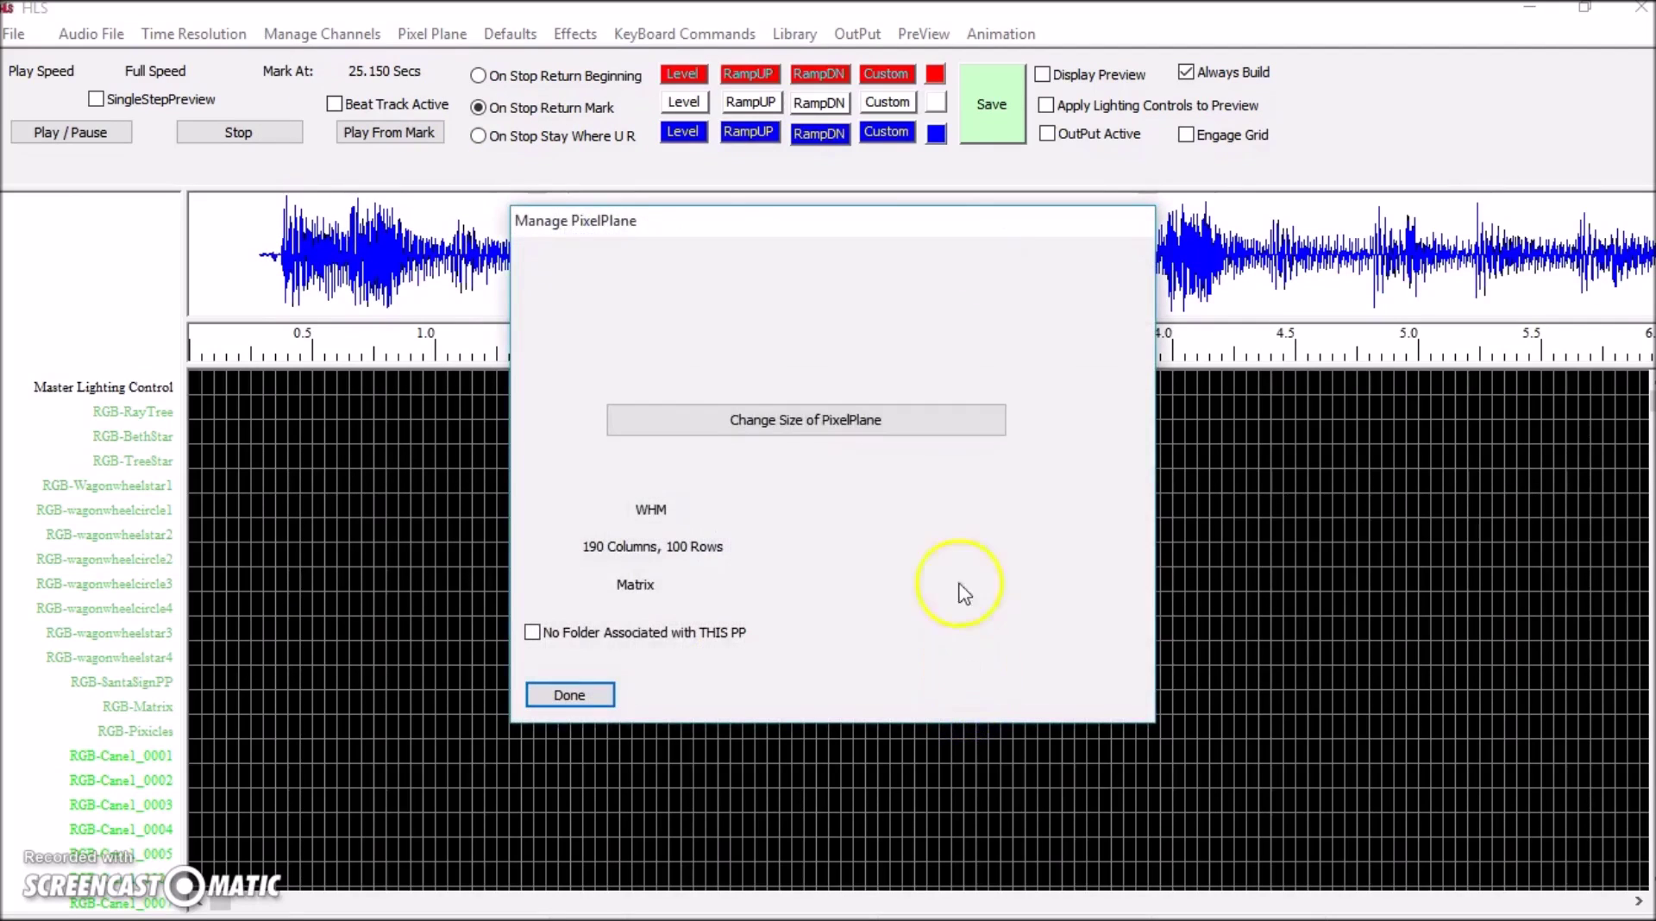
left_click(588, 700)
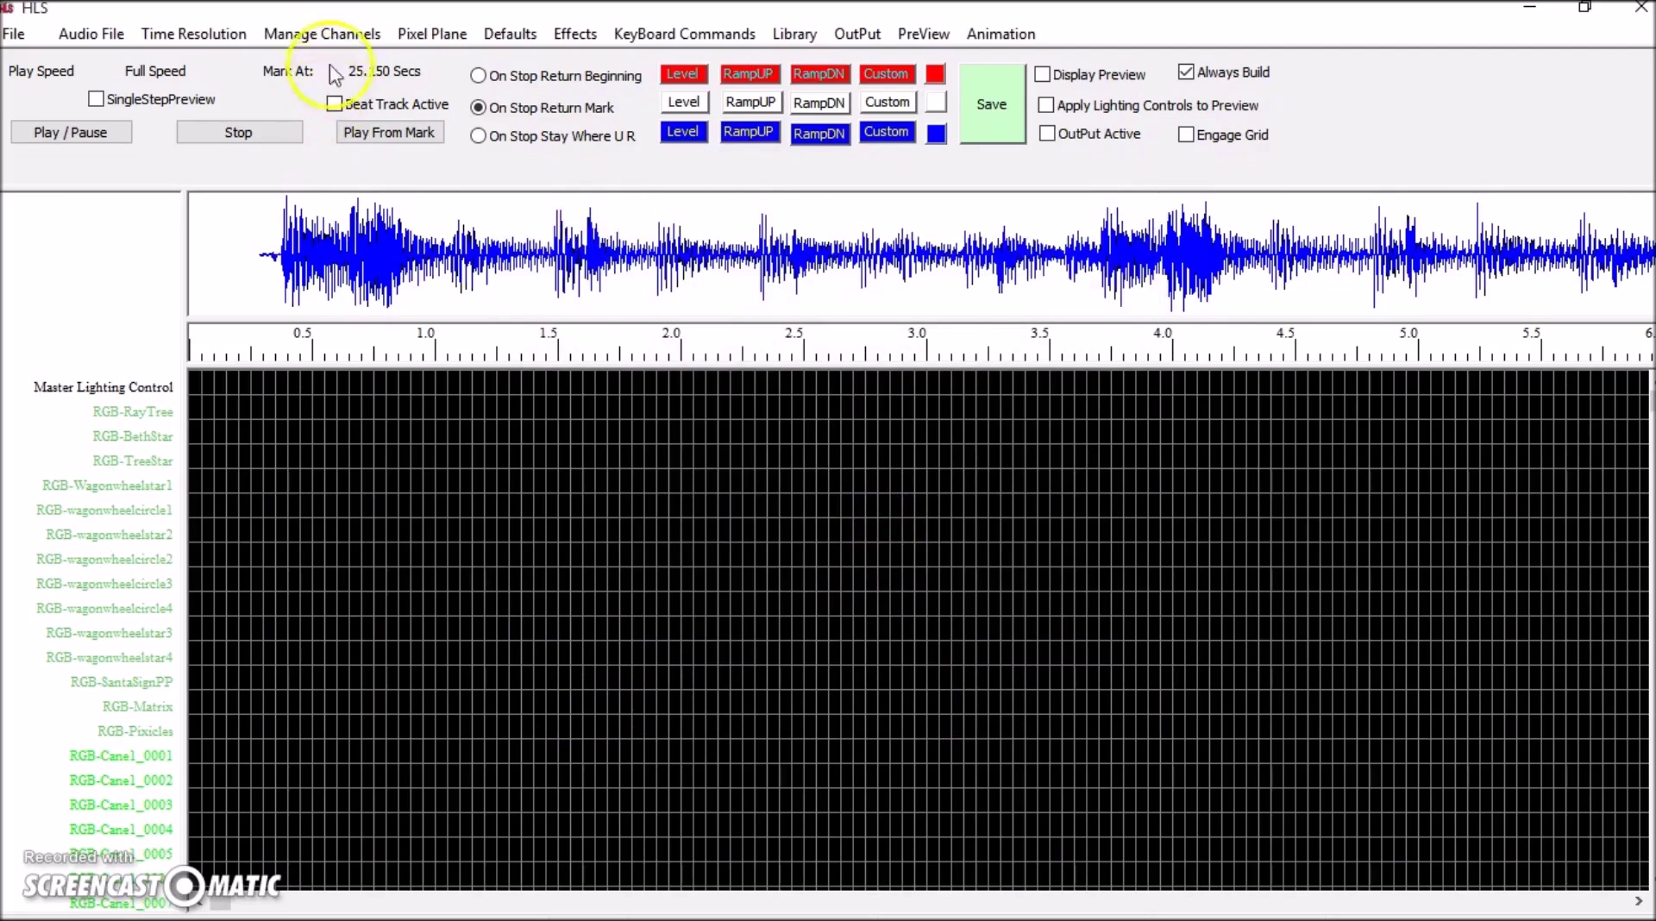
Step: Open the channel-to-pixel assignment grid for the WHM PixelPlane
left_click(432, 35)
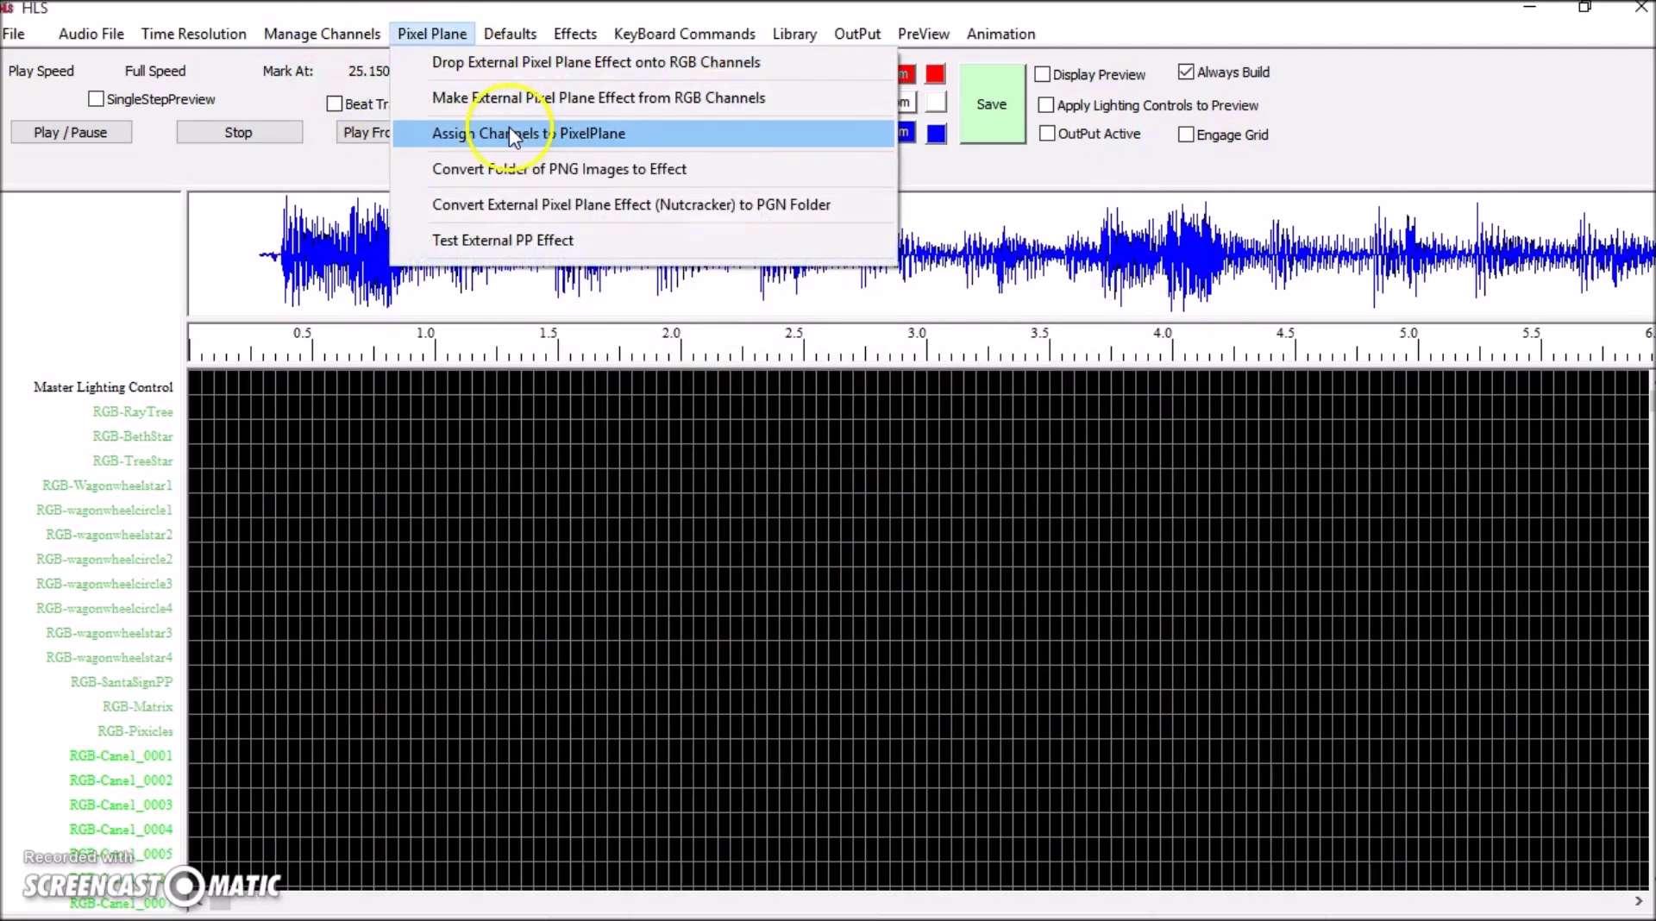
left_click(519, 136)
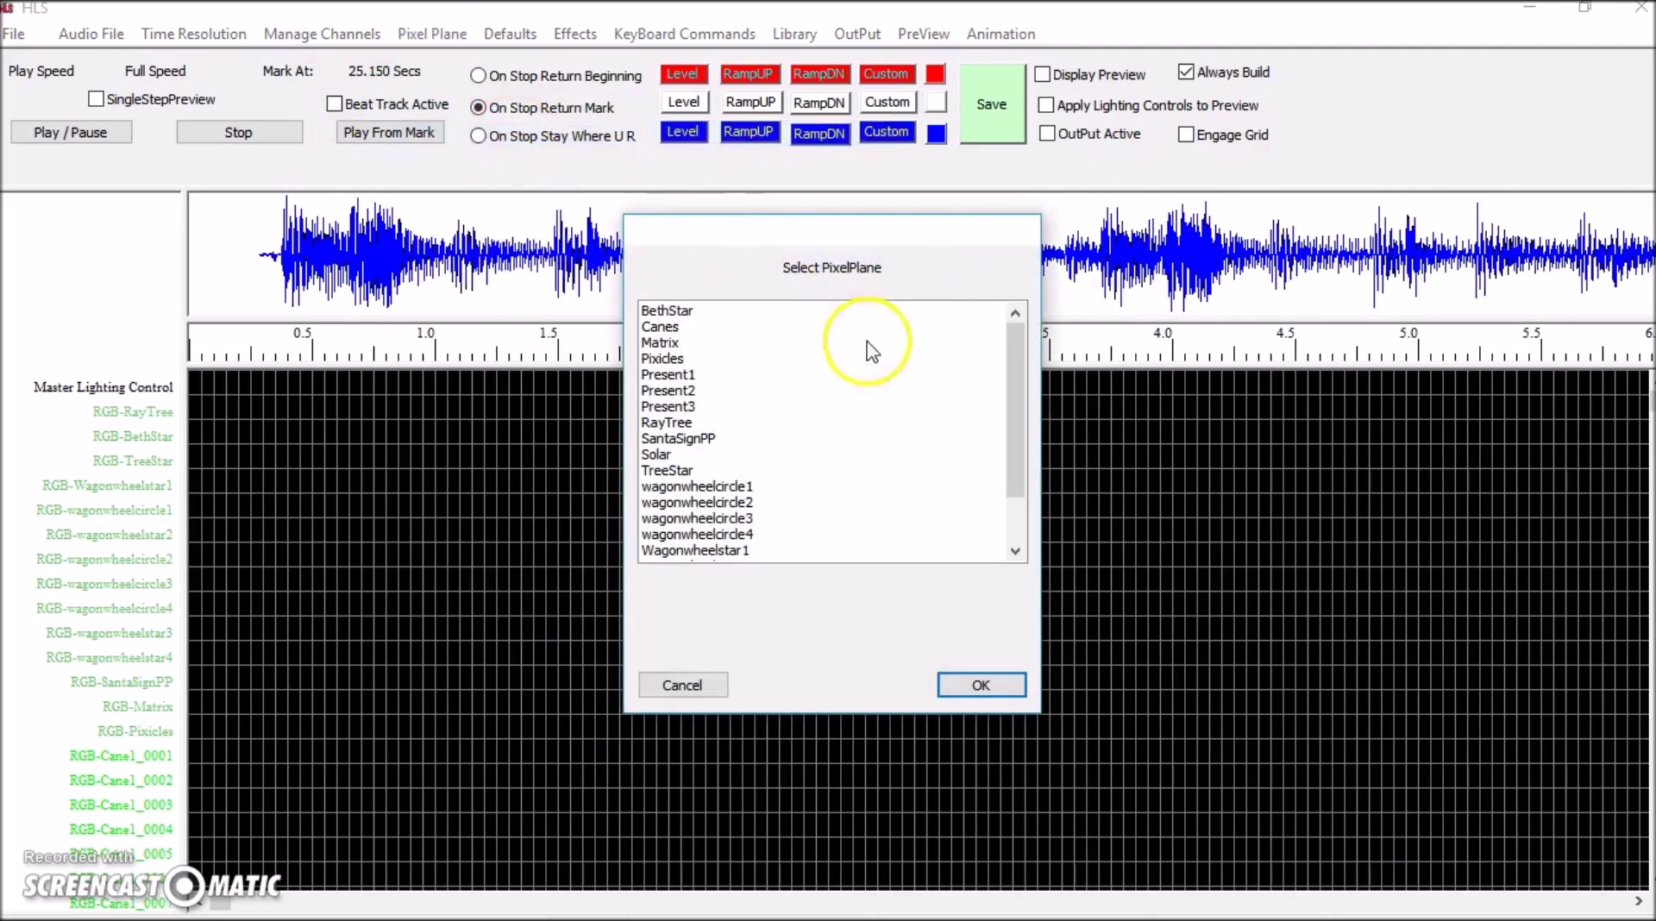
left_click_drag(1009, 425, 1032, 517)
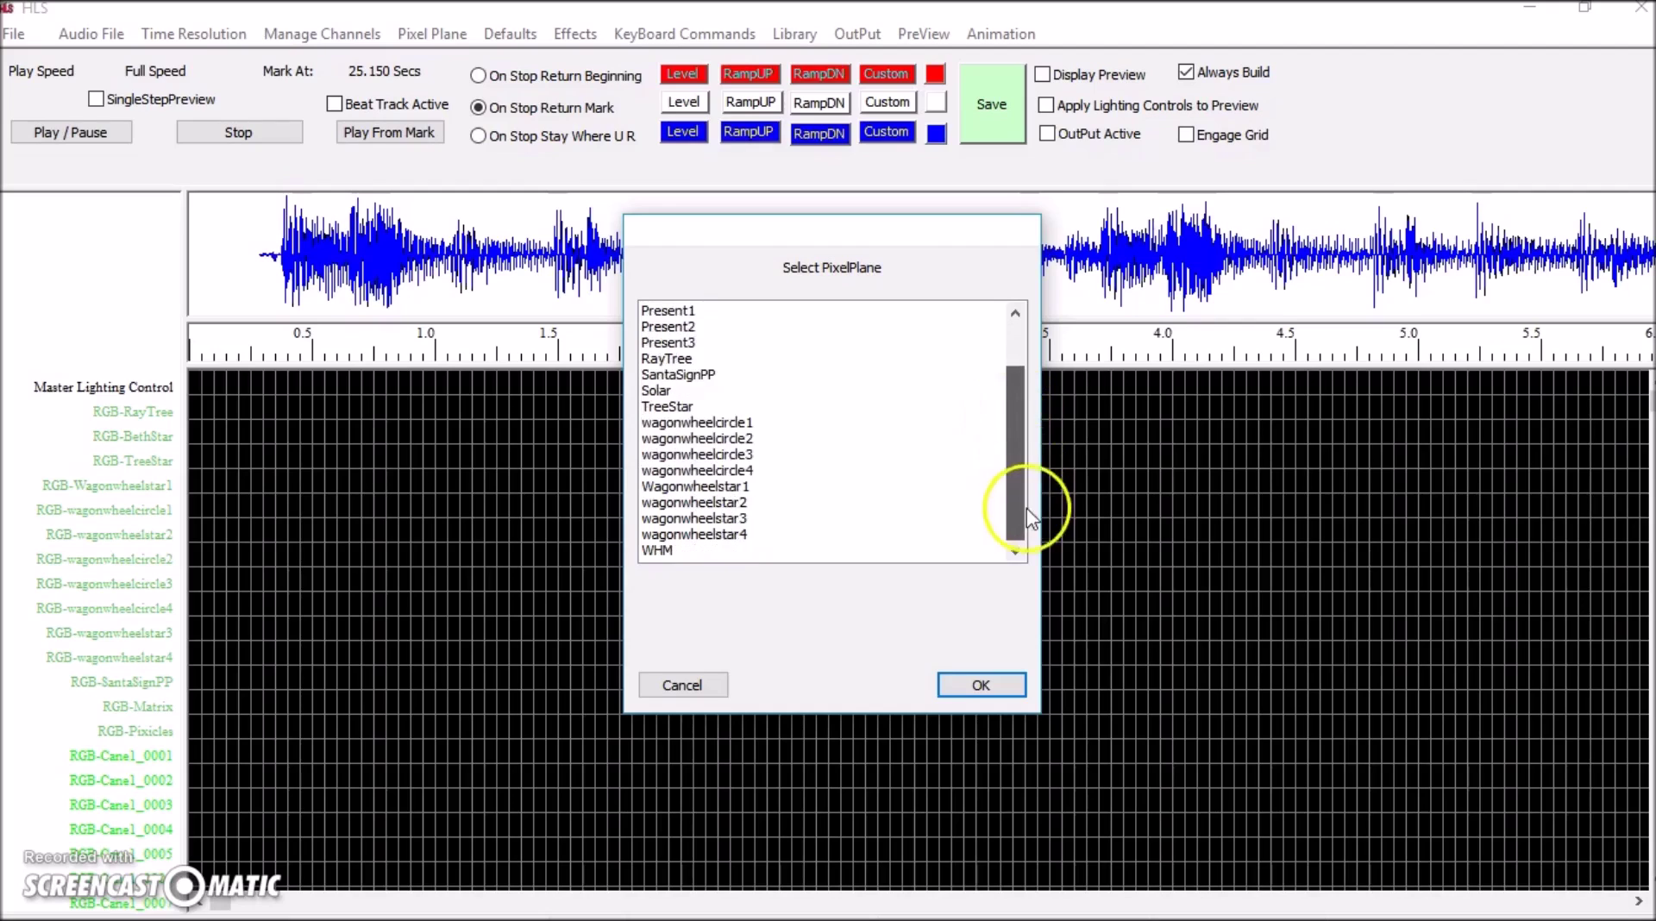
left_click(722, 552)
left_click(1010, 688)
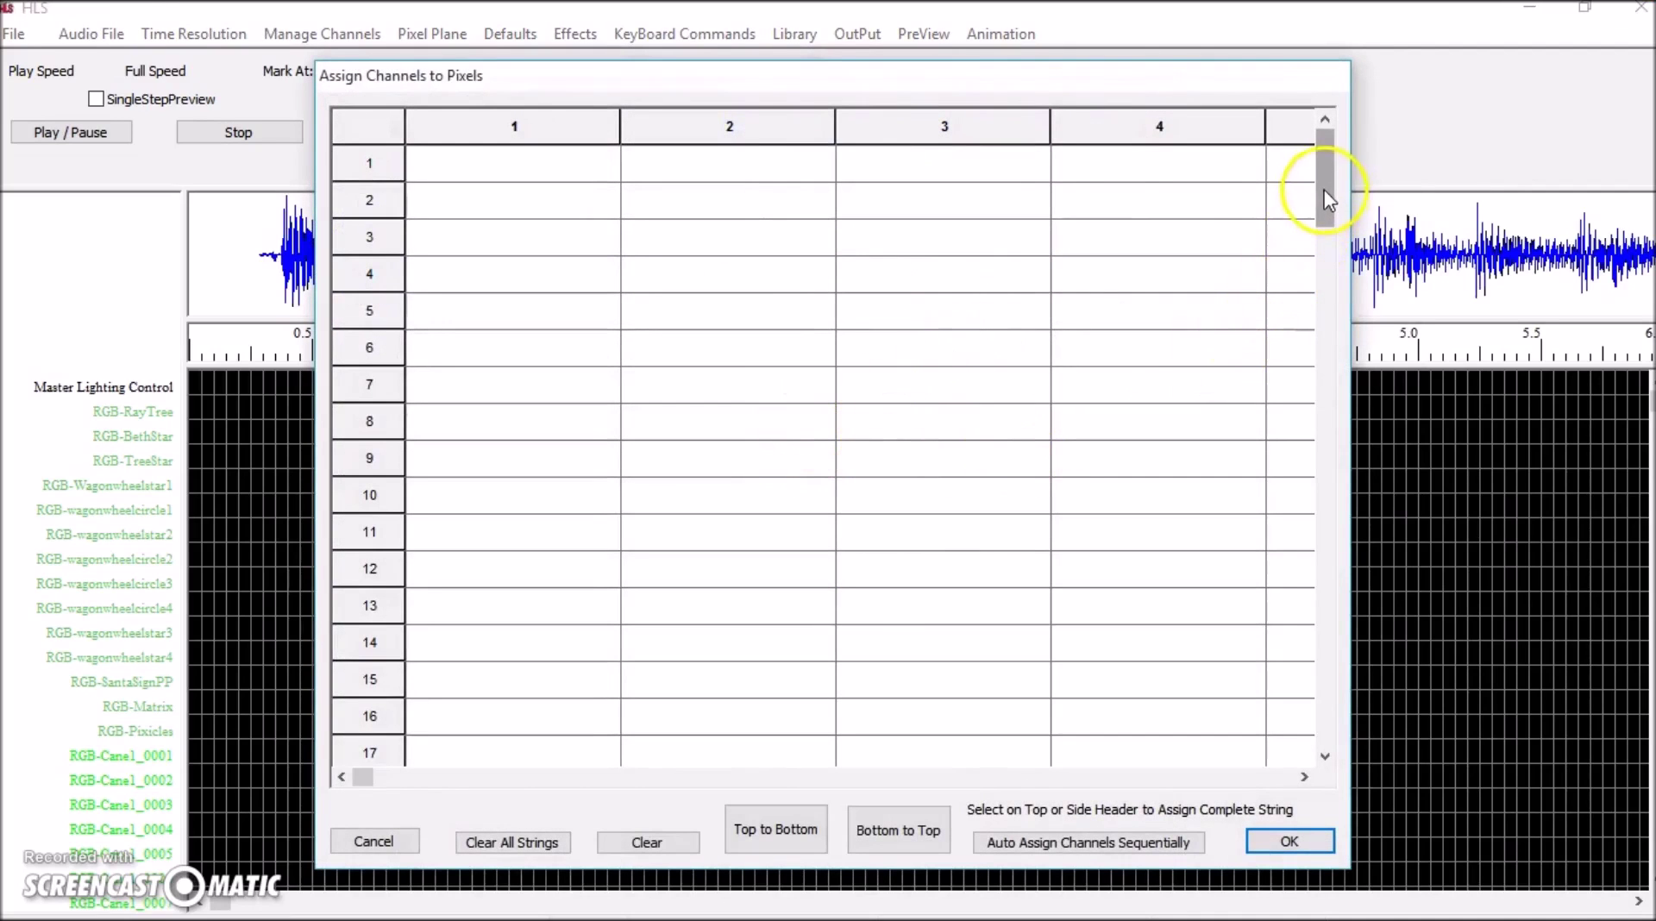
Step: Examine the extent of the WHM assignment grid across its columns and rows
left_click_drag(1322, 185, 1347, 159)
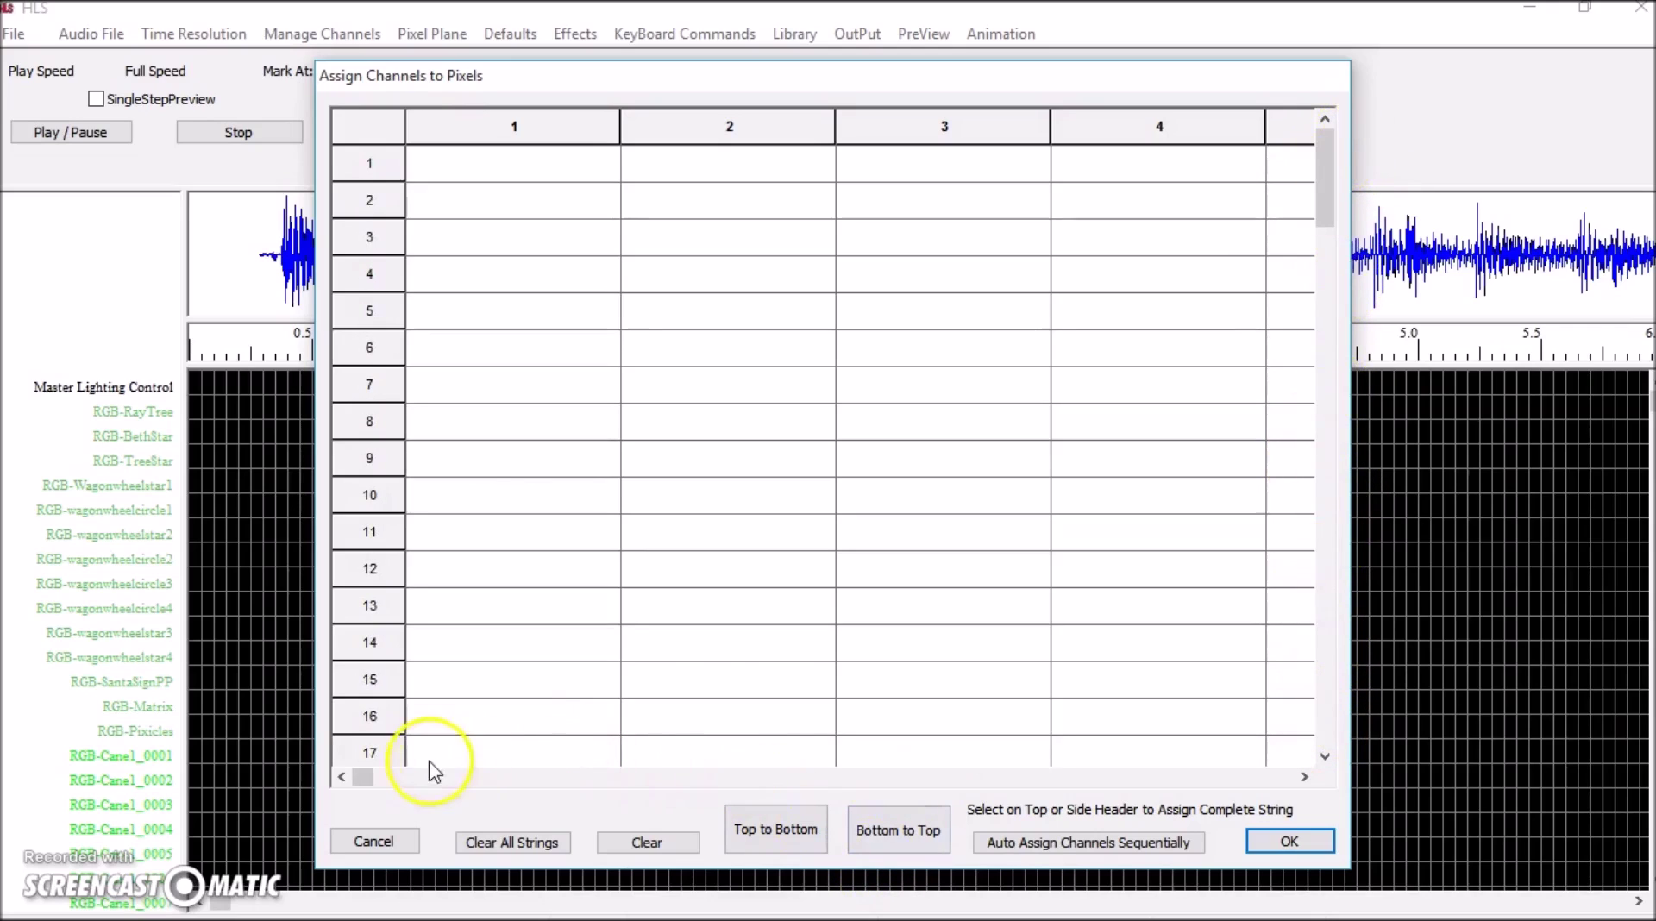
left_click_drag(363, 776, 1297, 780)
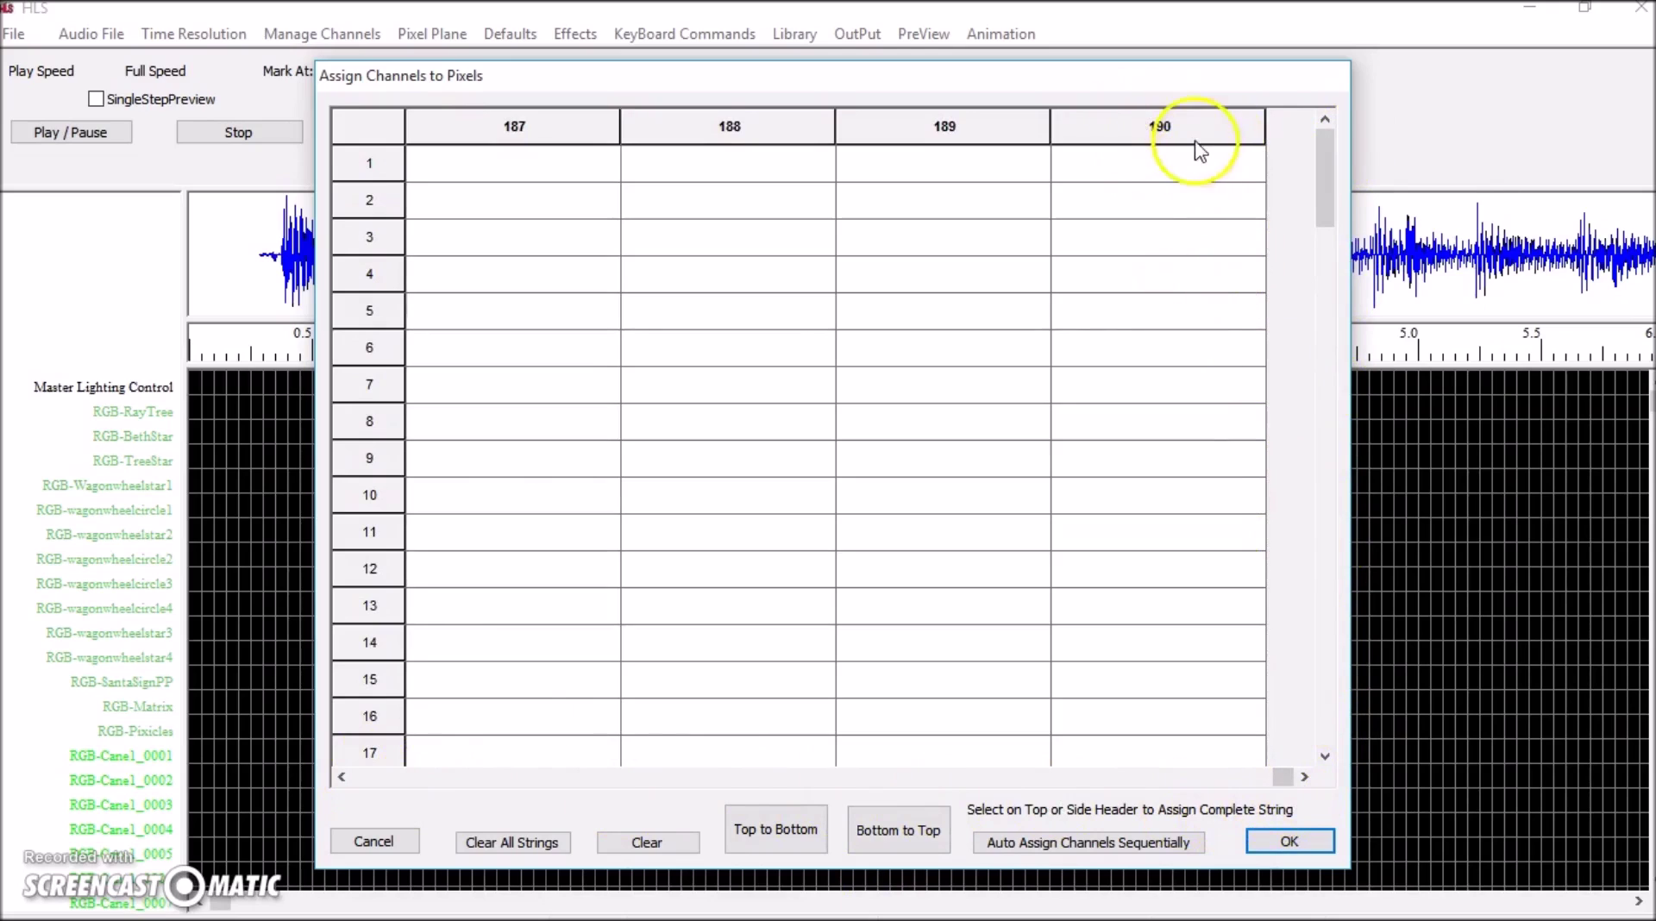
left_click_drag(1327, 154, 353, 776)
left_click_drag(1332, 732, 1286, 155)
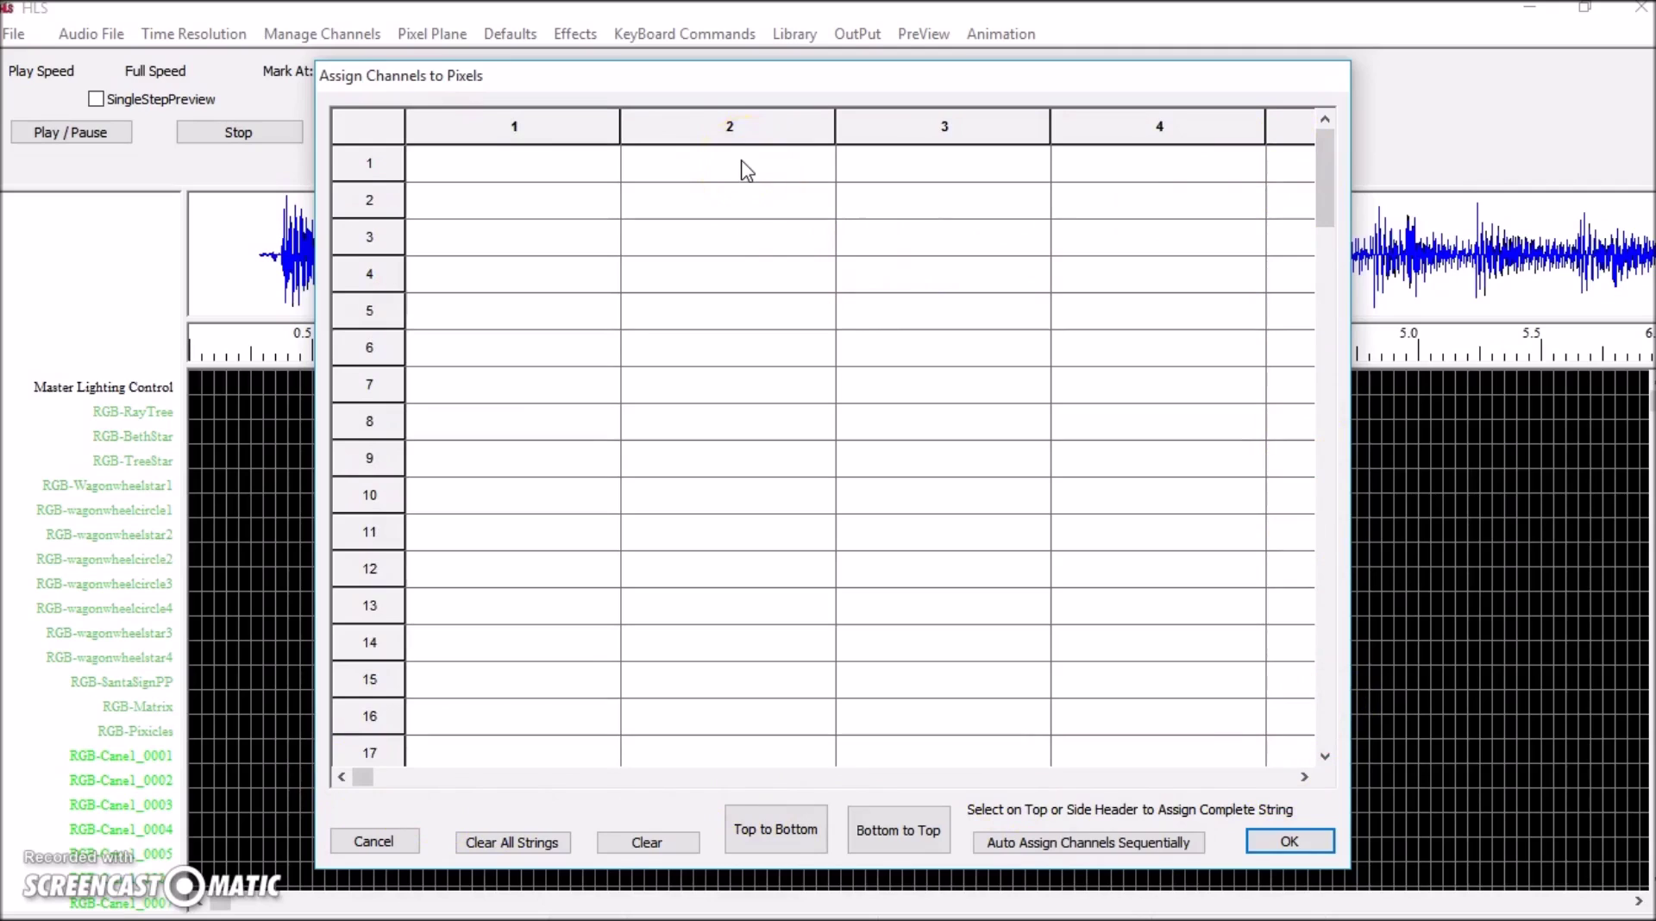
left_click(734, 222)
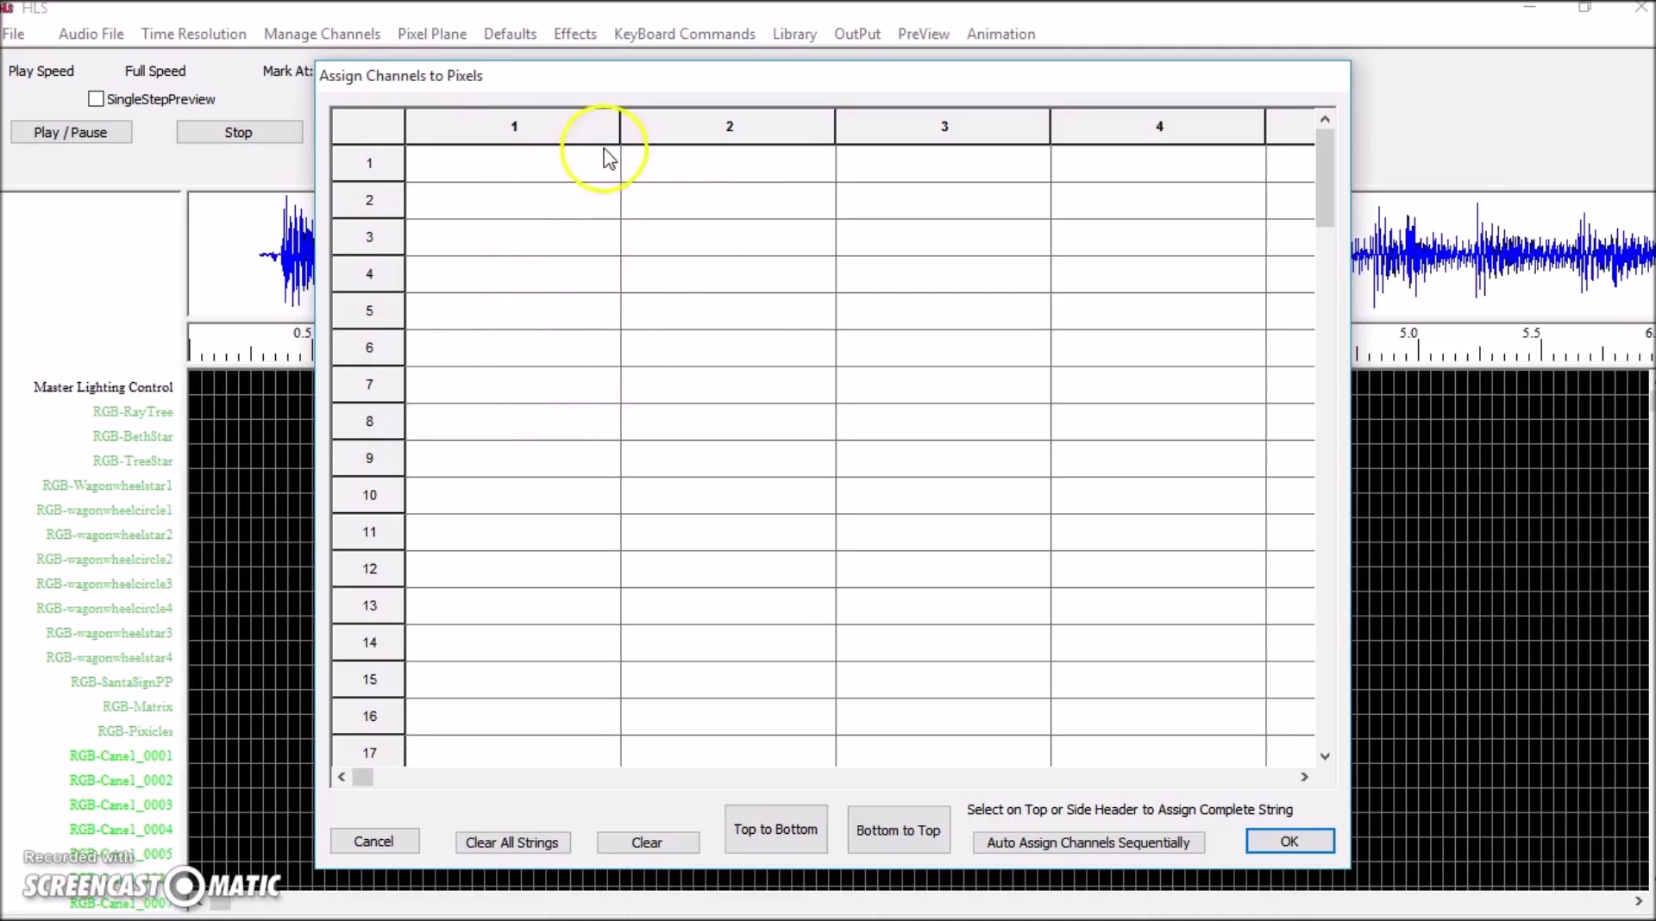
Step: Assign channels Pixicles_S001P001 through Pixicles_S001P005 to column 1 of the WHM grid, top to bottom from row 41
scroll(517, 556, "down", 2)
scroll(517, 556, "down", 9)
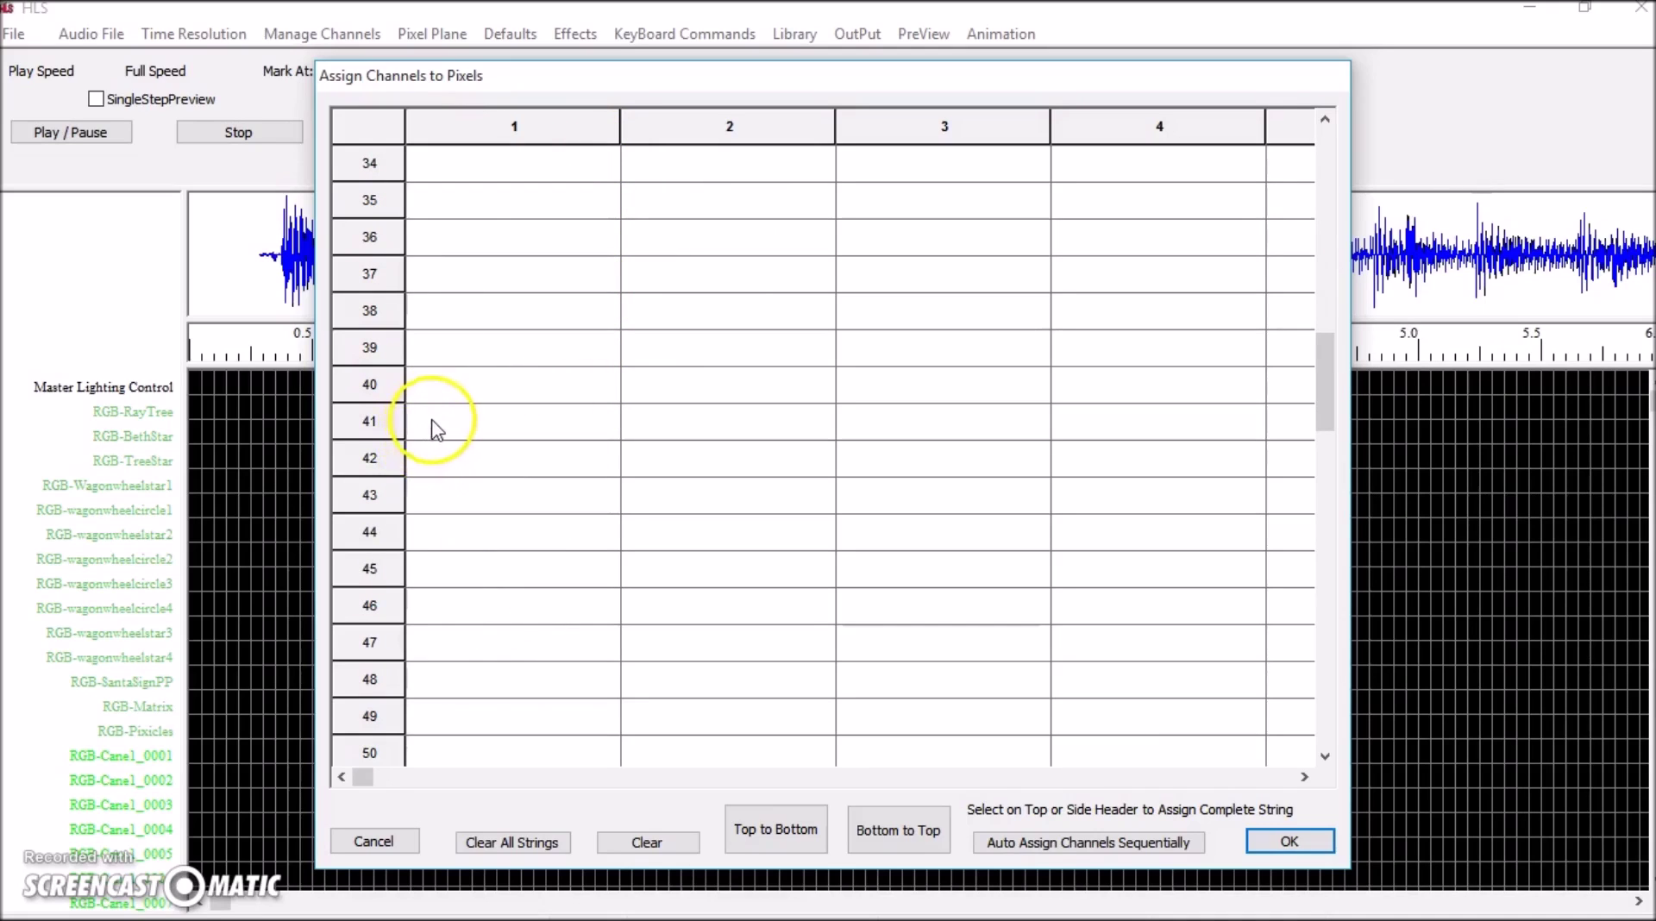
left_click(551, 433)
left_click(548, 131)
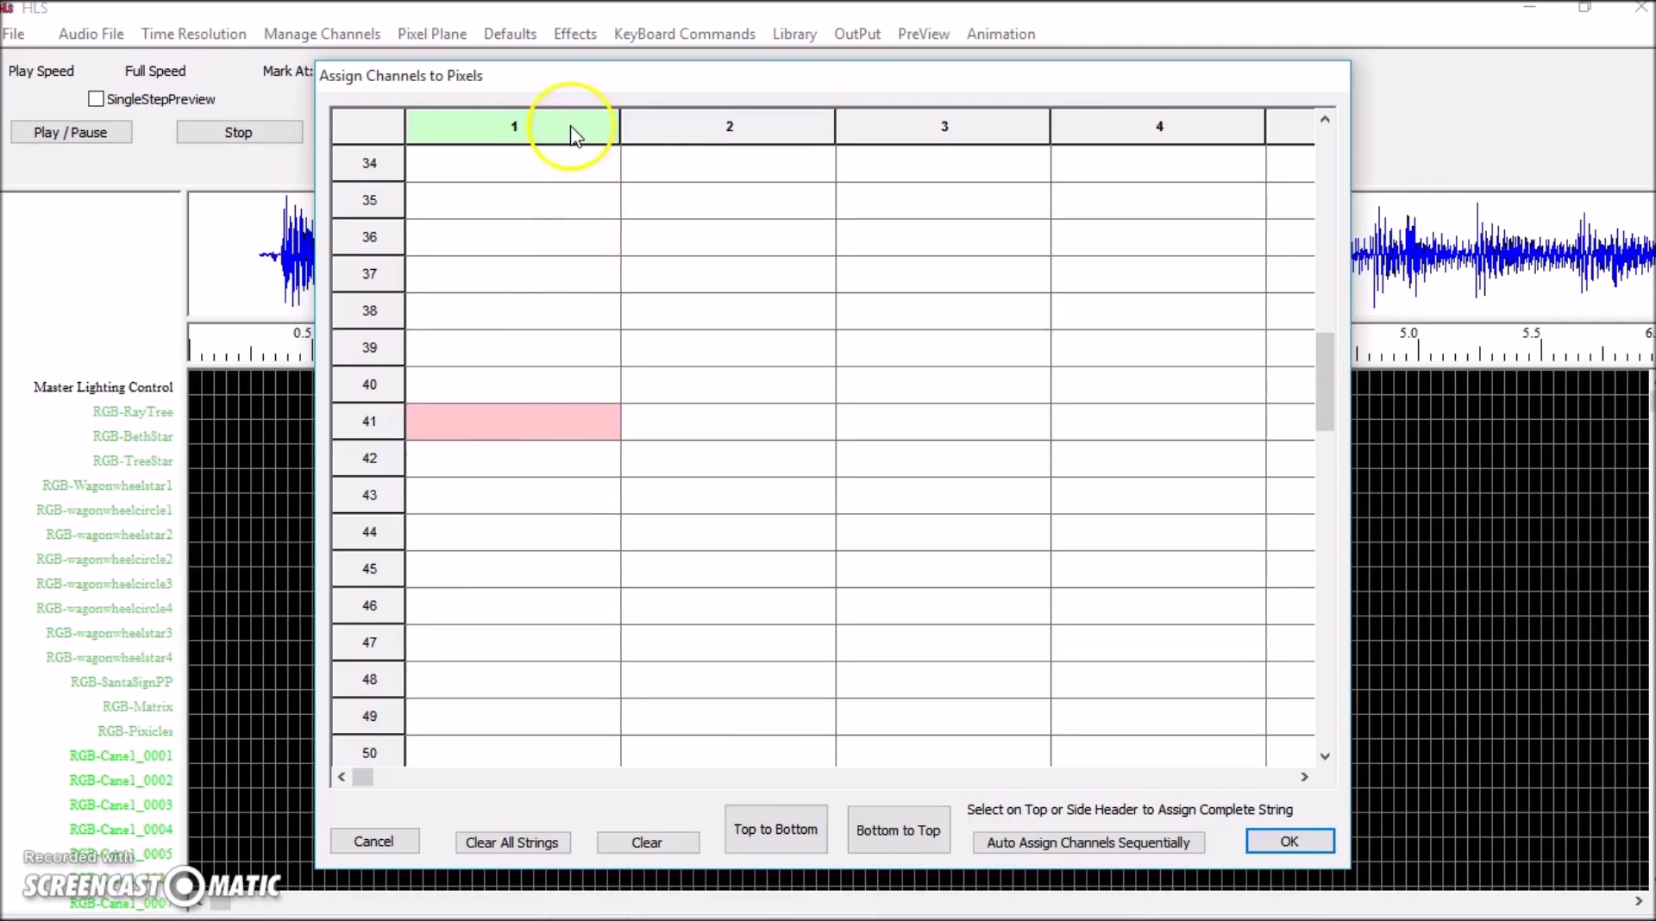
left_click(552, 431)
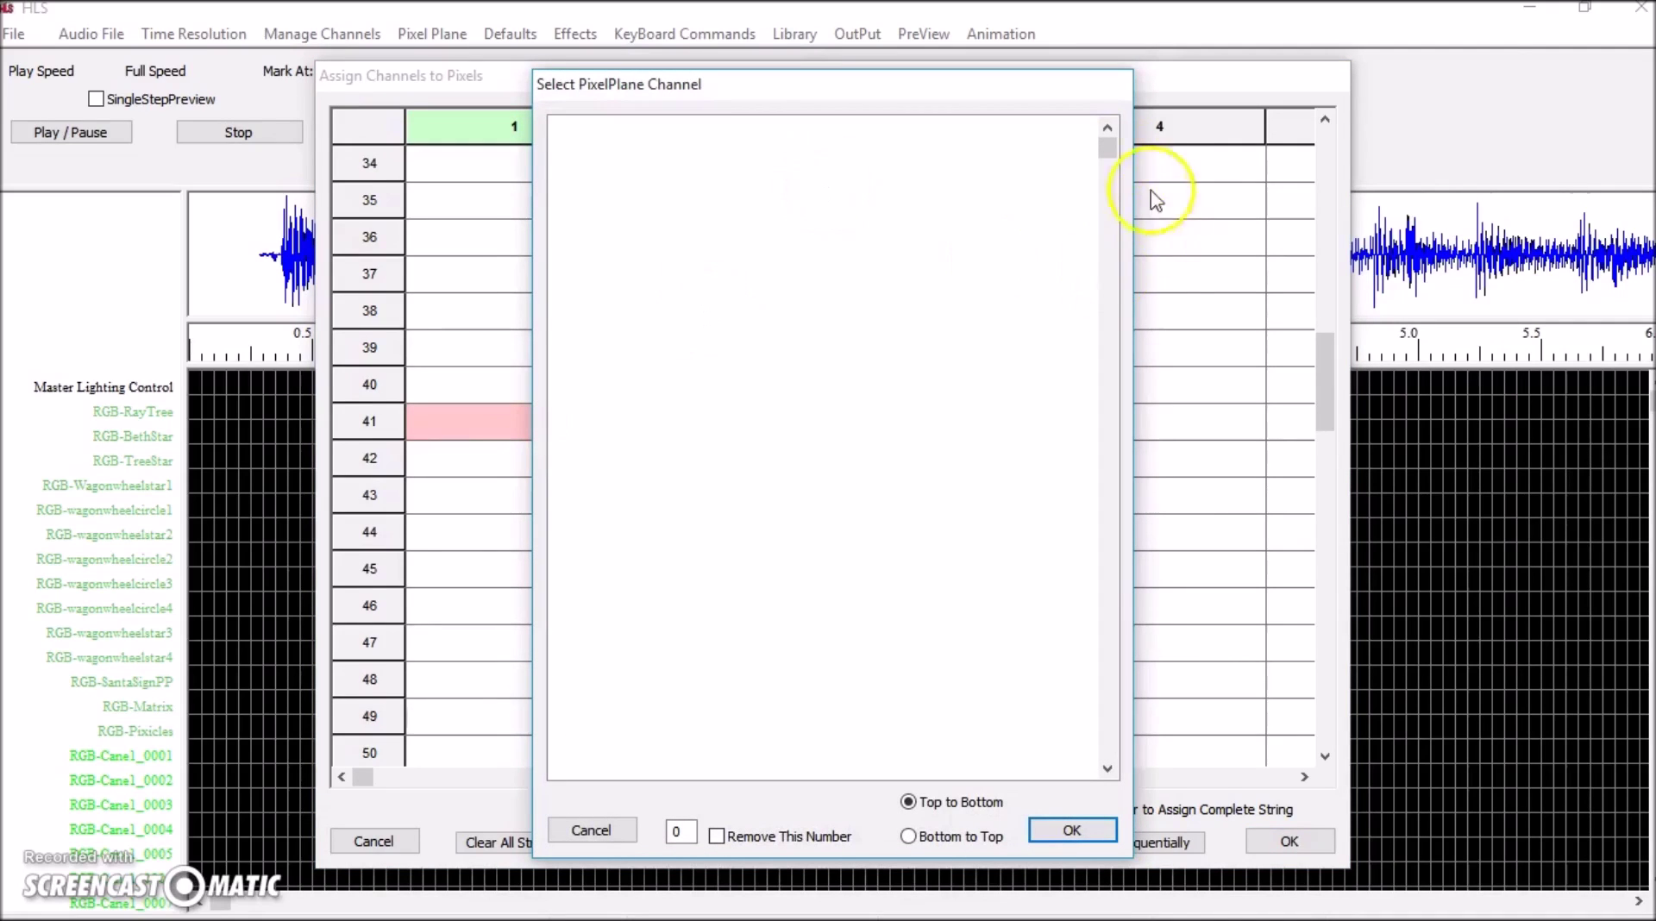
left_click_drag(1109, 154, 1099, 709)
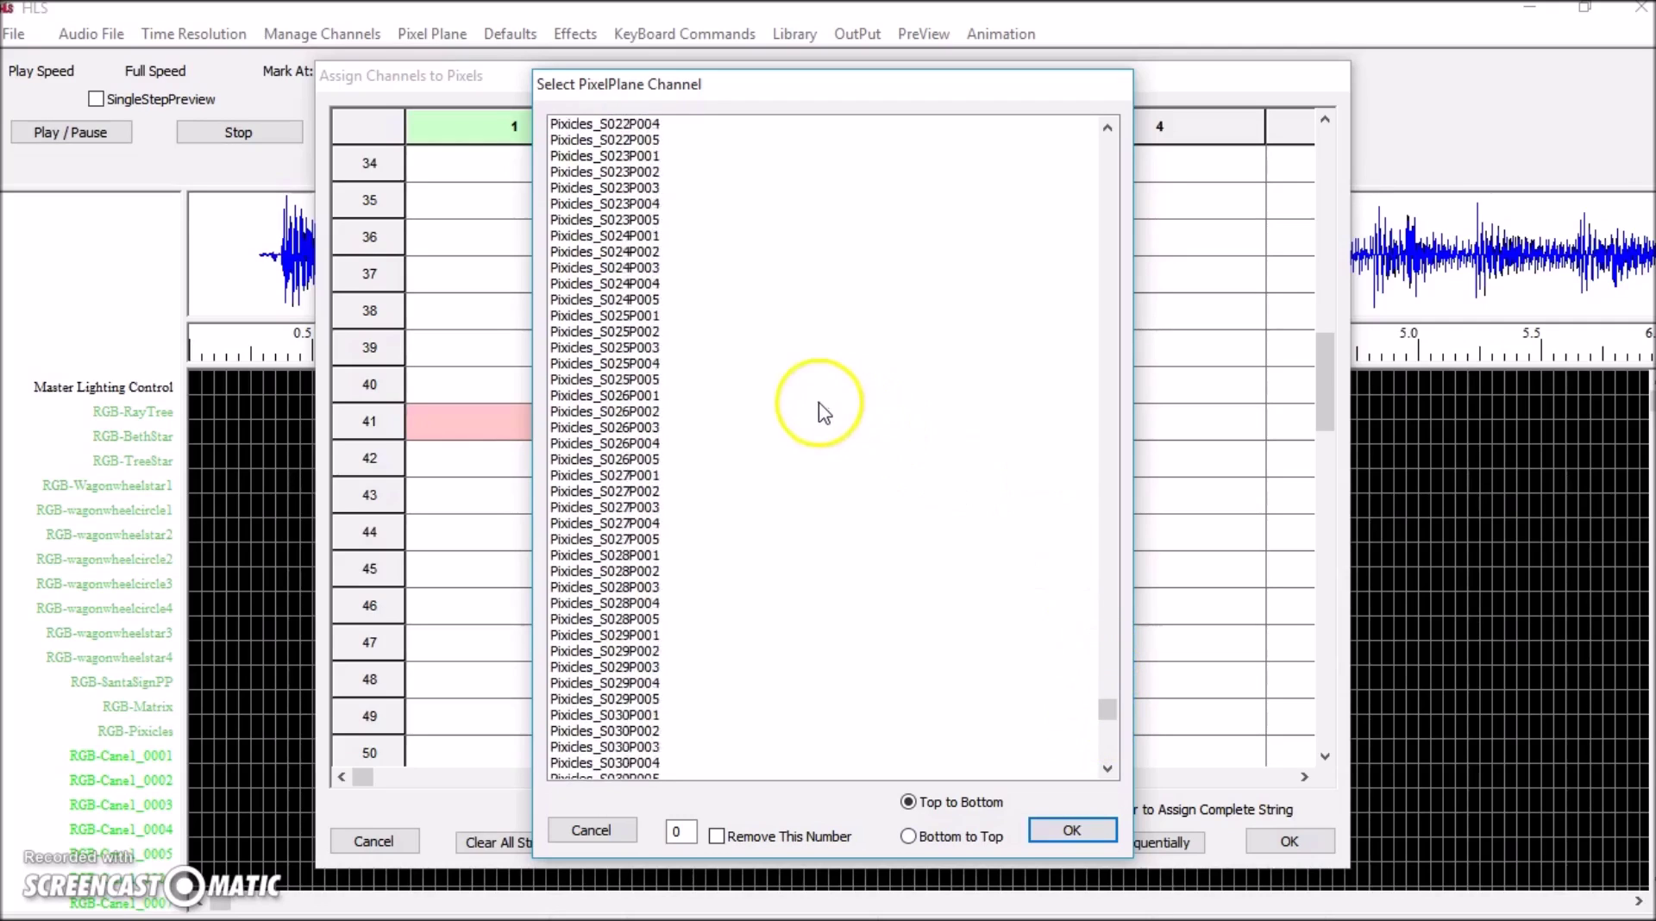
scroll(725, 388, "up", 20)
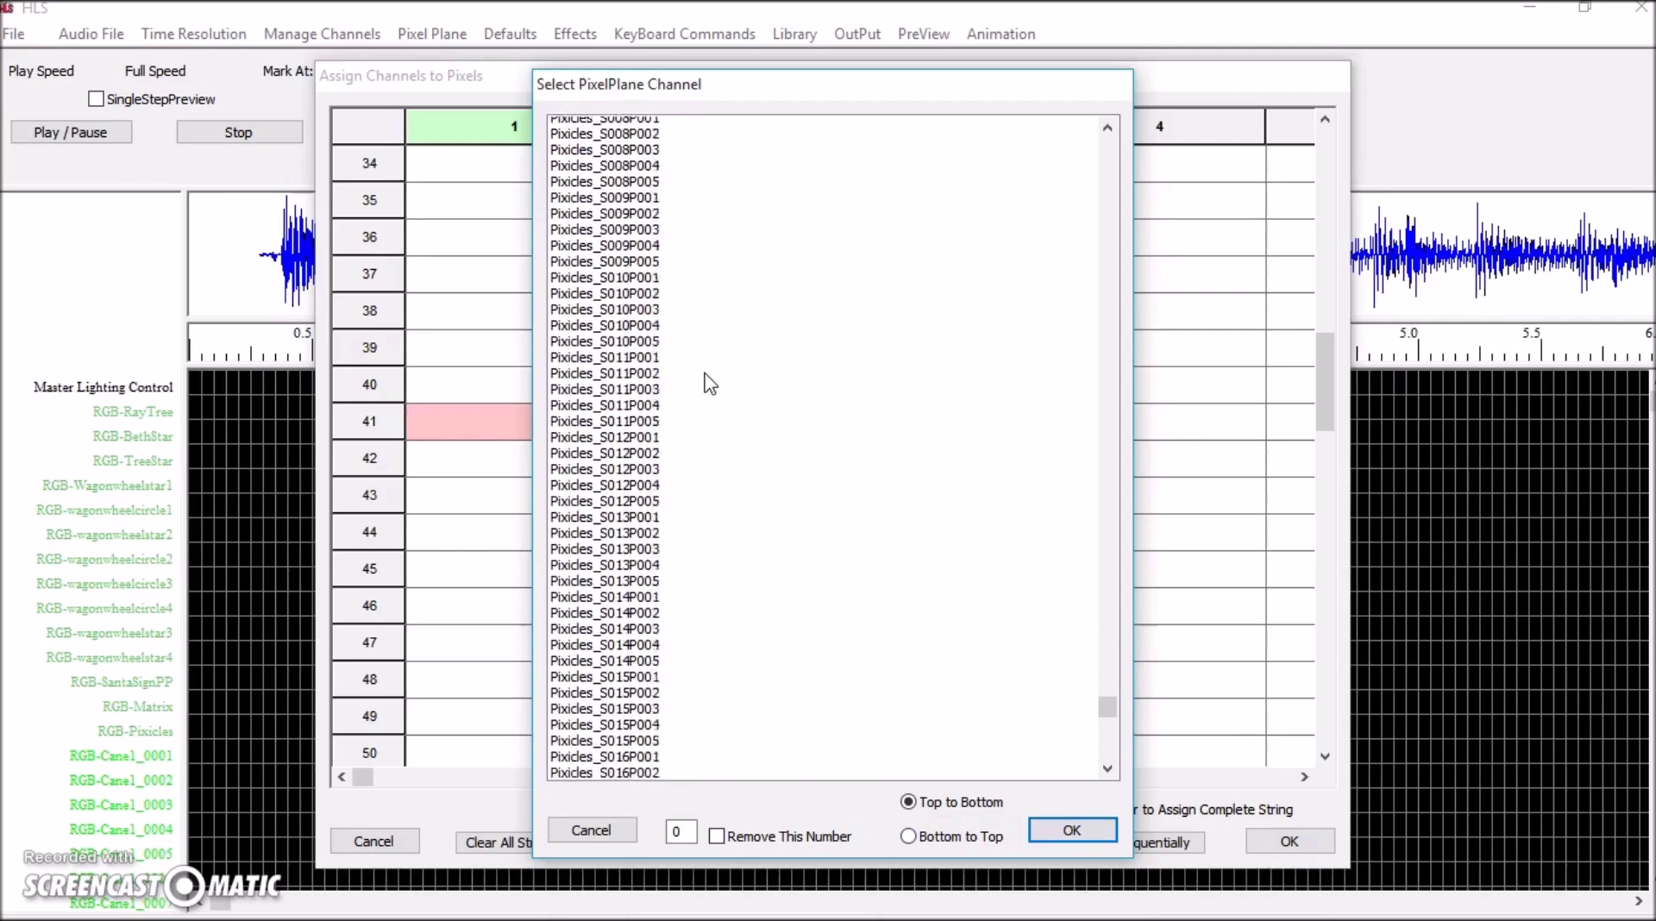
scroll(709, 383, "up", 8)
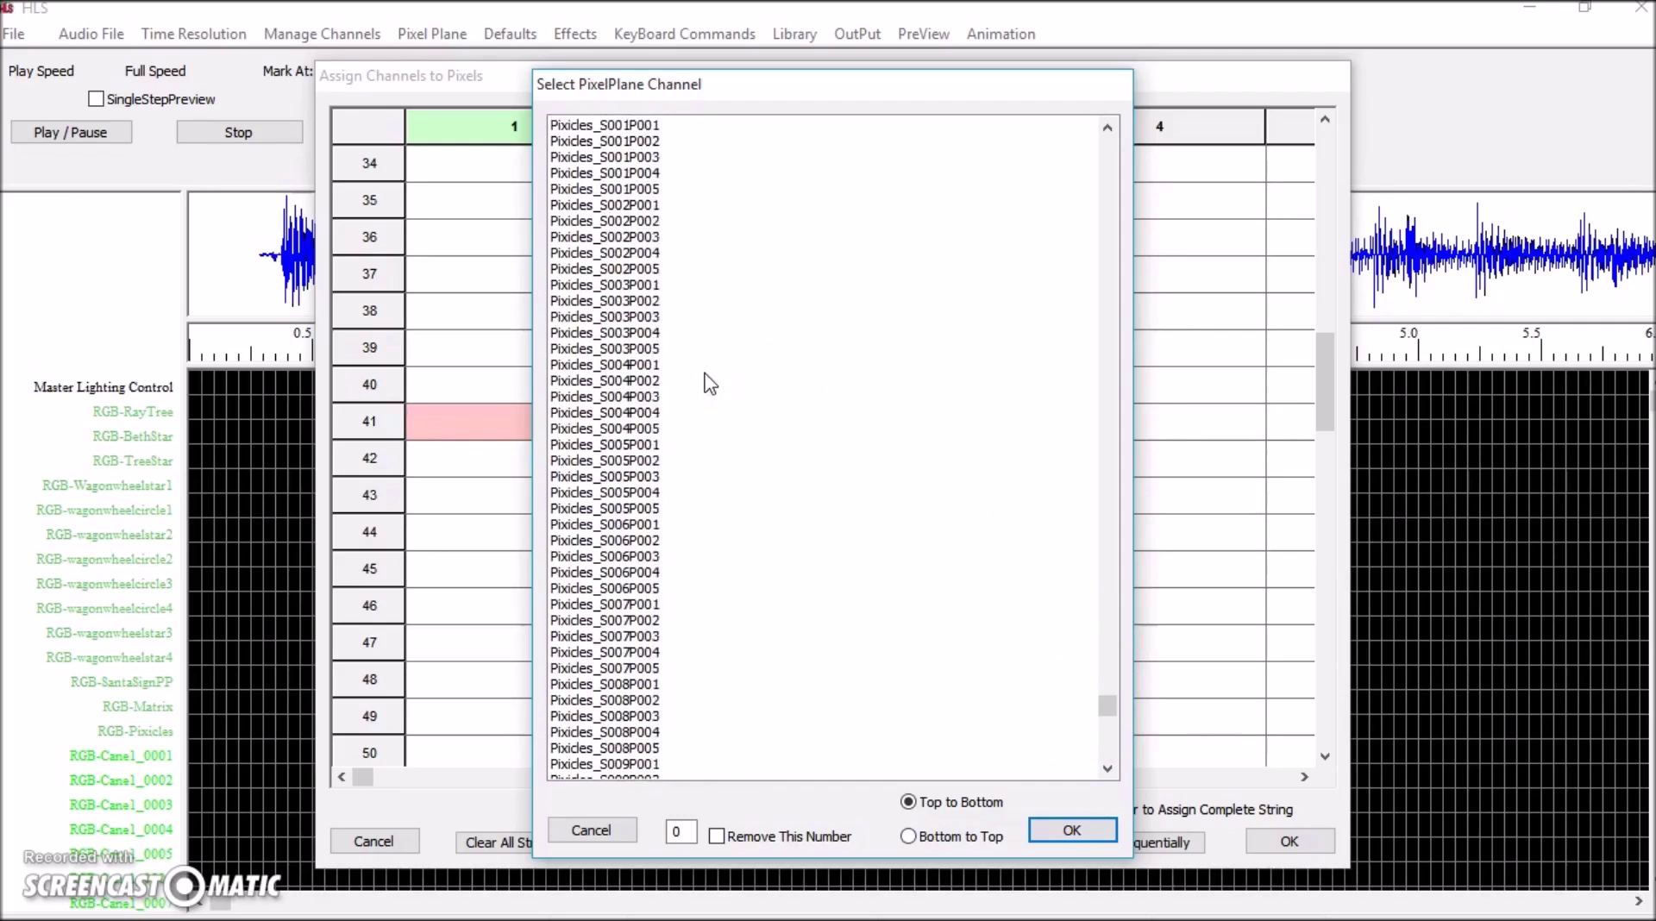
left_click_drag(673, 177, 674, 235)
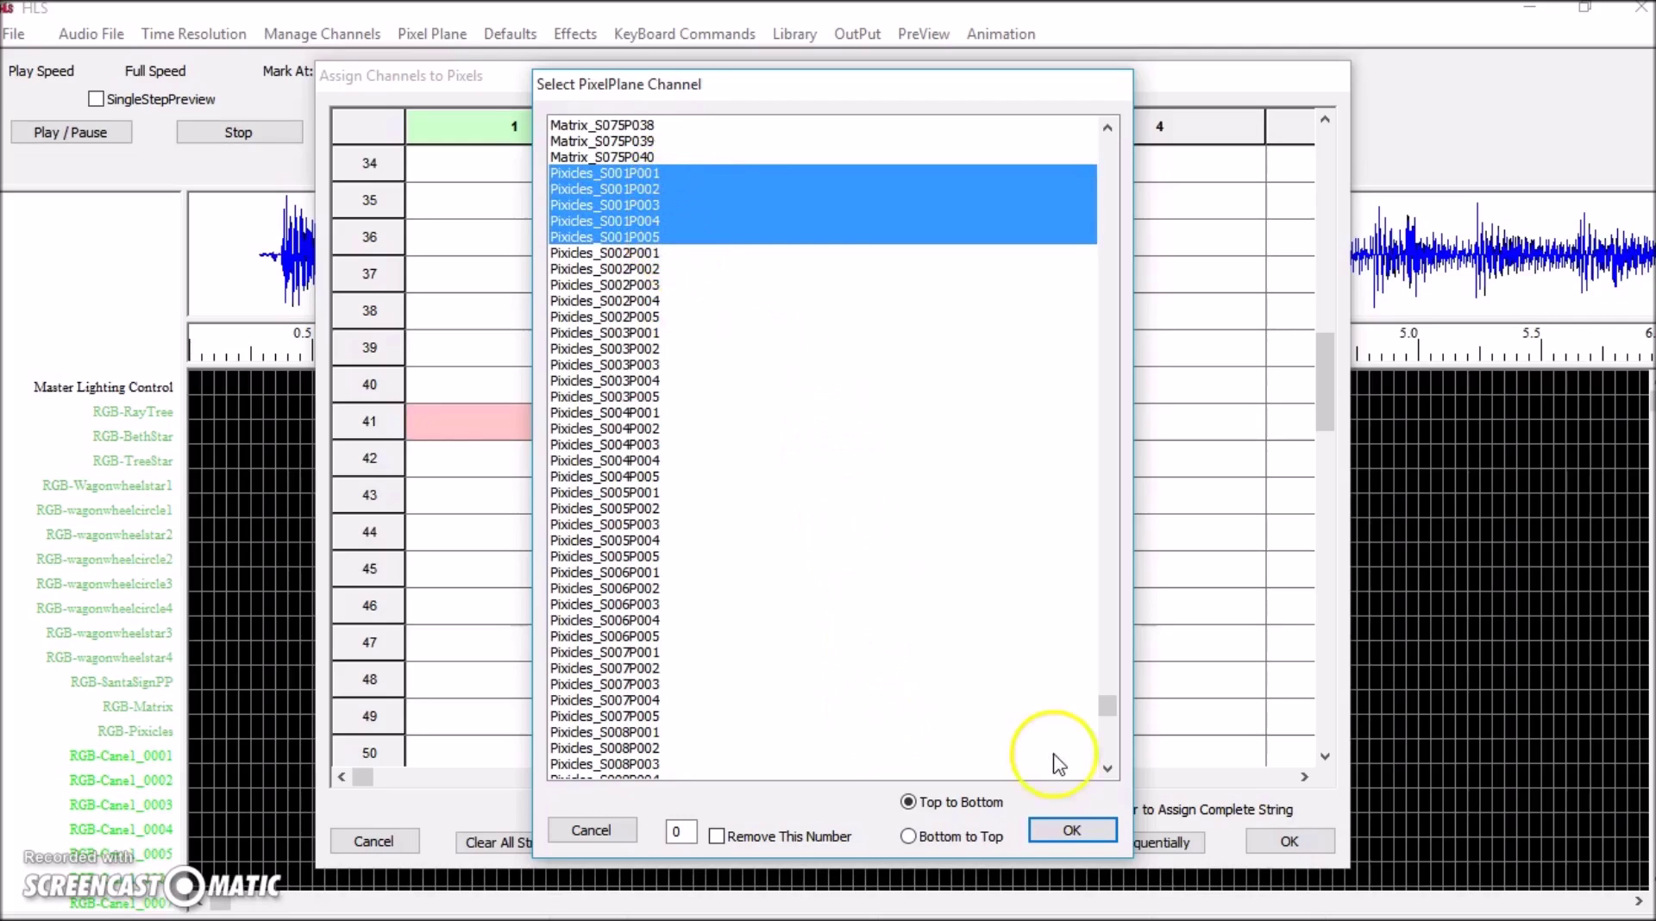
left_click(1069, 830)
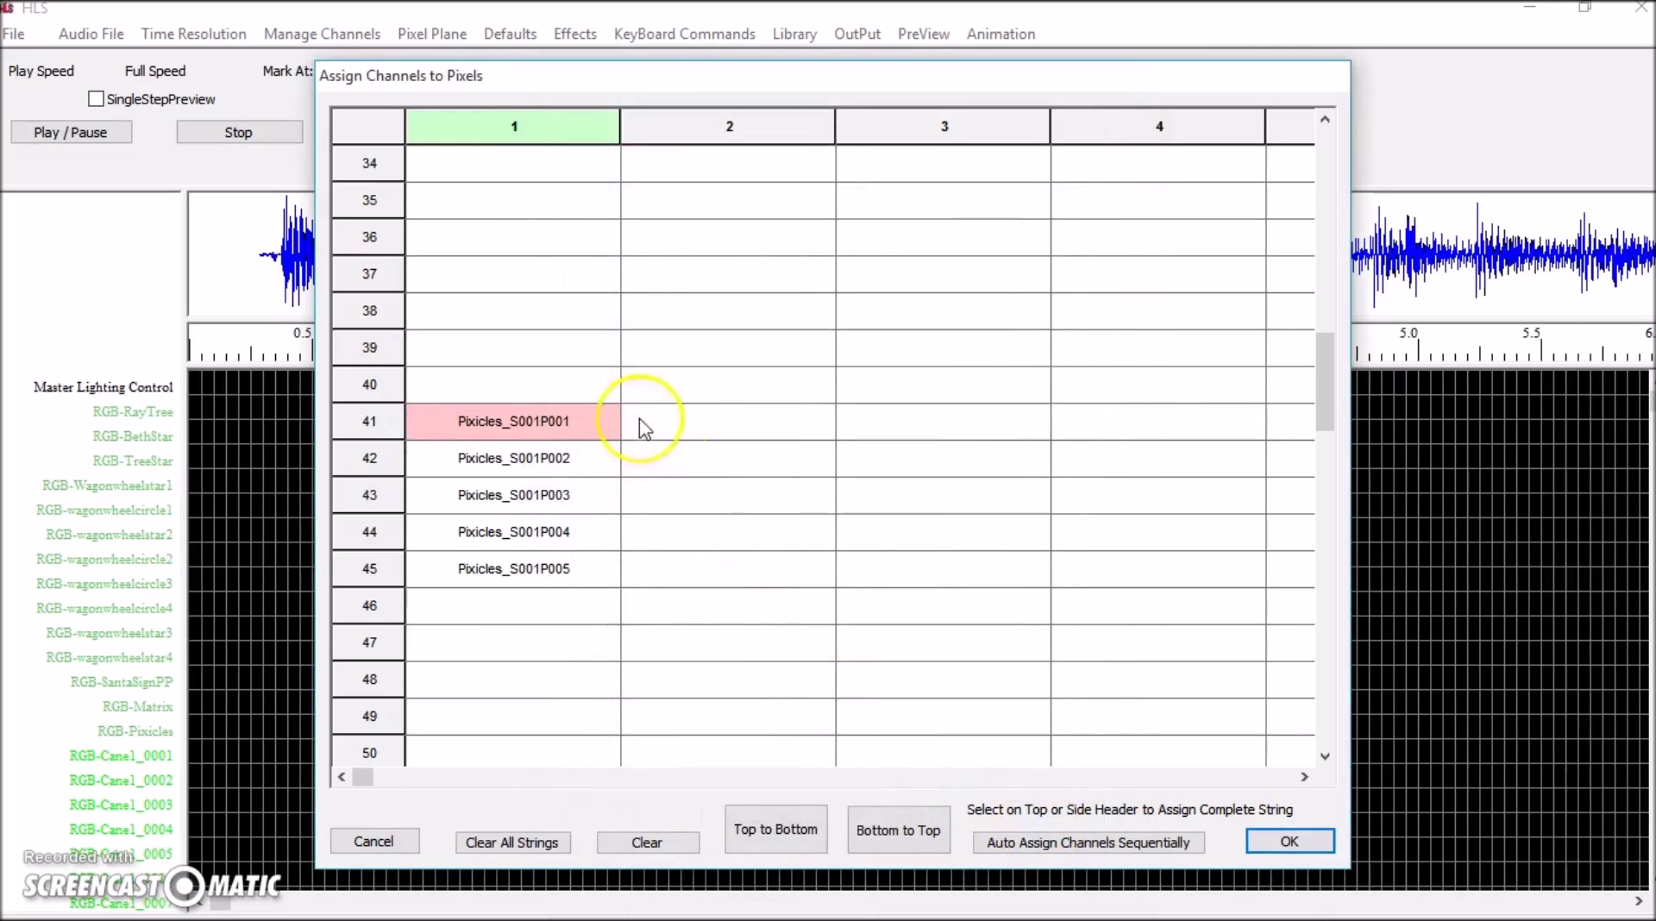
Step: Assign channels Pixicles_S002P001 through Pixicles_S002P005 to column 3, top to bottom from row 41
left_click(970, 140)
left_click(927, 431)
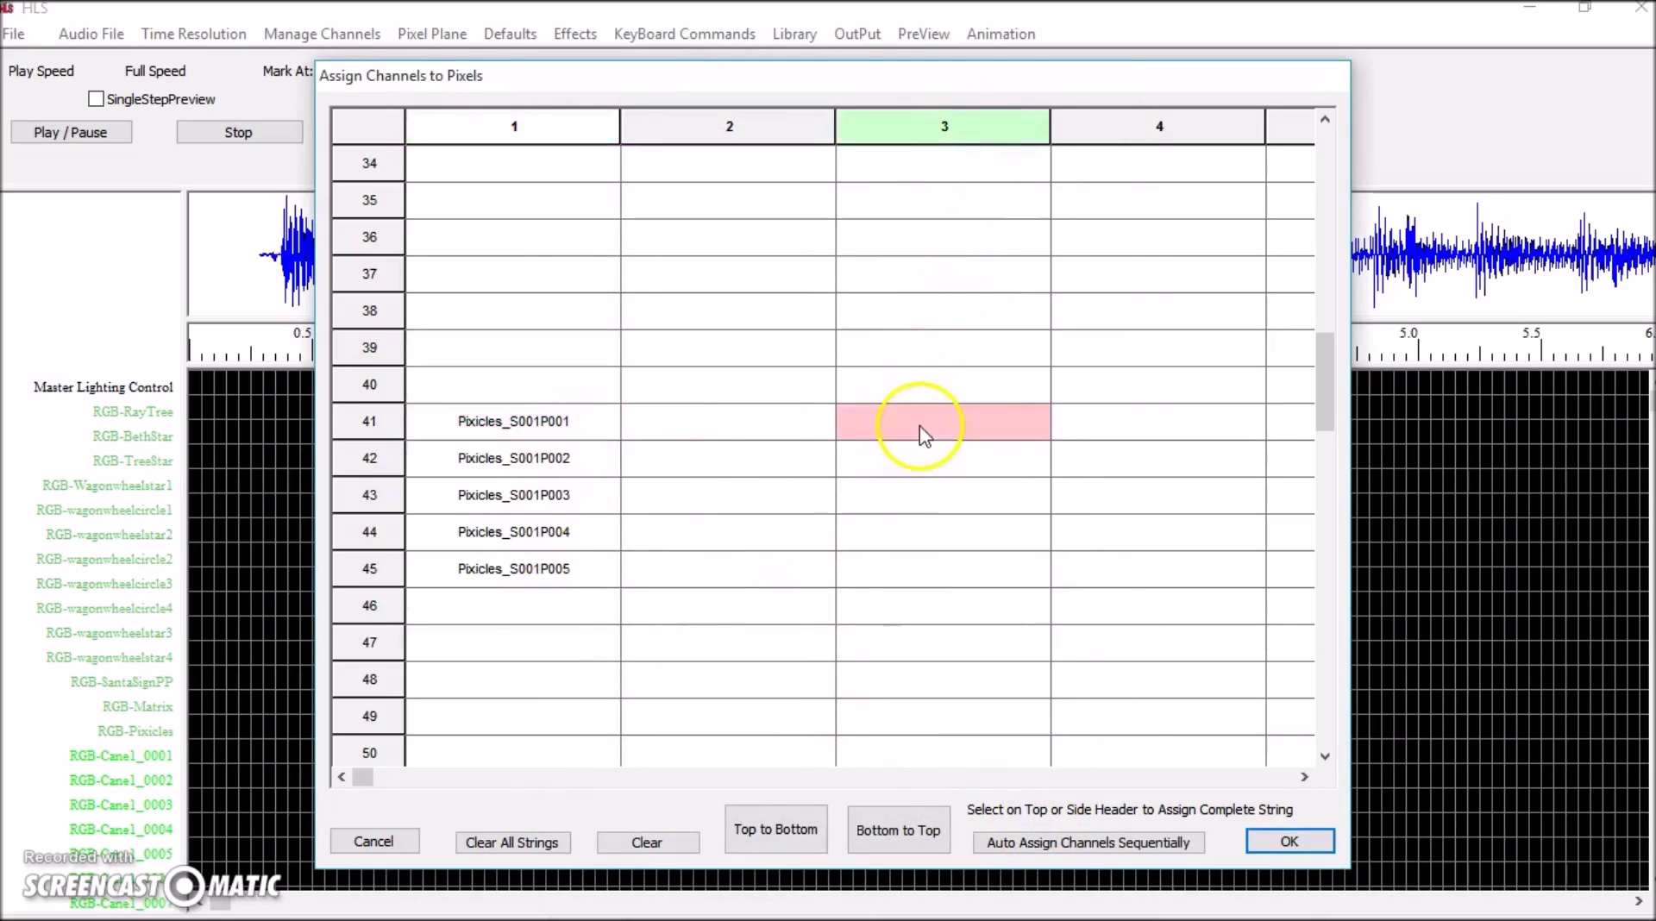
left_click(977, 534)
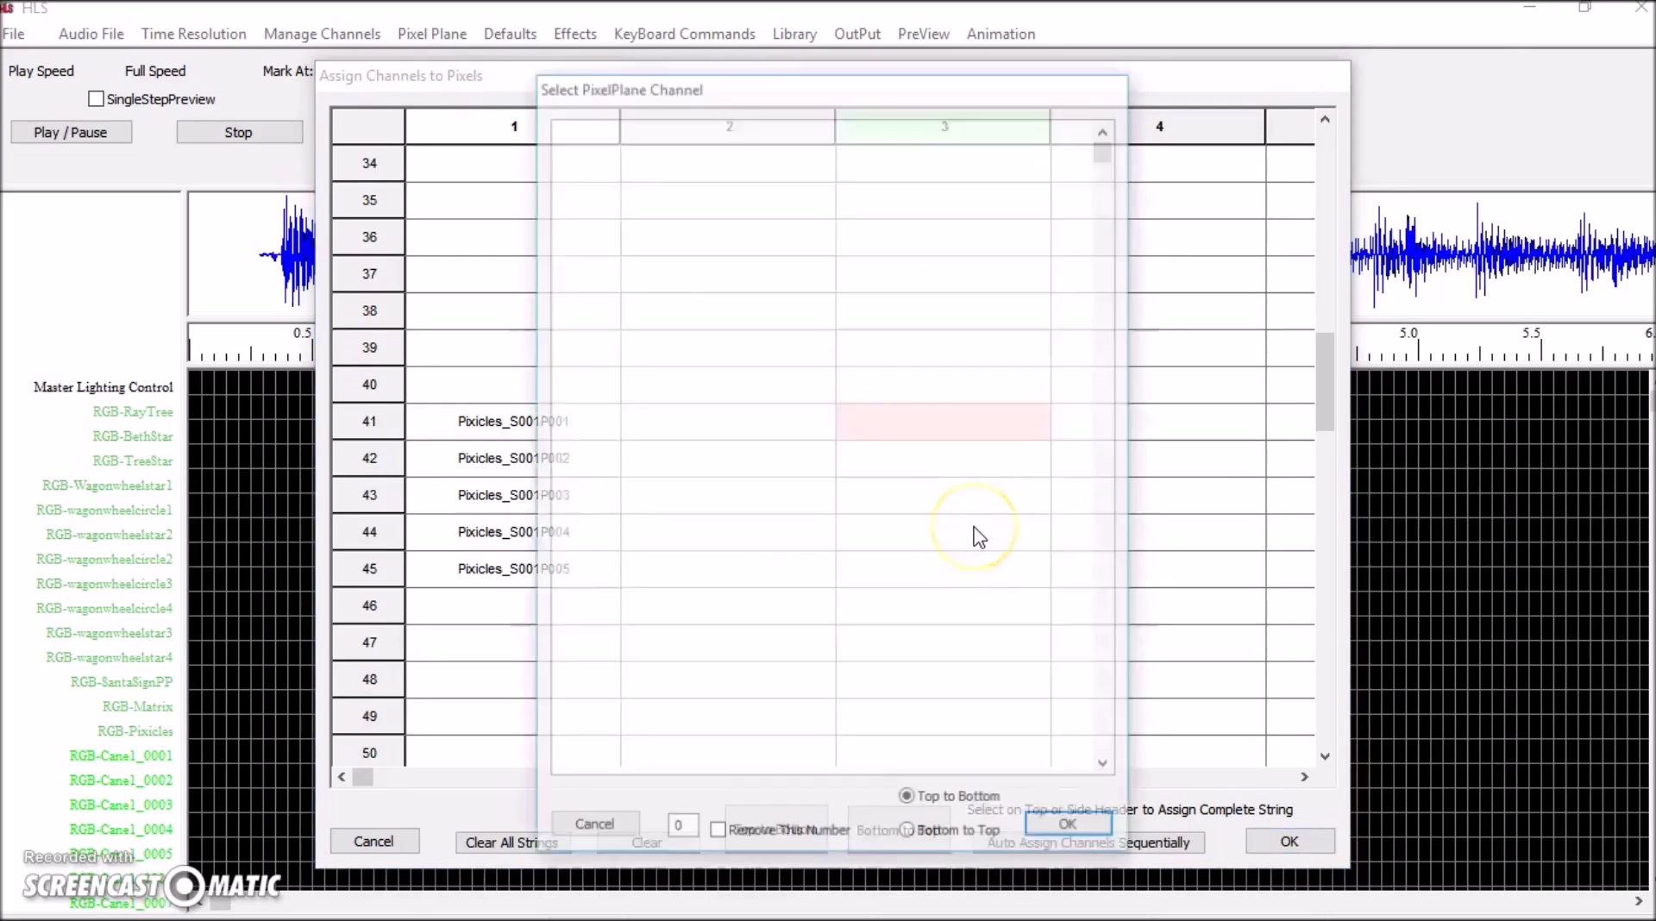
left_click_drag(1109, 140, 1102, 701)
scroll(942, 589, "down", 16)
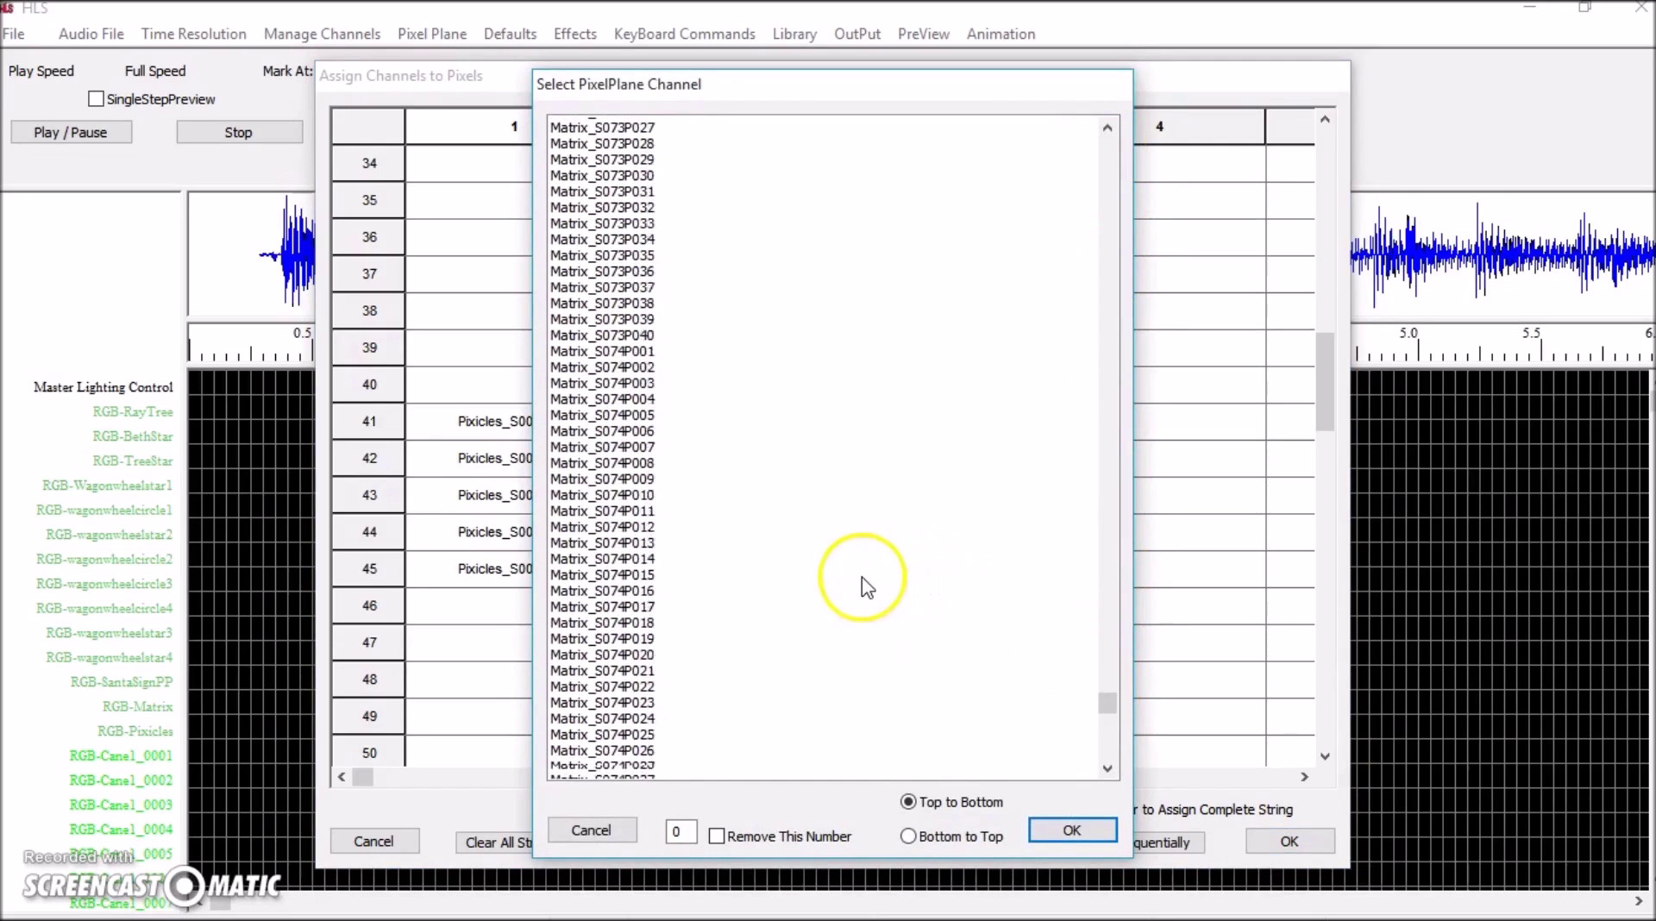
scroll(791, 589, "down", 13)
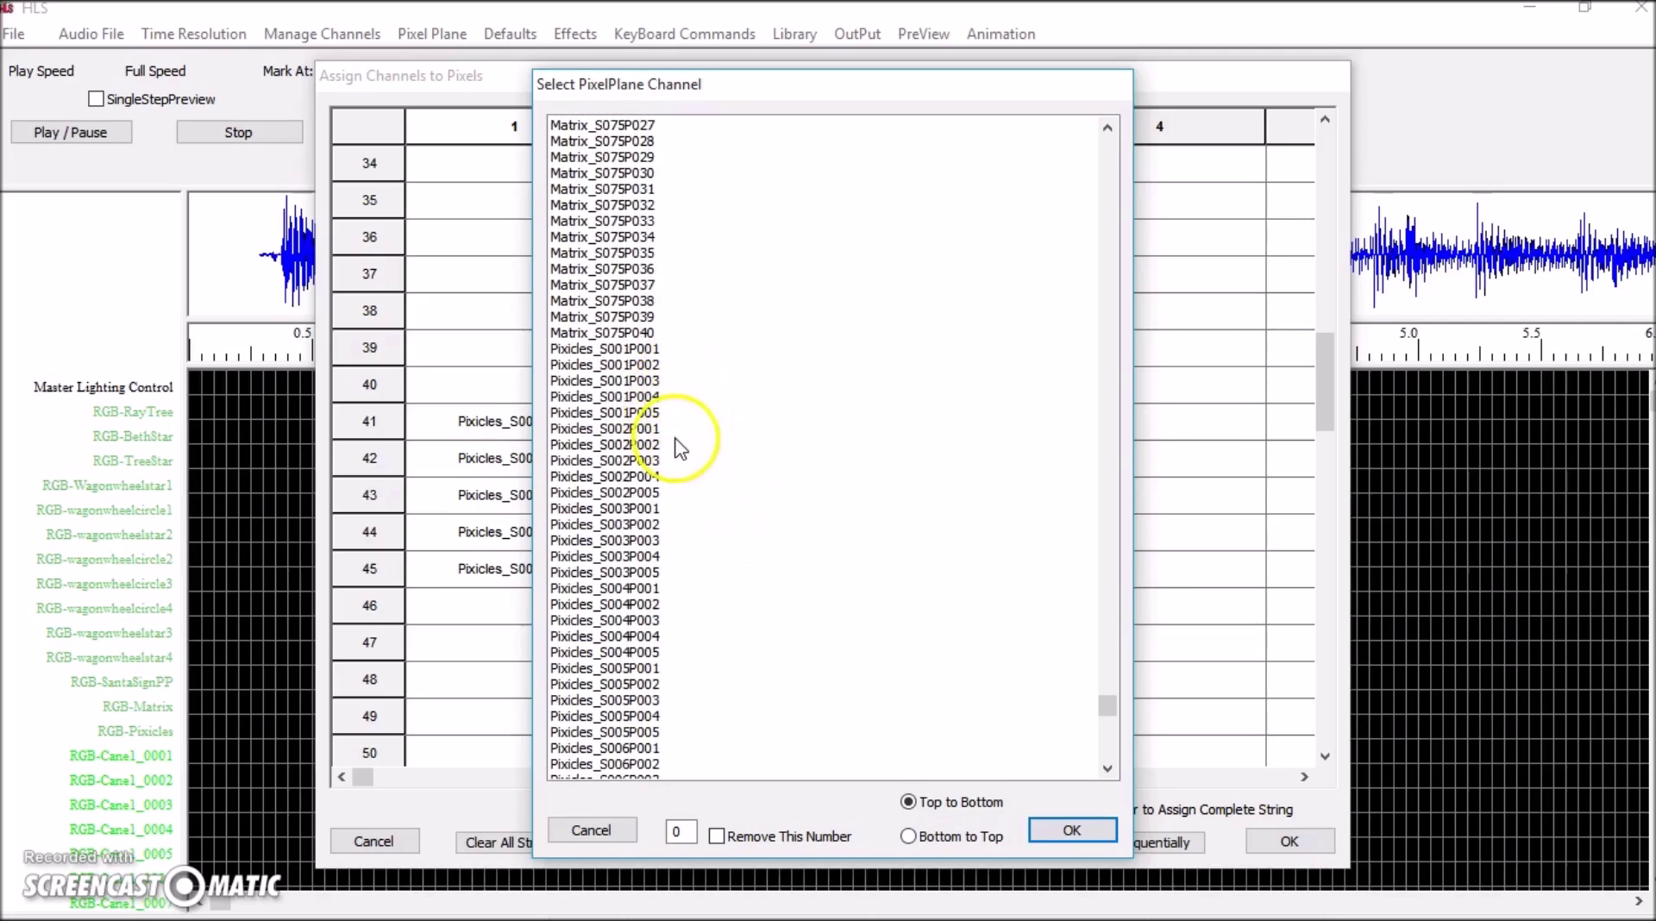
left_click_drag(669, 433, 687, 492)
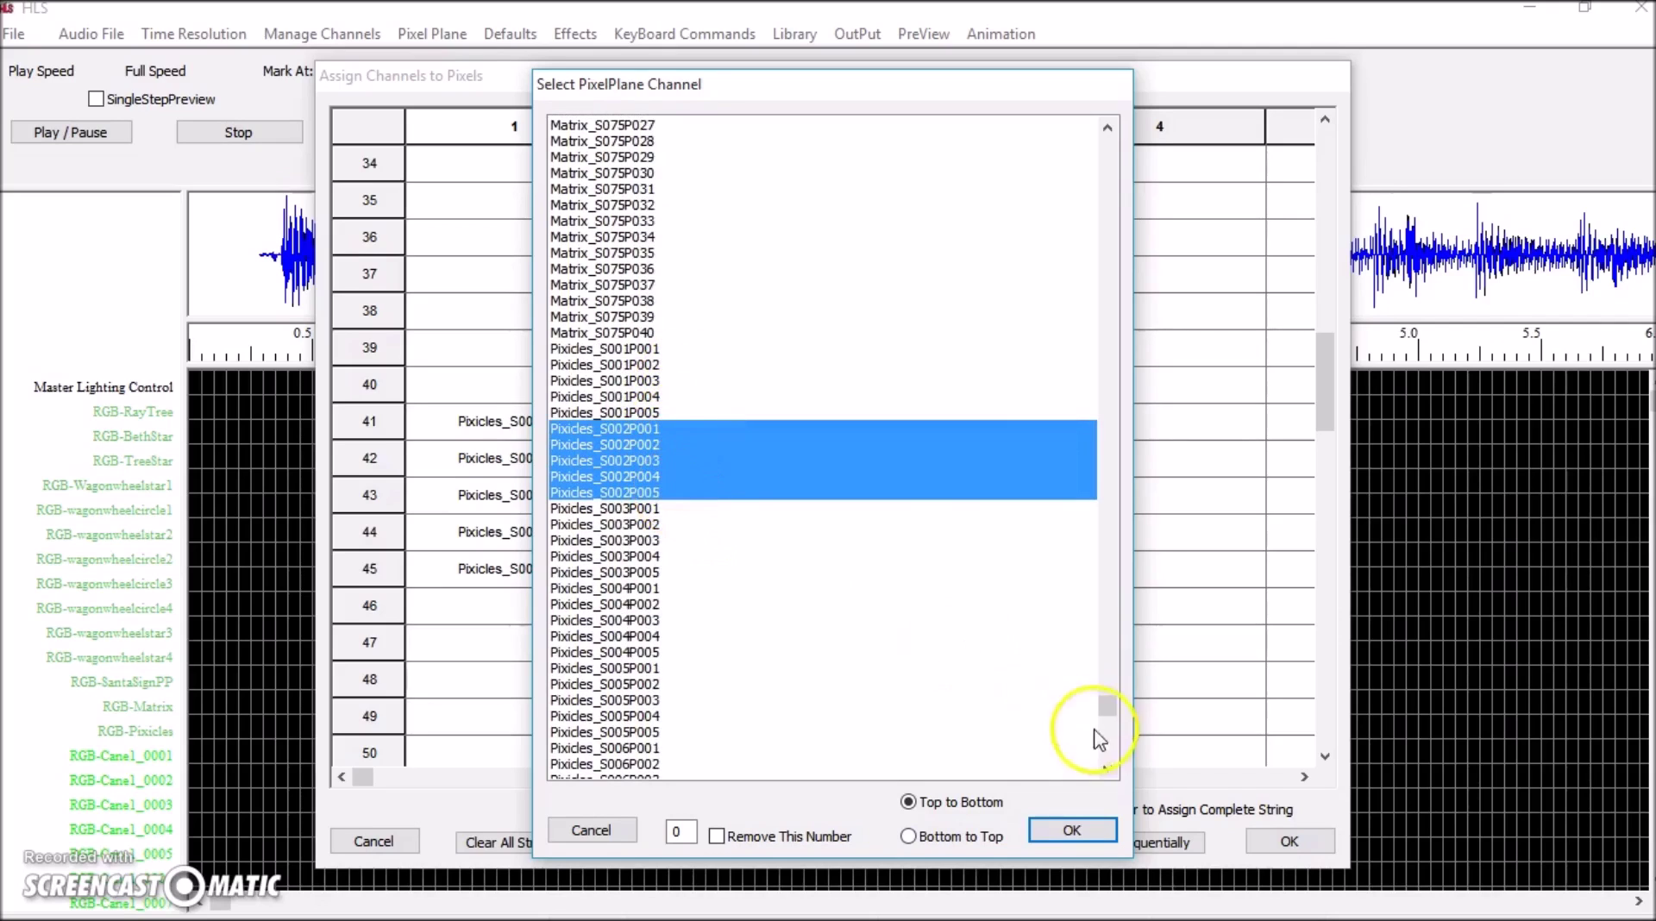
left_click(1072, 833)
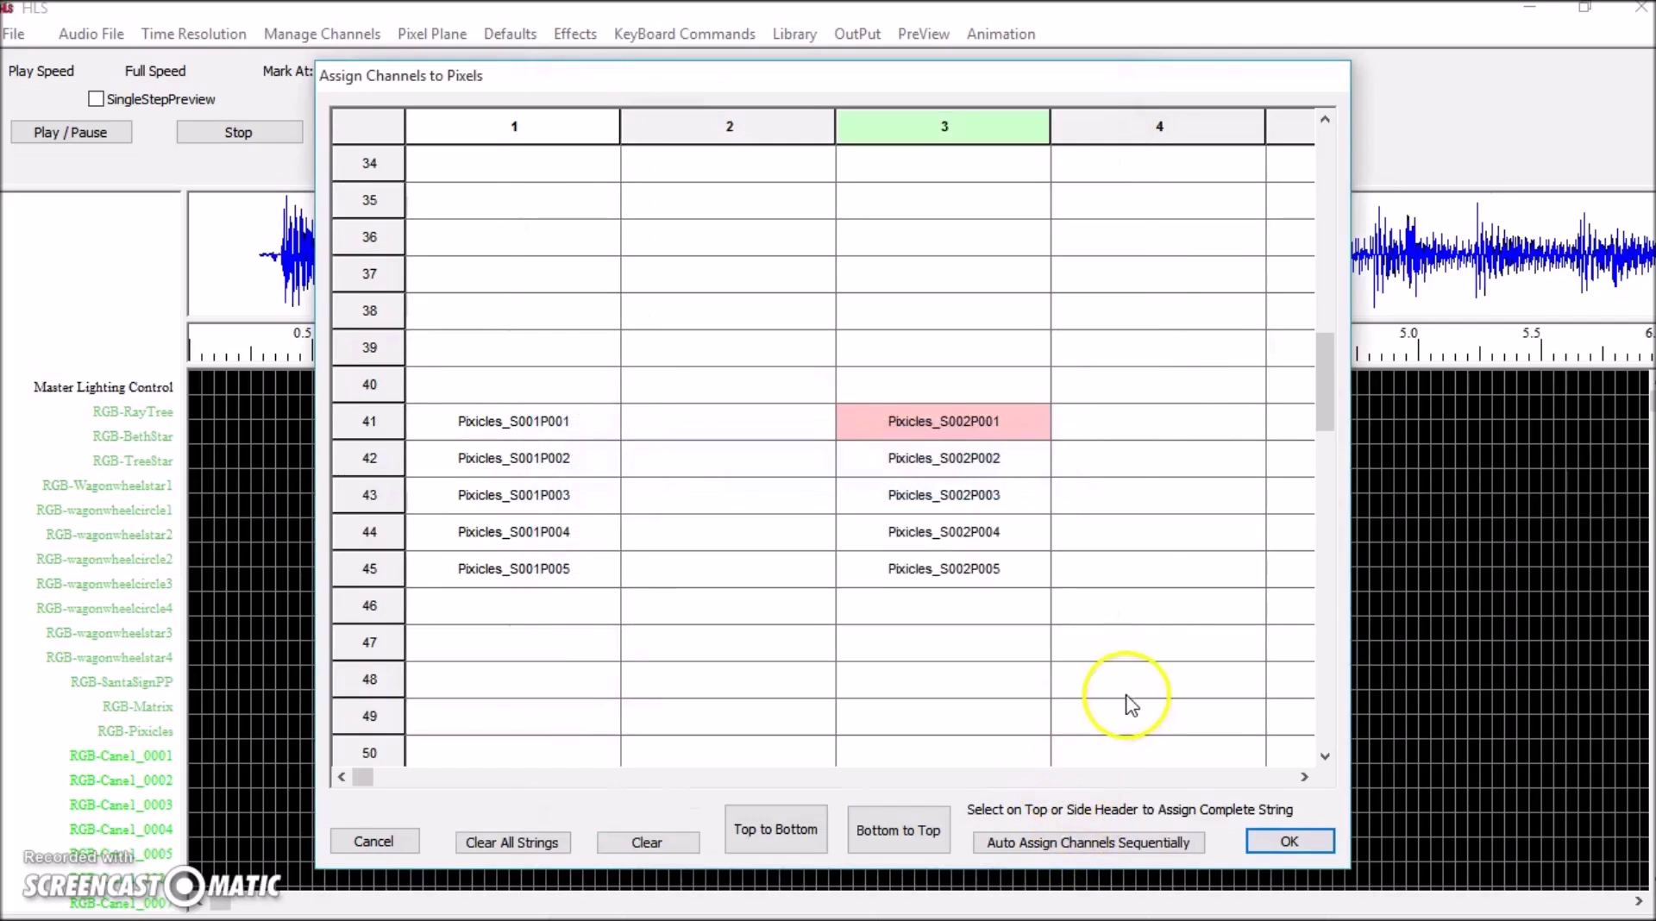
Step: Assign channels Pixicles_S003P001 through Pixicles_S003P005 to column 5, top to bottom from row 39
left_click(1303, 777)
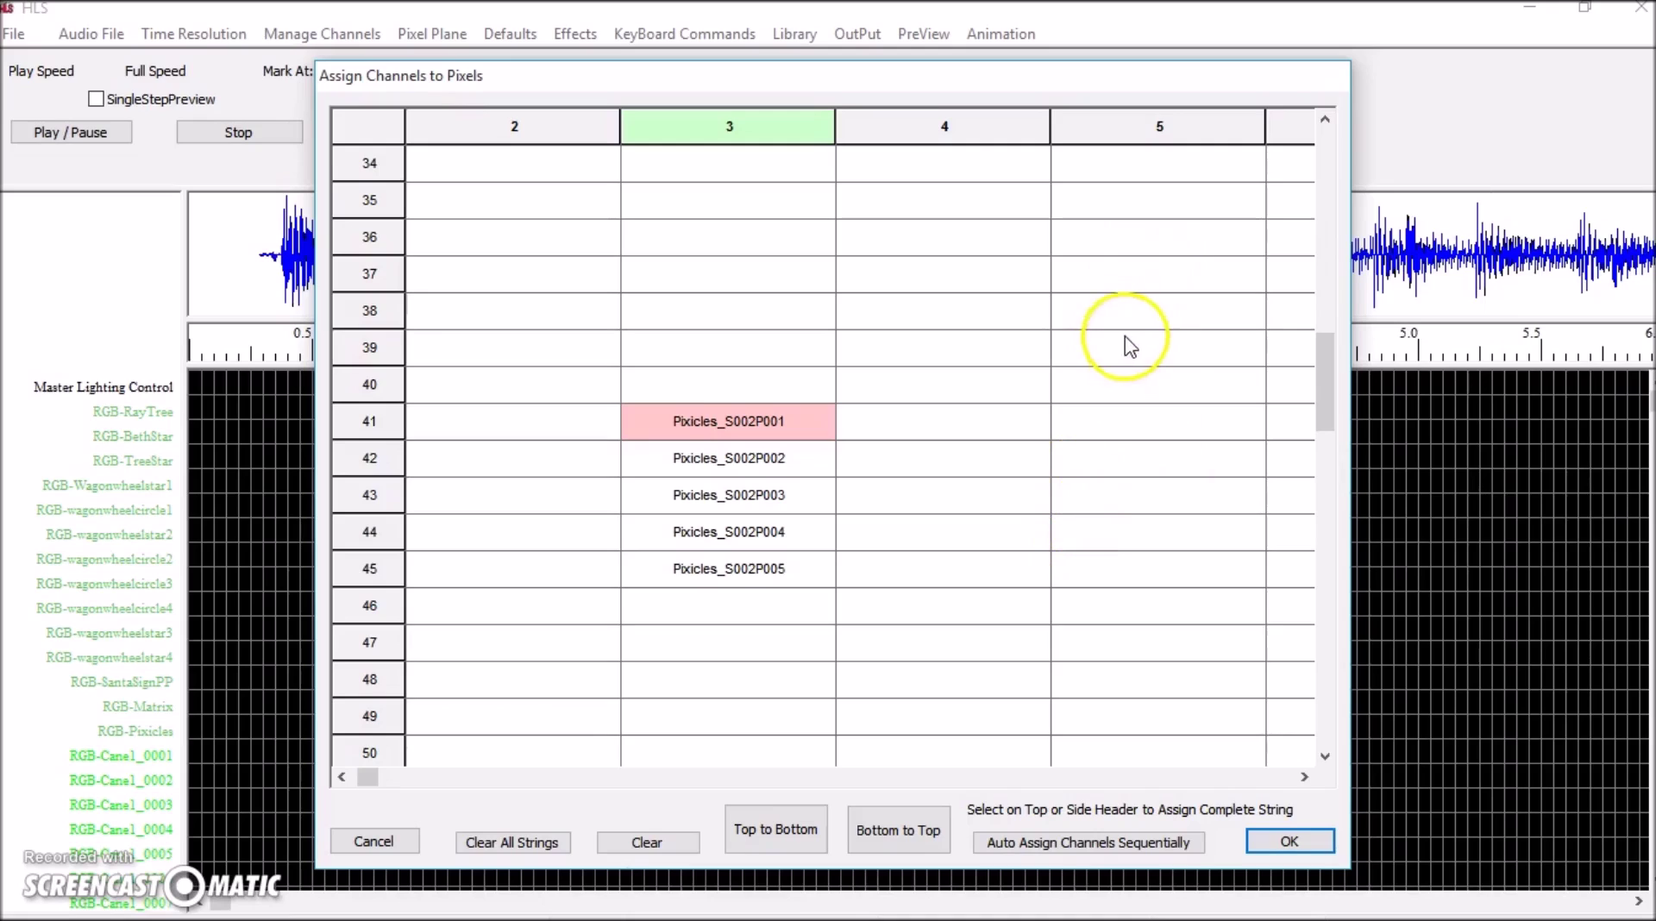
left_click(1165, 130)
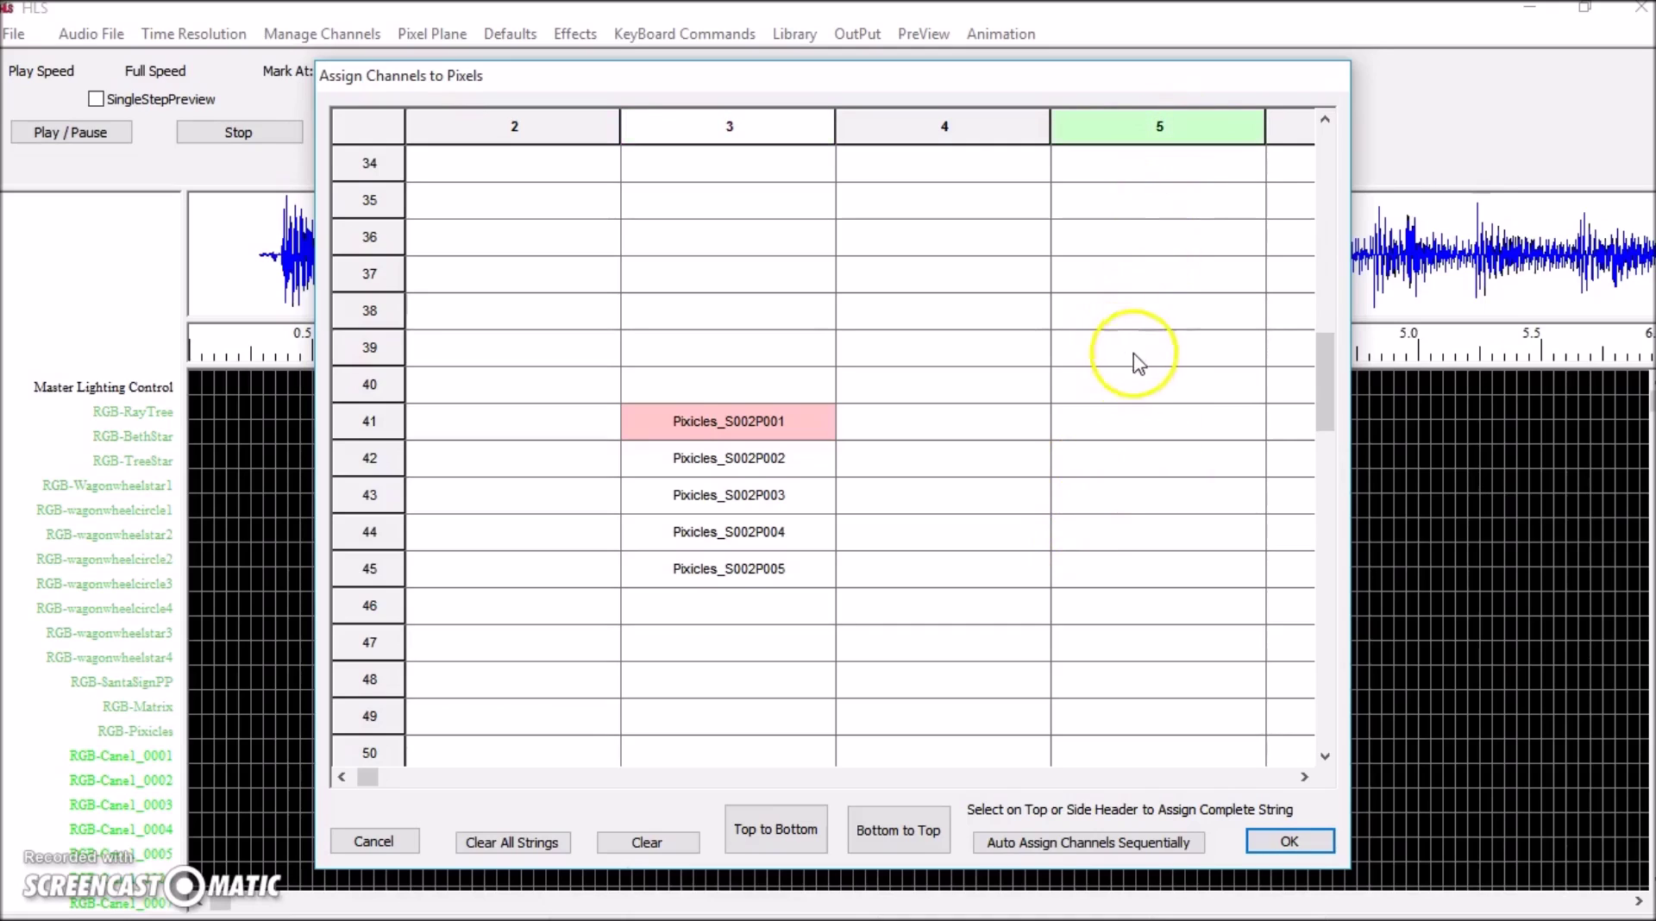
left_click(1177, 401)
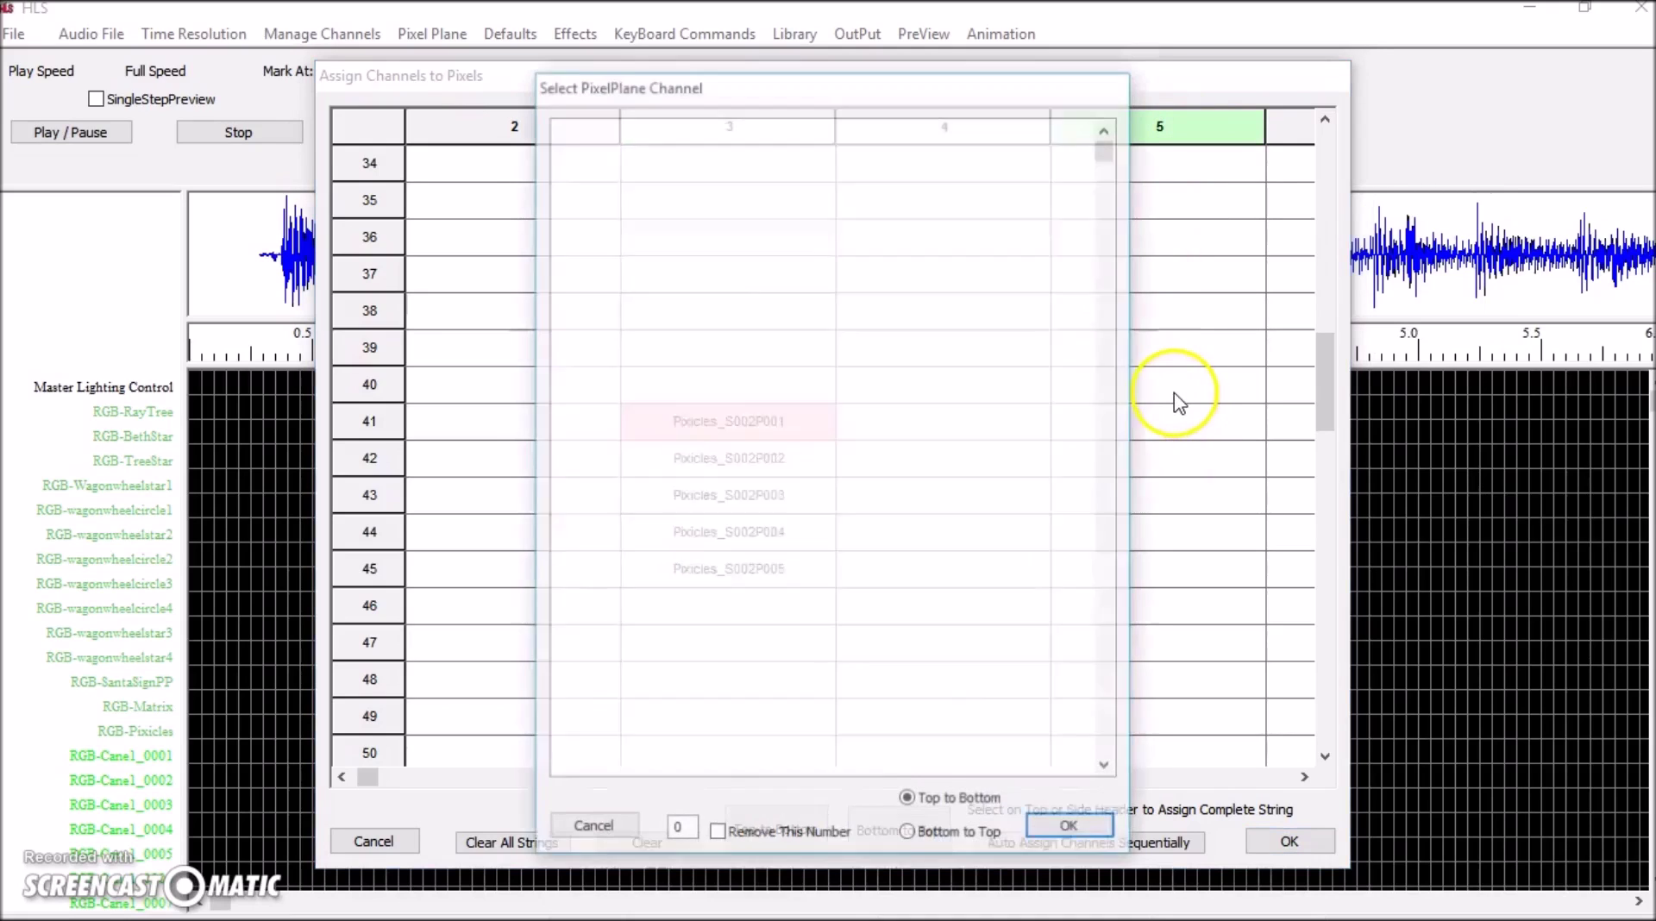
left_click_drag(1113, 157, 1110, 714)
scroll(968, 463, "up", 14)
scroll(878, 428, "up", 15)
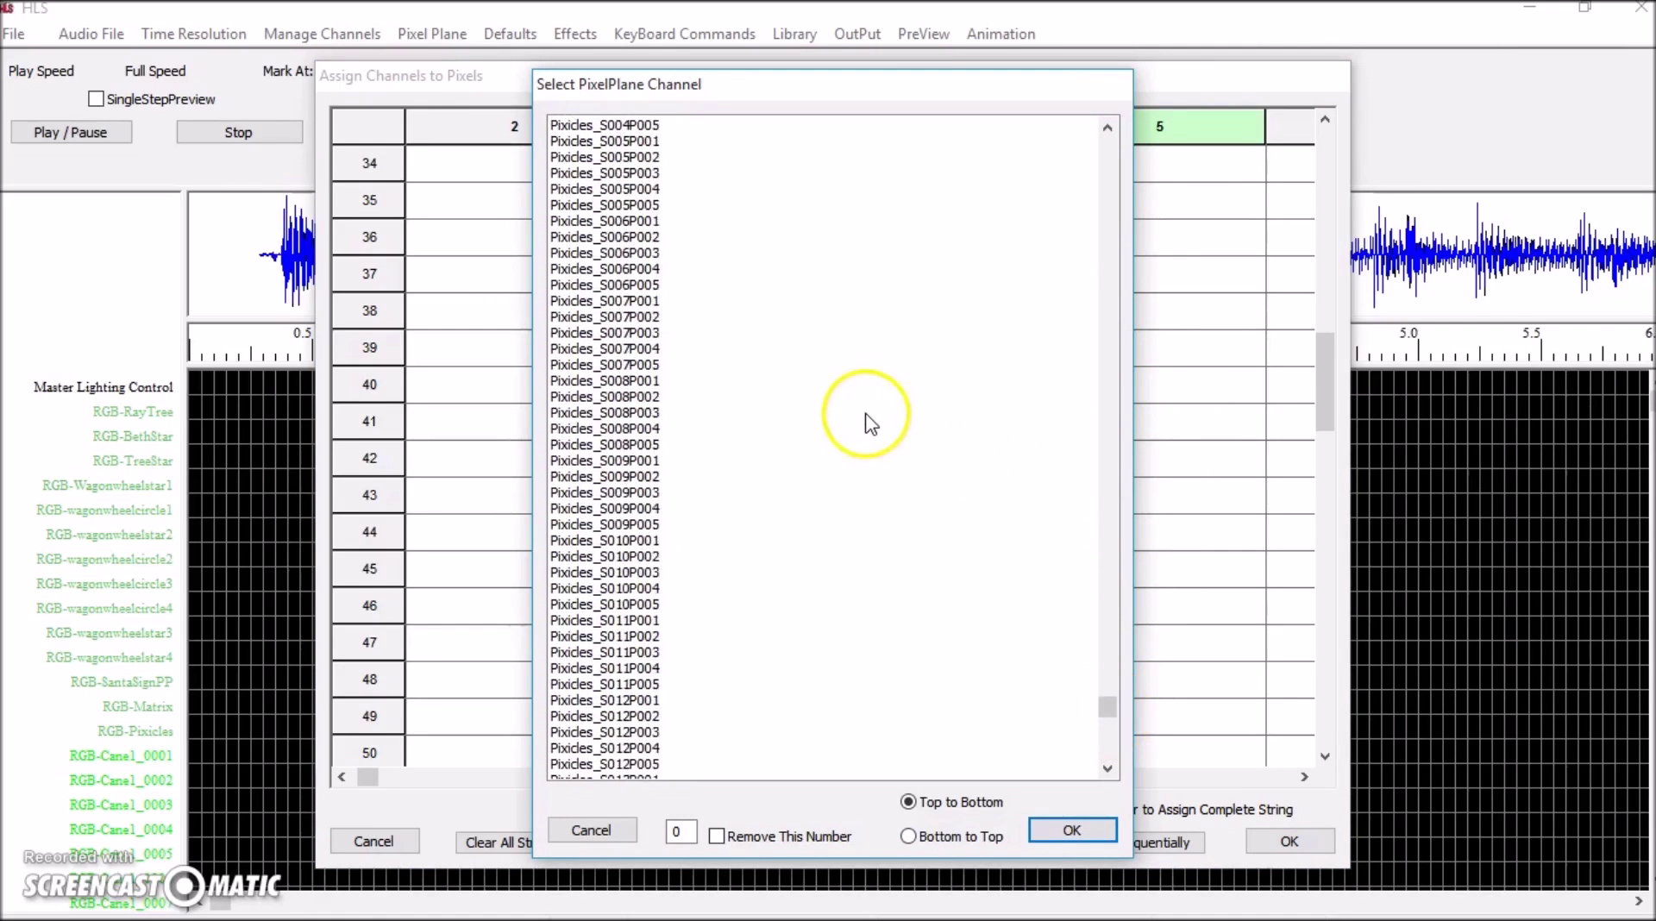
scroll(728, 242, "up", 4)
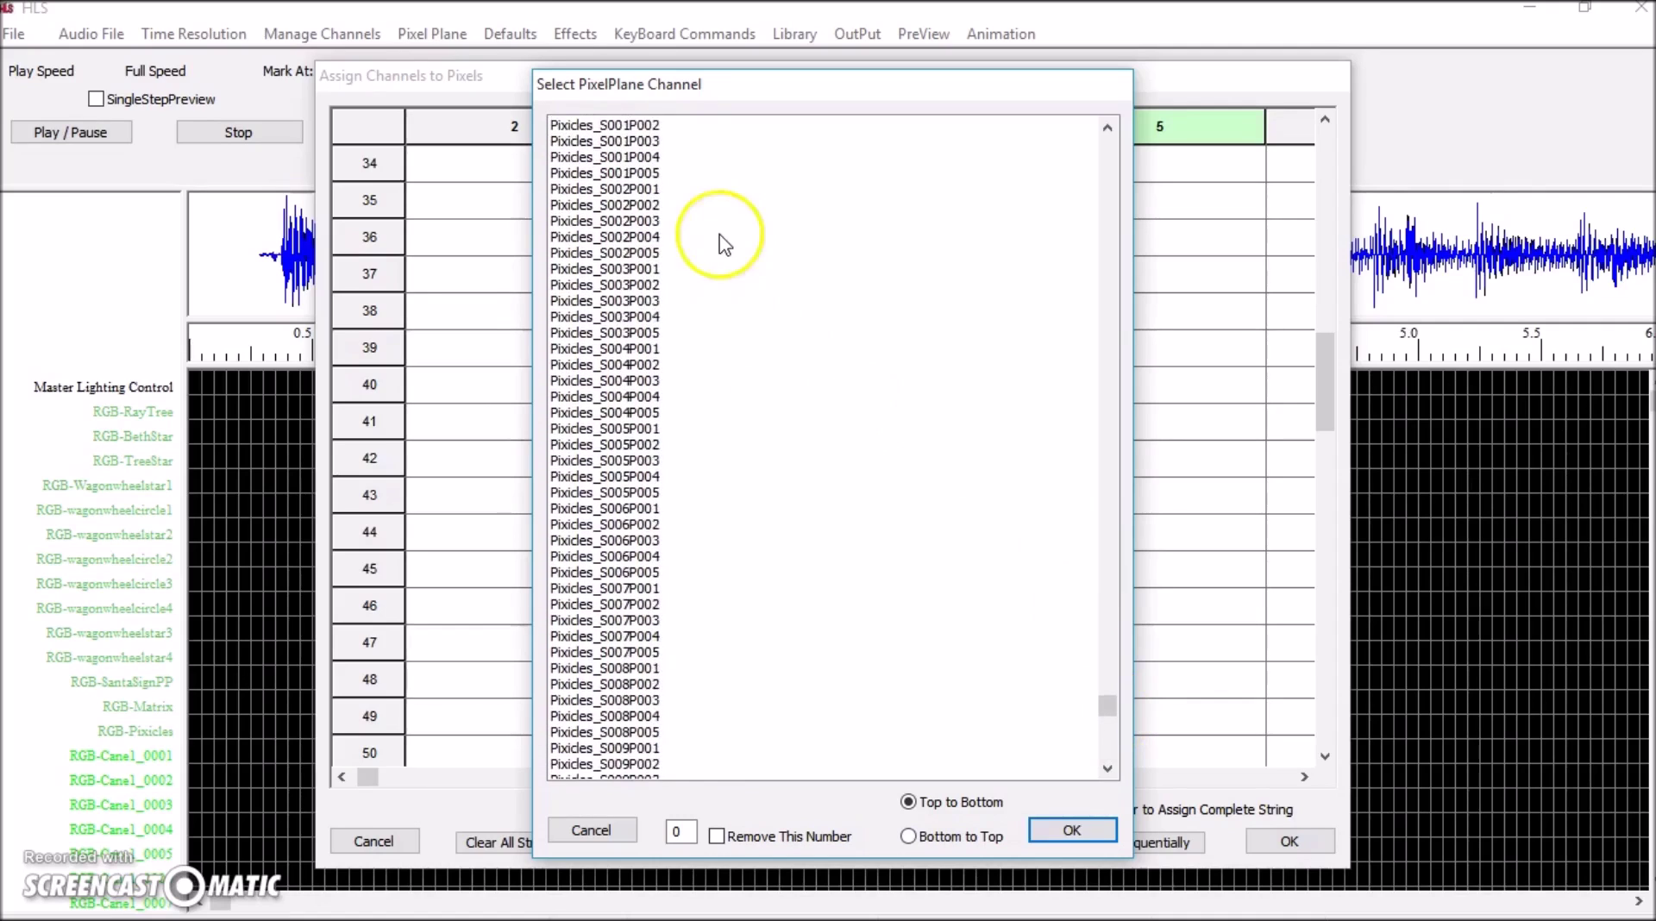
left_click_drag(673, 270, 686, 330)
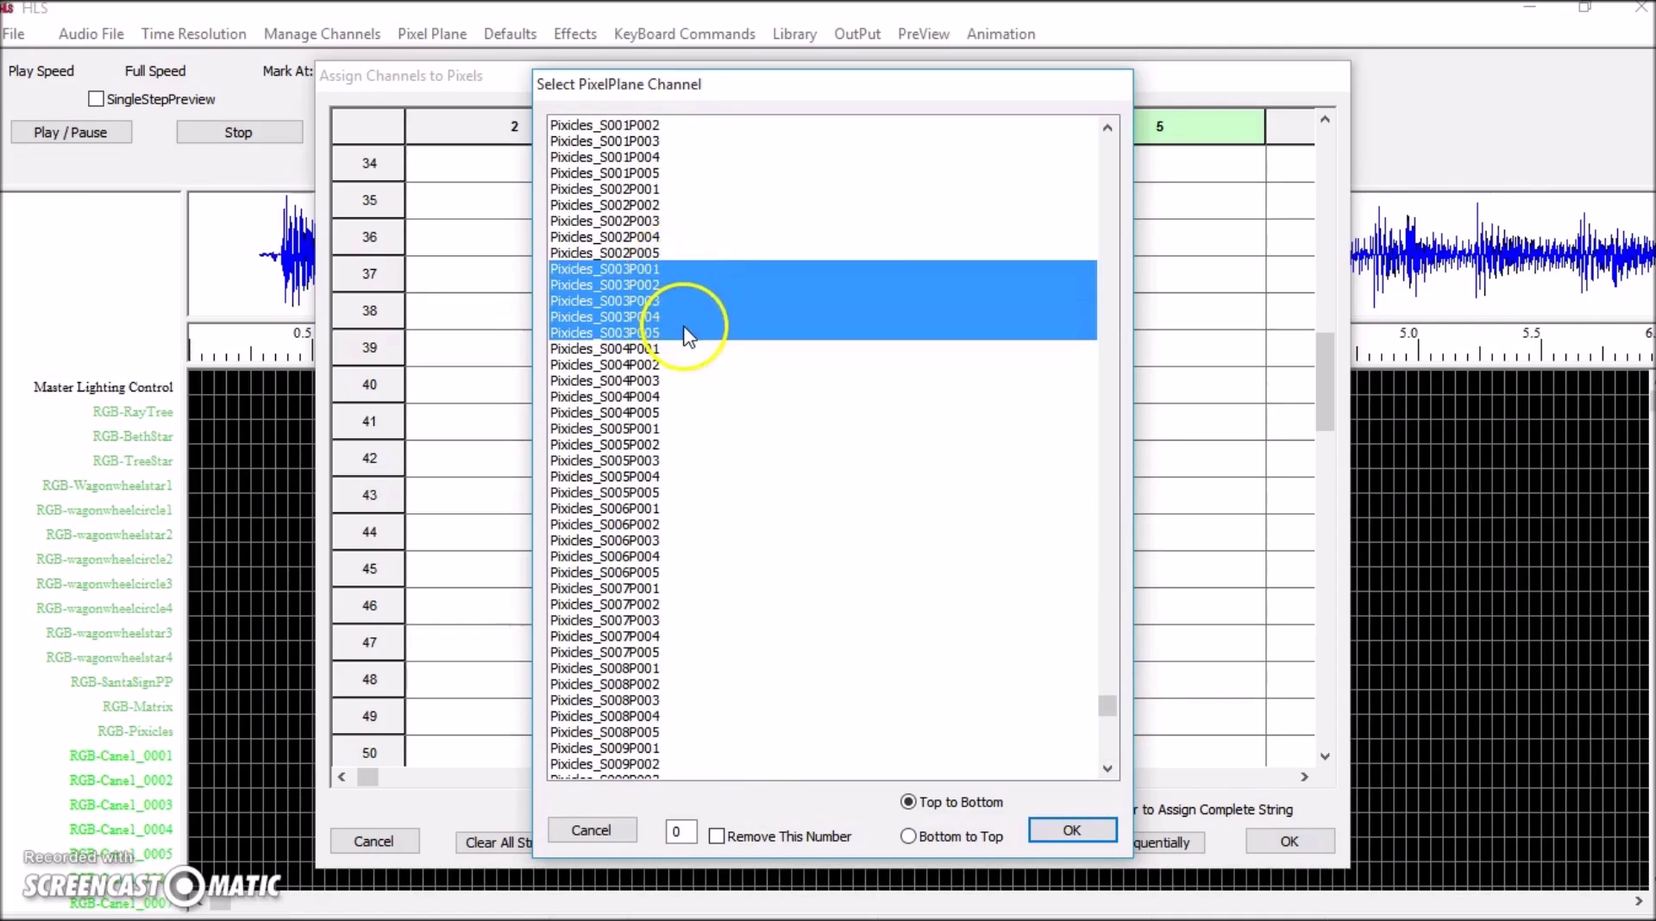
left_click(1076, 819)
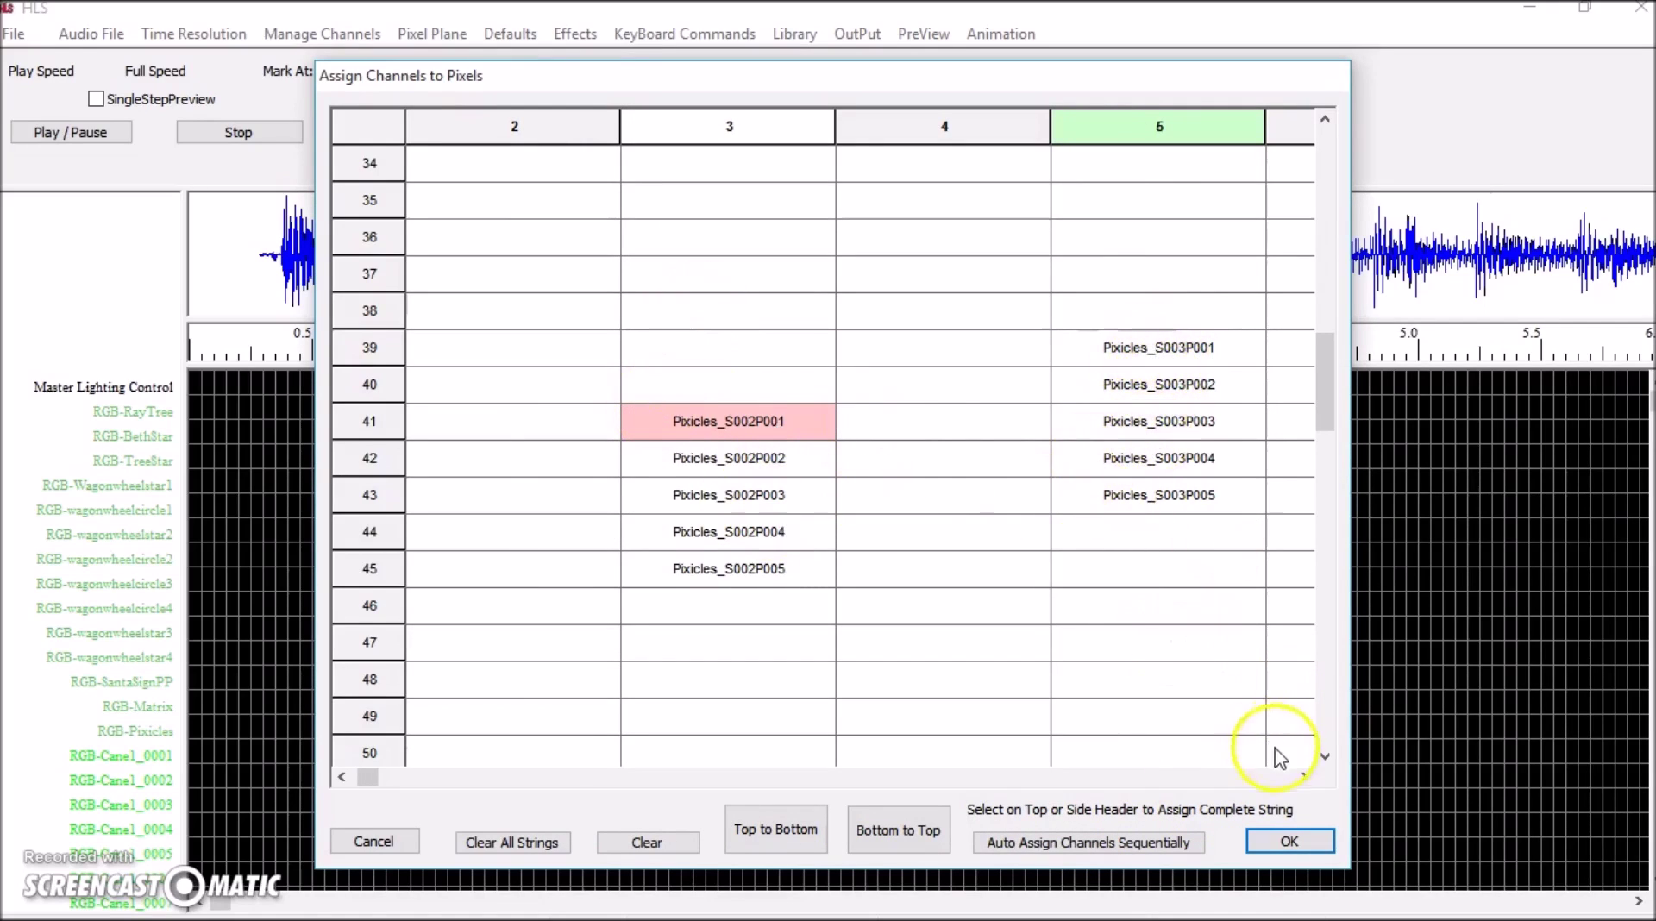
Step: Remove 5 channel assignments from column 5, starting at row 39
left_click(1169, 355)
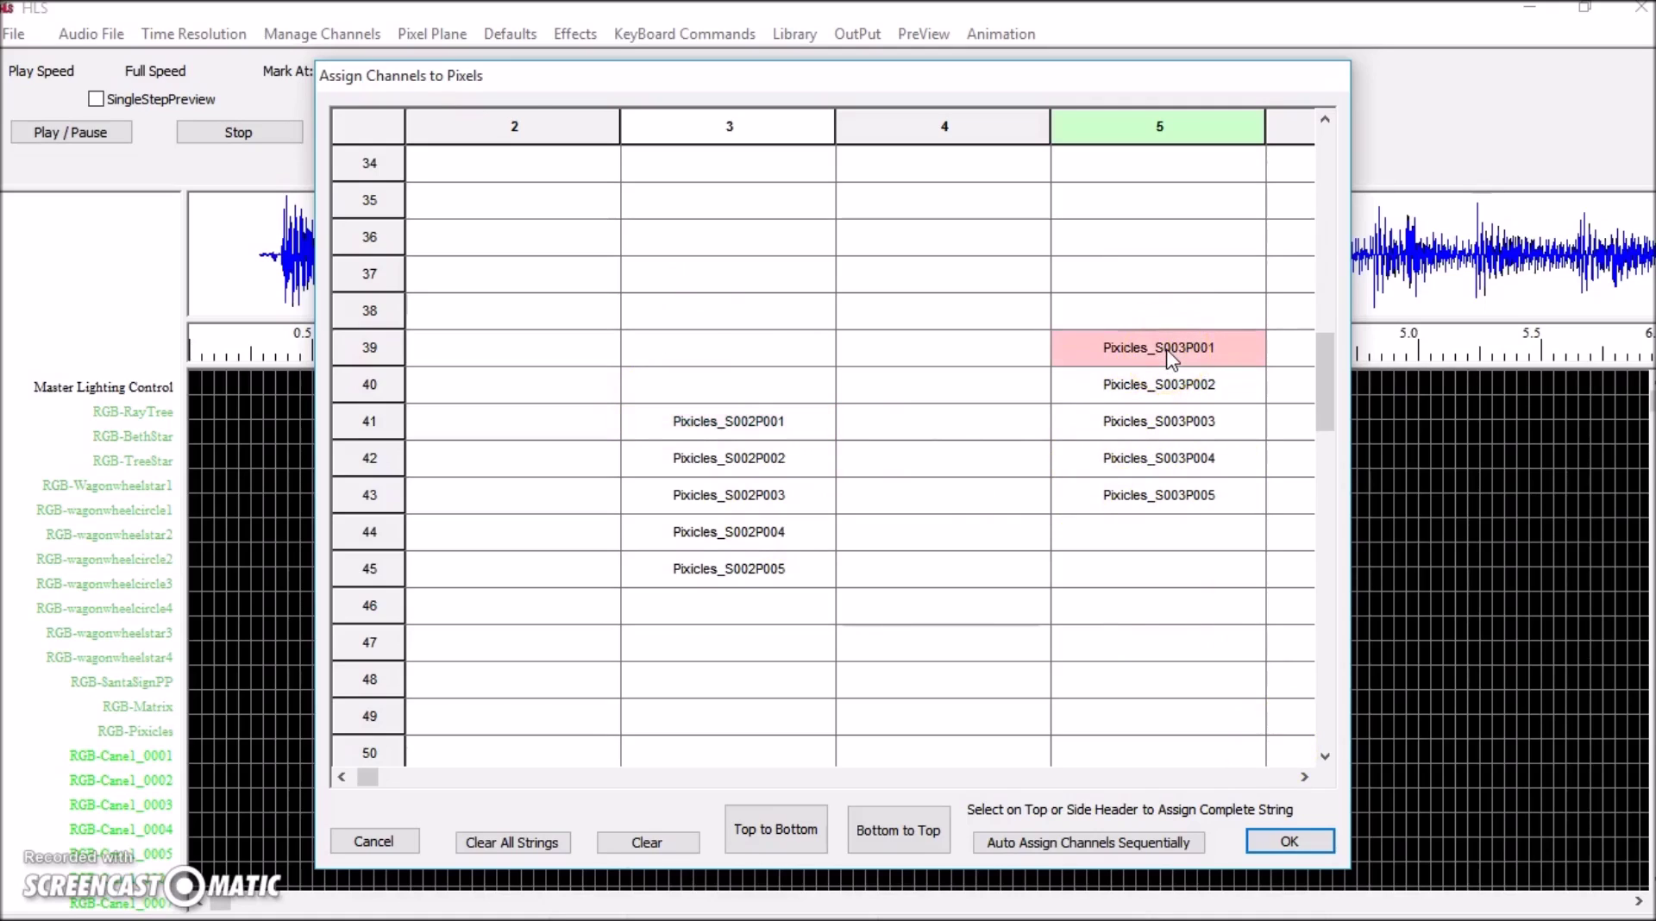
double_click(1170, 358)
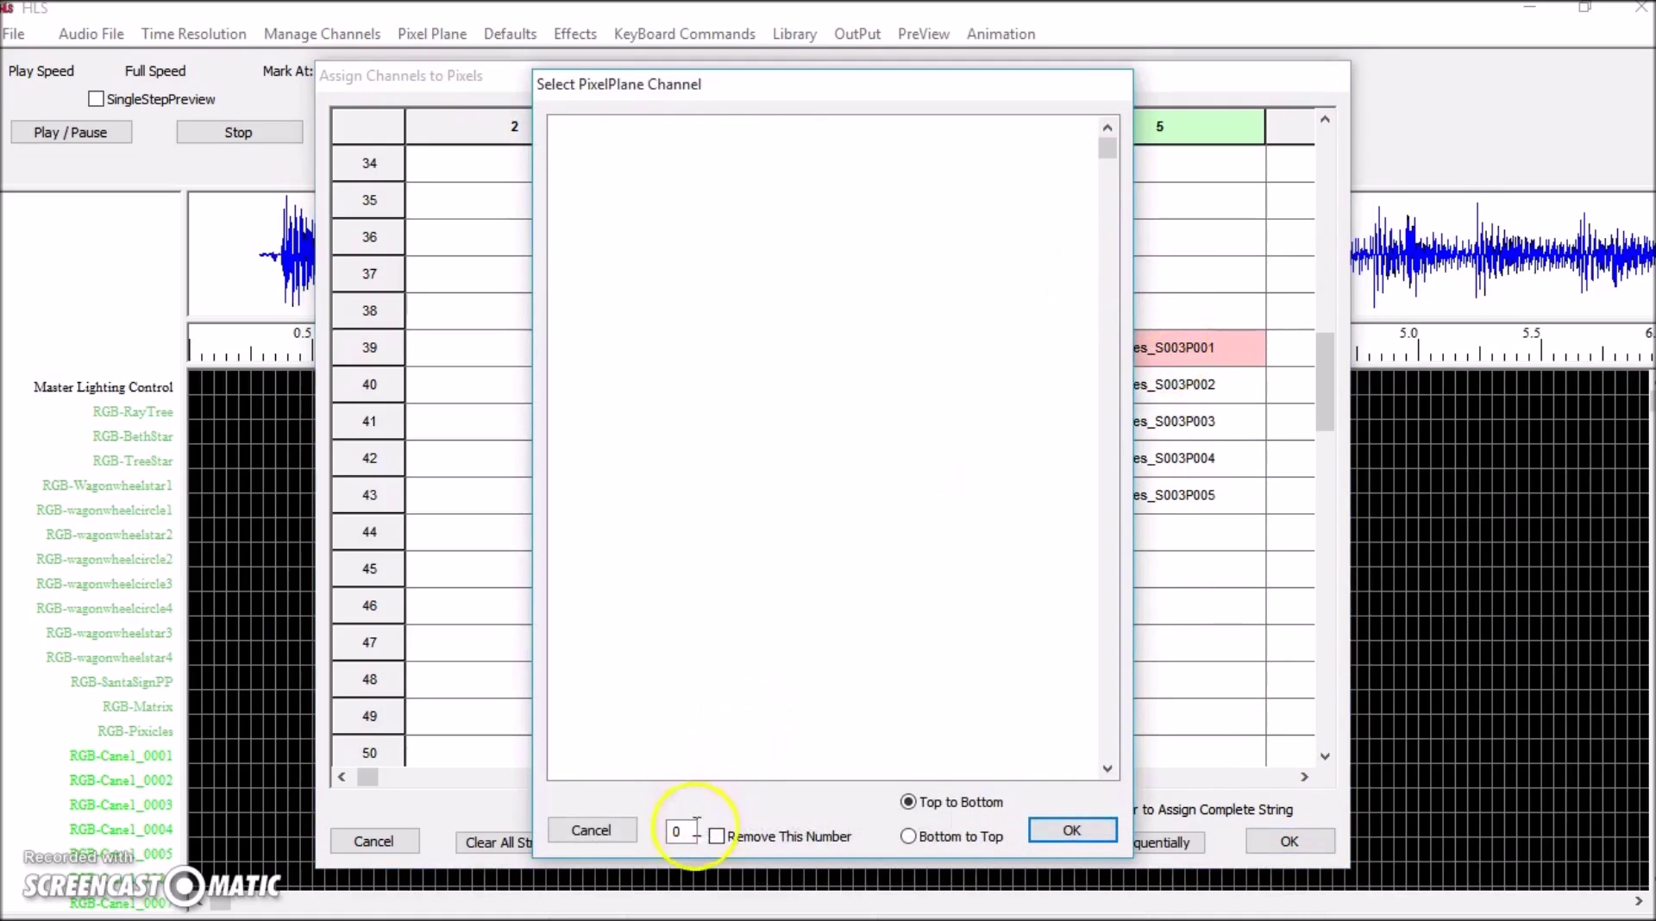
type("5")
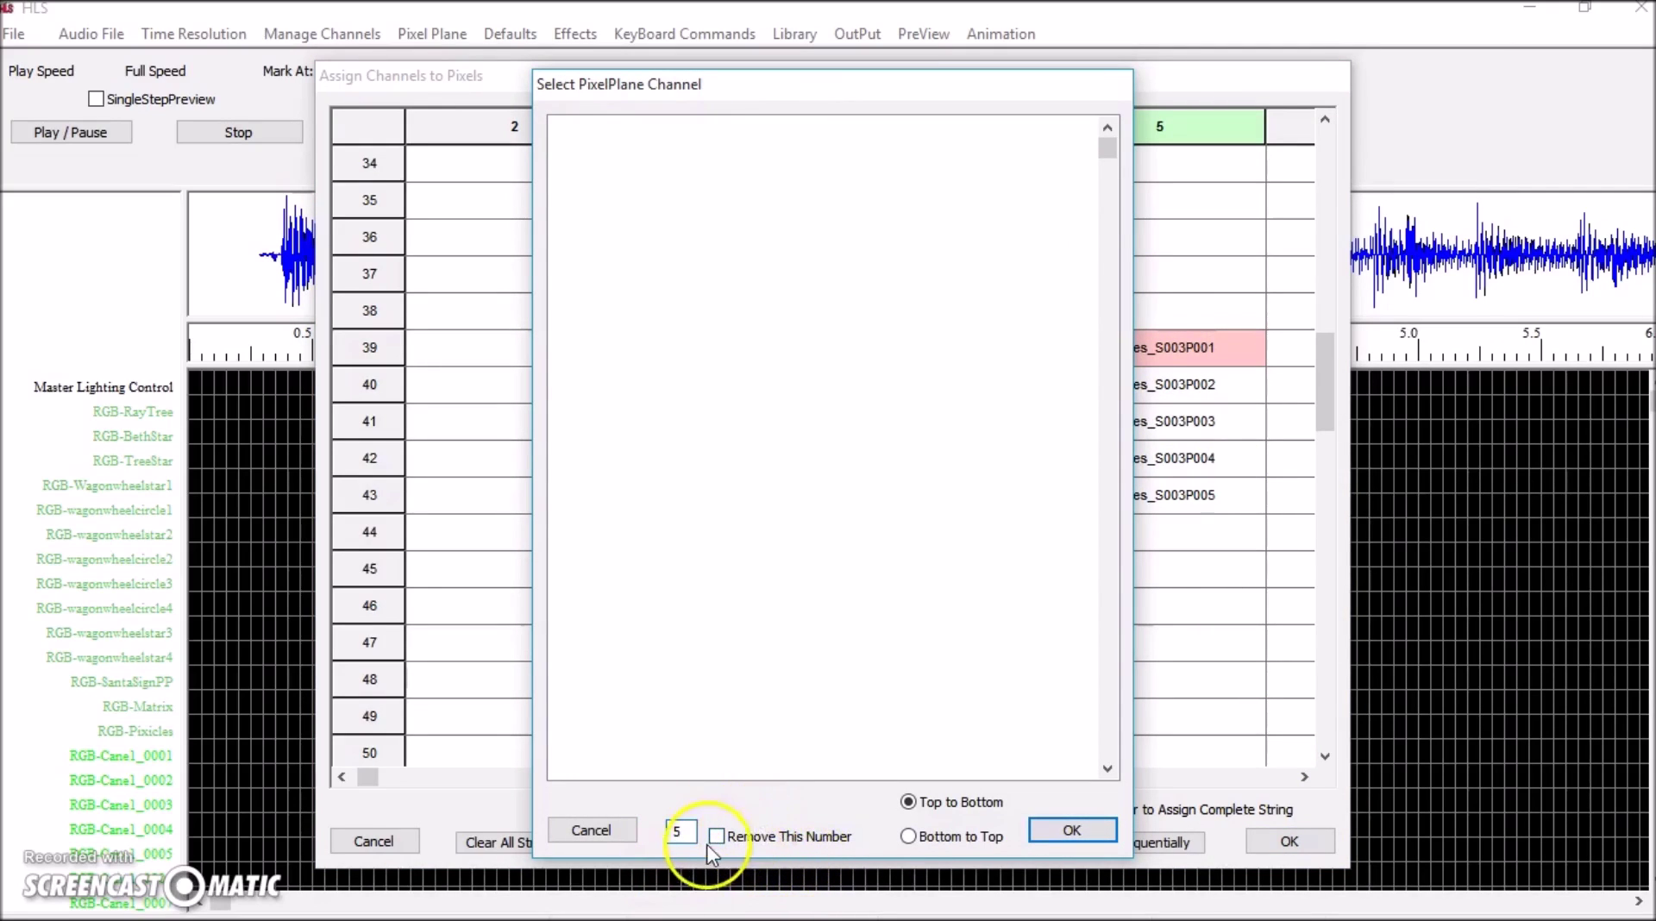
left_click(717, 838)
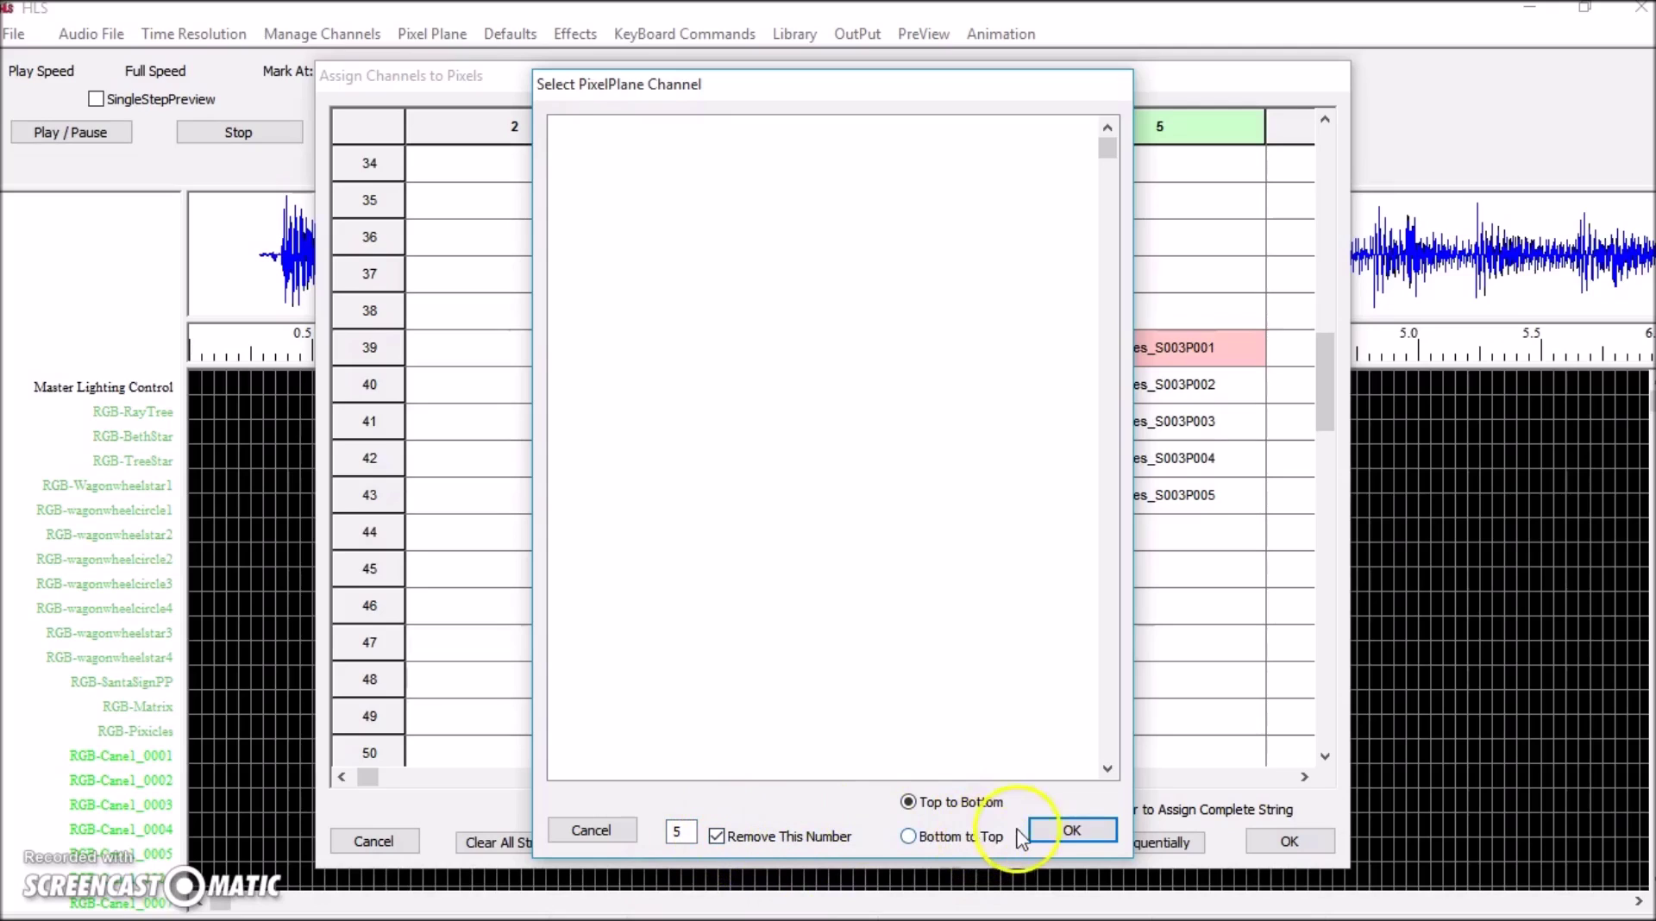
left_click(1046, 833)
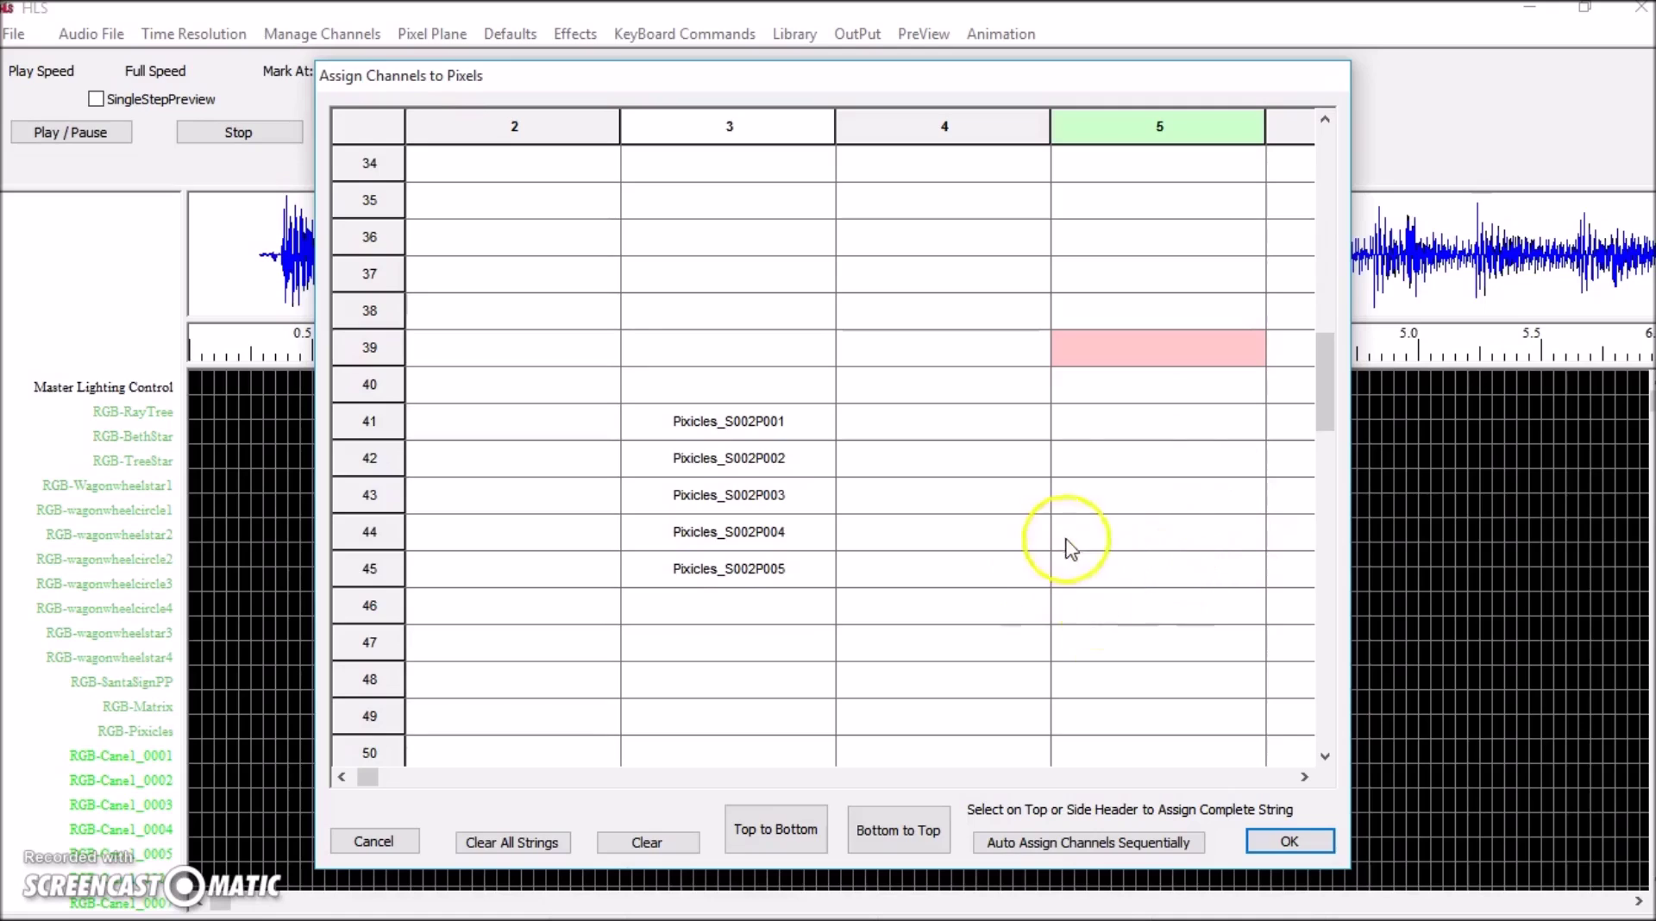
Step: Assign channels Pixicles_S003P001 through Pixicles_S003P005 to column 5, top to bottom from row 41
left_click(1100, 426)
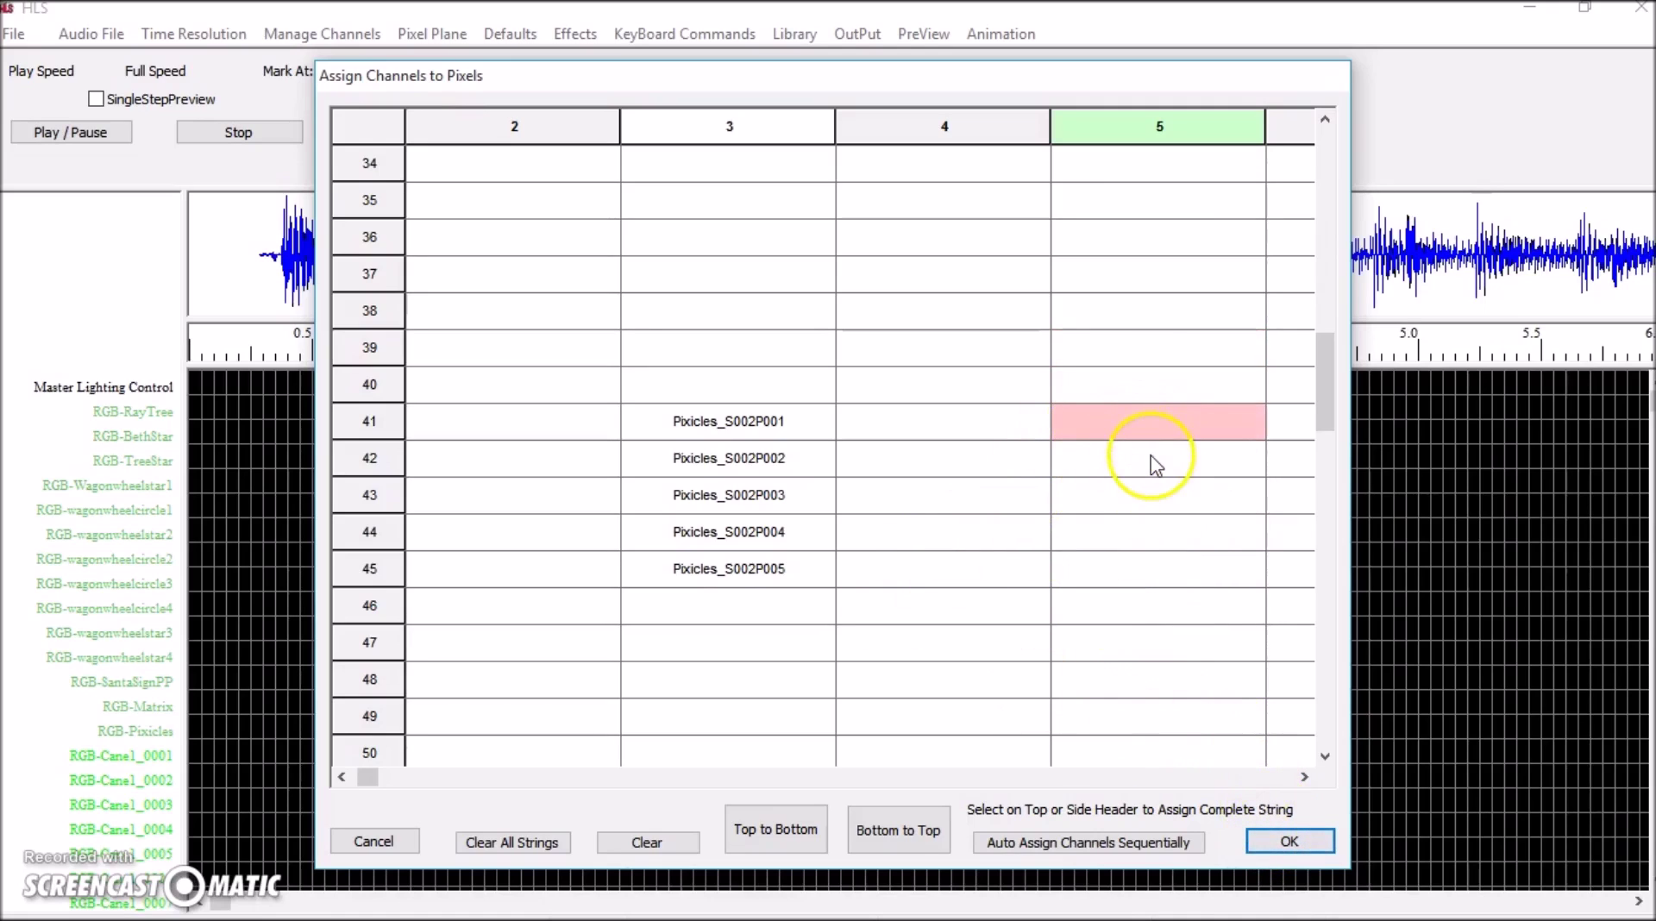
right_click(1149, 456)
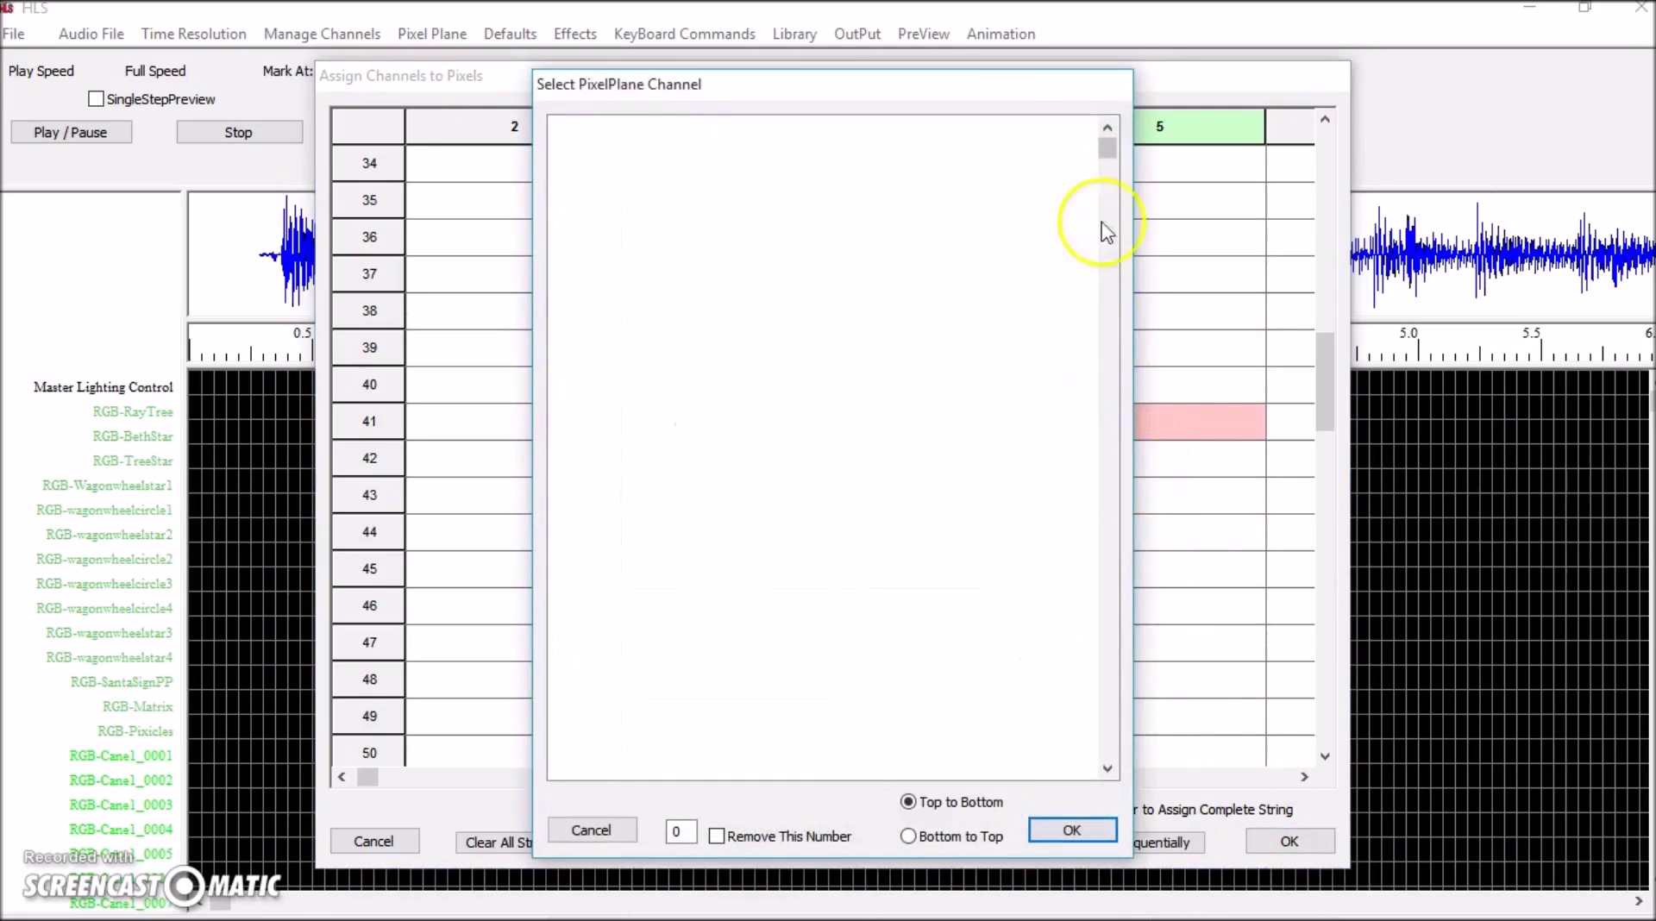
left_click_drag(1107, 451, 1108, 701)
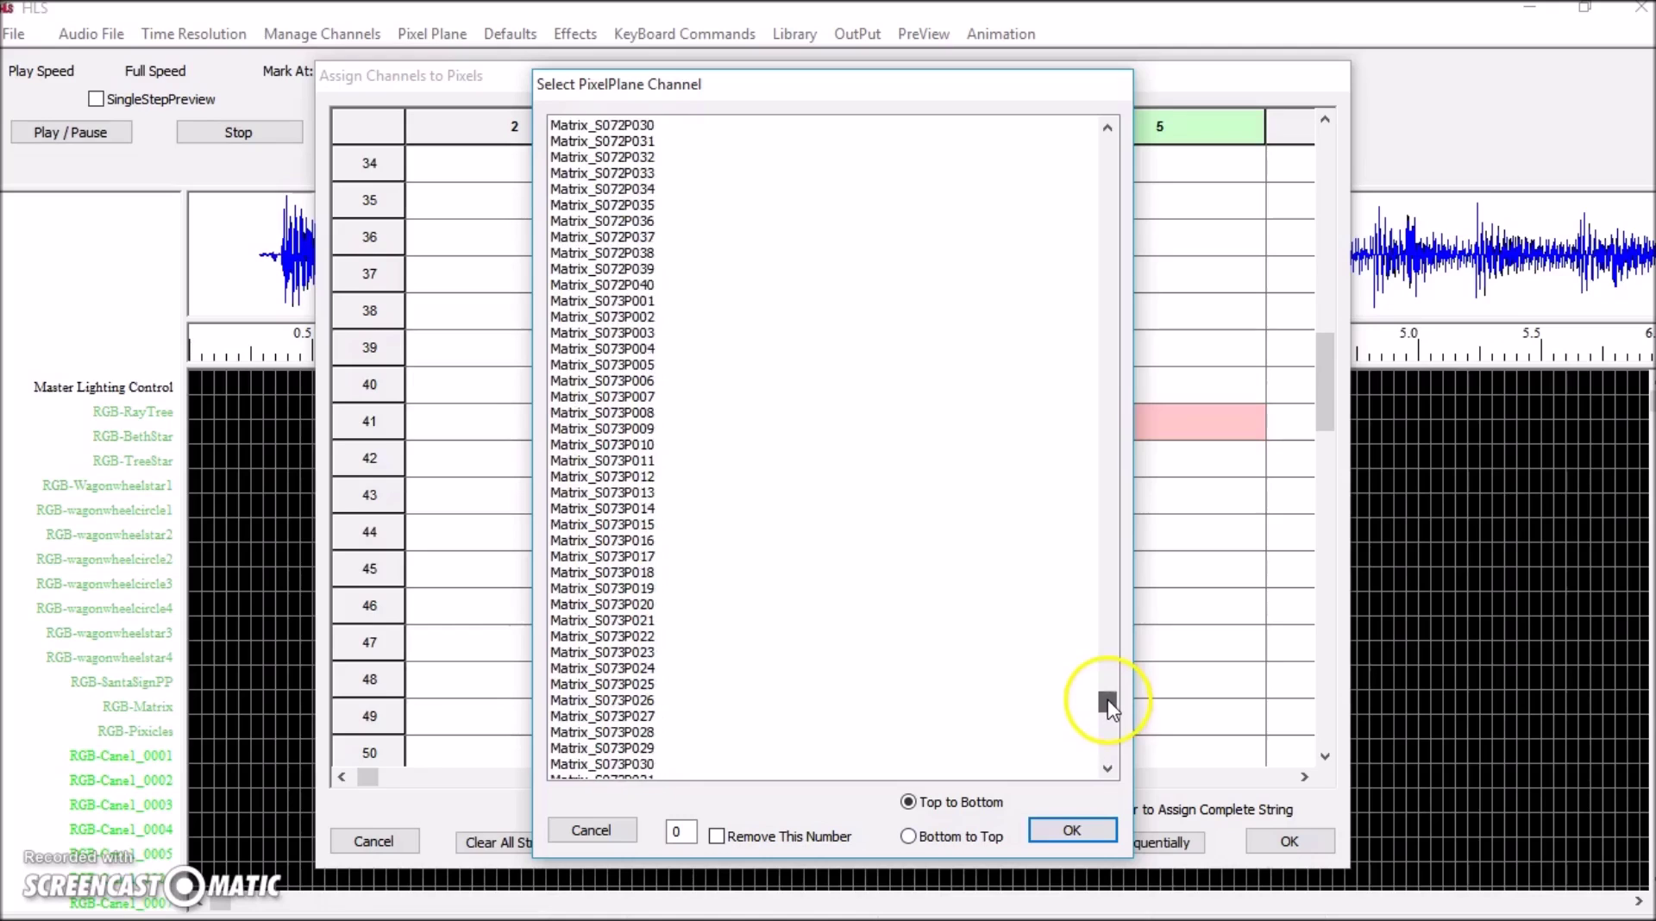
scroll(925, 476, "up", 20)
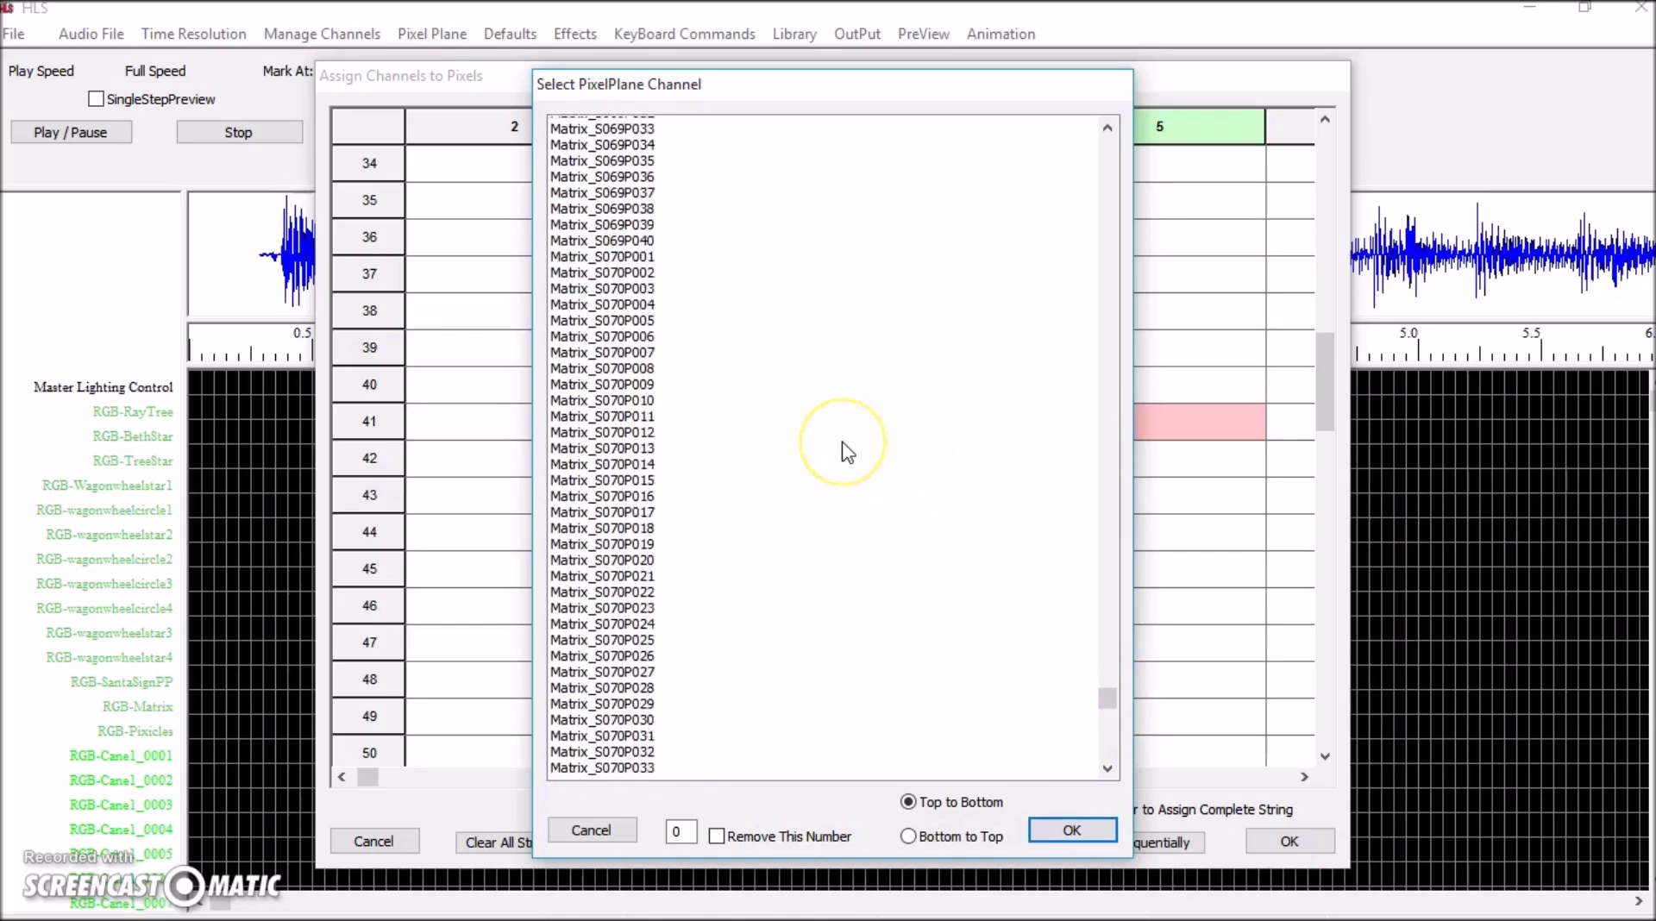
scroll(847, 451, "down", 20)
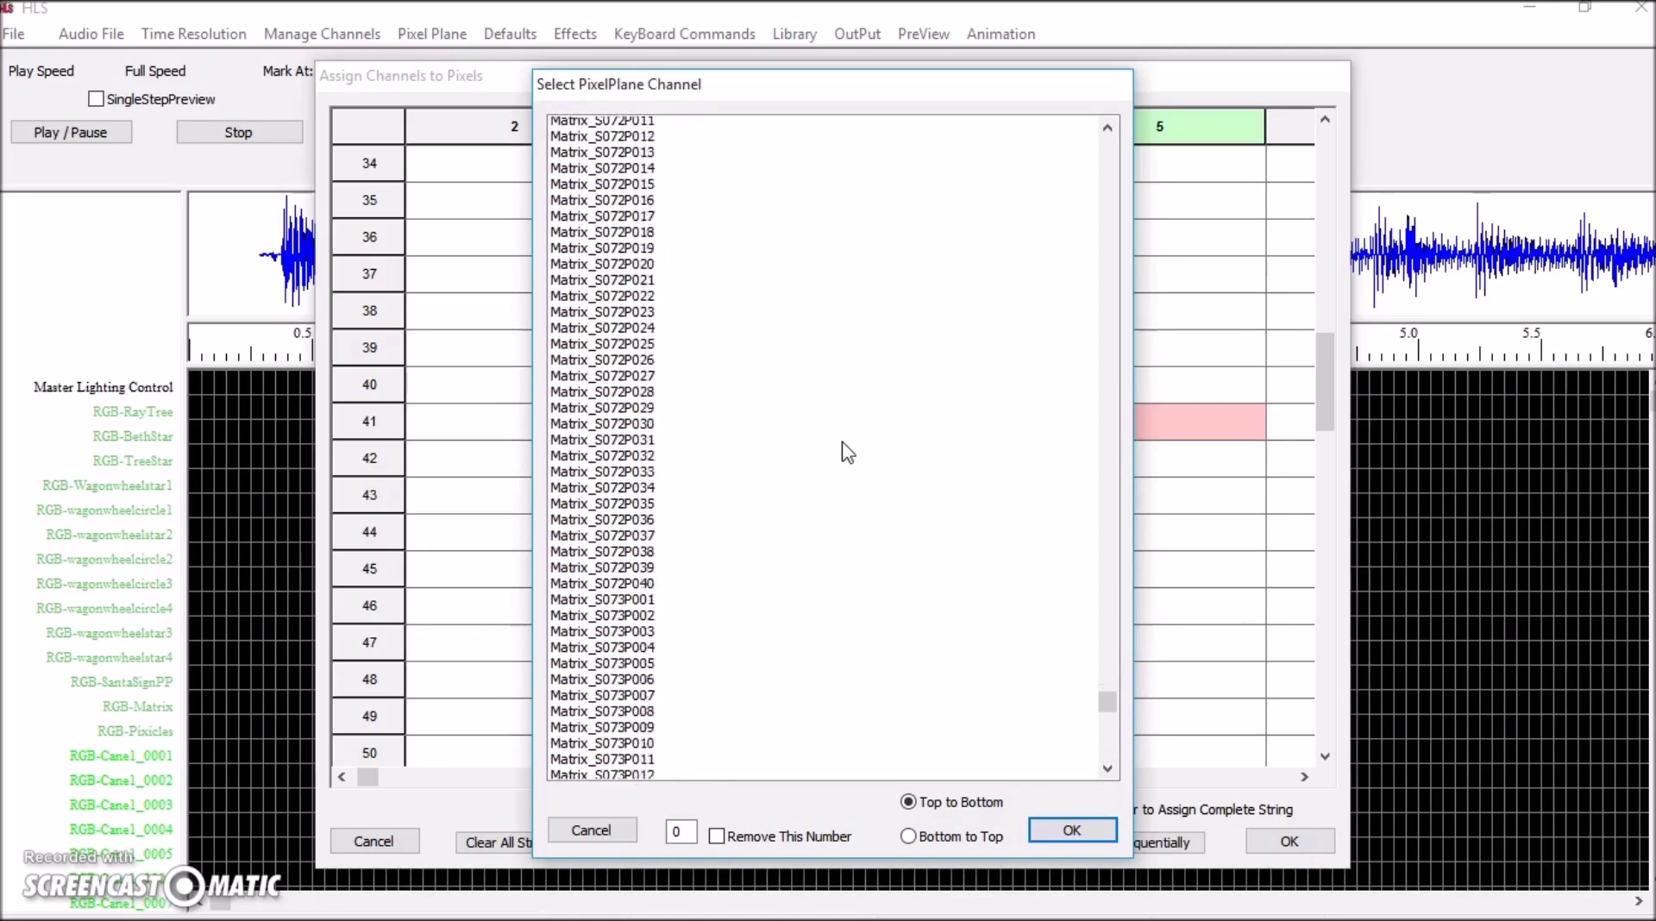
scroll(848, 451, "down", 20)
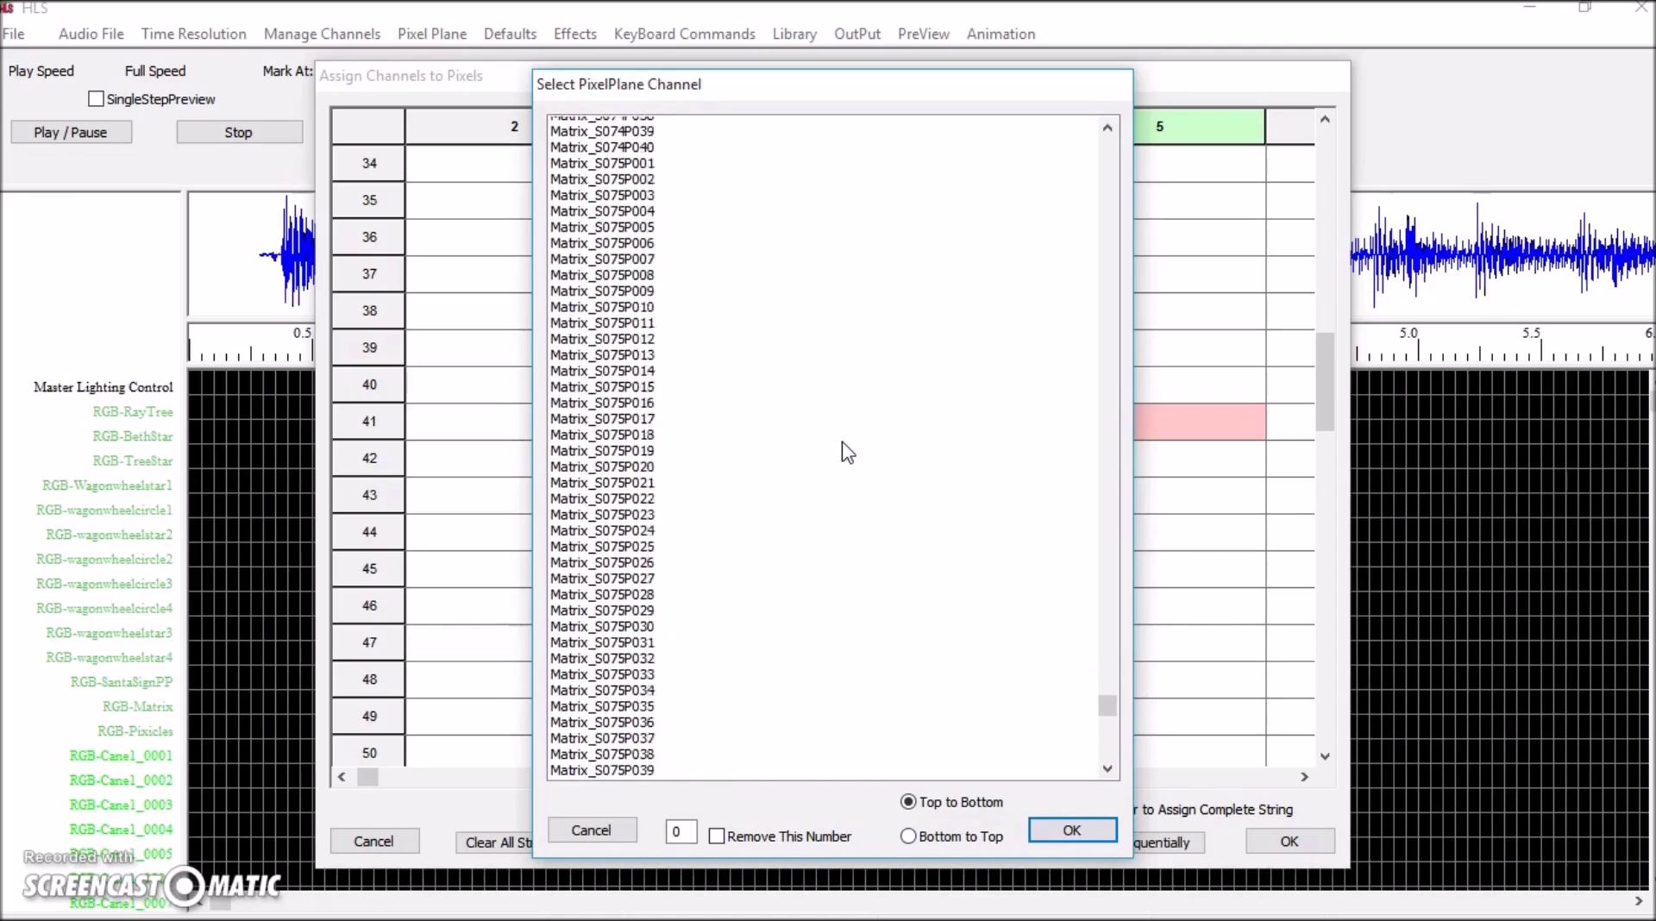
left_click_drag(658, 412, 662, 476)
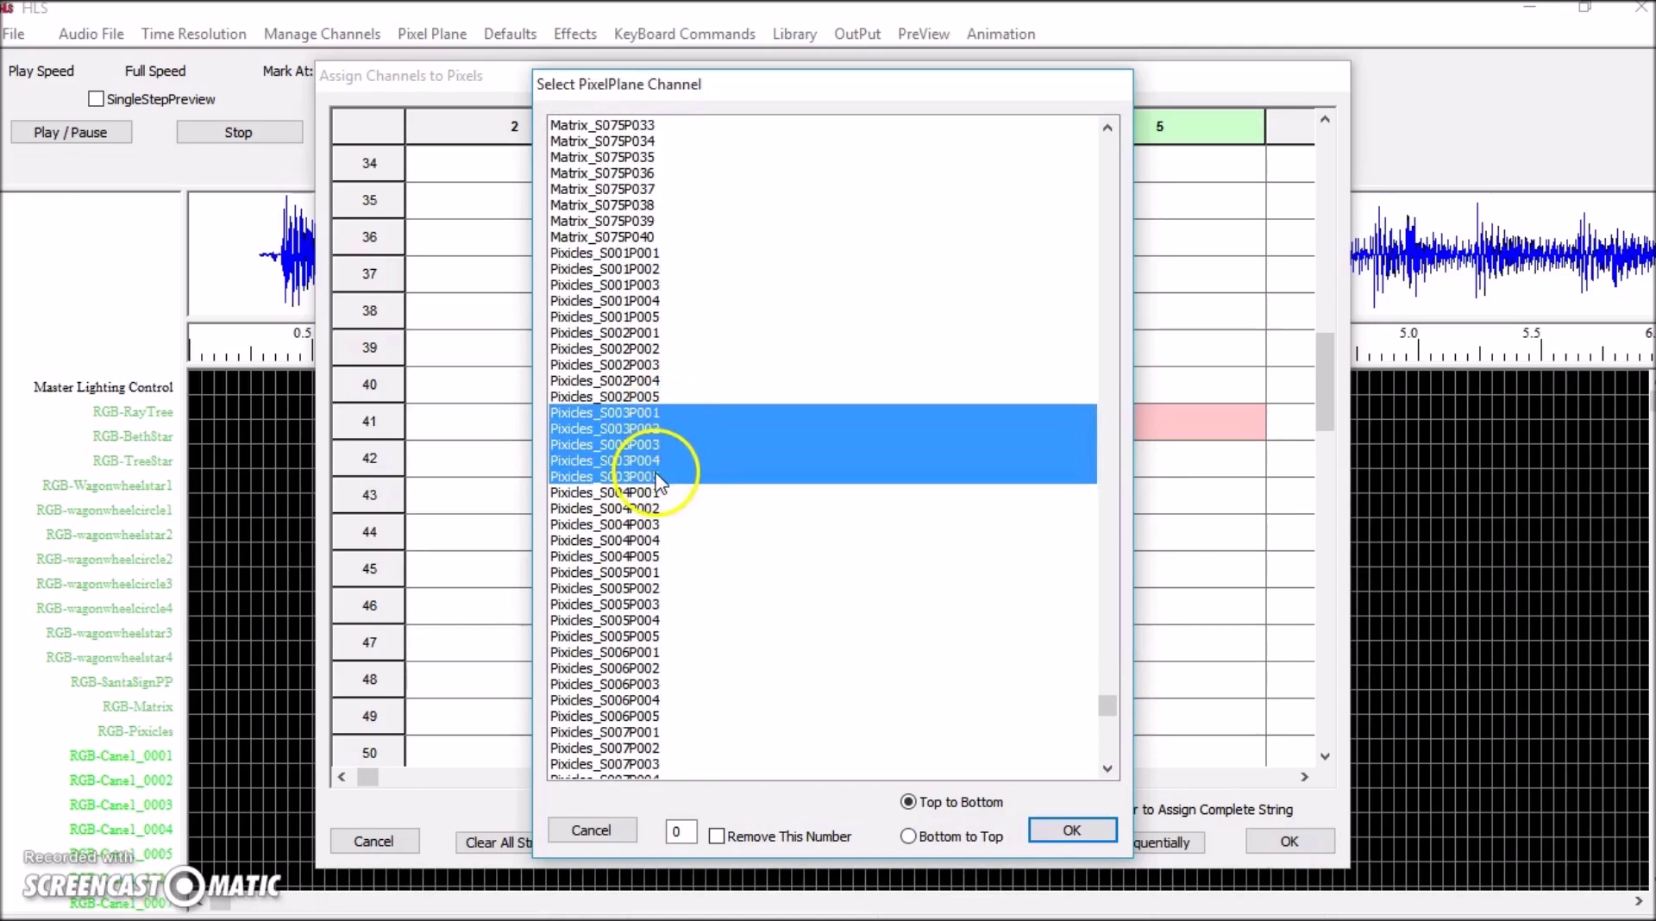
left_click(1071, 829)
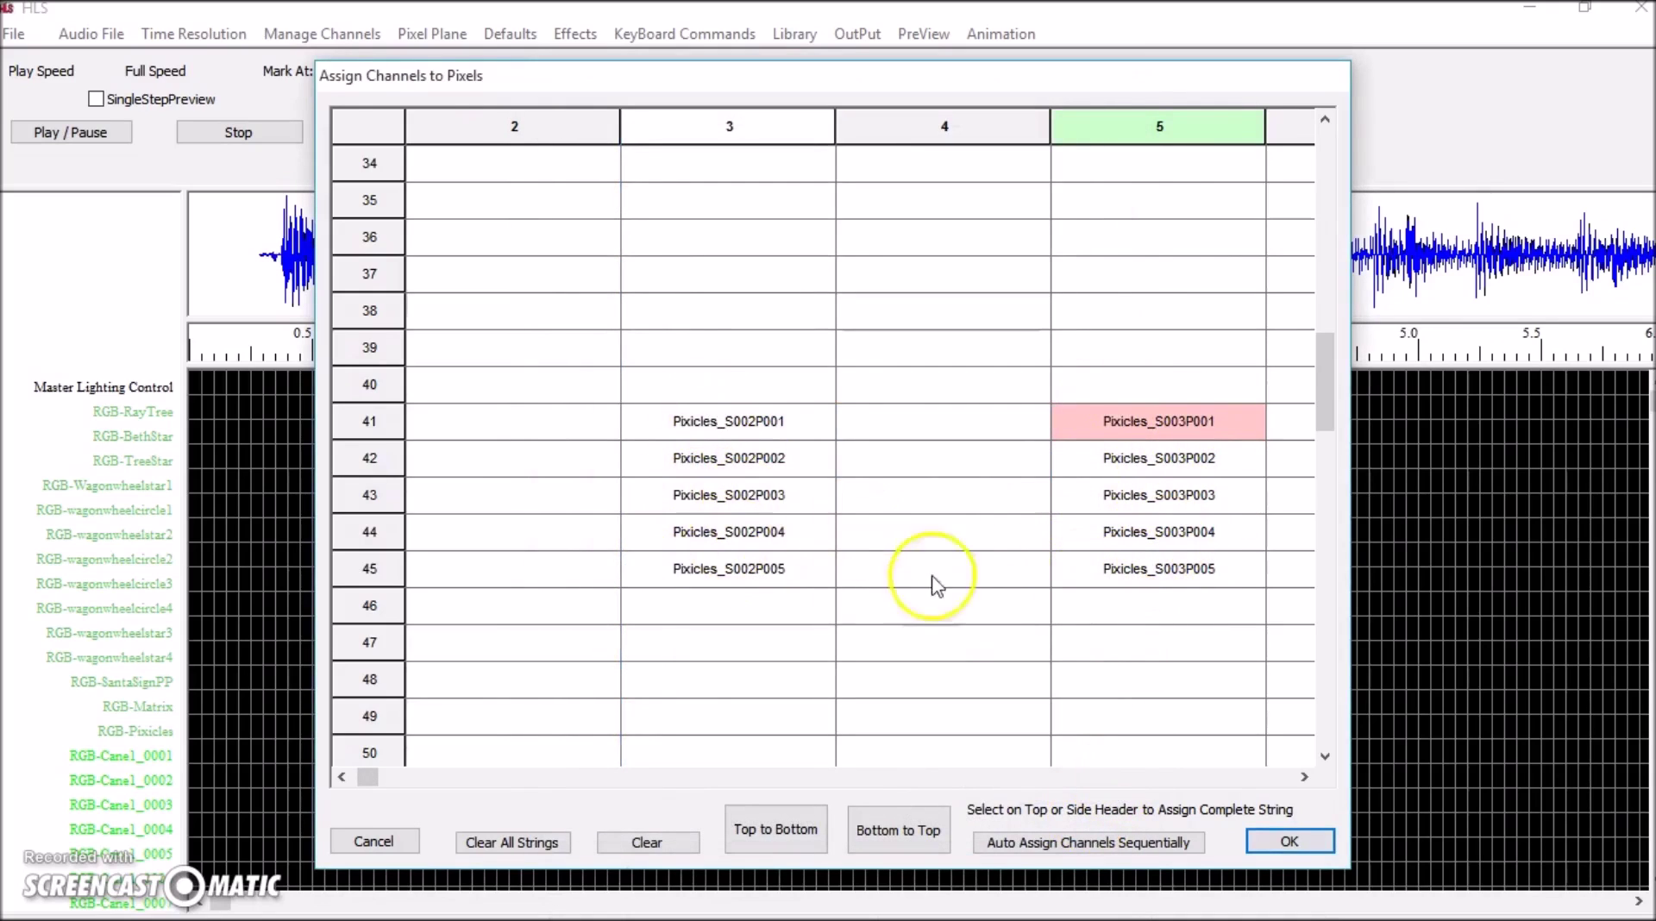
scroll(1072, 336, "up", 1)
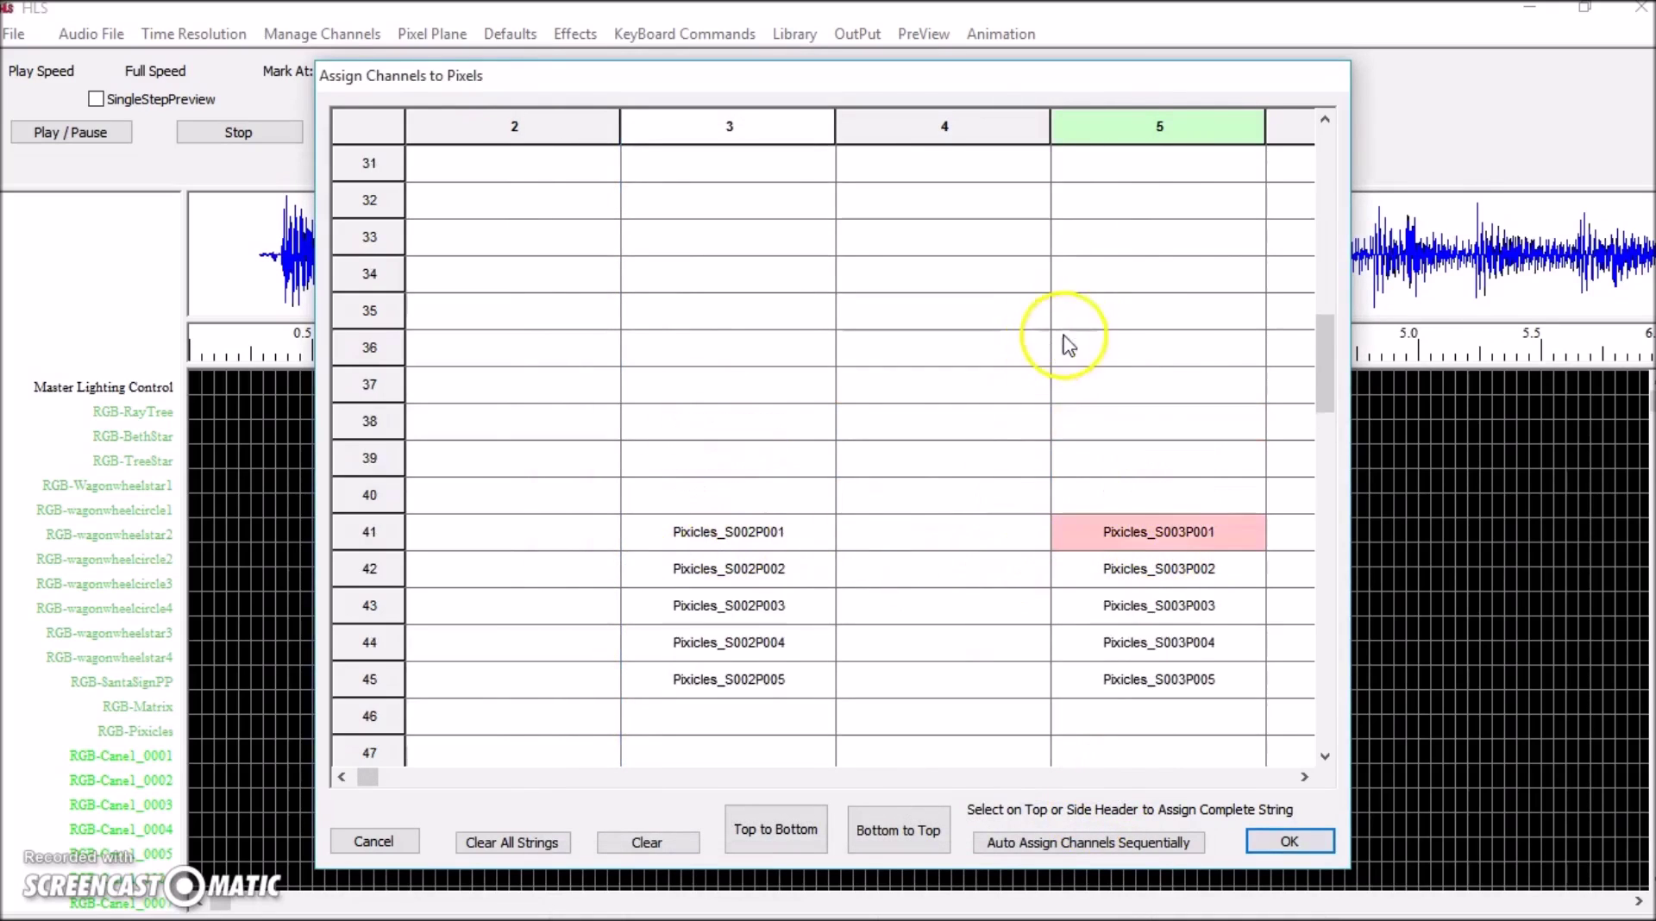
Step: Check the Pixicles assignments in columns 1 through 5 from row 41 and confirm the channel-to-pixel assignments
left_click(1304, 777)
left_click(1304, 778)
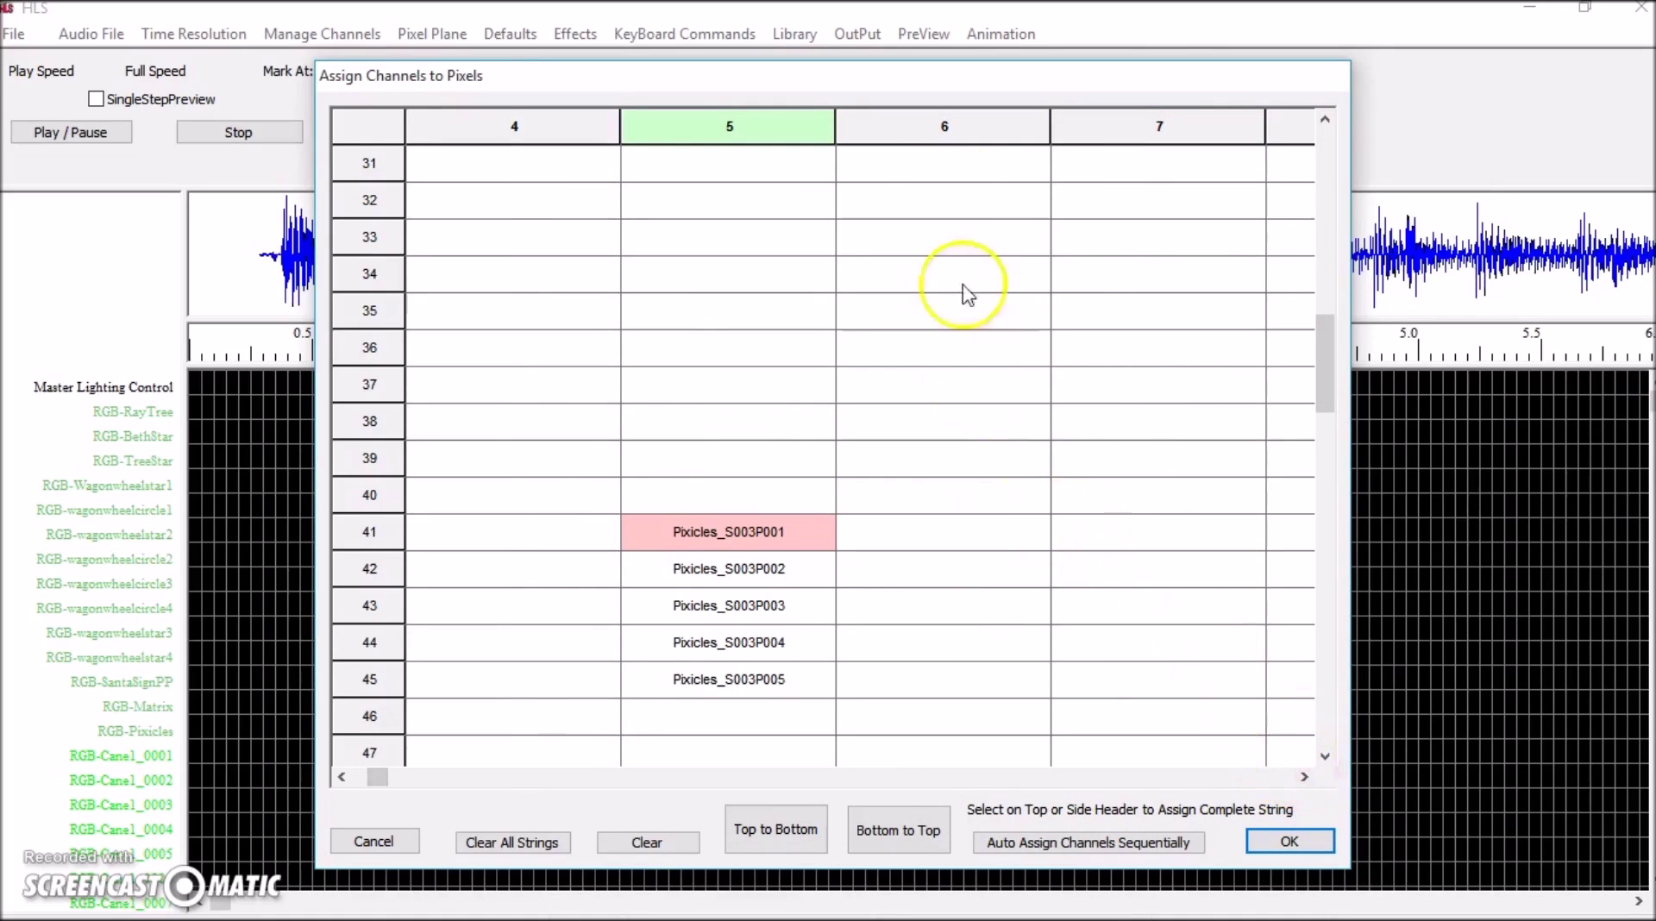
scroll(948, 358, "up", 9)
scroll(948, 345, "down", 8)
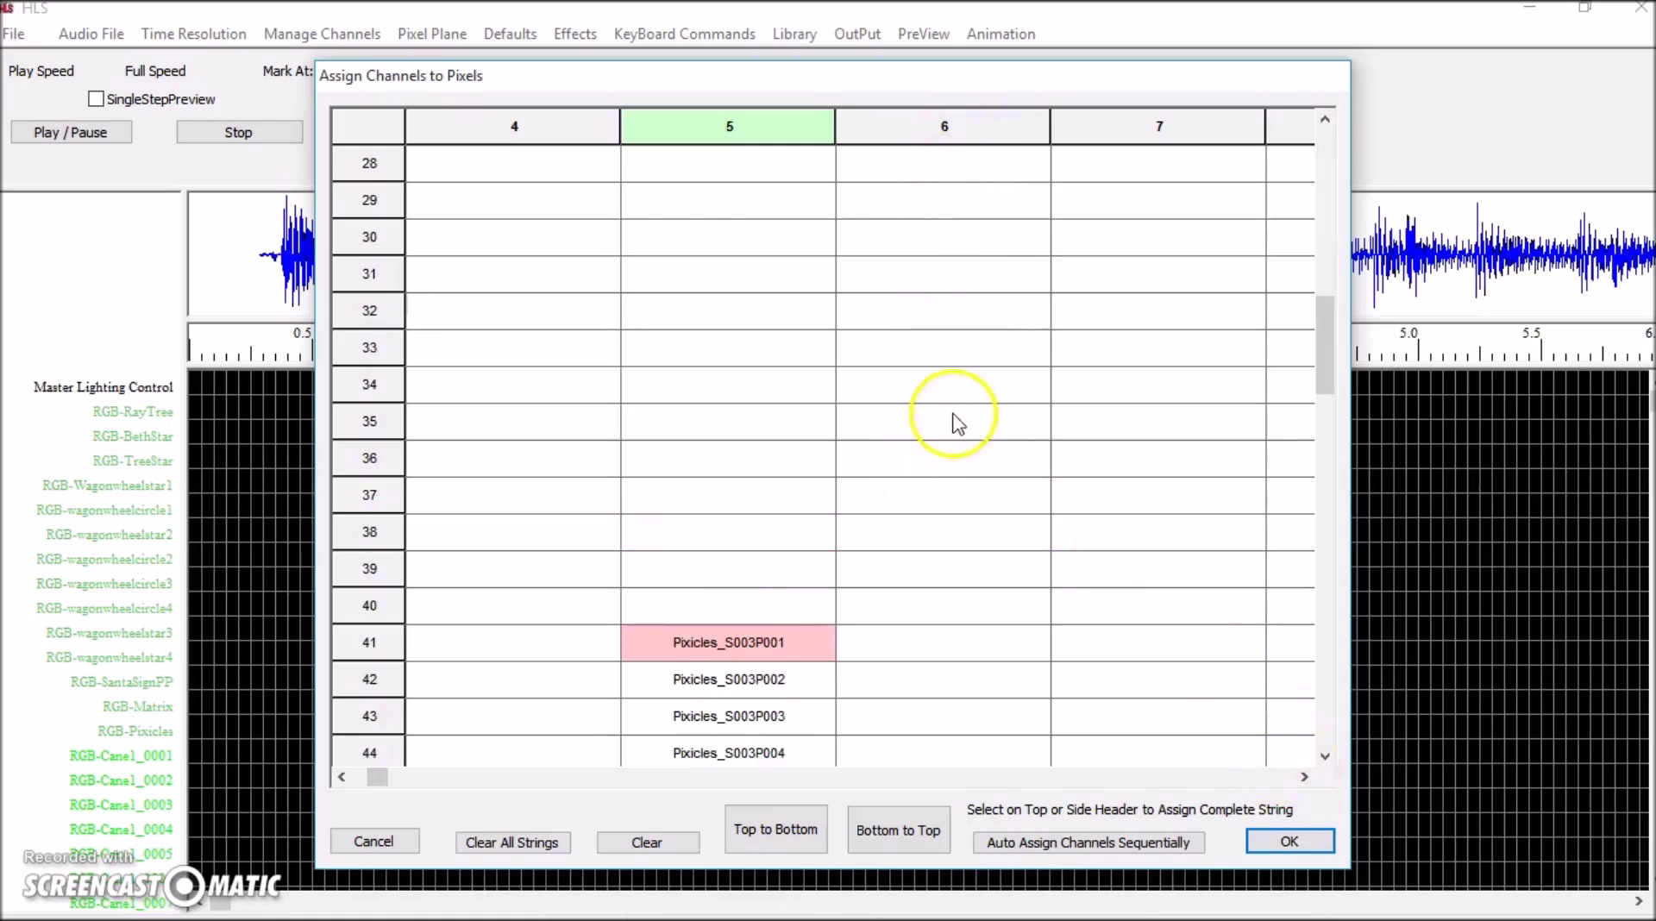
scroll(912, 720, "up", 1)
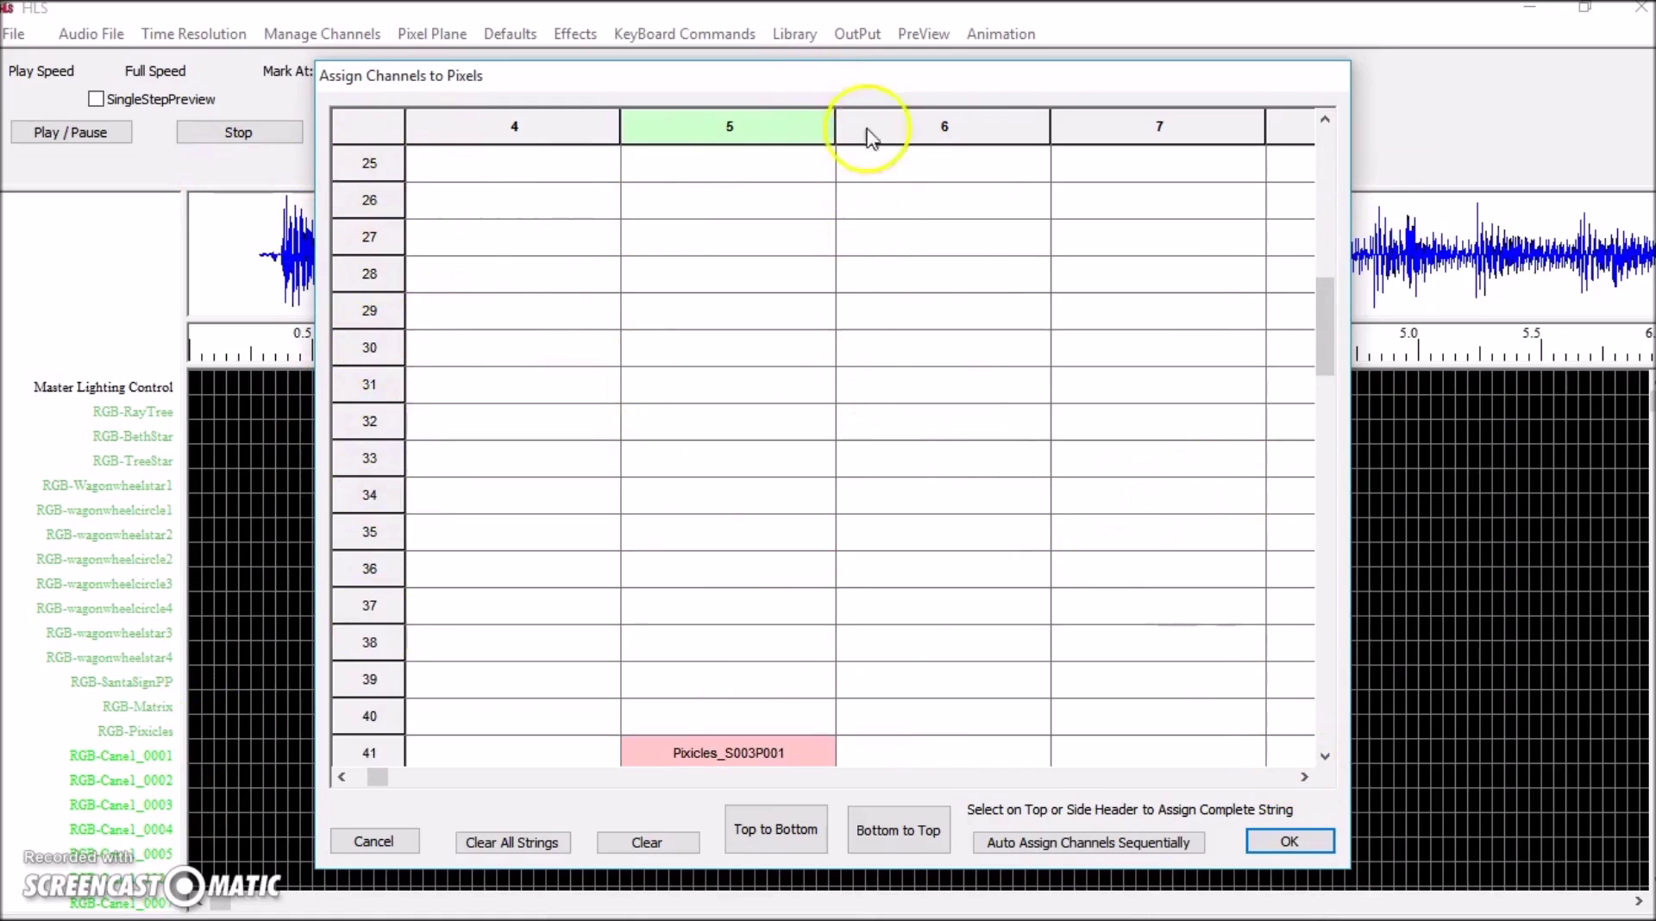
left_click(826, 826)
scroll(962, 611, "down", 4)
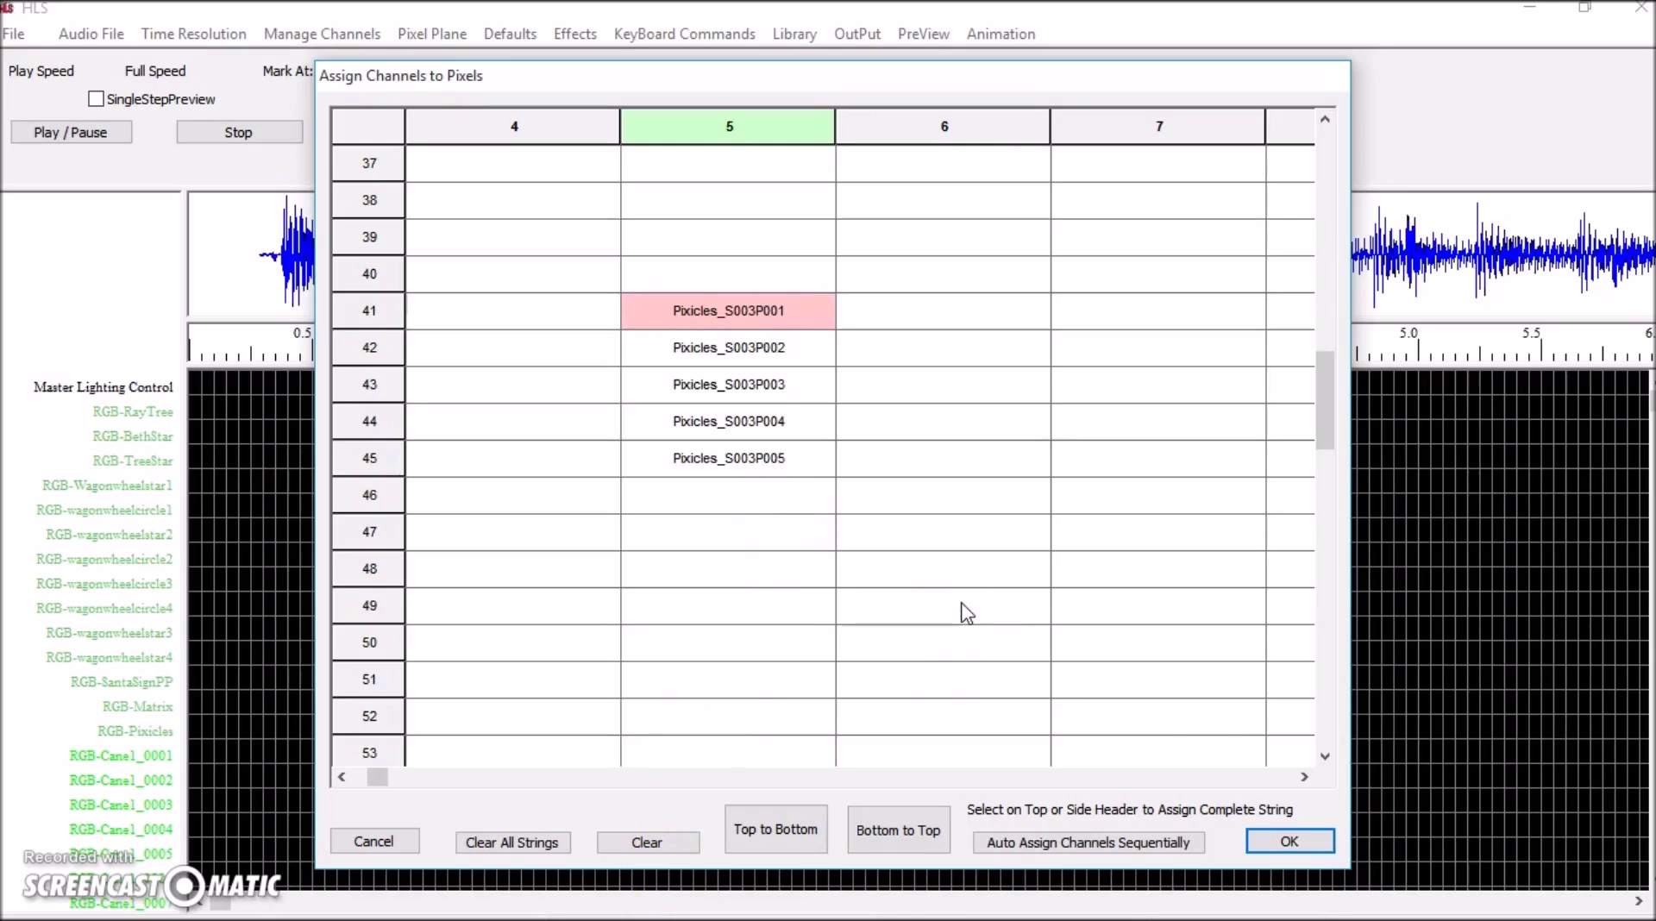
left_click_drag(377, 776, 364, 789)
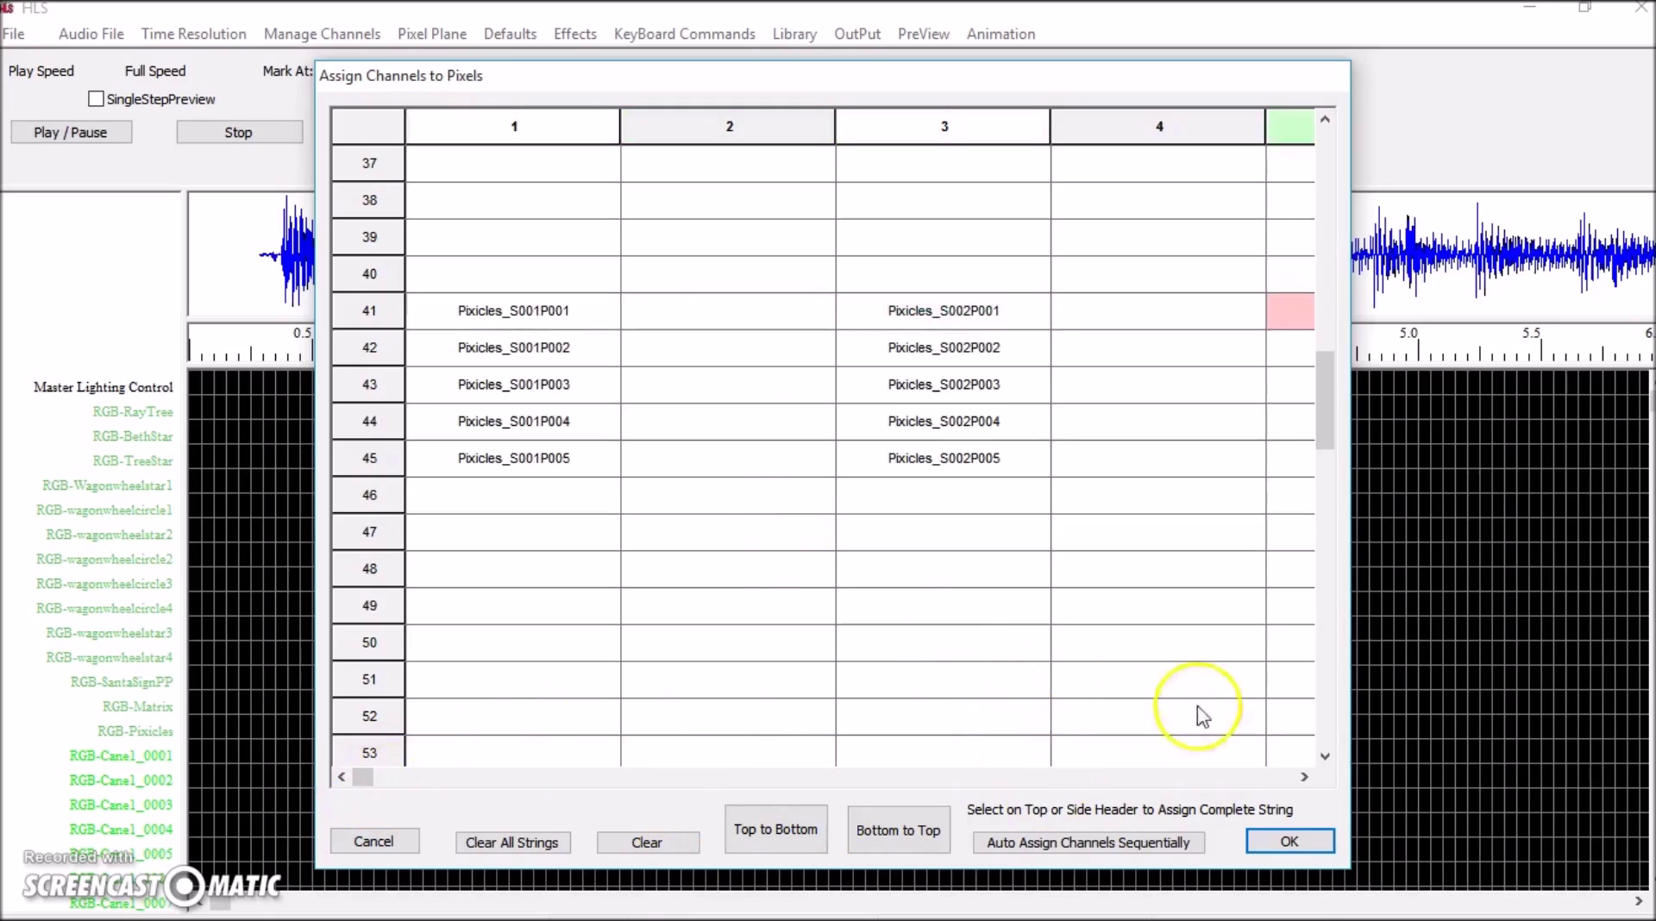
left_click(1304, 777)
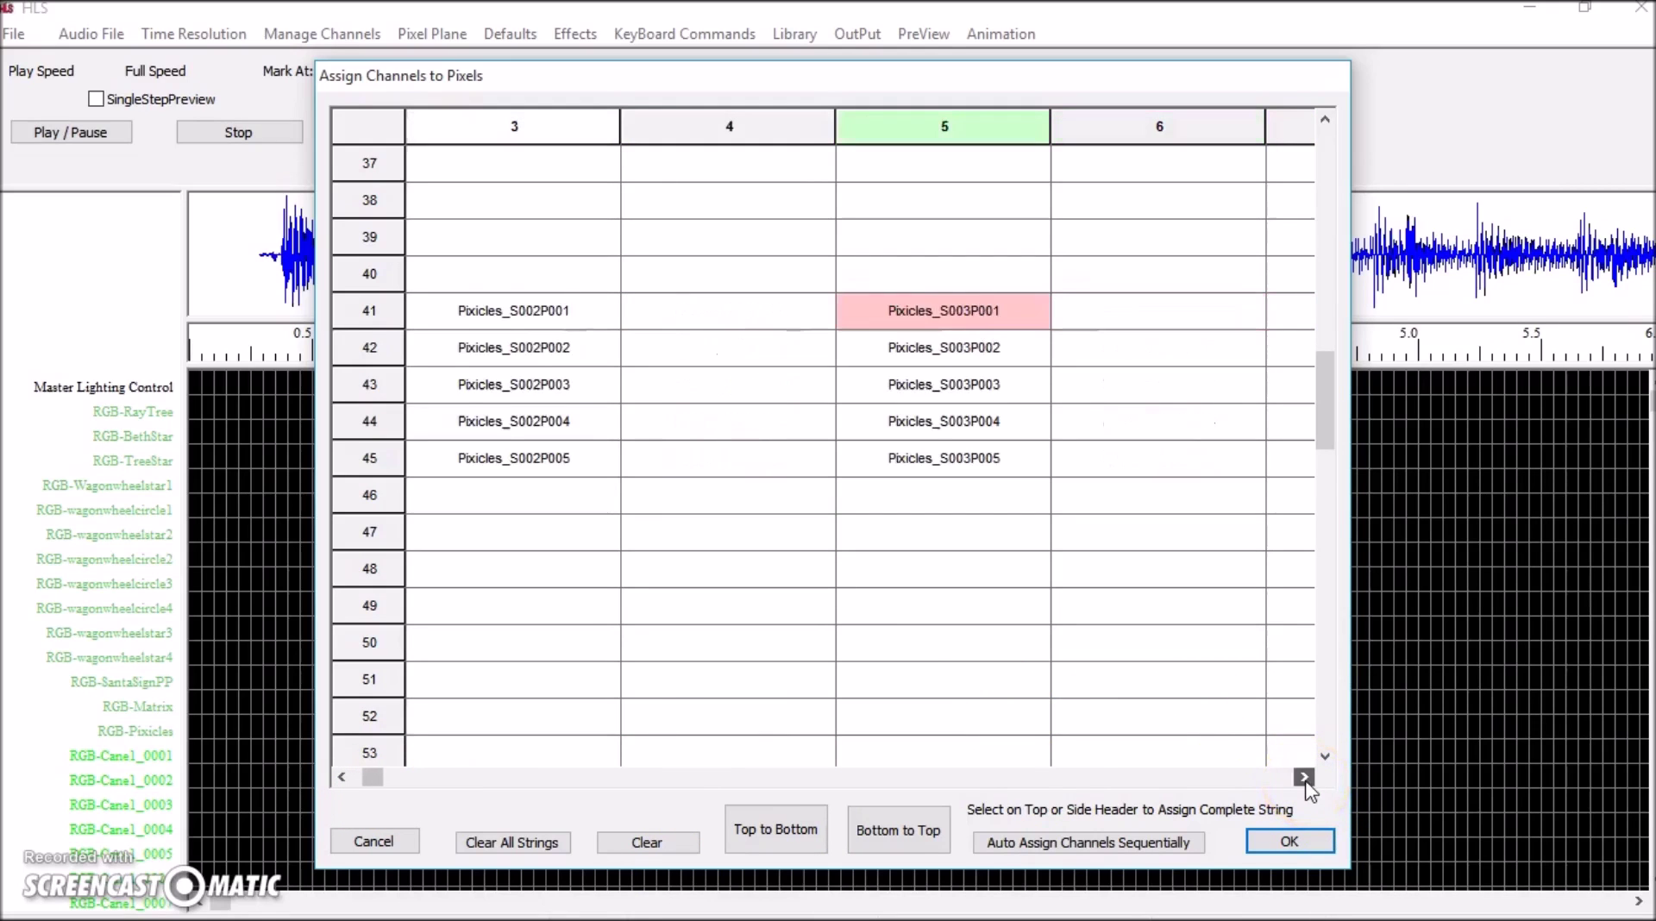
left_click(1289, 840)
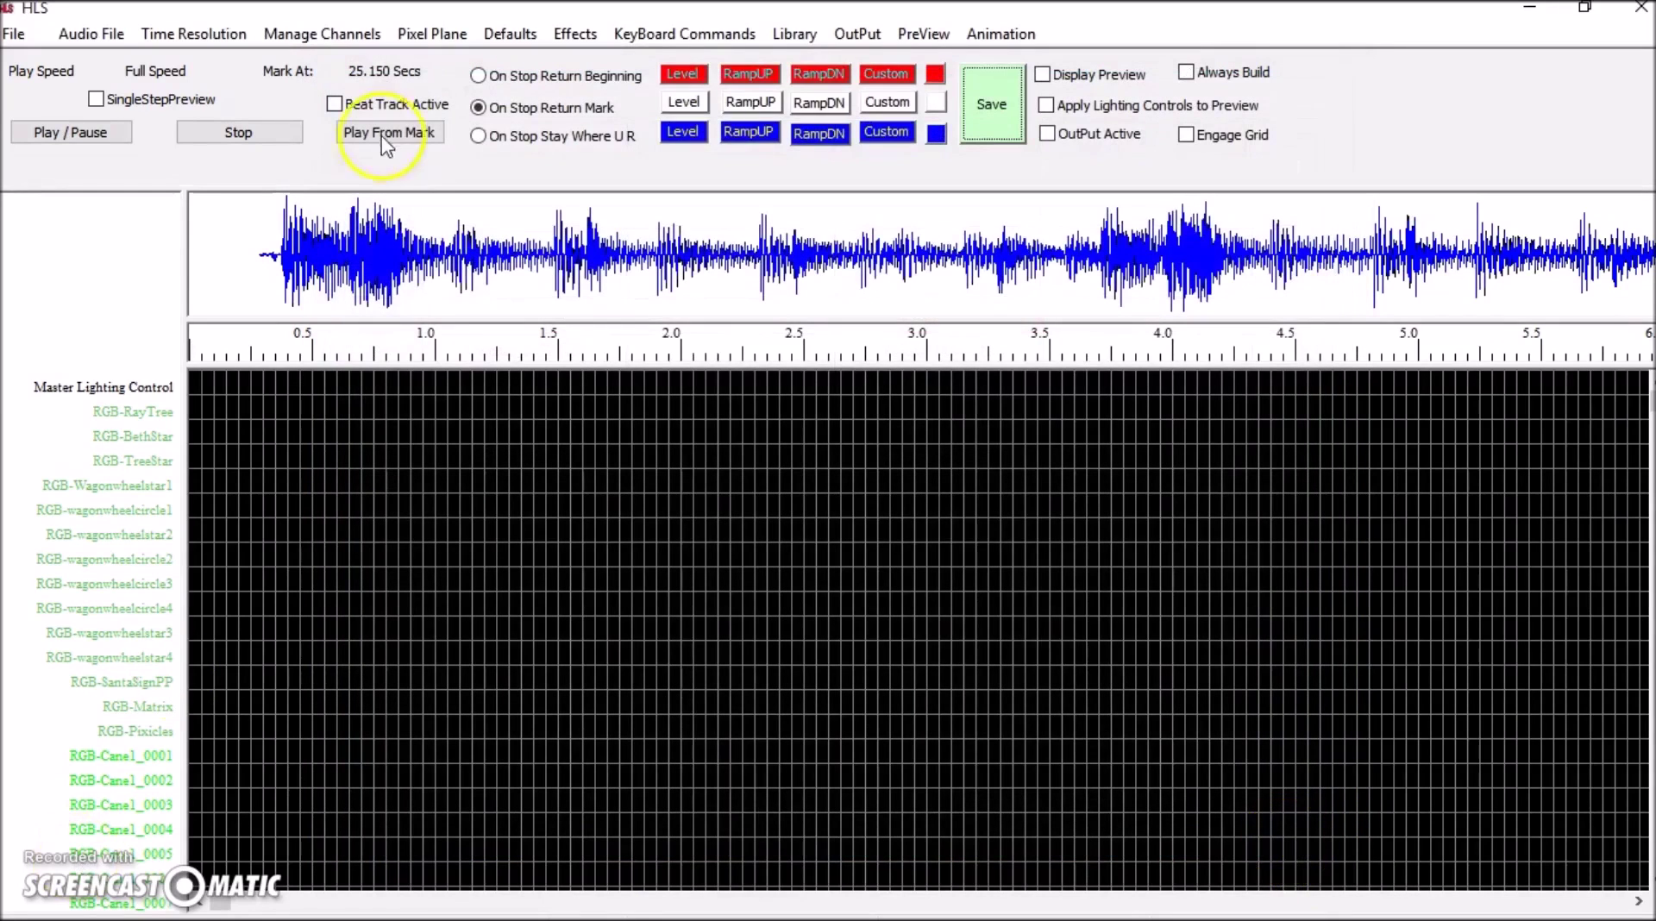
Step: Reopen the channel-to-pixel assignment grid for the WHM PixelPlane
left_click(442, 35)
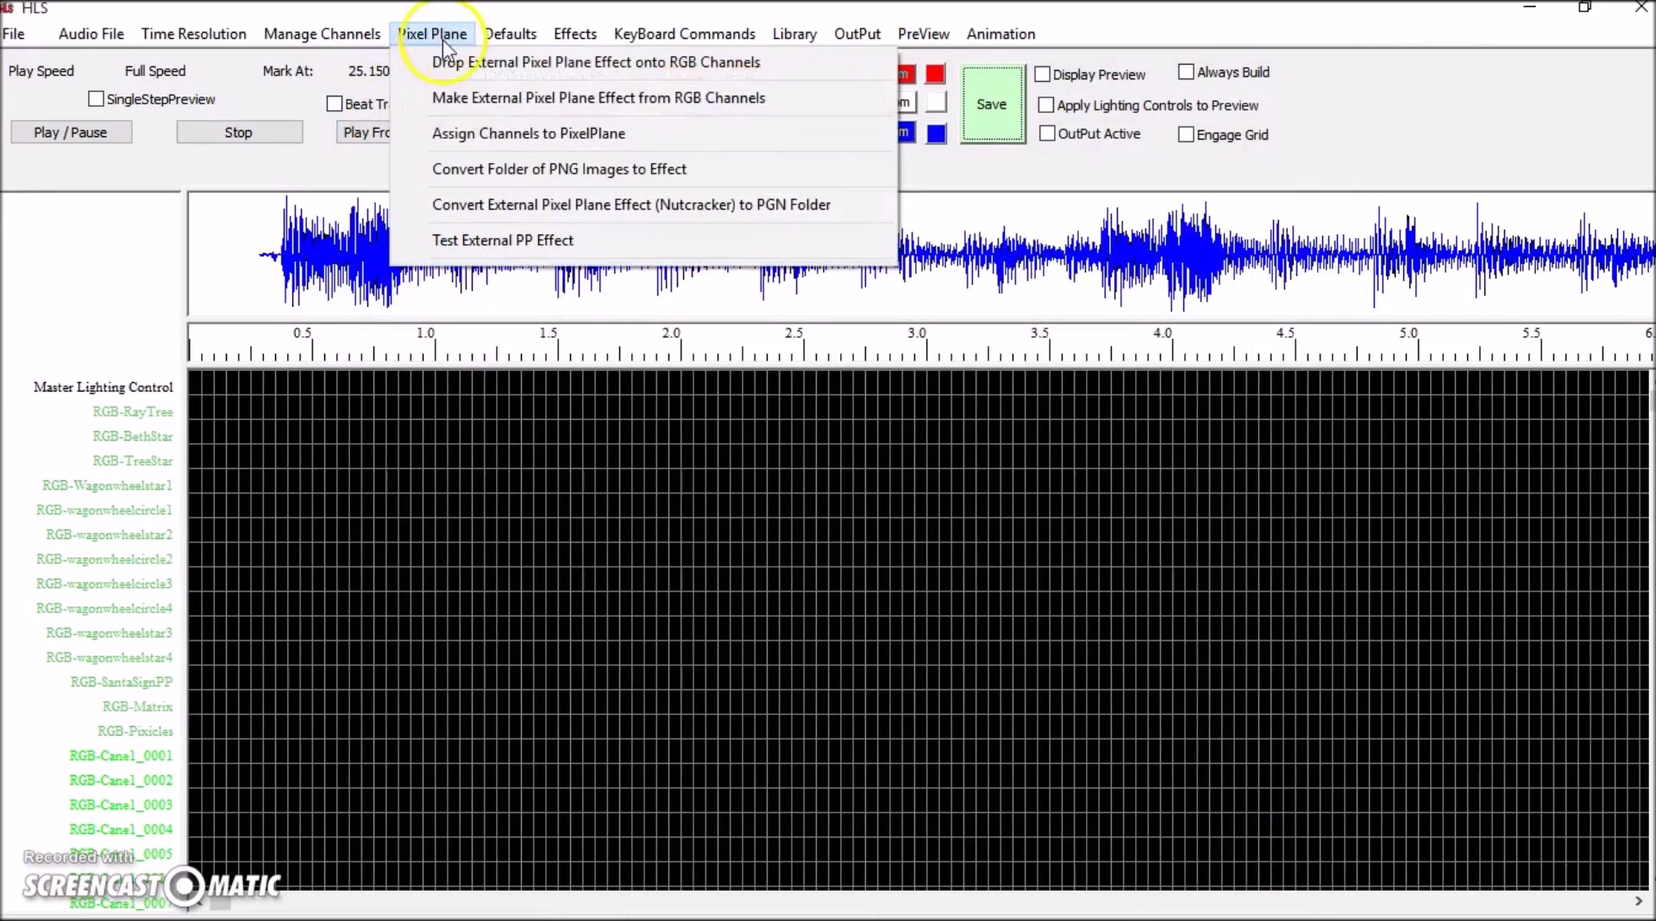
left_click(457, 131)
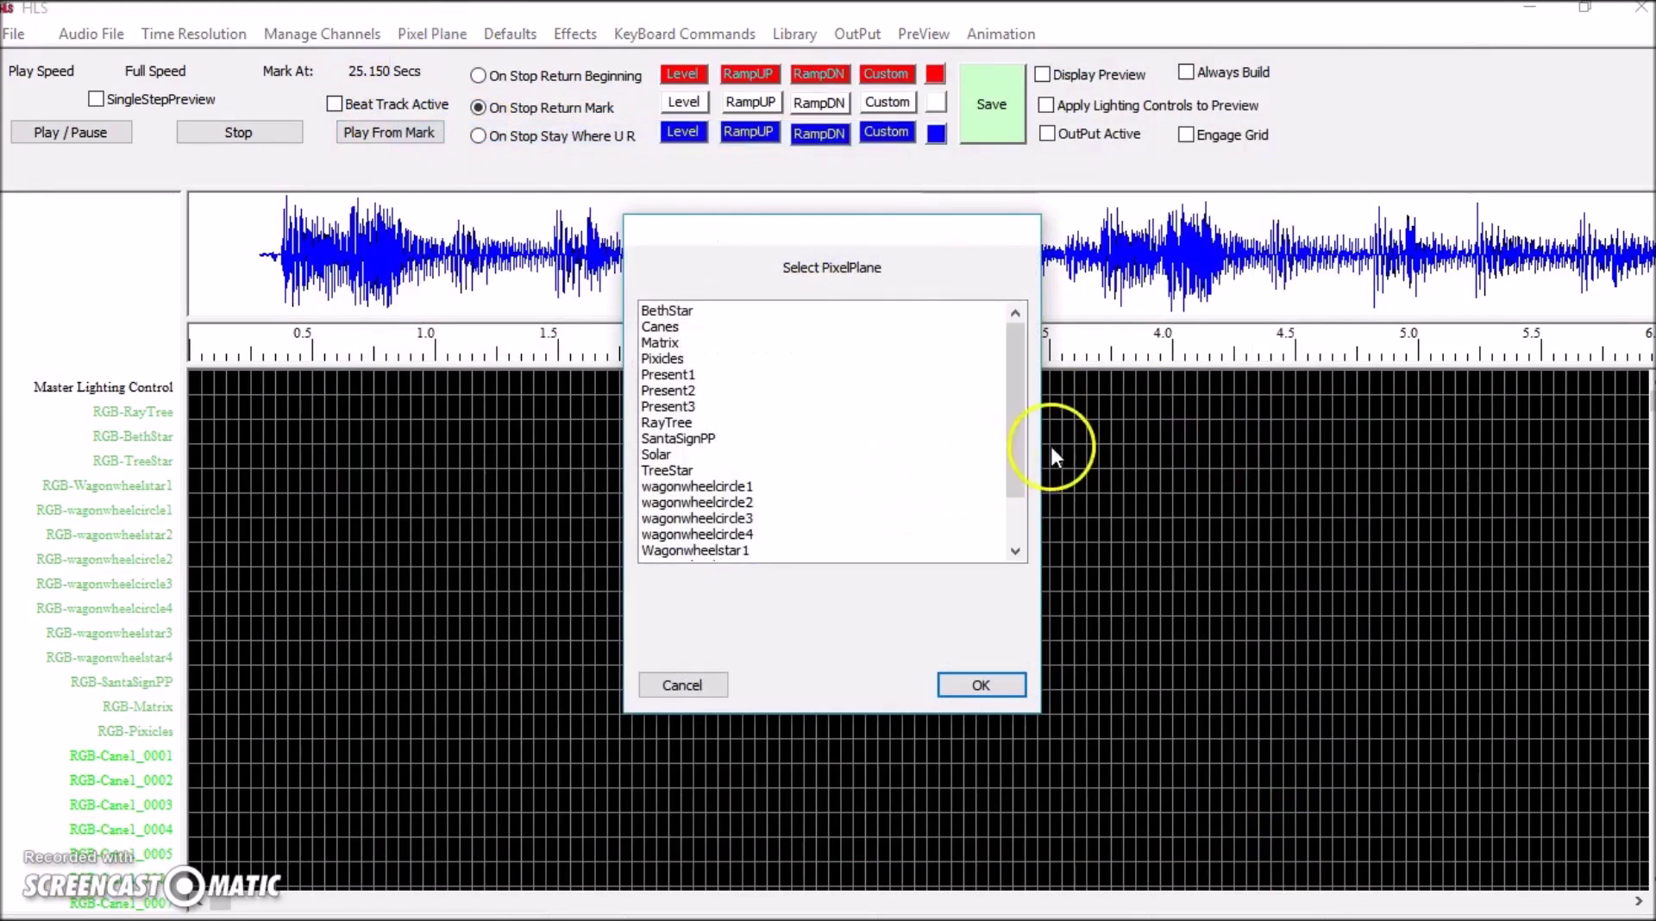
scroll(1009, 458, "down", 2)
left_click(748, 551)
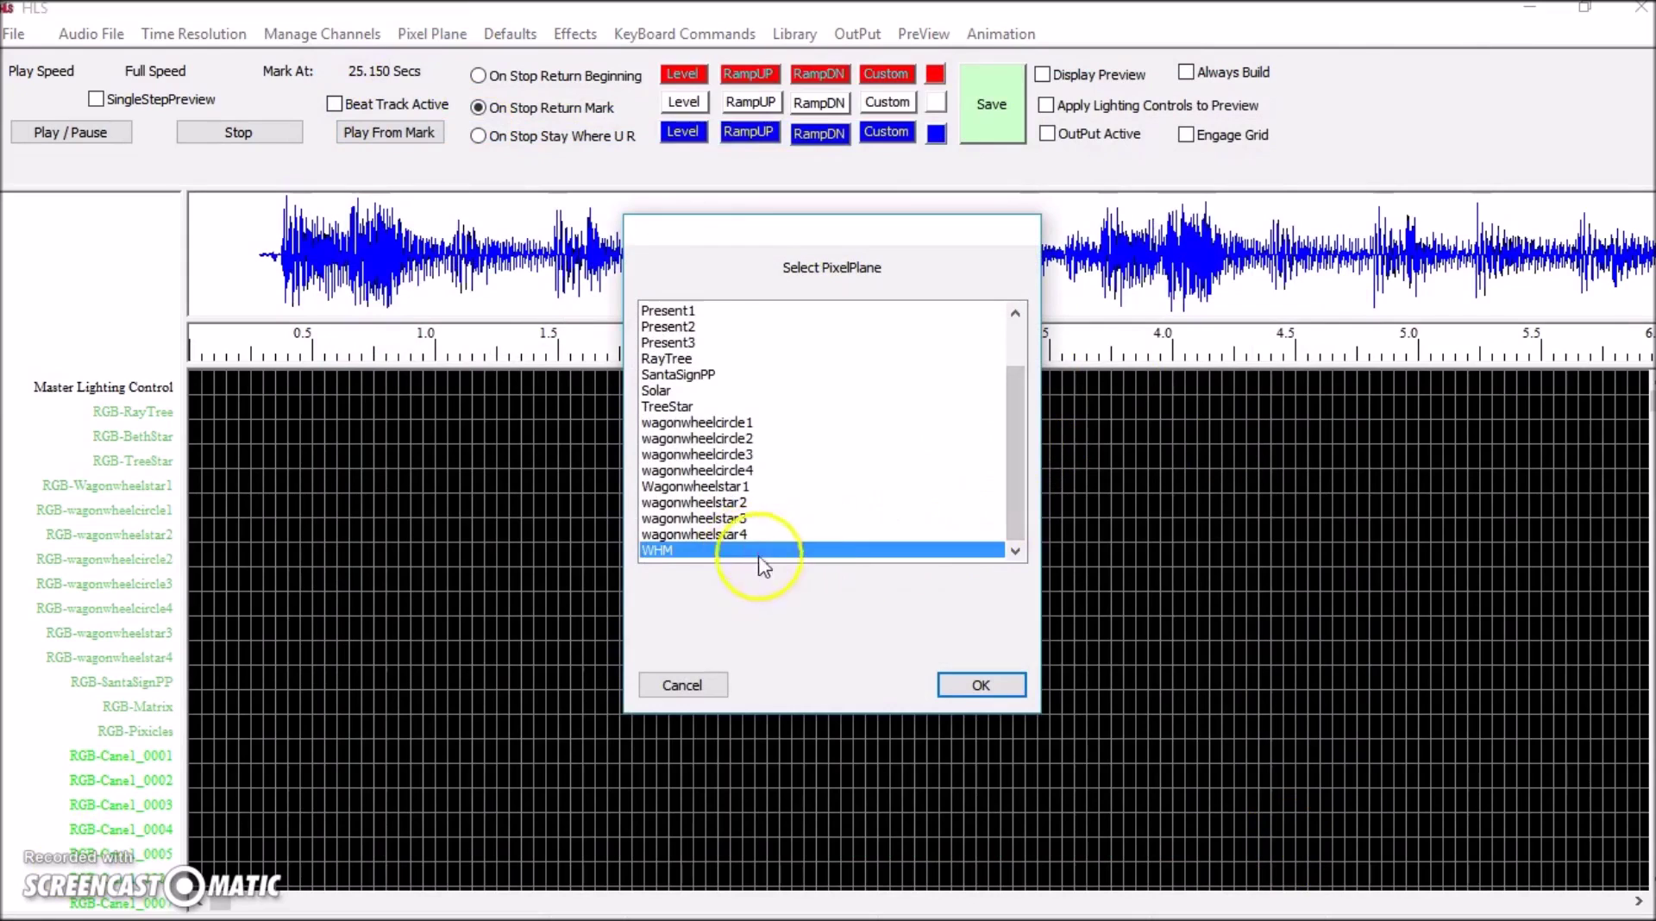
left_click(981, 686)
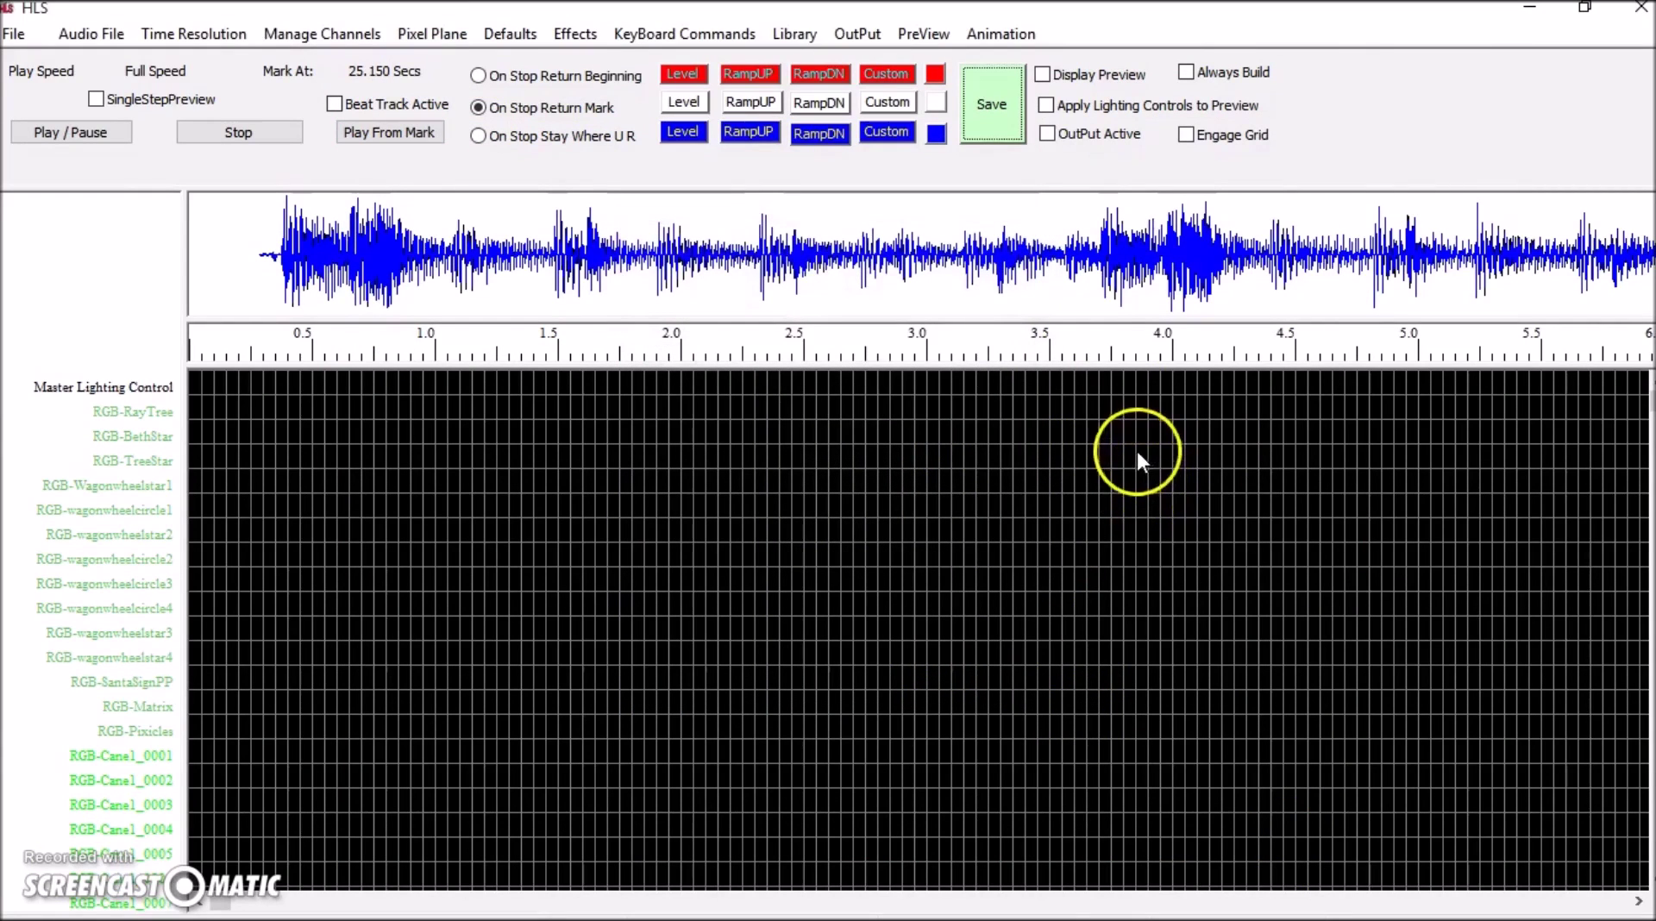
left_click(984, 362)
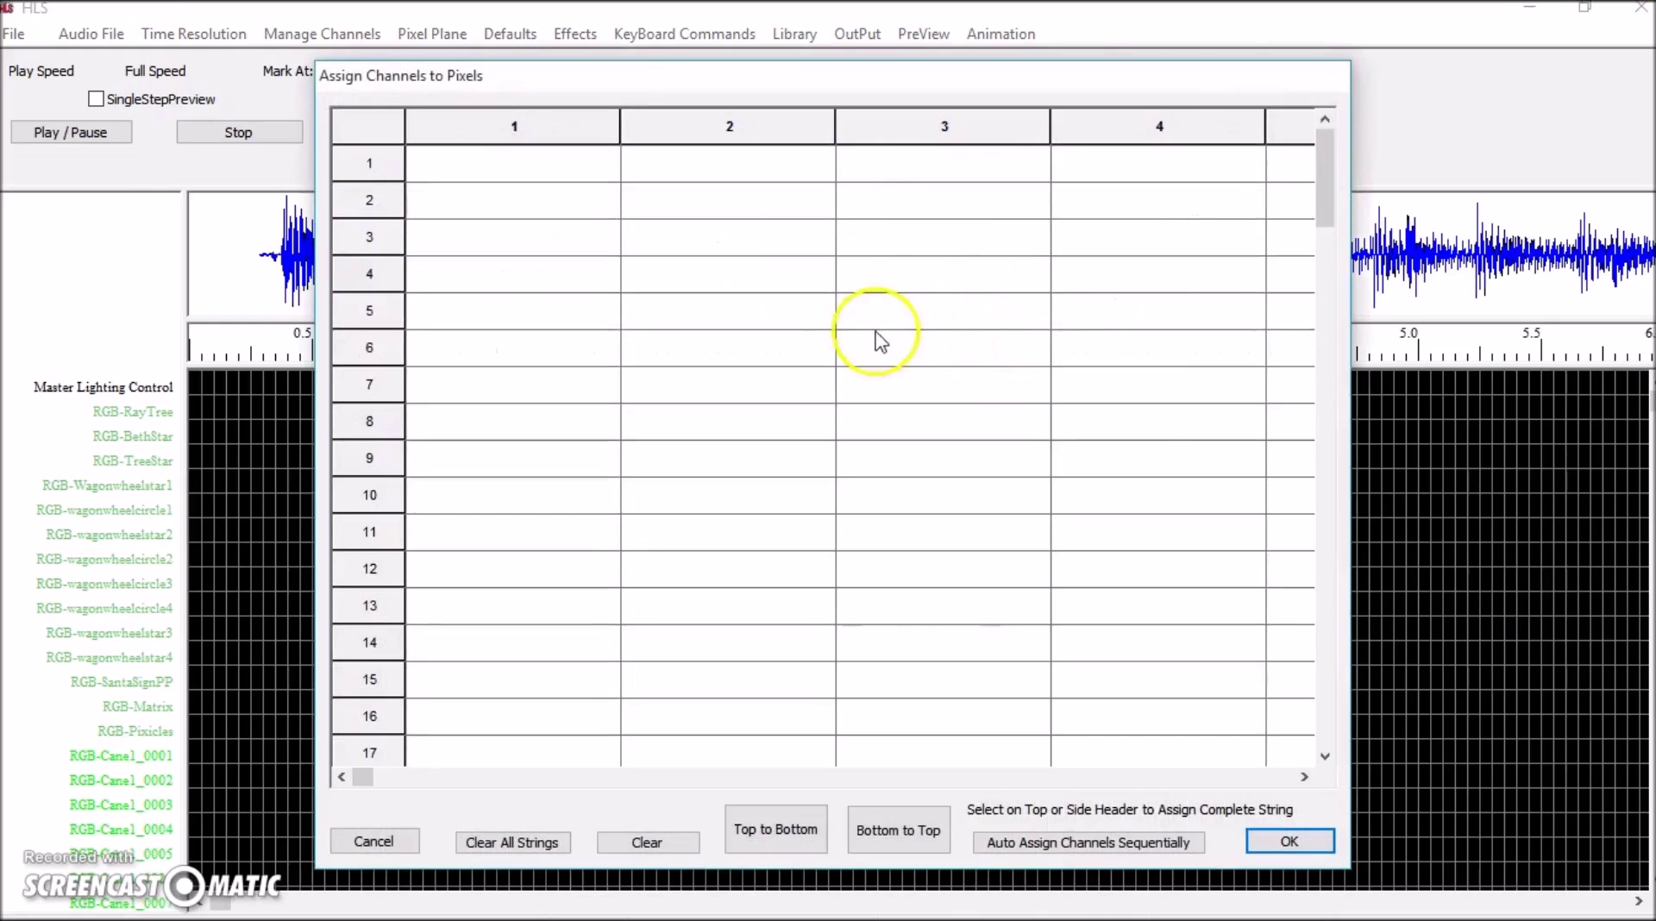
Step: Examine the WHM grid's Pixicles assignments in rows 41 to 45 and the Matrix assignments from column 43 onward, closing the grid when finished
left_click_drag(1325, 220, 1310, 435)
left_click(1304, 777)
left_click(1303, 777)
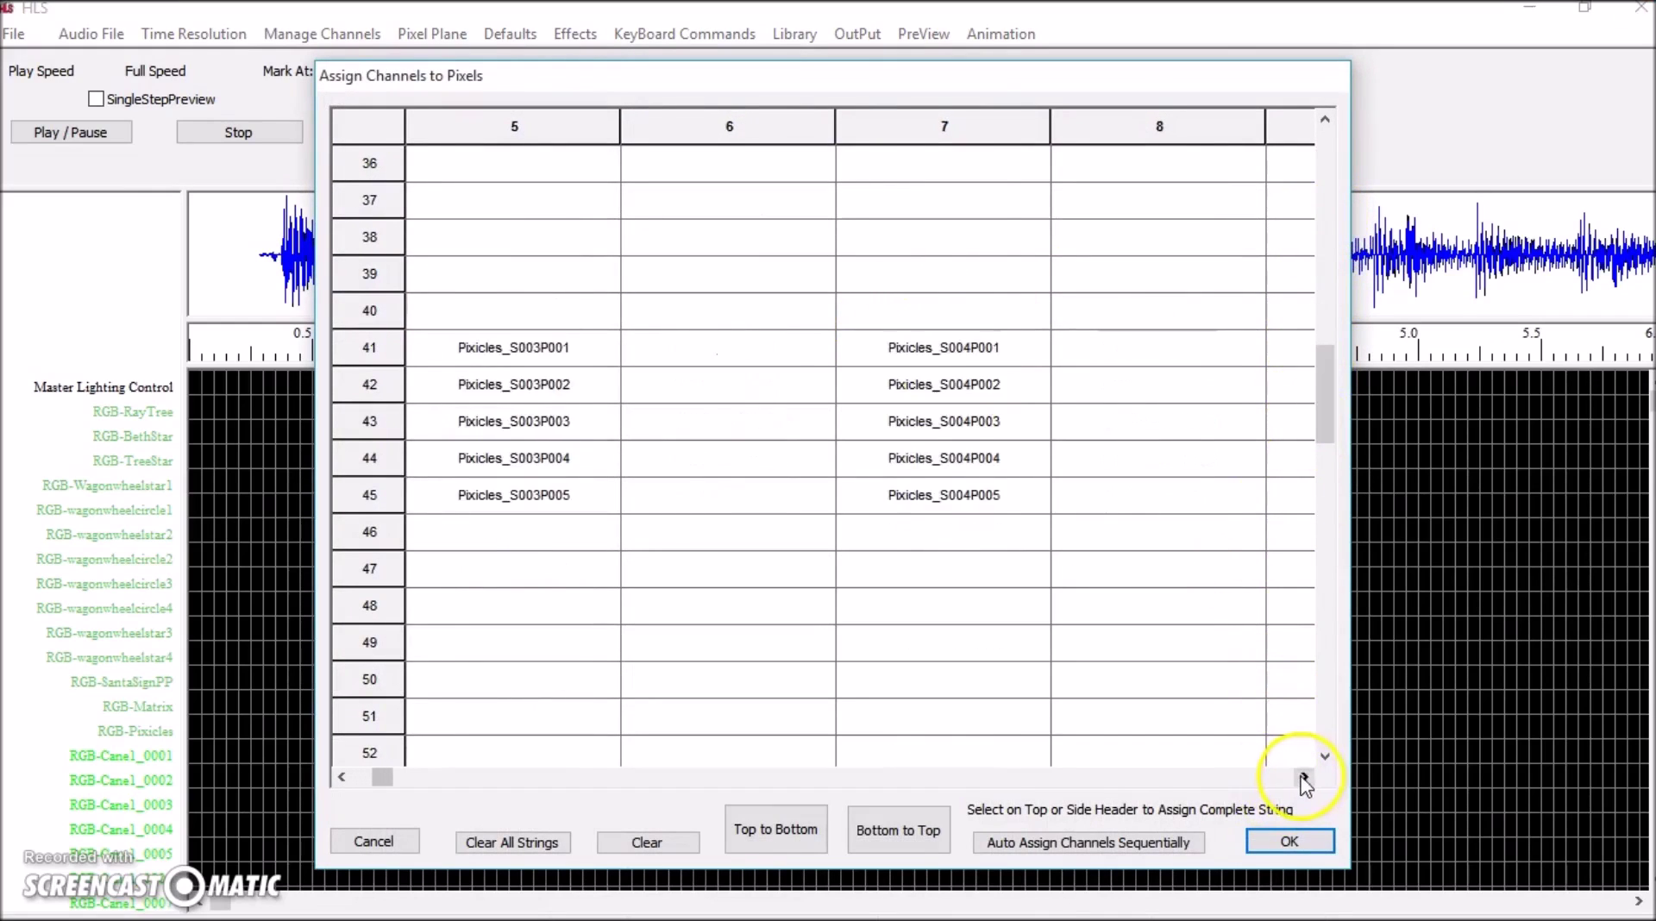
left_click(1304, 777)
left_click(1304, 777)
left_click(1304, 777)
left_click(1304, 777)
left_click(1304, 777)
left_click(1304, 777)
left_click(1304, 777)
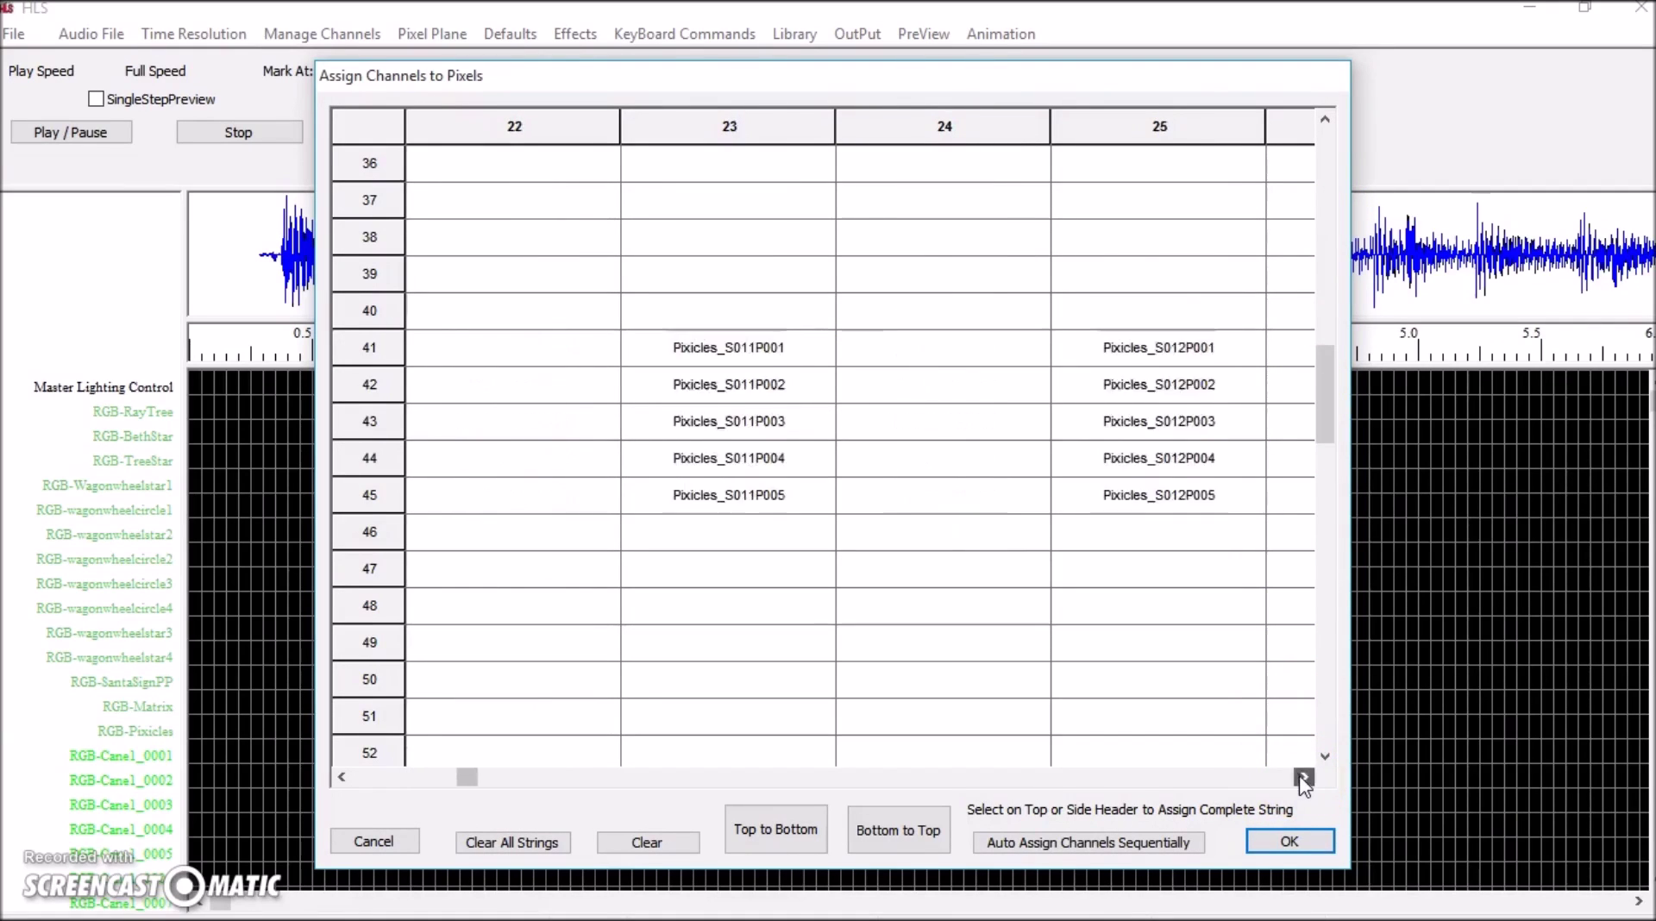
left_click(1304, 777)
left_click(1303, 777)
left_click(1304, 776)
left_click(1304, 777)
left_click(1304, 776)
left_click(1304, 777)
left_click(1304, 777)
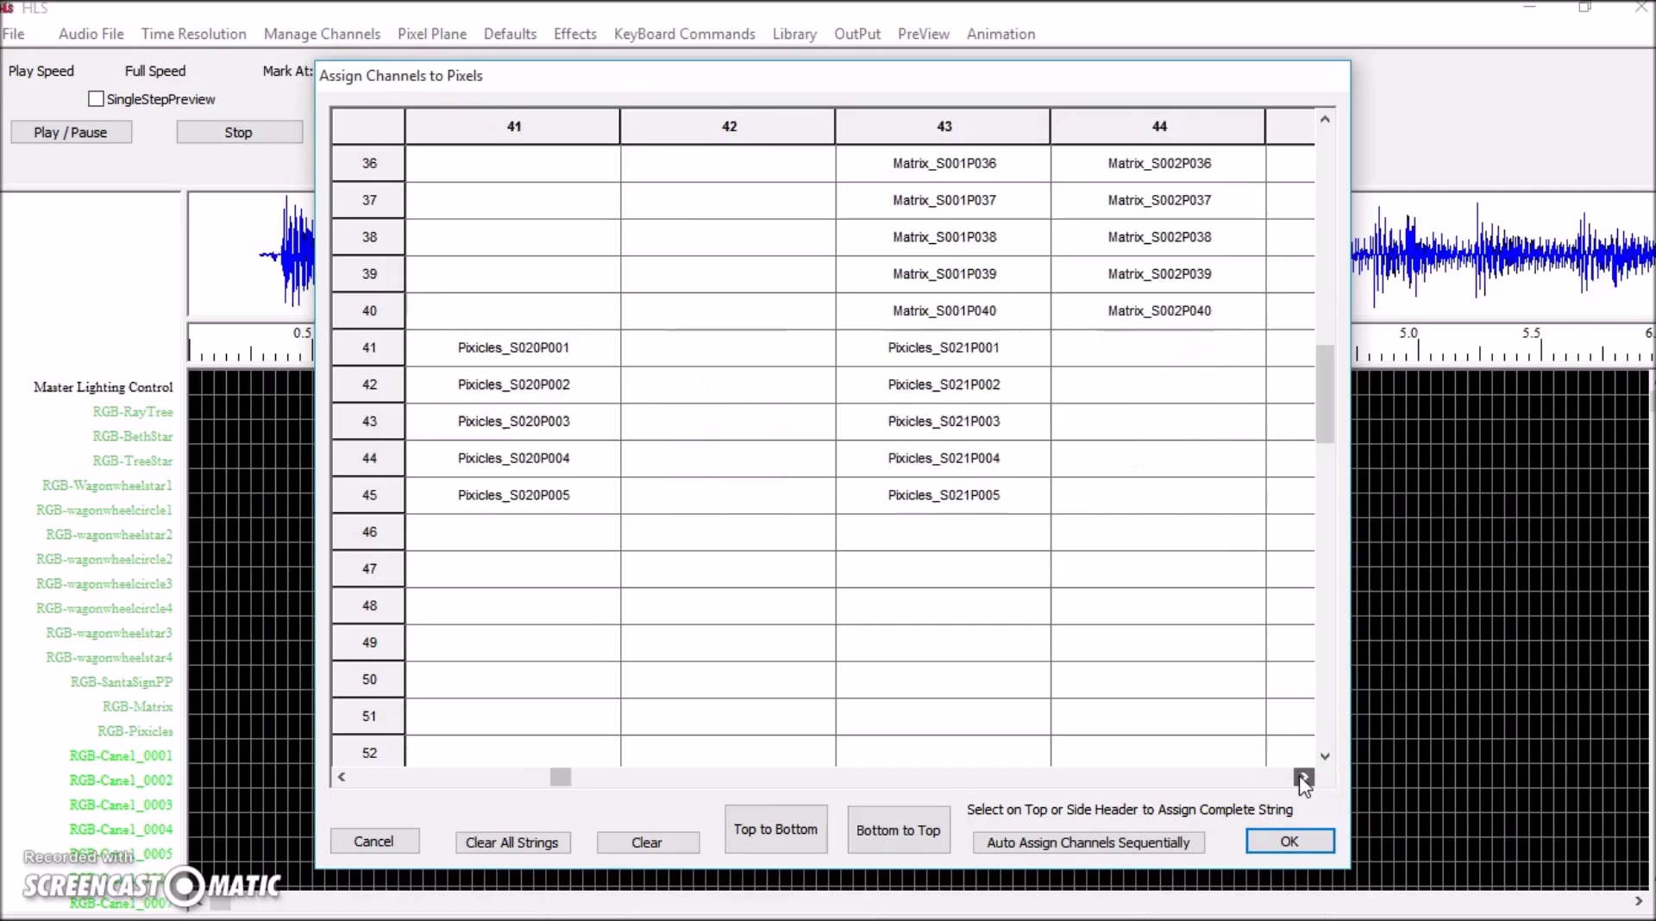
scroll(1070, 337, "up", 12)
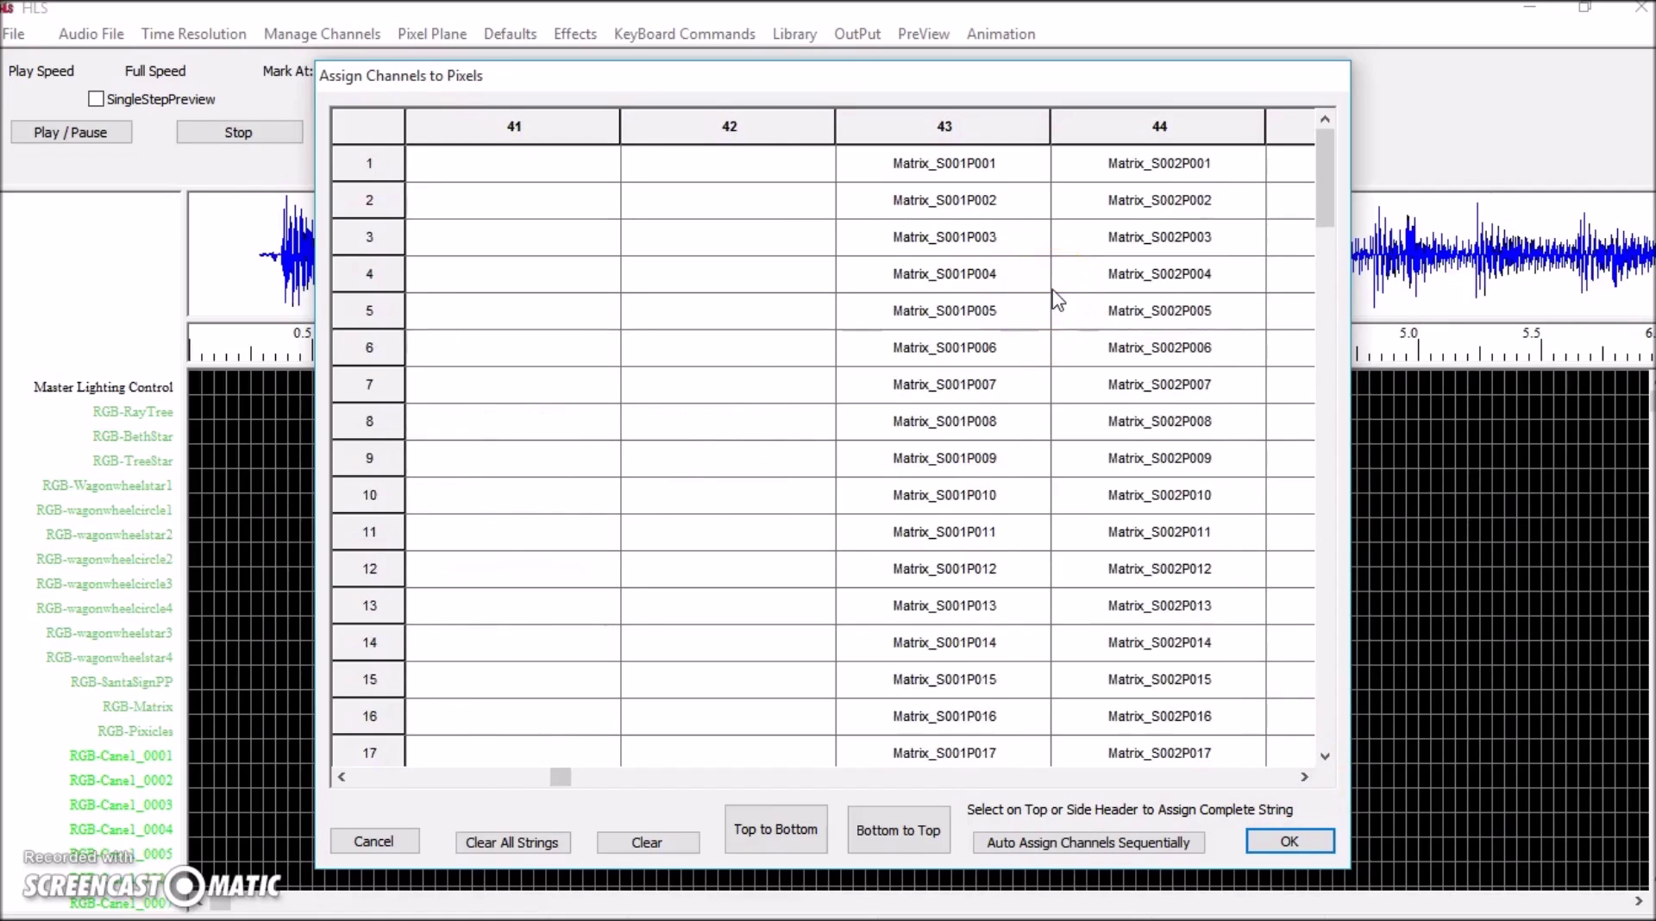
left_click(1304, 777)
left_click(1303, 777)
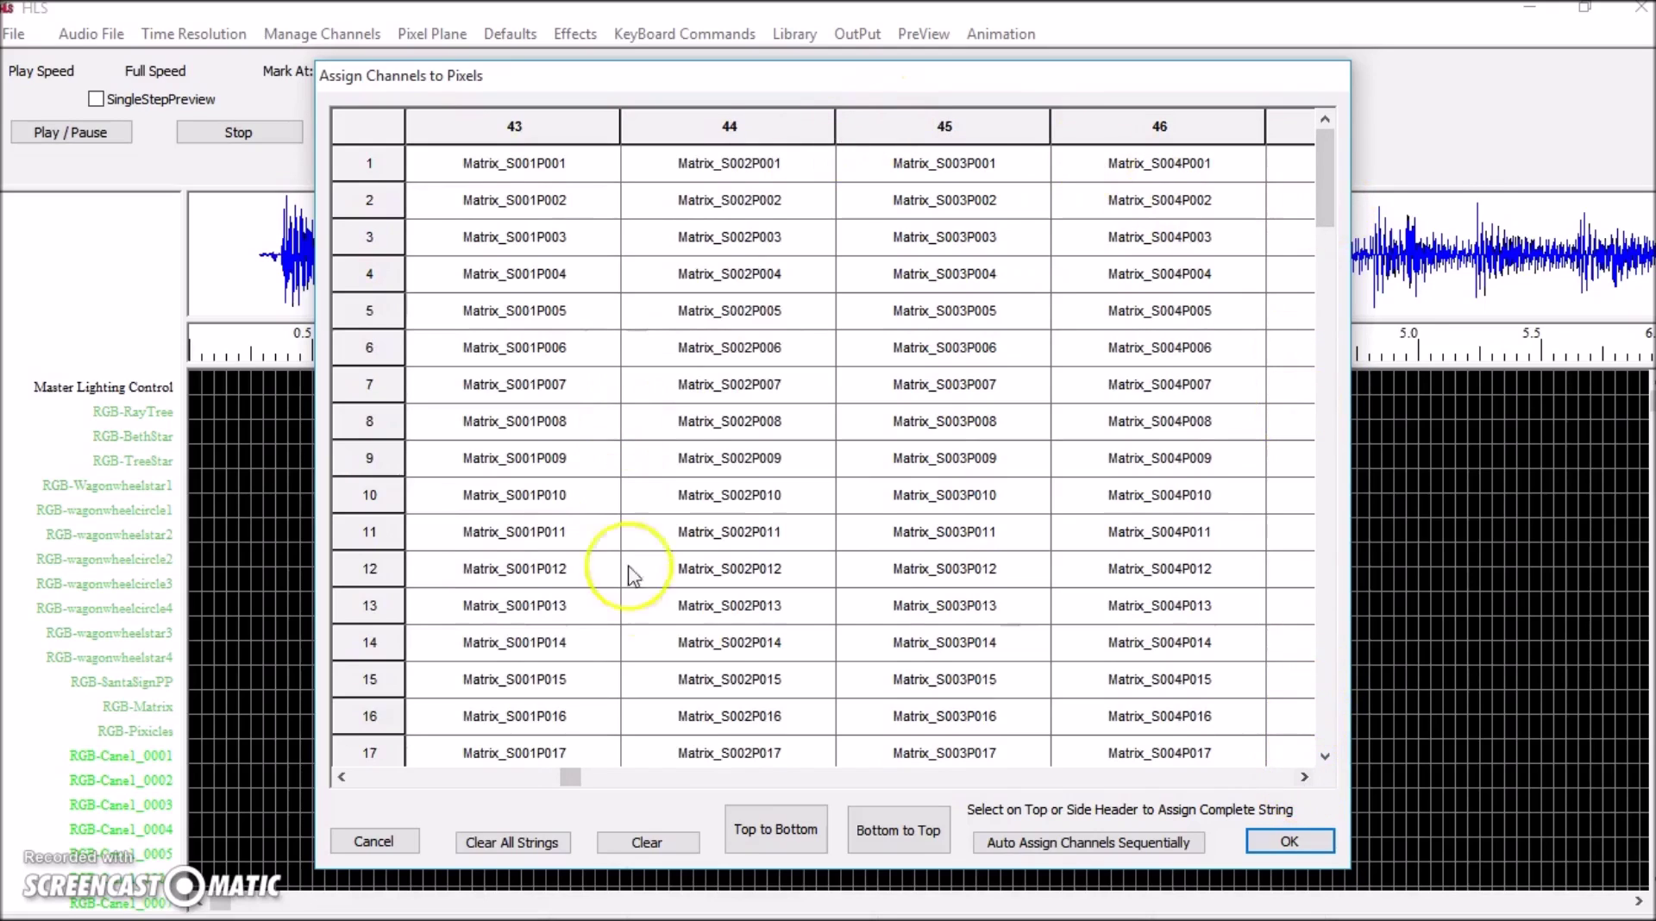
left_click(1274, 843)
Step: Sort the channel list by name and save a named display group containing only the WHM channel
left_click(321, 34)
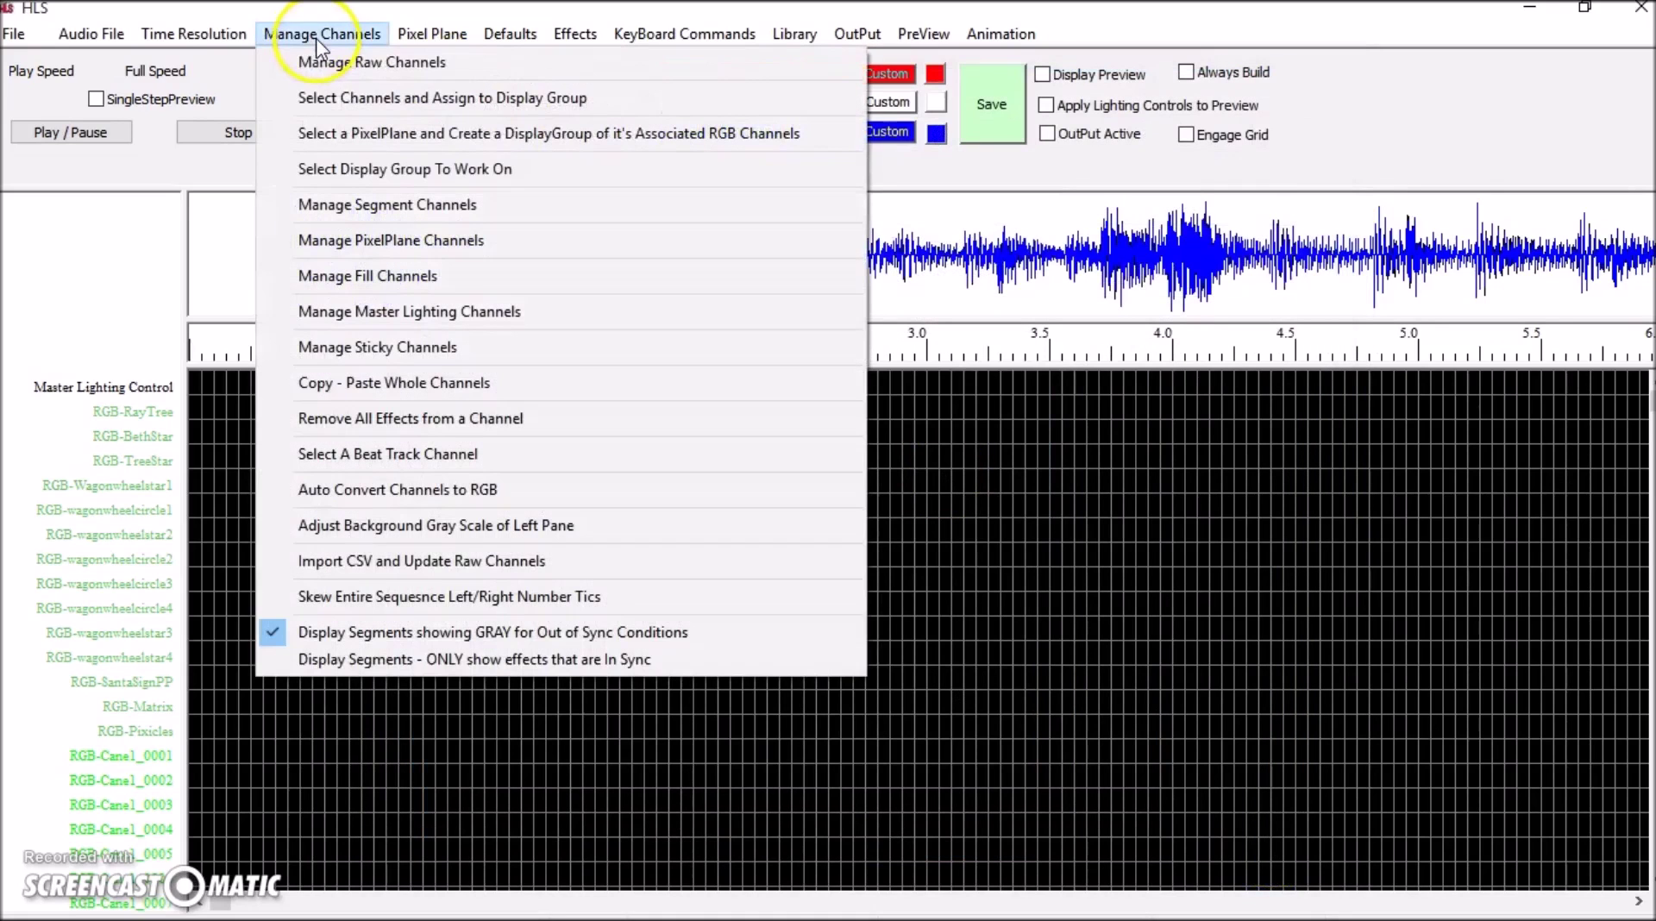
left_click(379, 103)
left_click(830, 686)
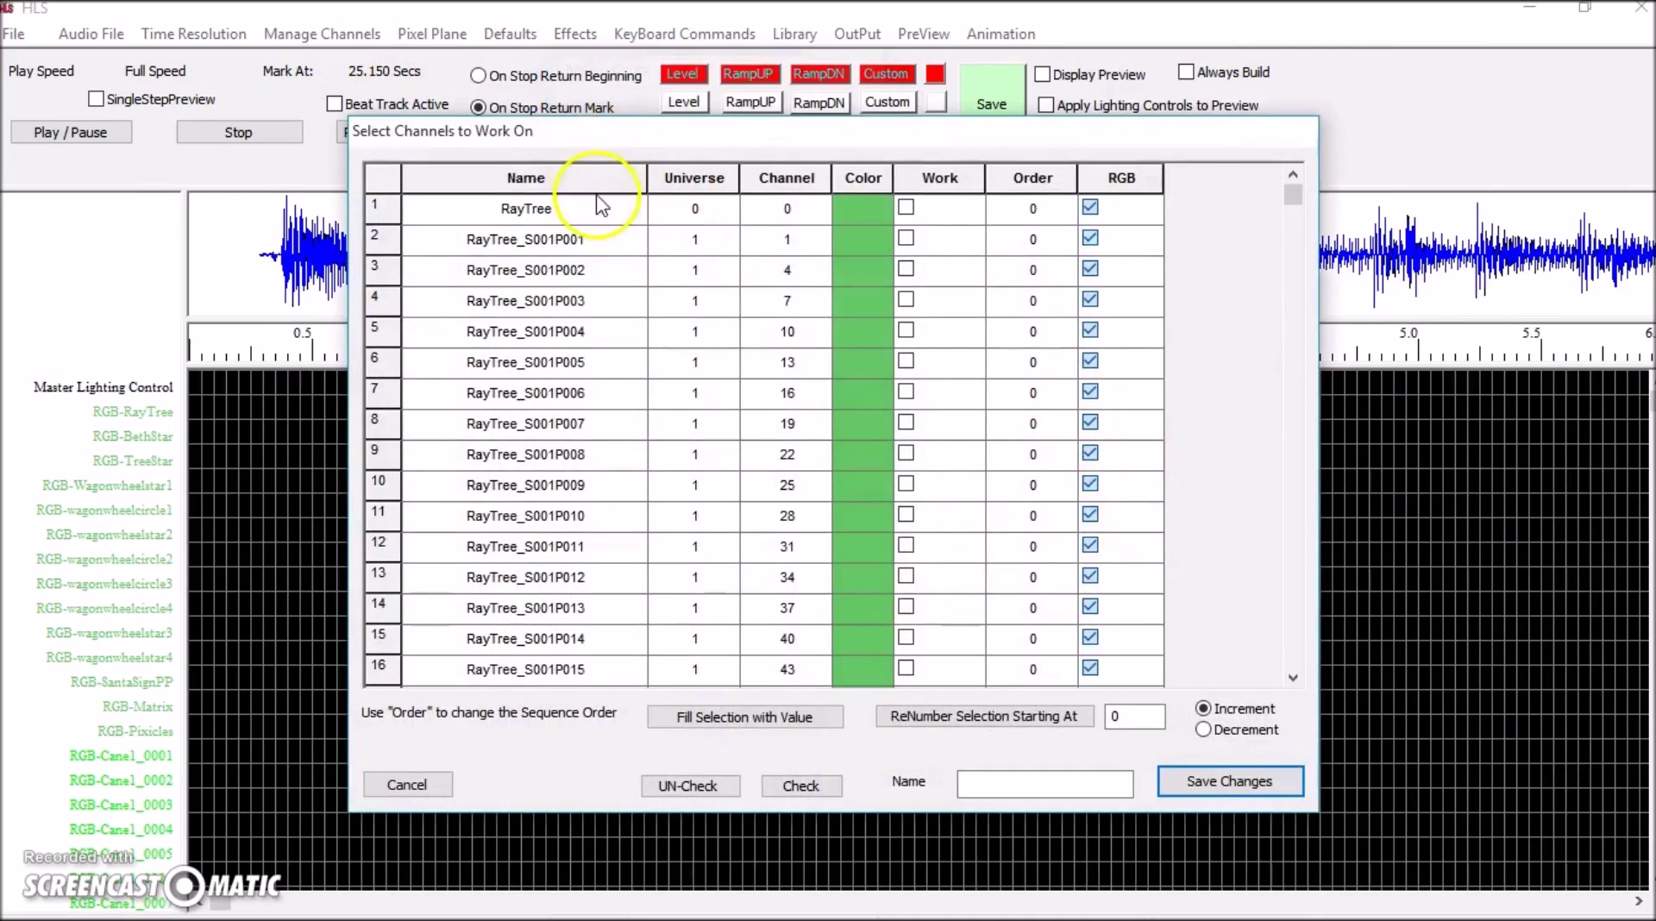
left_click_drag(1293, 198, 1292, 663)
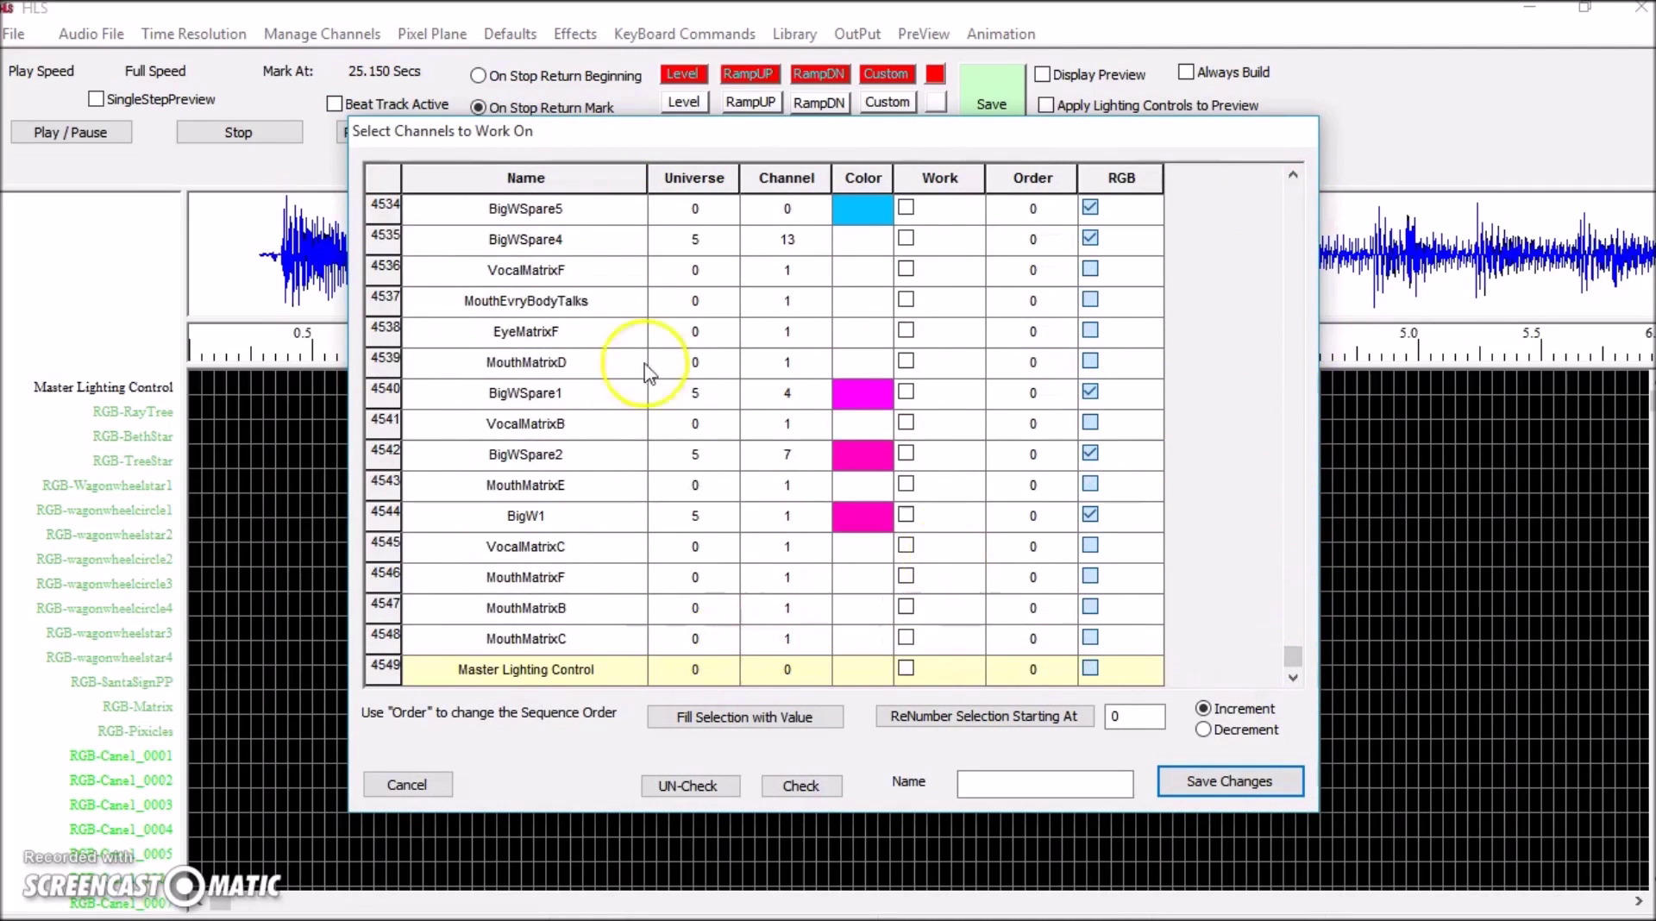
left_click(552, 177)
left_click_drag(1291, 200, 1293, 657)
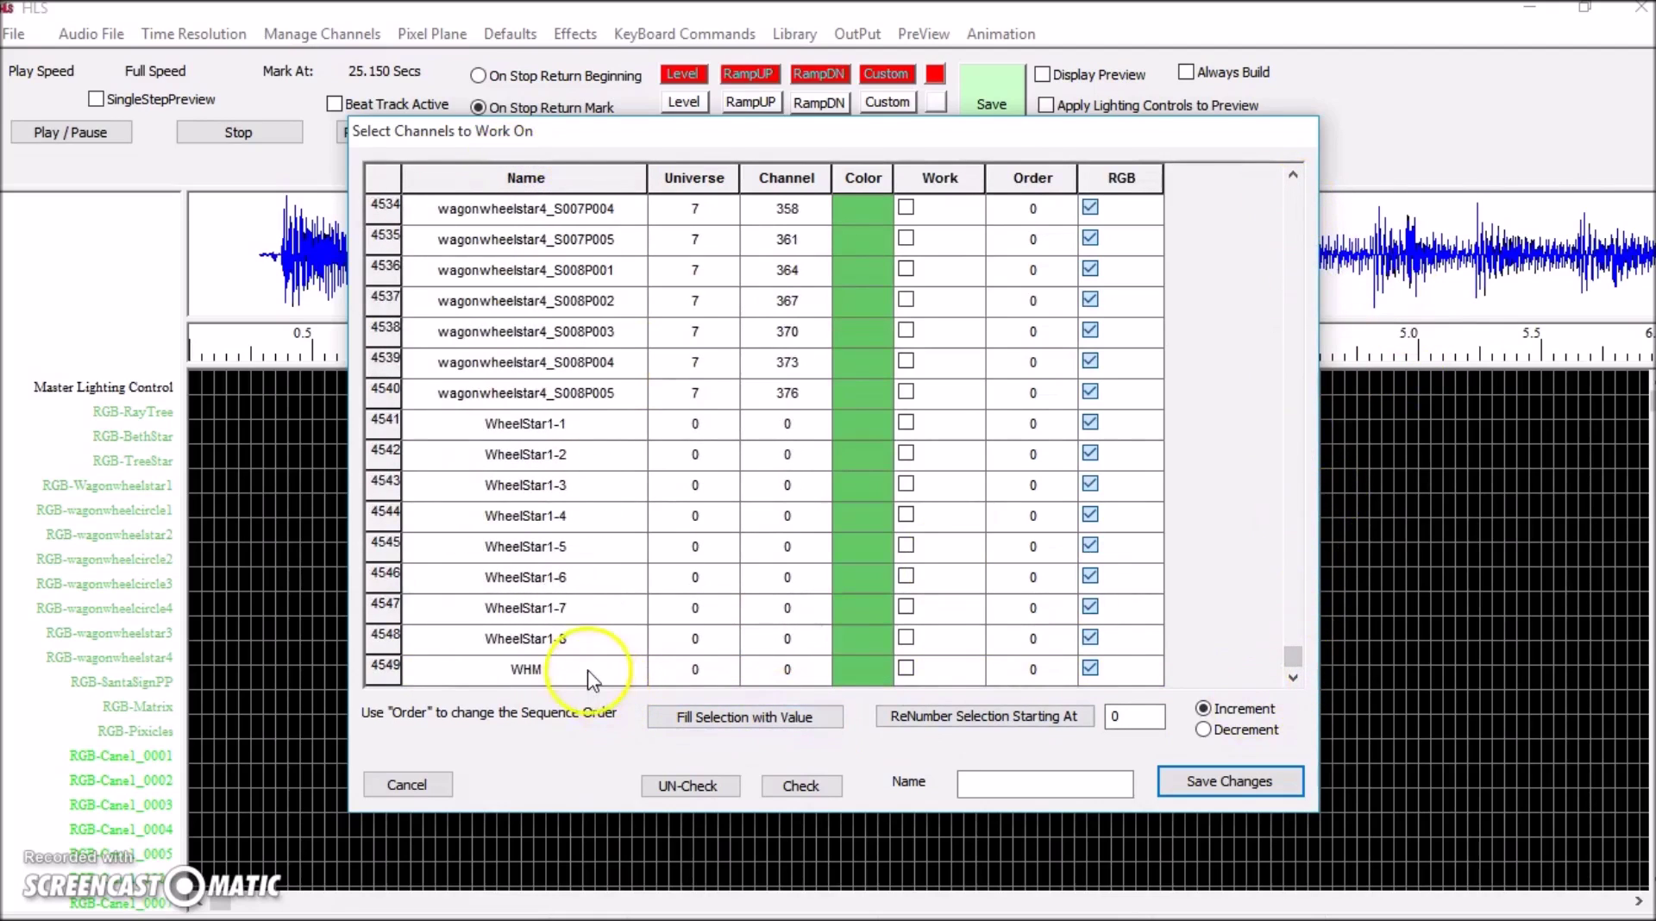
left_click(905, 669)
left_click(1027, 783)
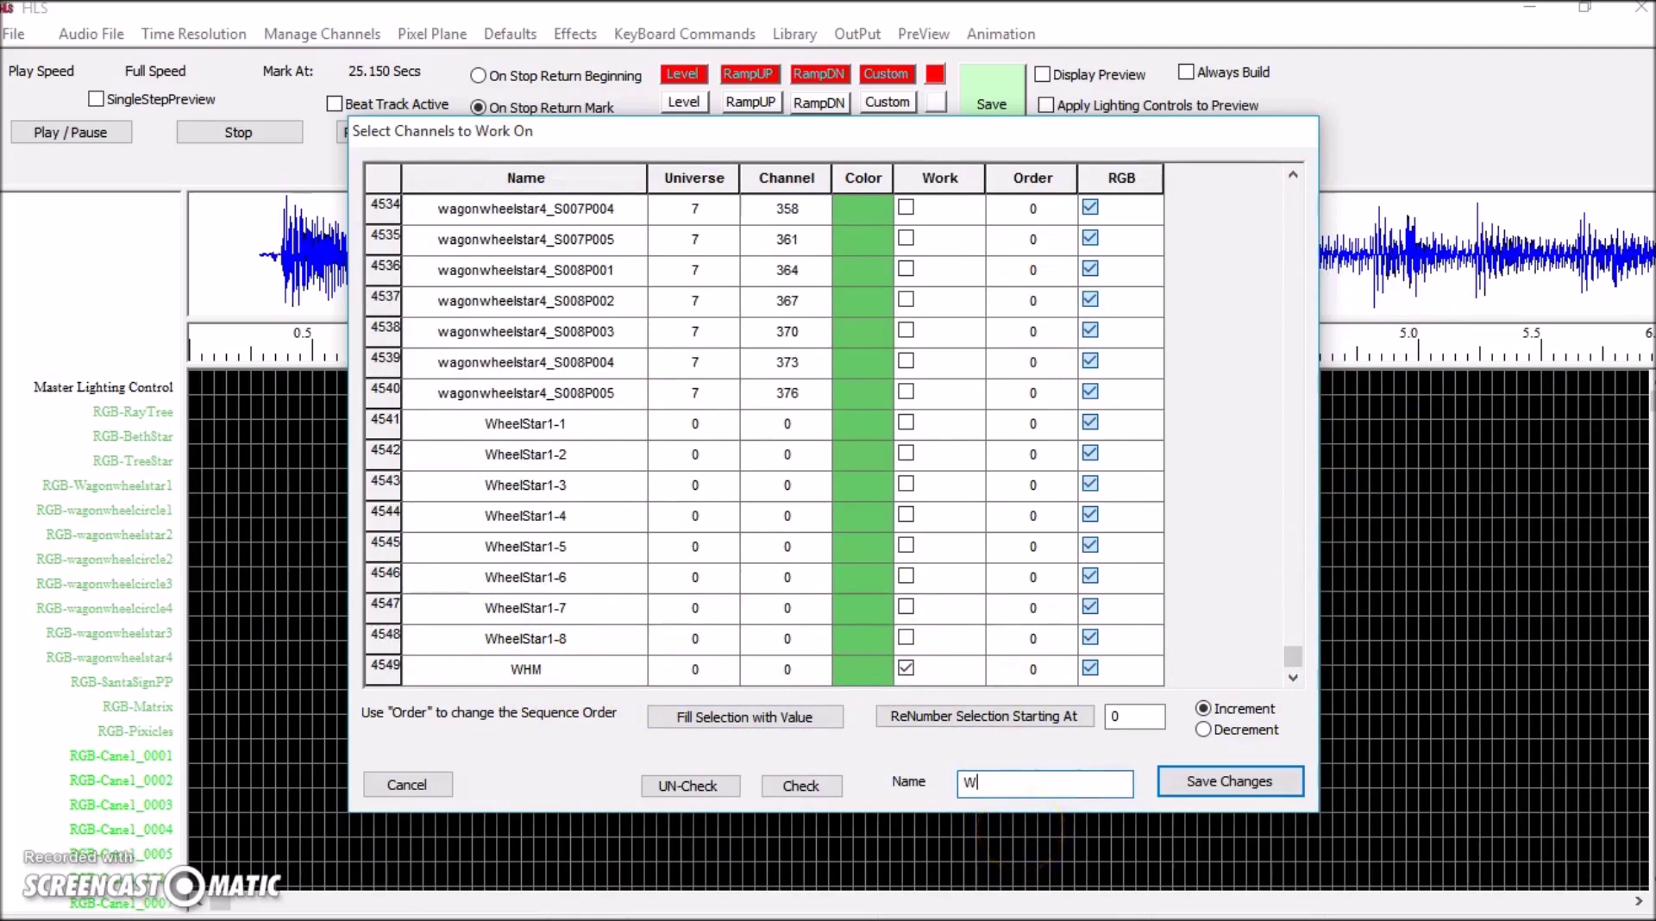
left_click(1173, 783)
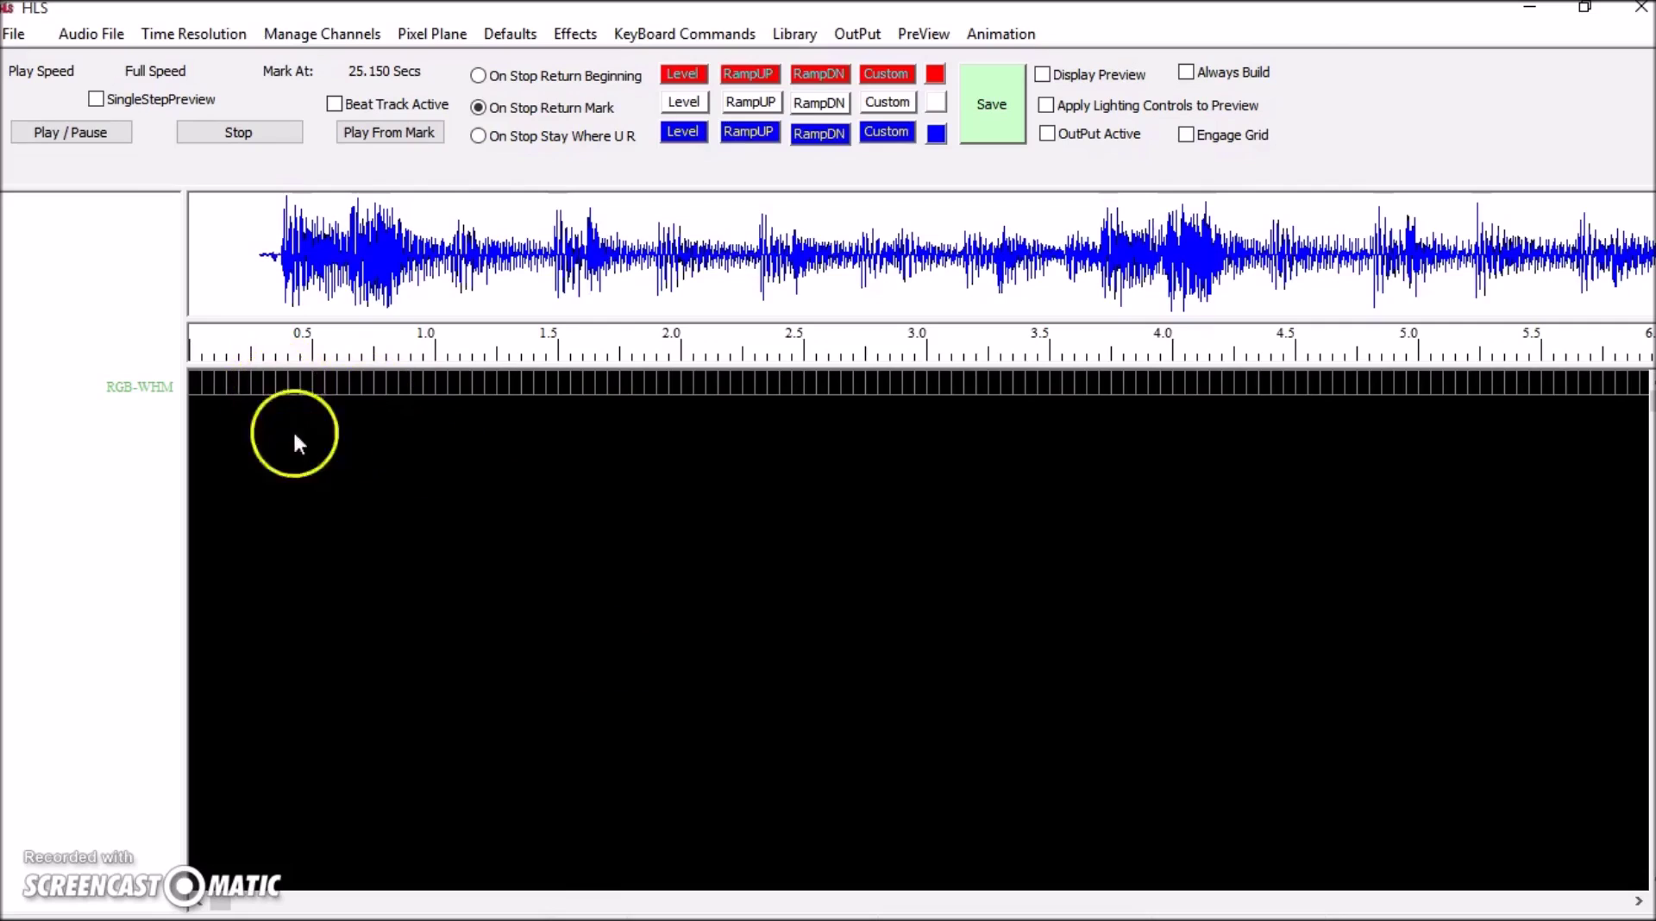
Step: Start an HLS custom PixelPlane effect on the WHM channel and select a time range from about 0.35 to 4.15 seconds
right_click(281, 384)
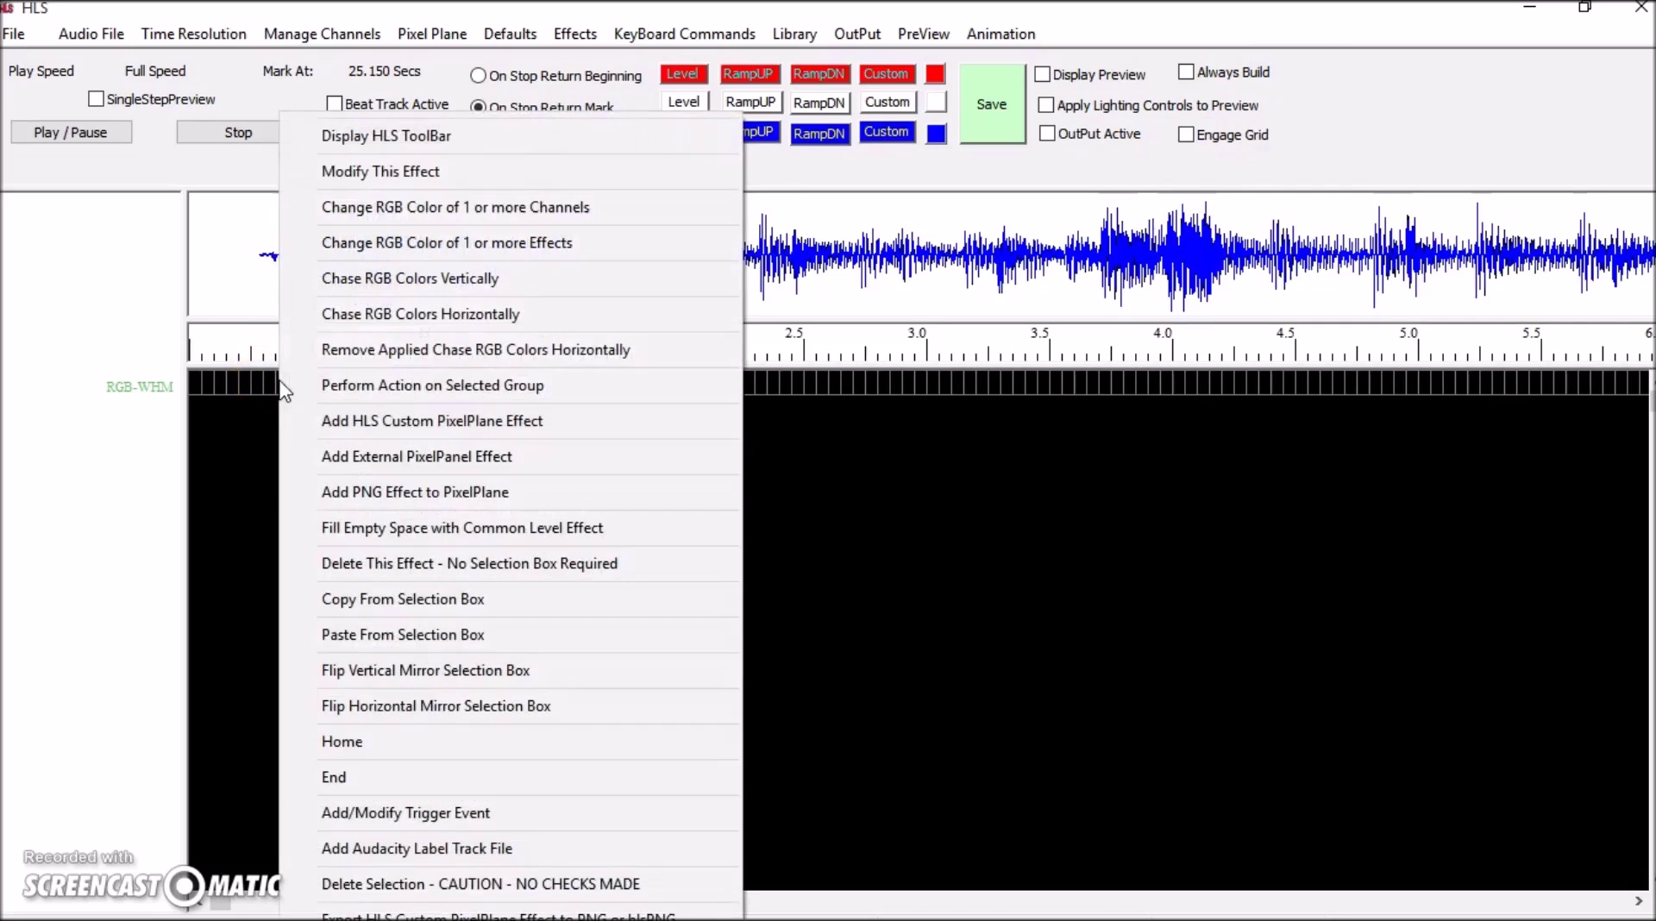
left_click(388, 420)
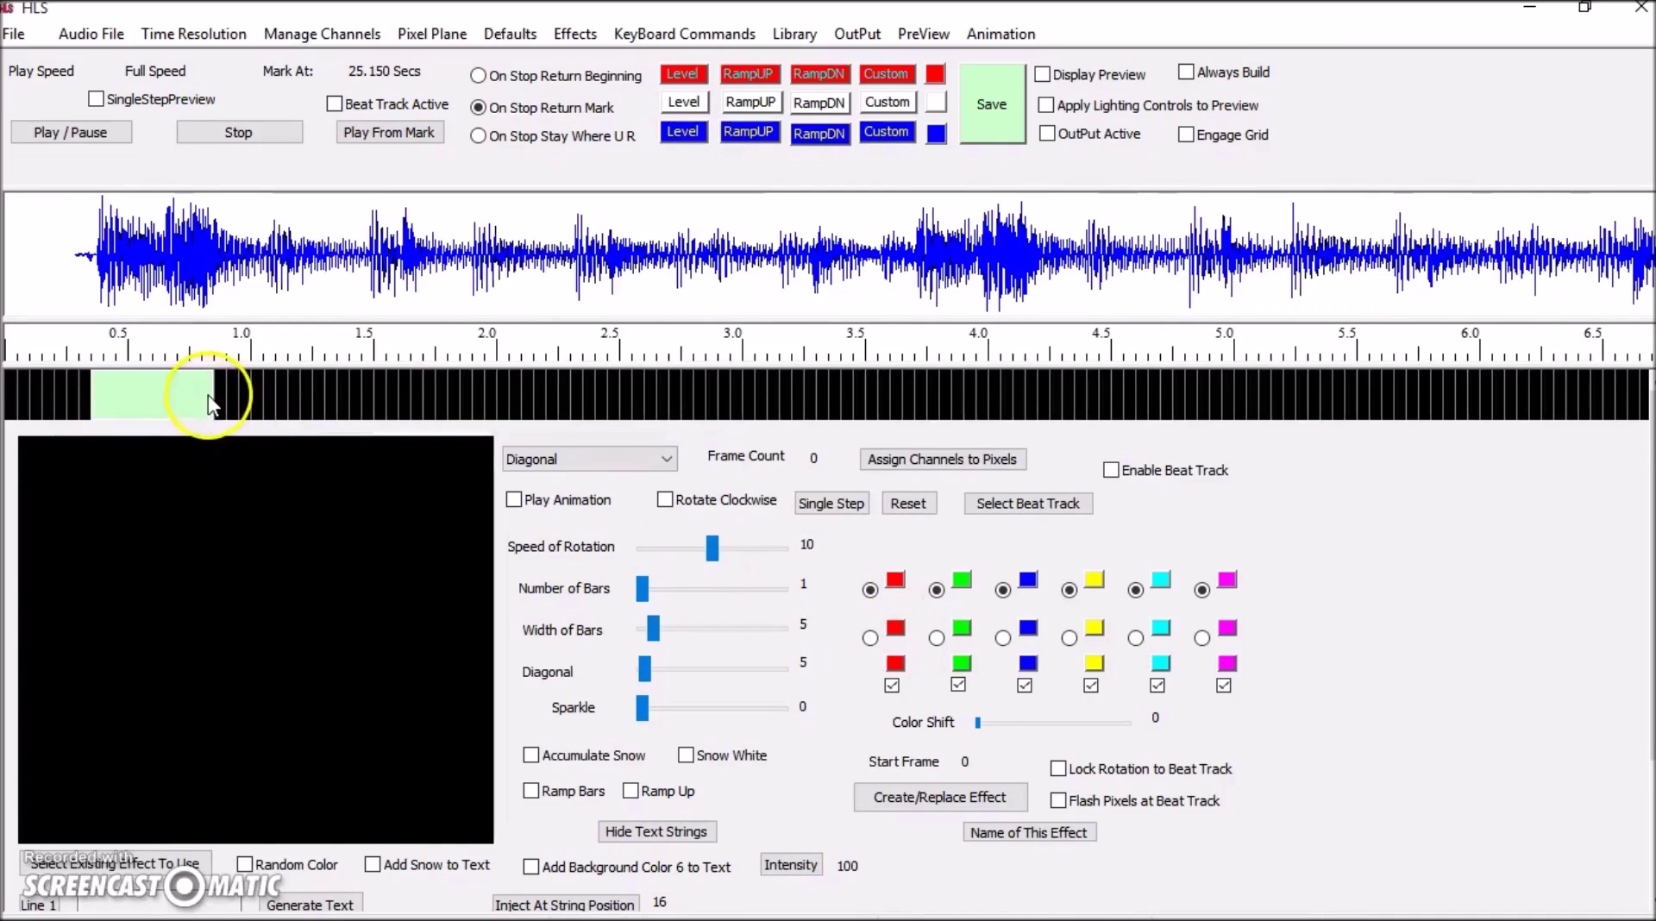
left_click_drag(647, 414, 1018, 393)
Step: Configure a VerticalBars effect with rotation speed 0 and 4 bars, preview the animation, and reset its frame count
left_click(602, 457)
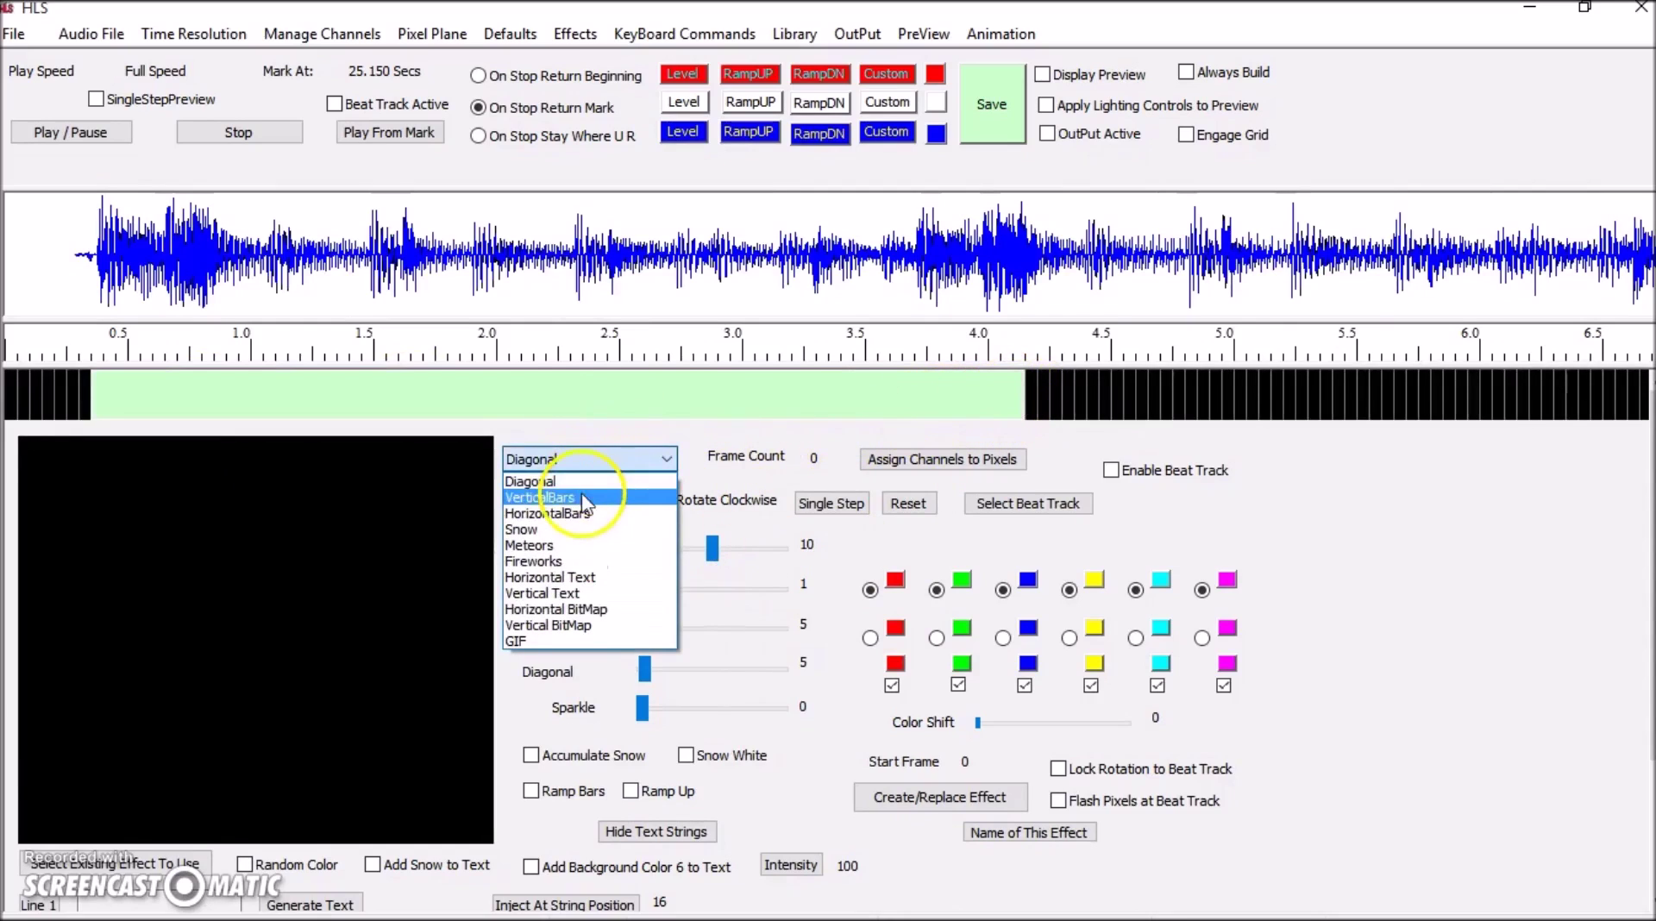
left_click(577, 499)
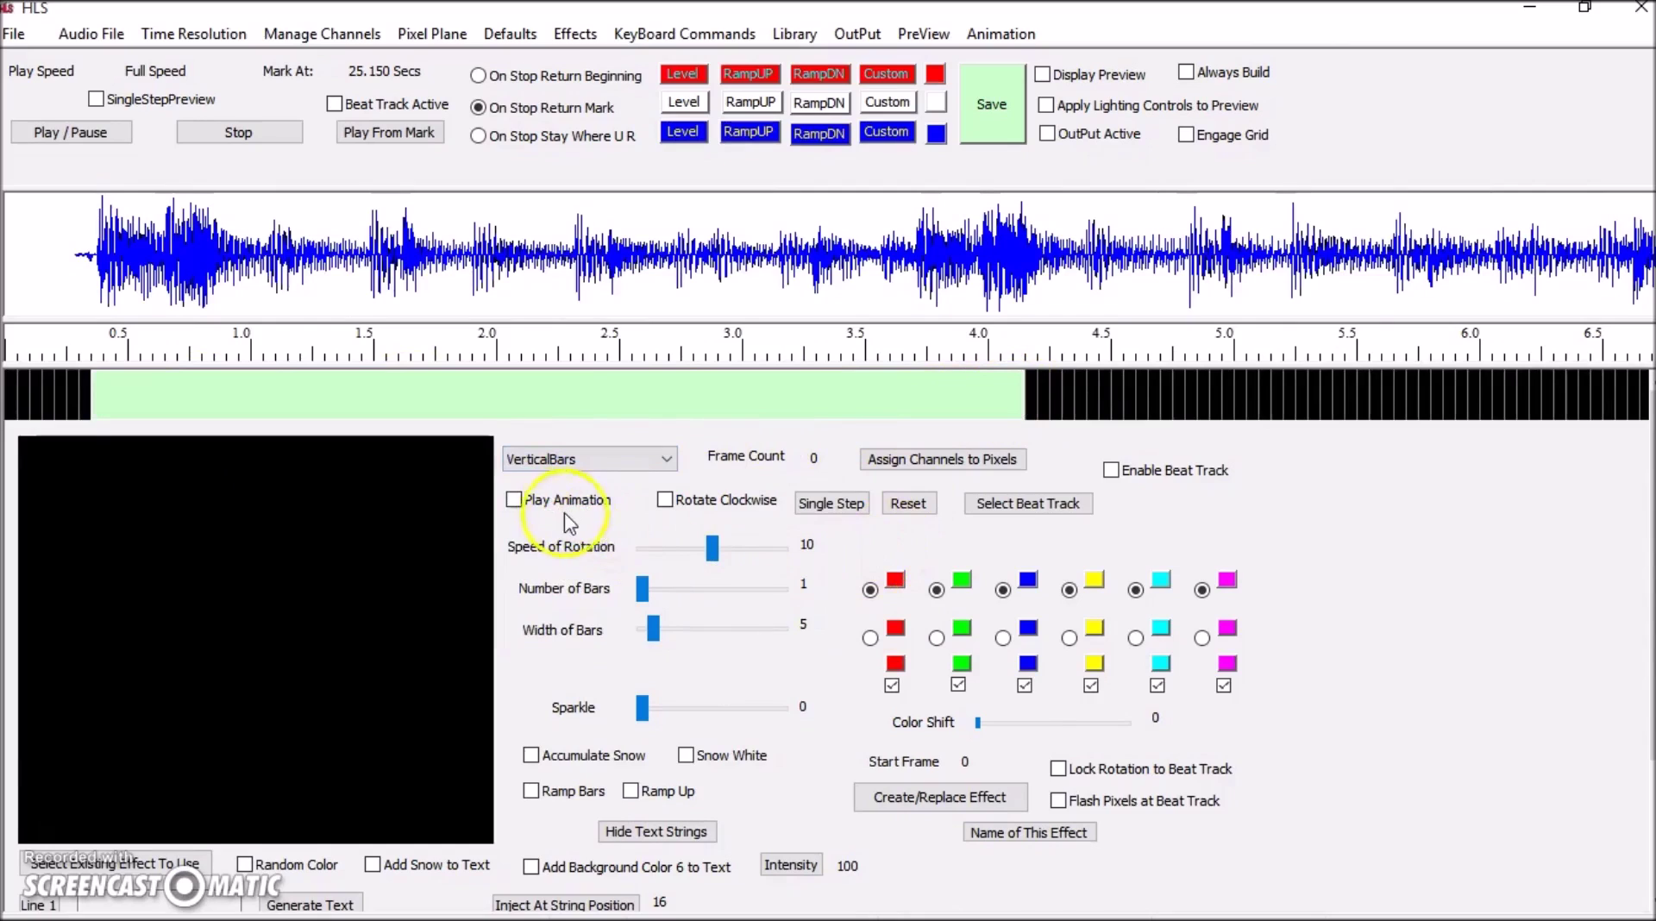
left_click(514, 501)
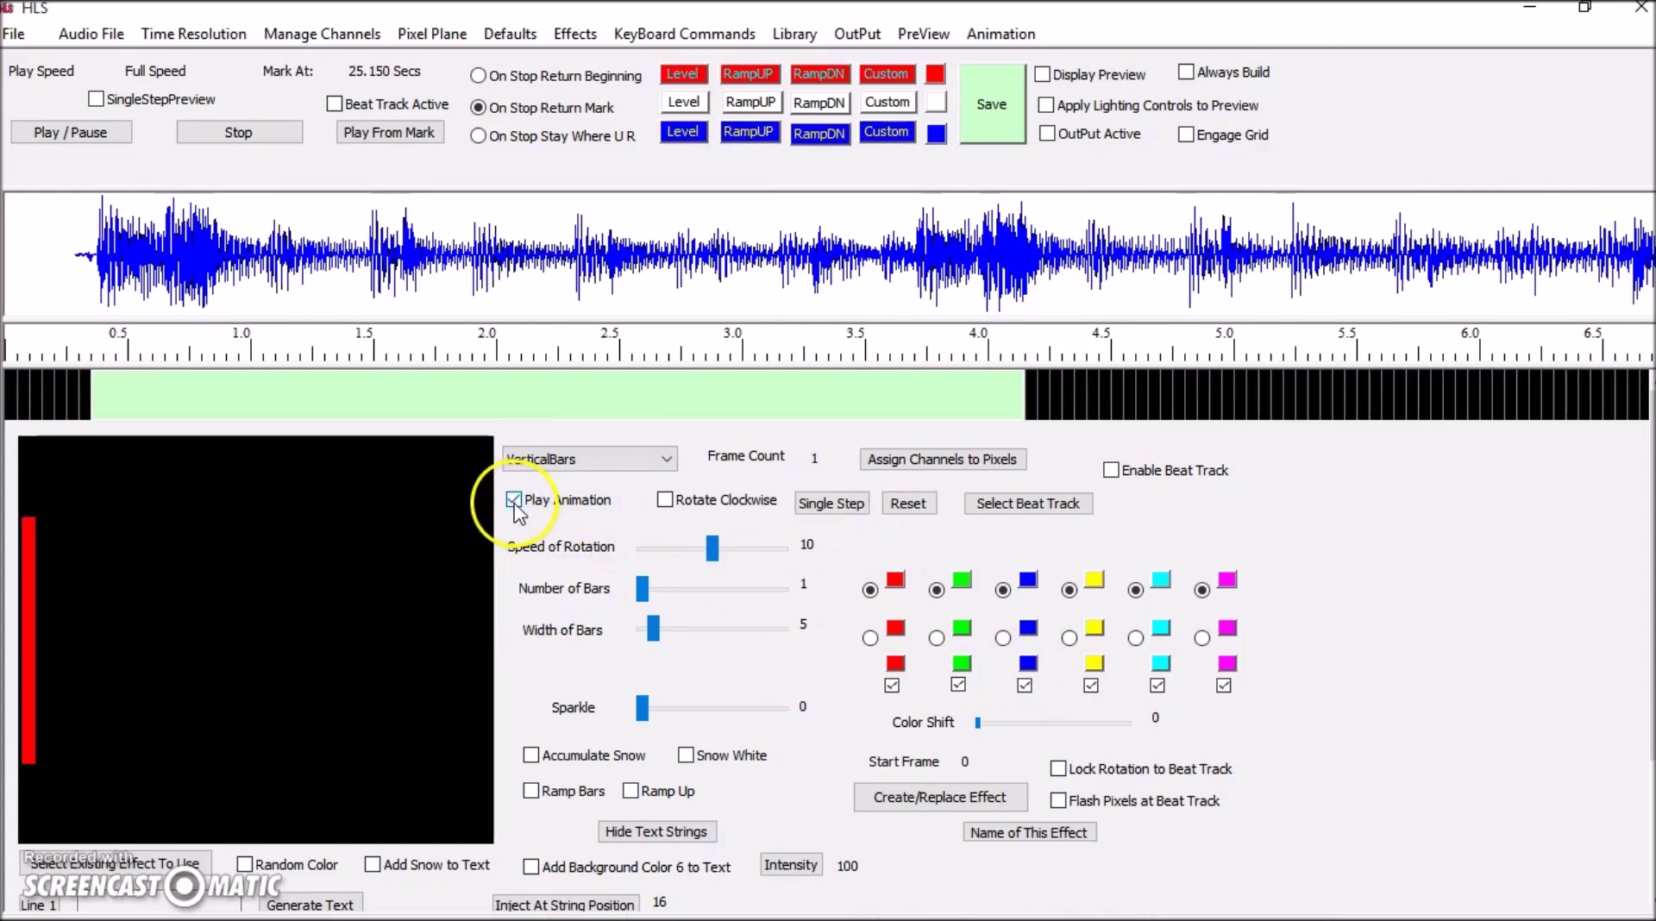
left_click_drag(712, 548, 684, 593)
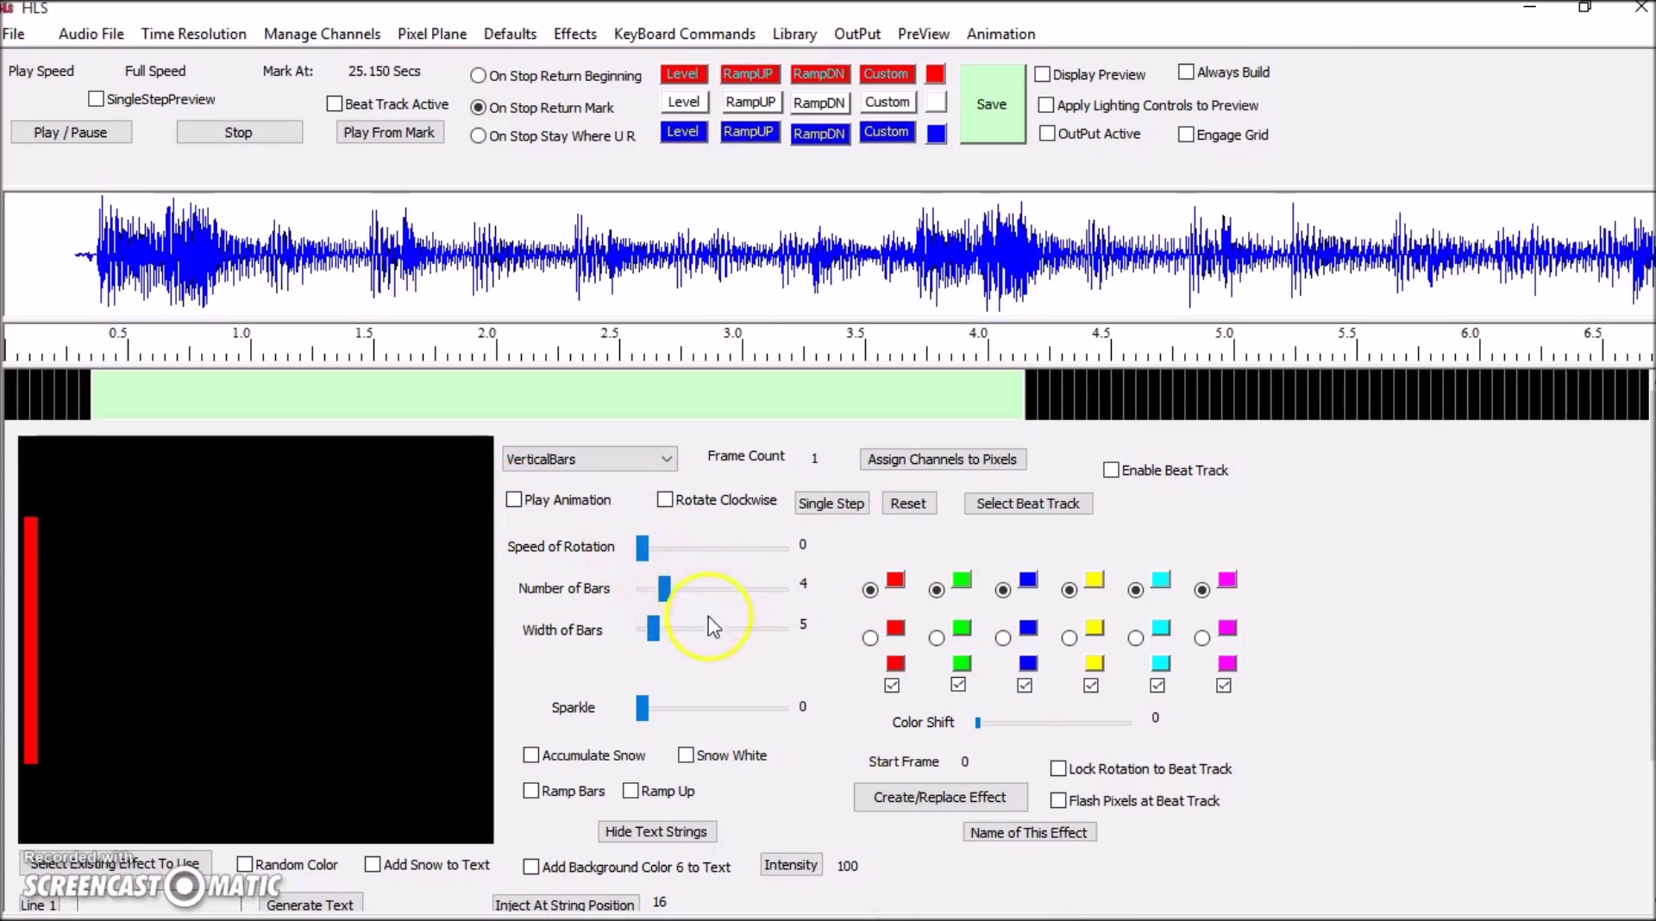
left_click(514, 500)
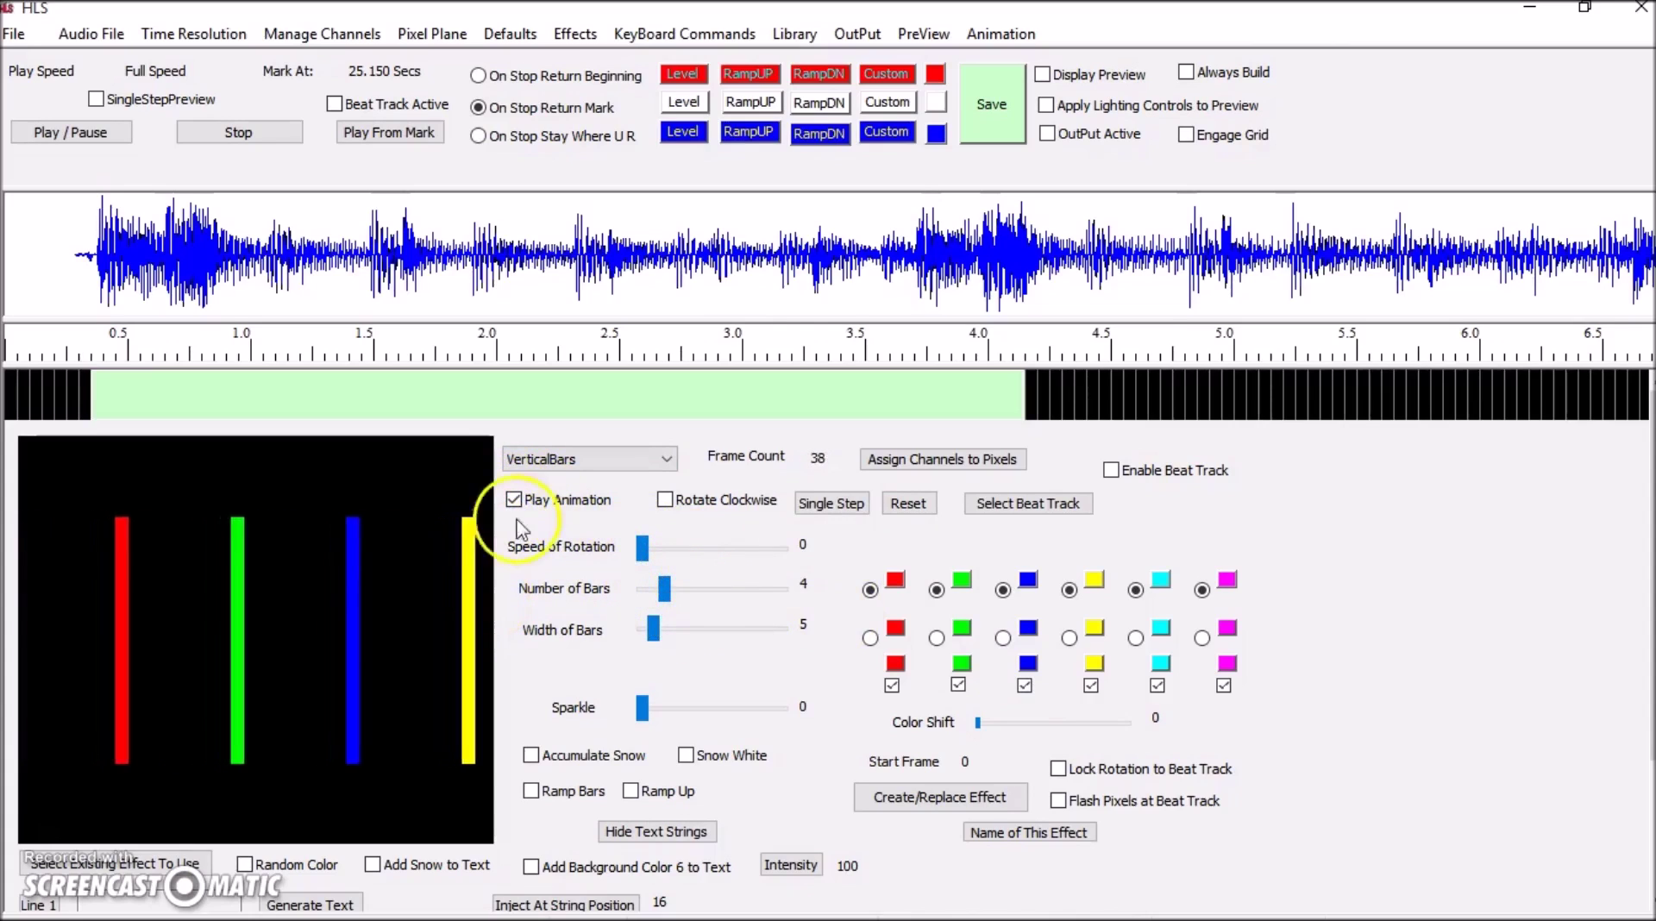
left_click(514, 501)
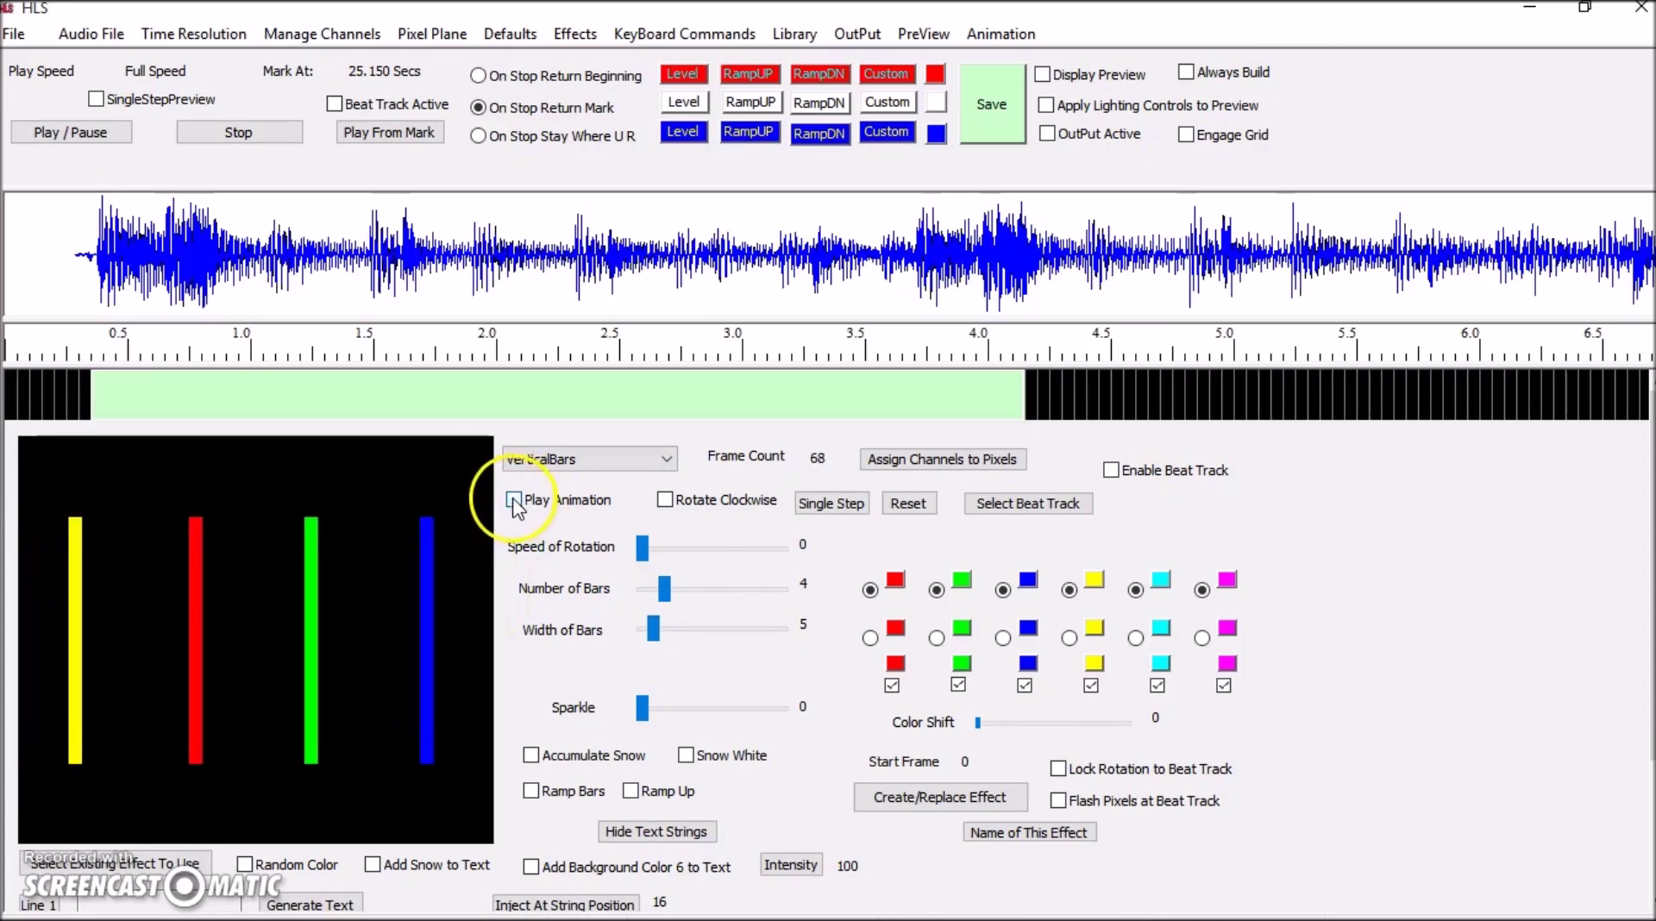
left_click(908, 504)
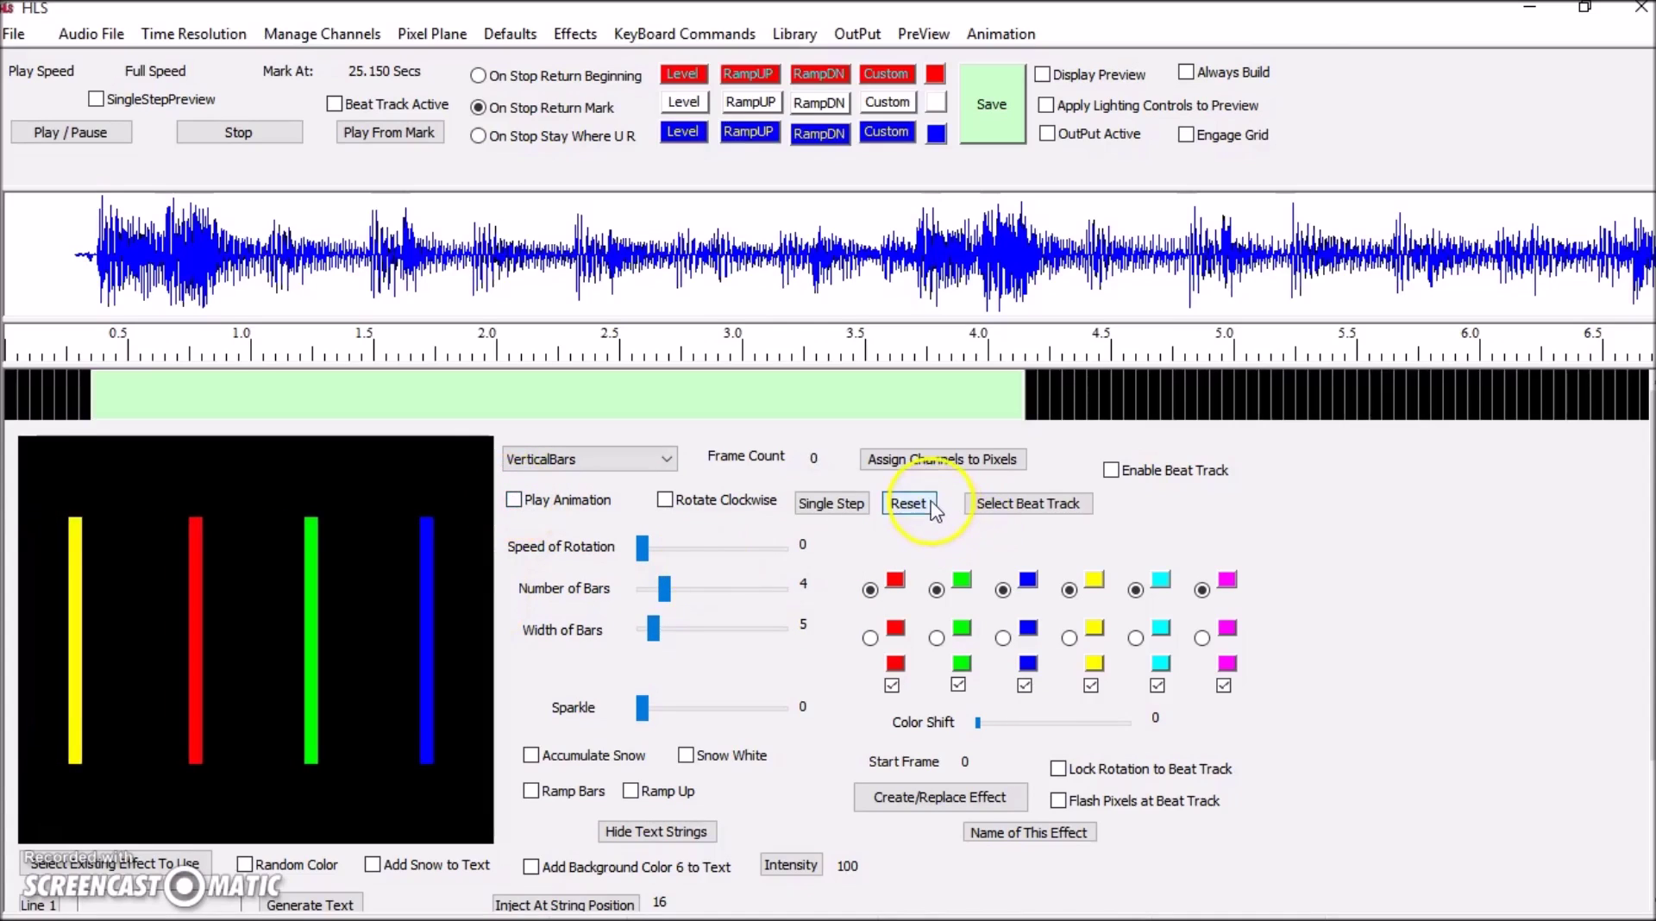
Step: Name the effect WHMTest, generate and save its frames on the WHM channel, and finish the effect setup
left_click(1005, 837)
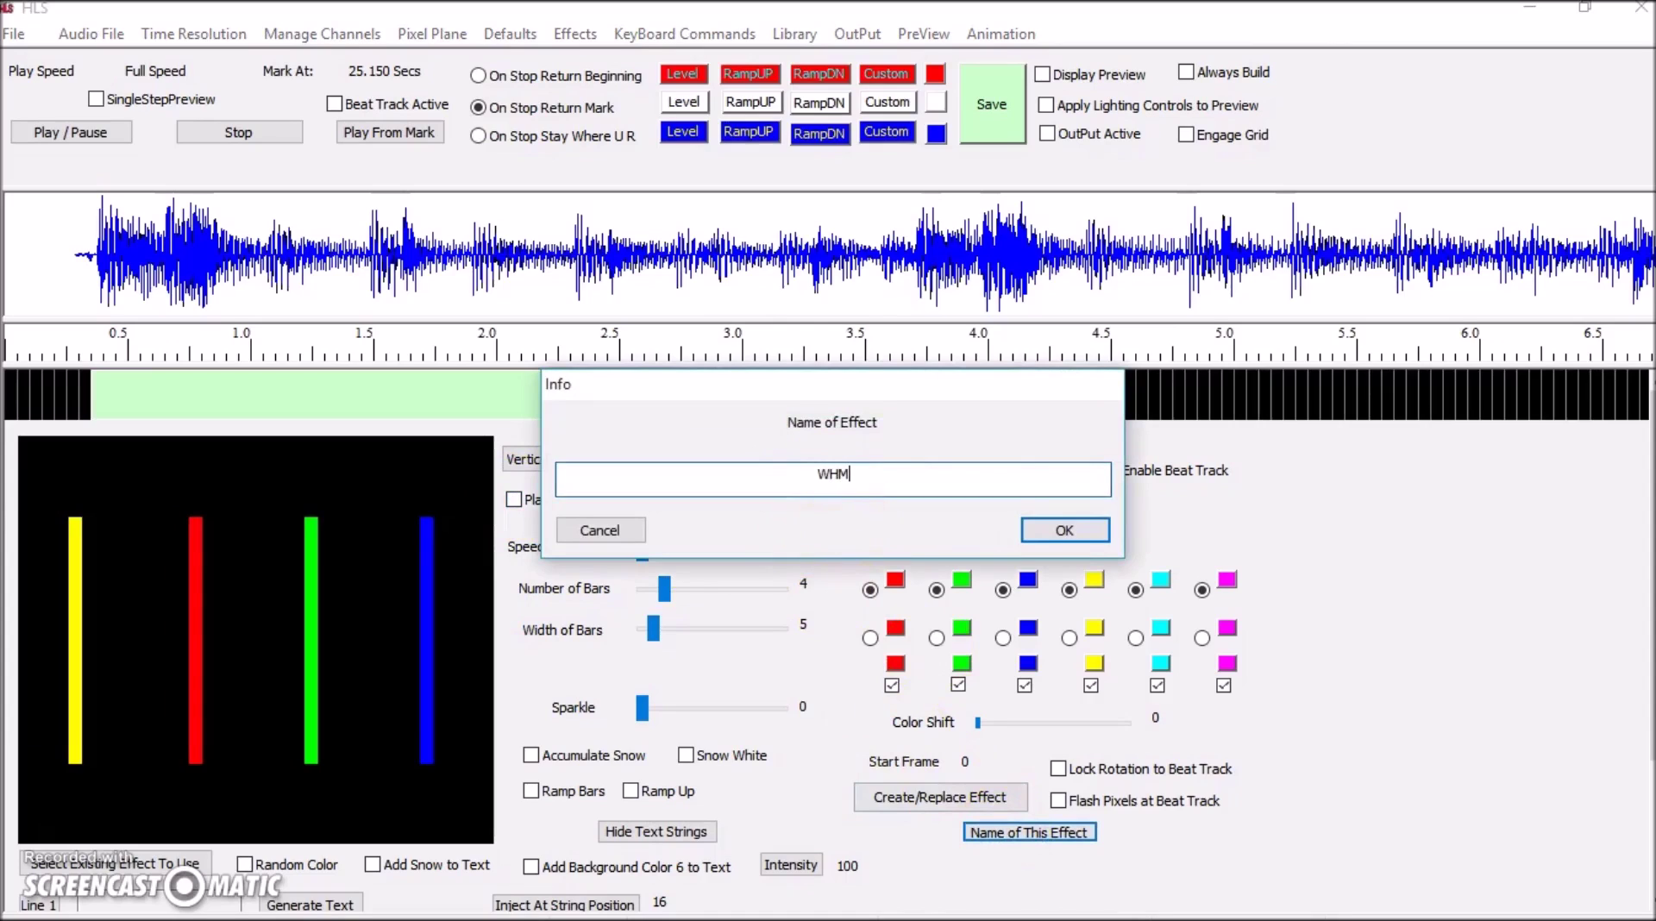
type("WHMTest")
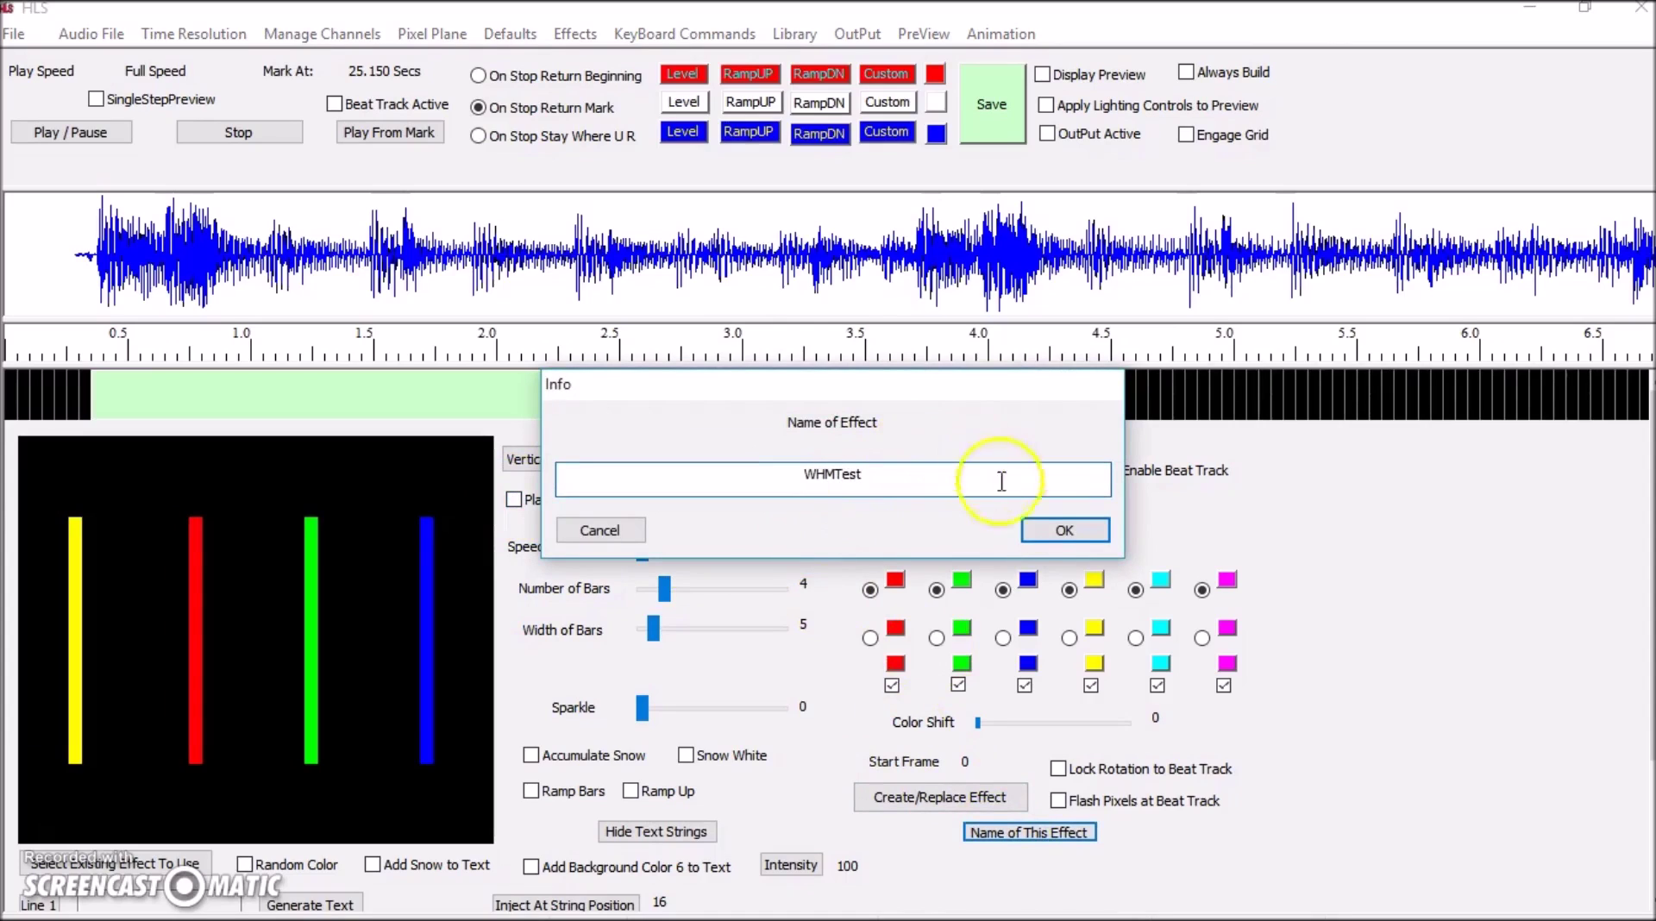
left_click(1064, 529)
left_click(967, 800)
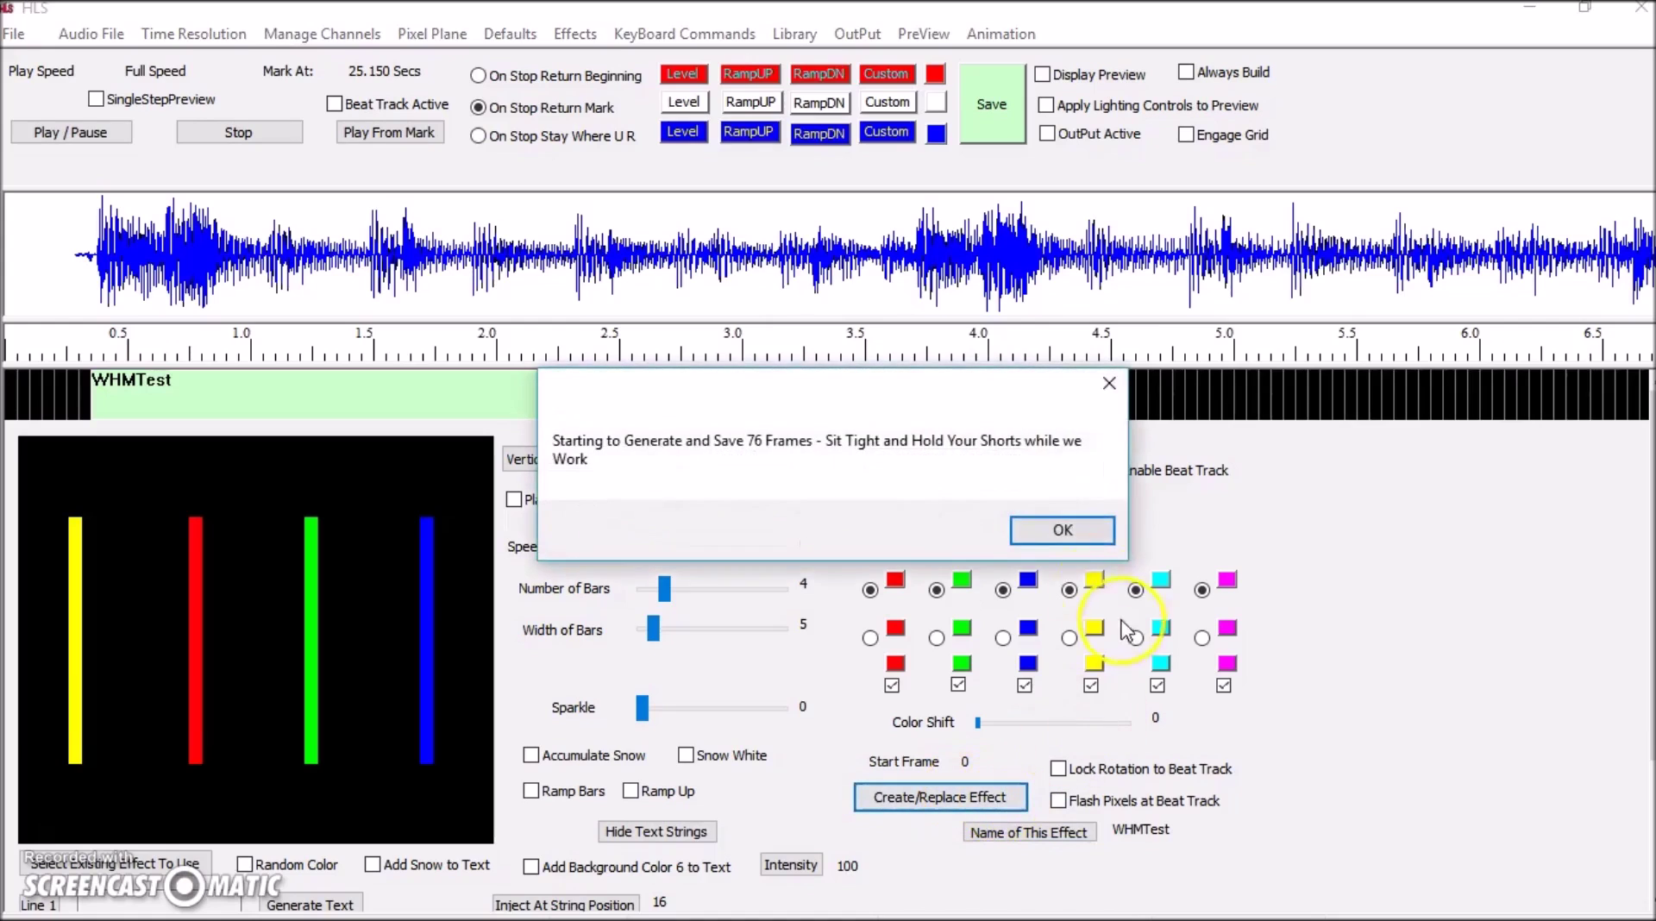
left_click(1078, 530)
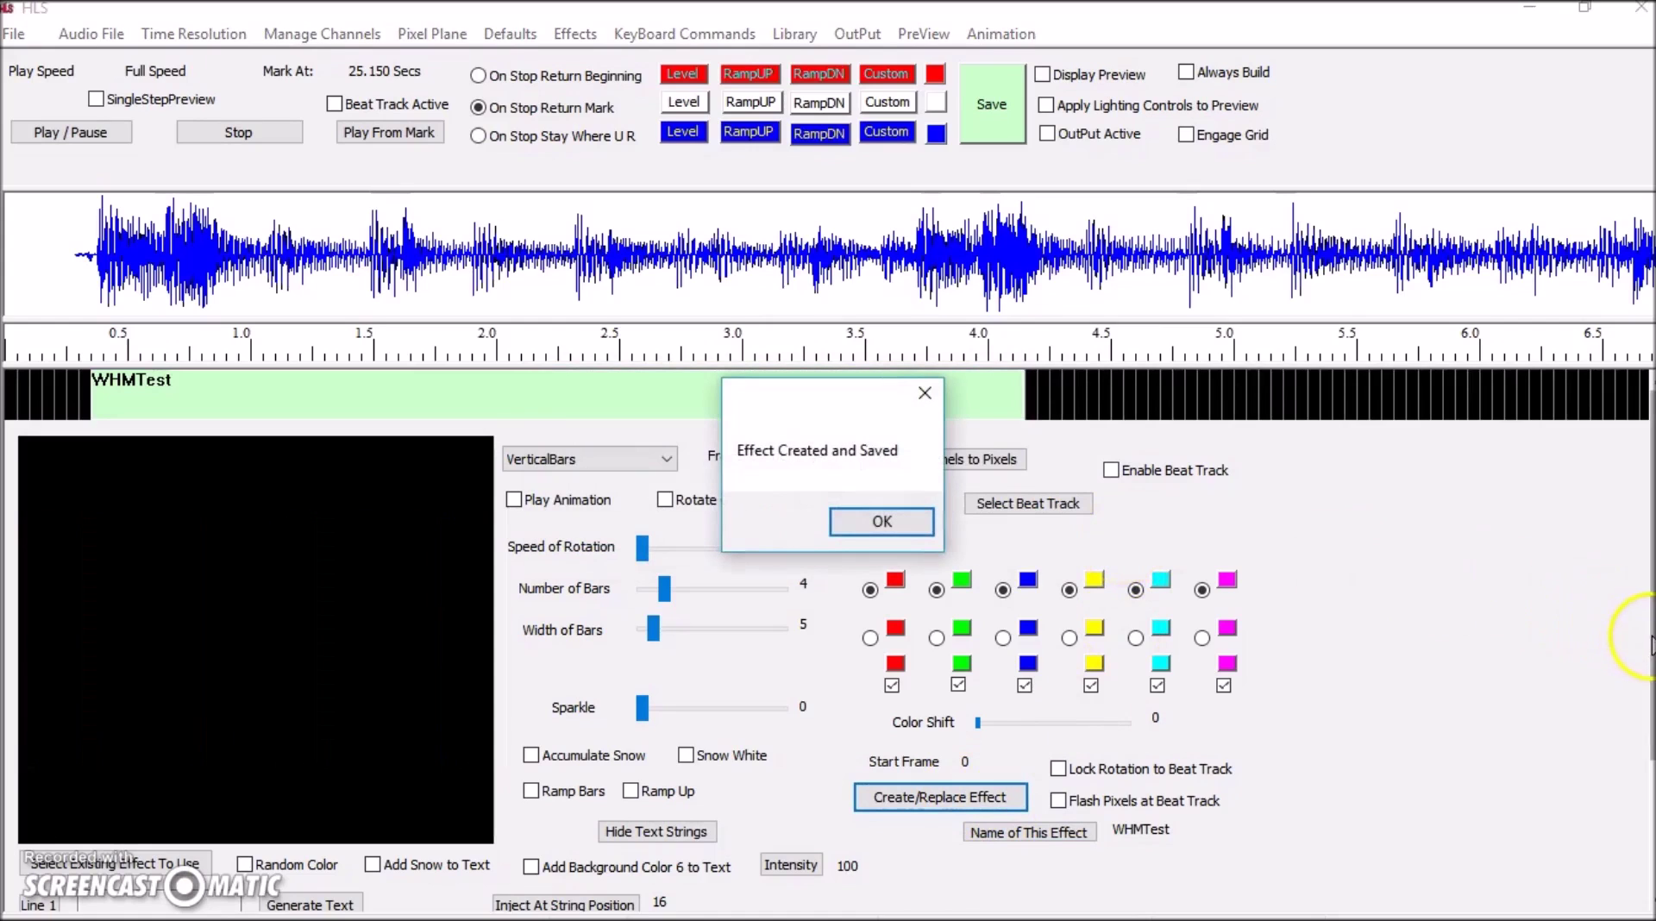
left_click(873, 520)
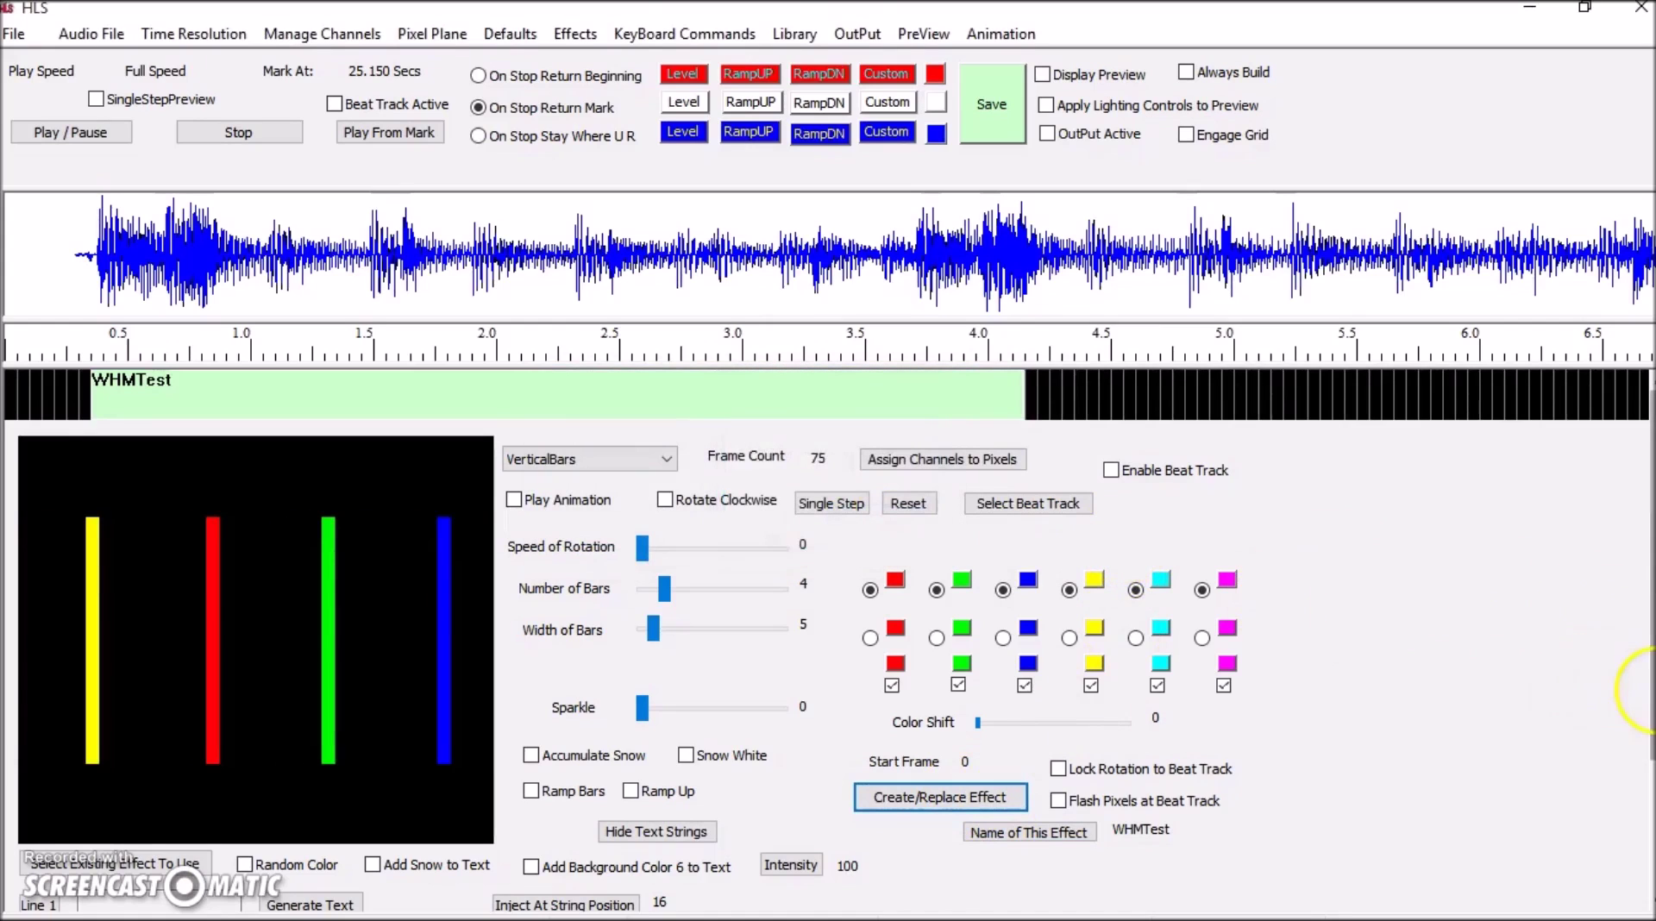
scroll(1648, 689, "down", 3)
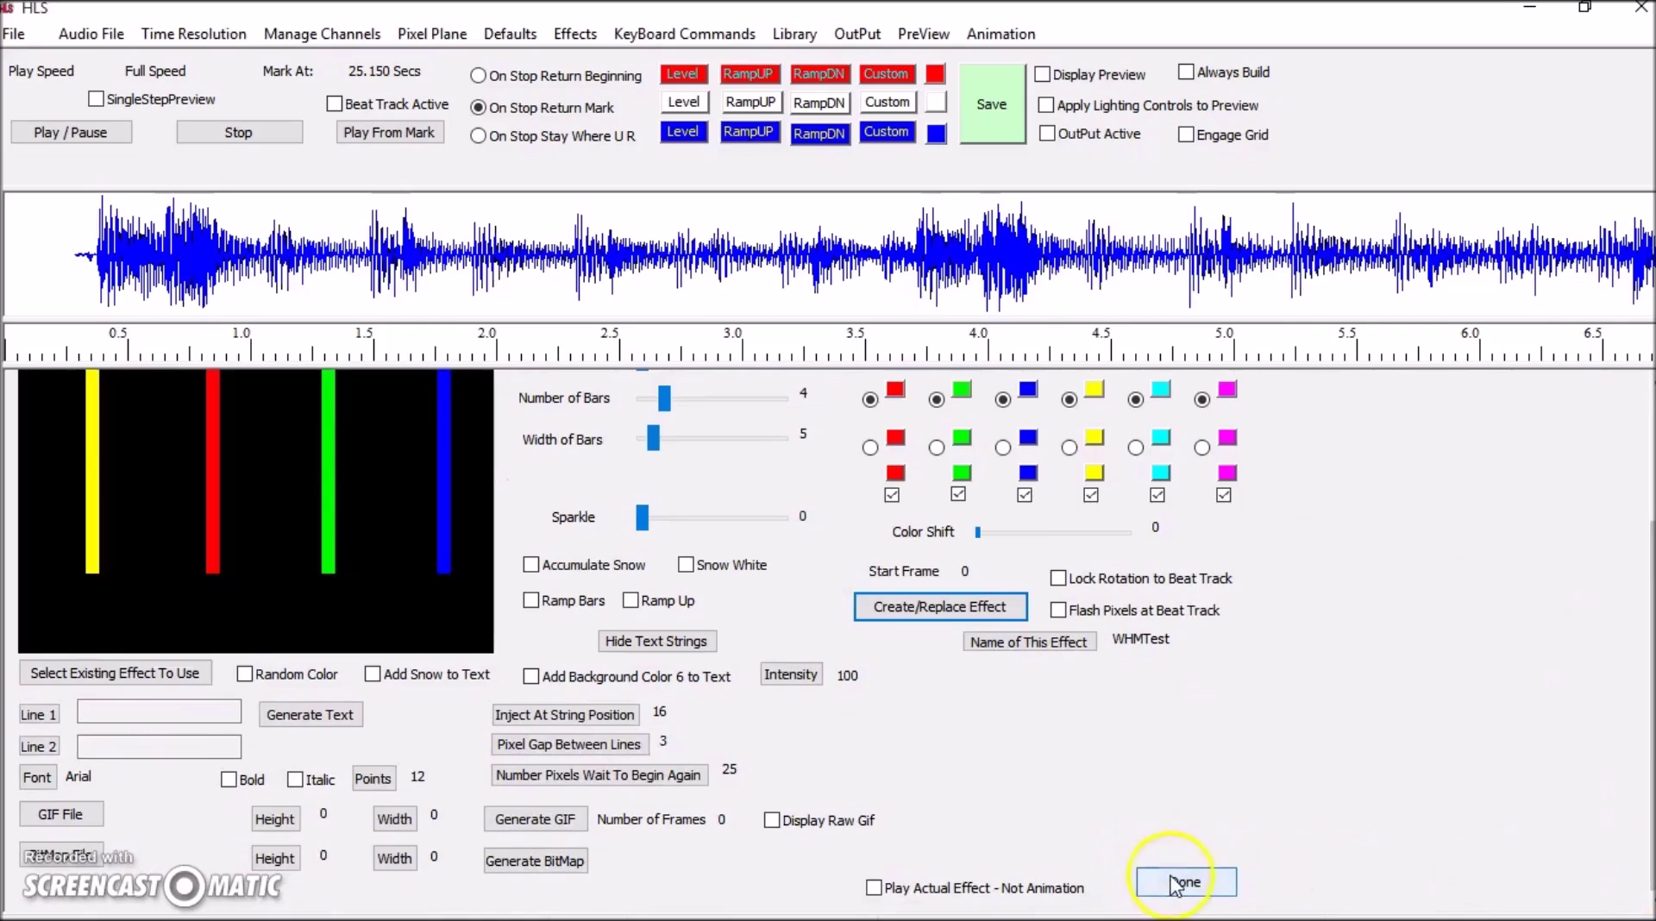
left_click(1185, 881)
left_click(869, 528)
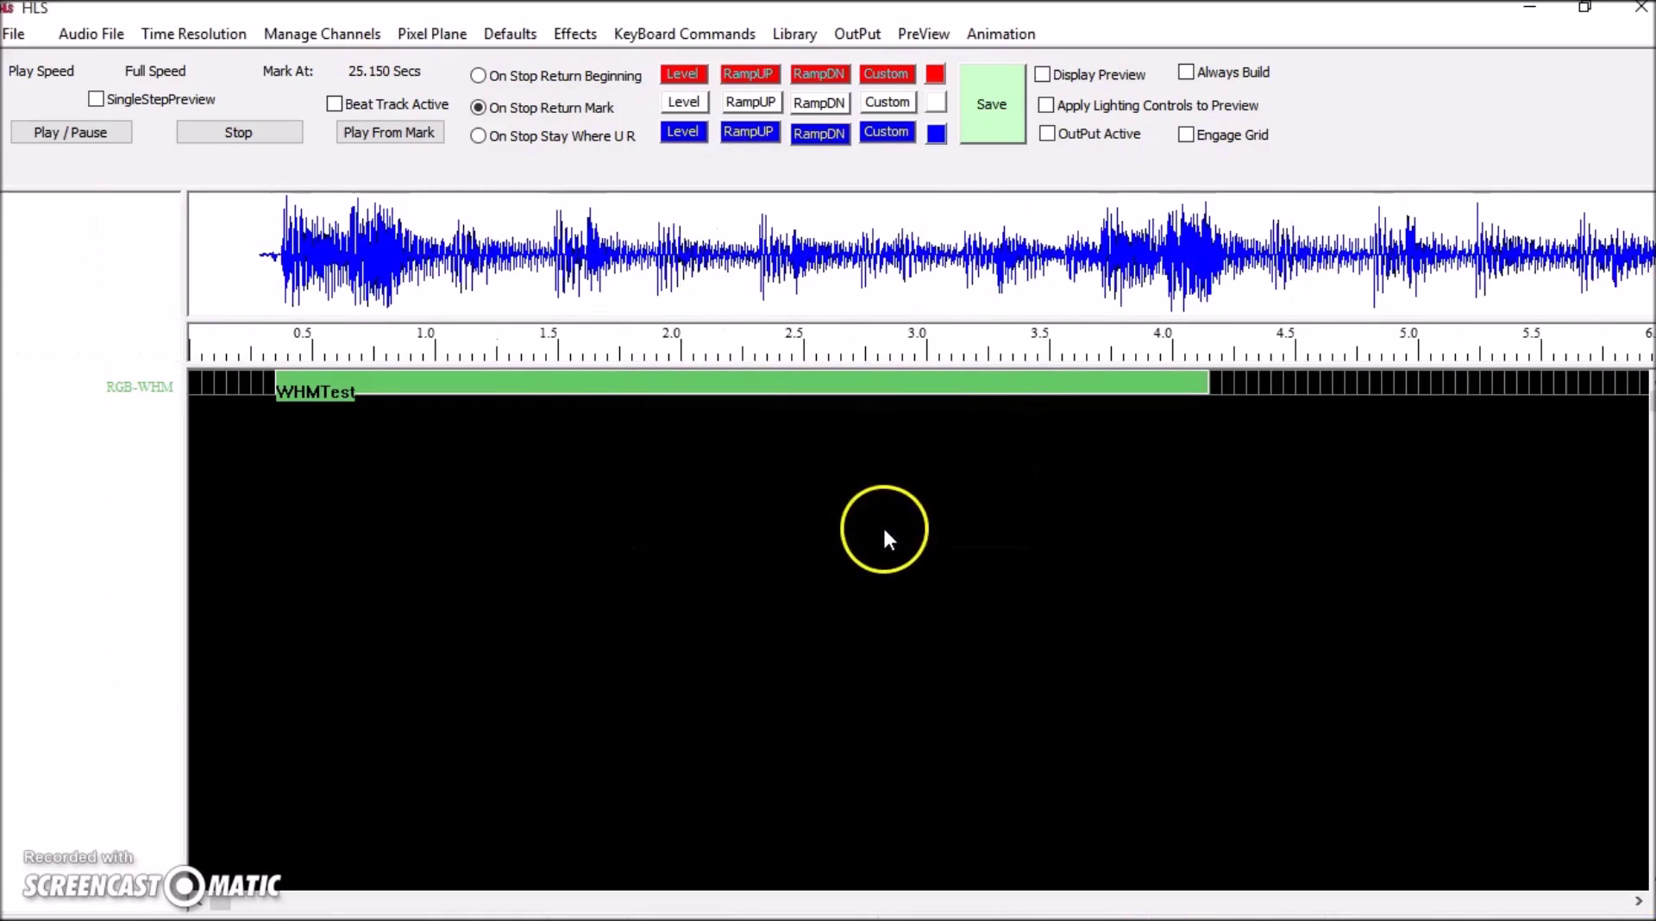
Step: Enable Always Build and the display preview, and play the WHMTest effect from the 0.250-second mark before stopping playback
left_click(1186, 72)
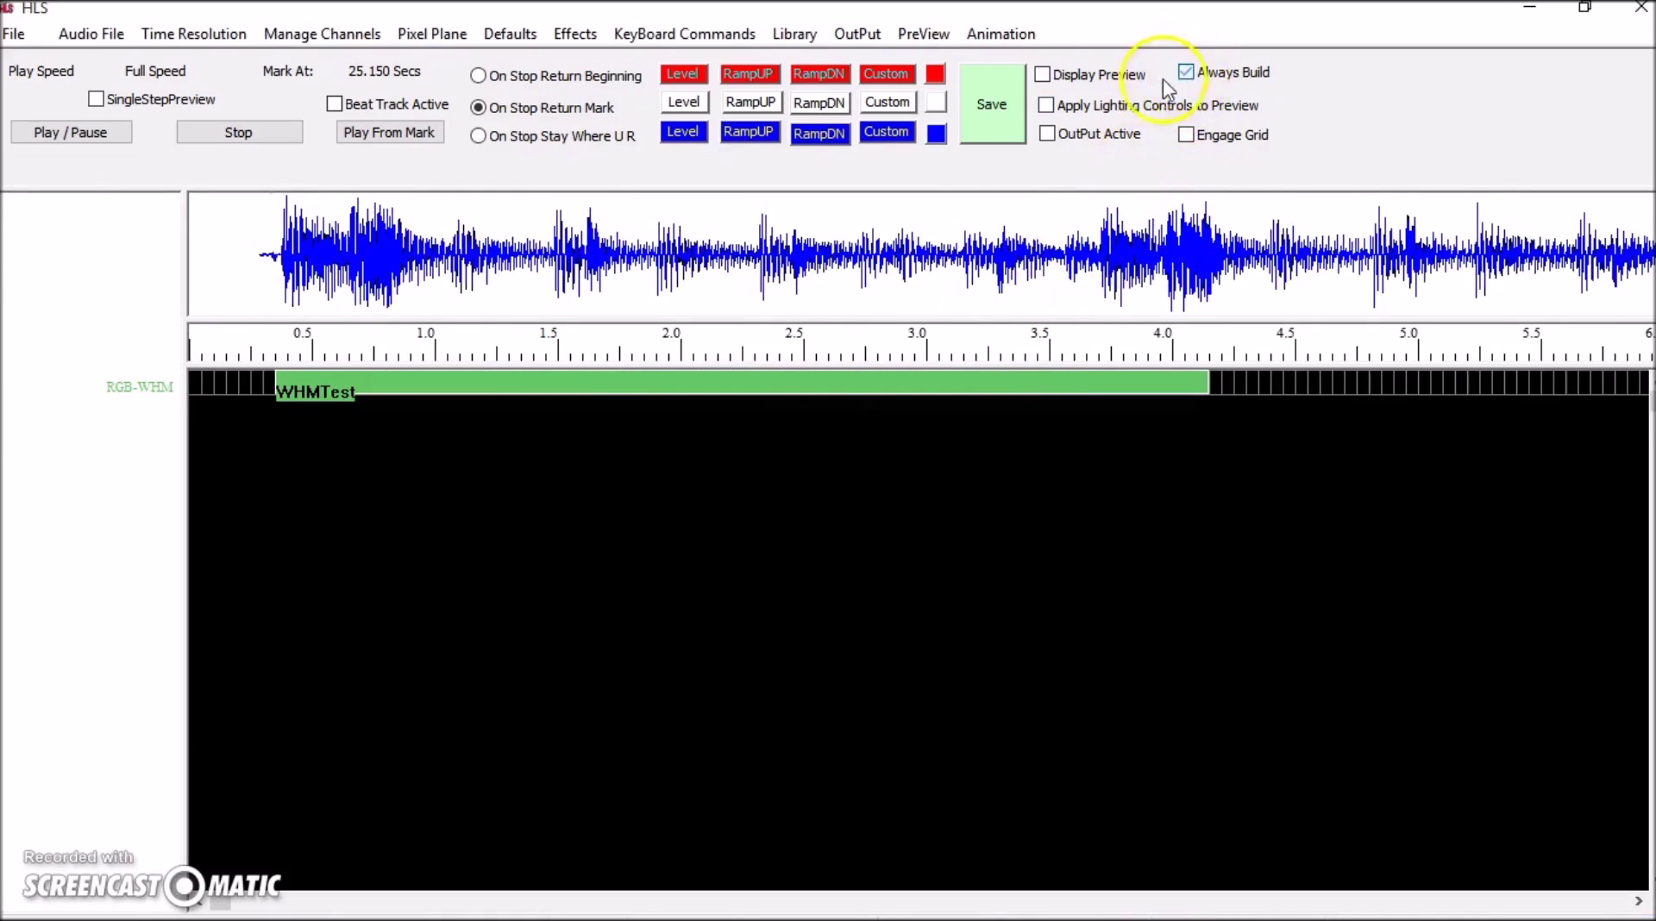
left_click(1057, 82)
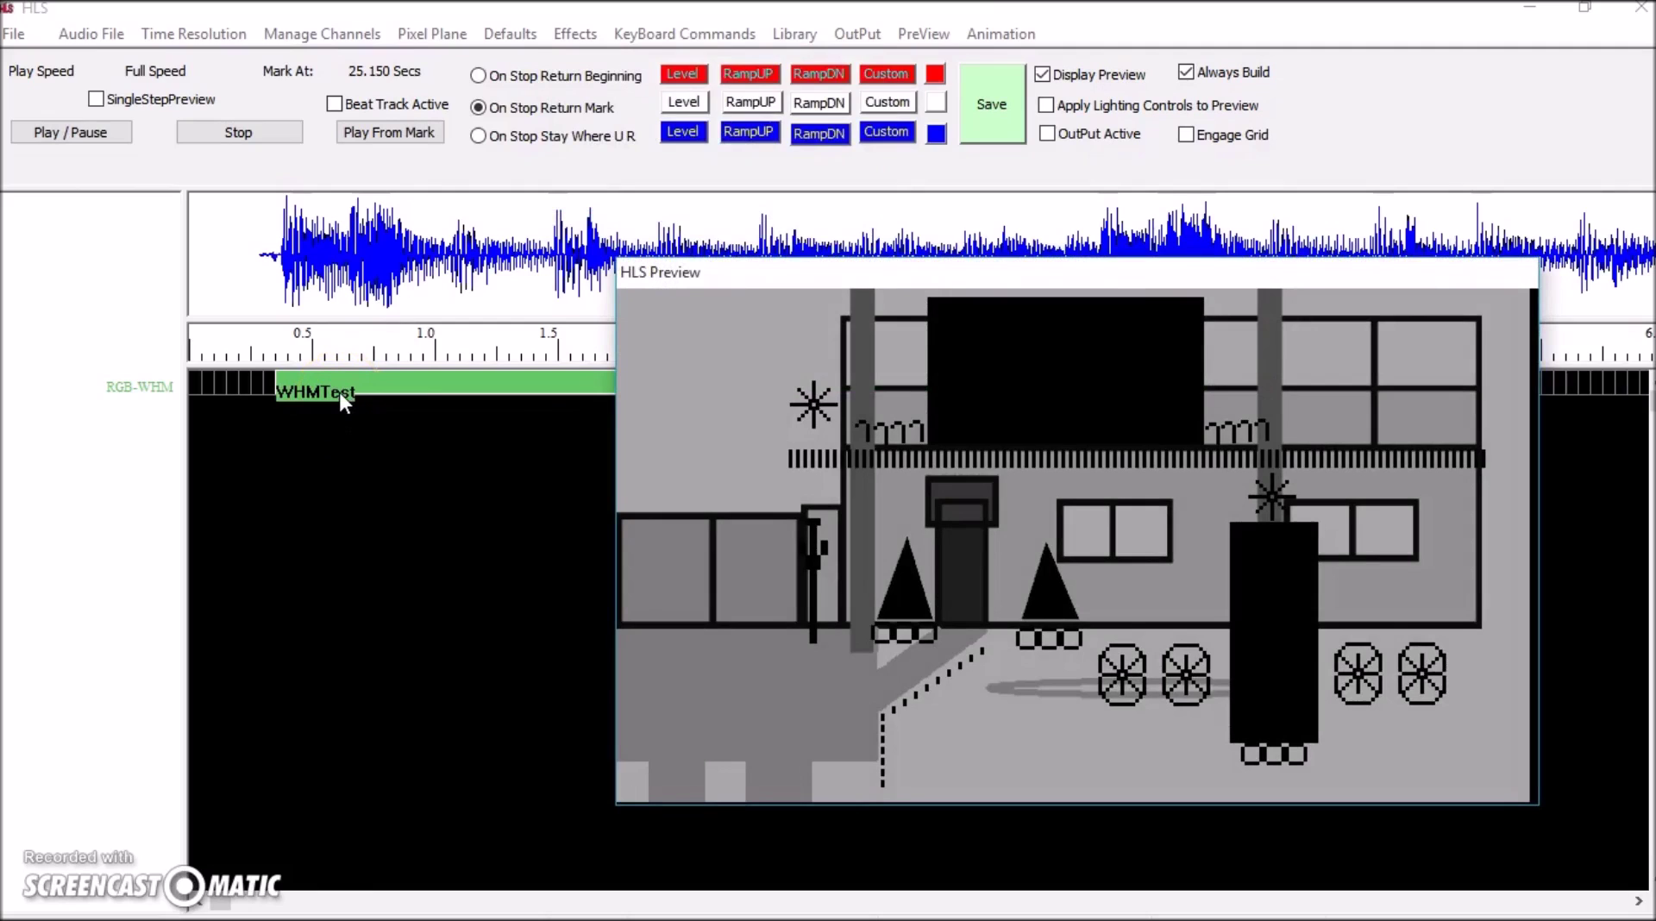
left_click(332, 229)
left_click(262, 138)
left_click(81, 130)
left_click(362, 212)
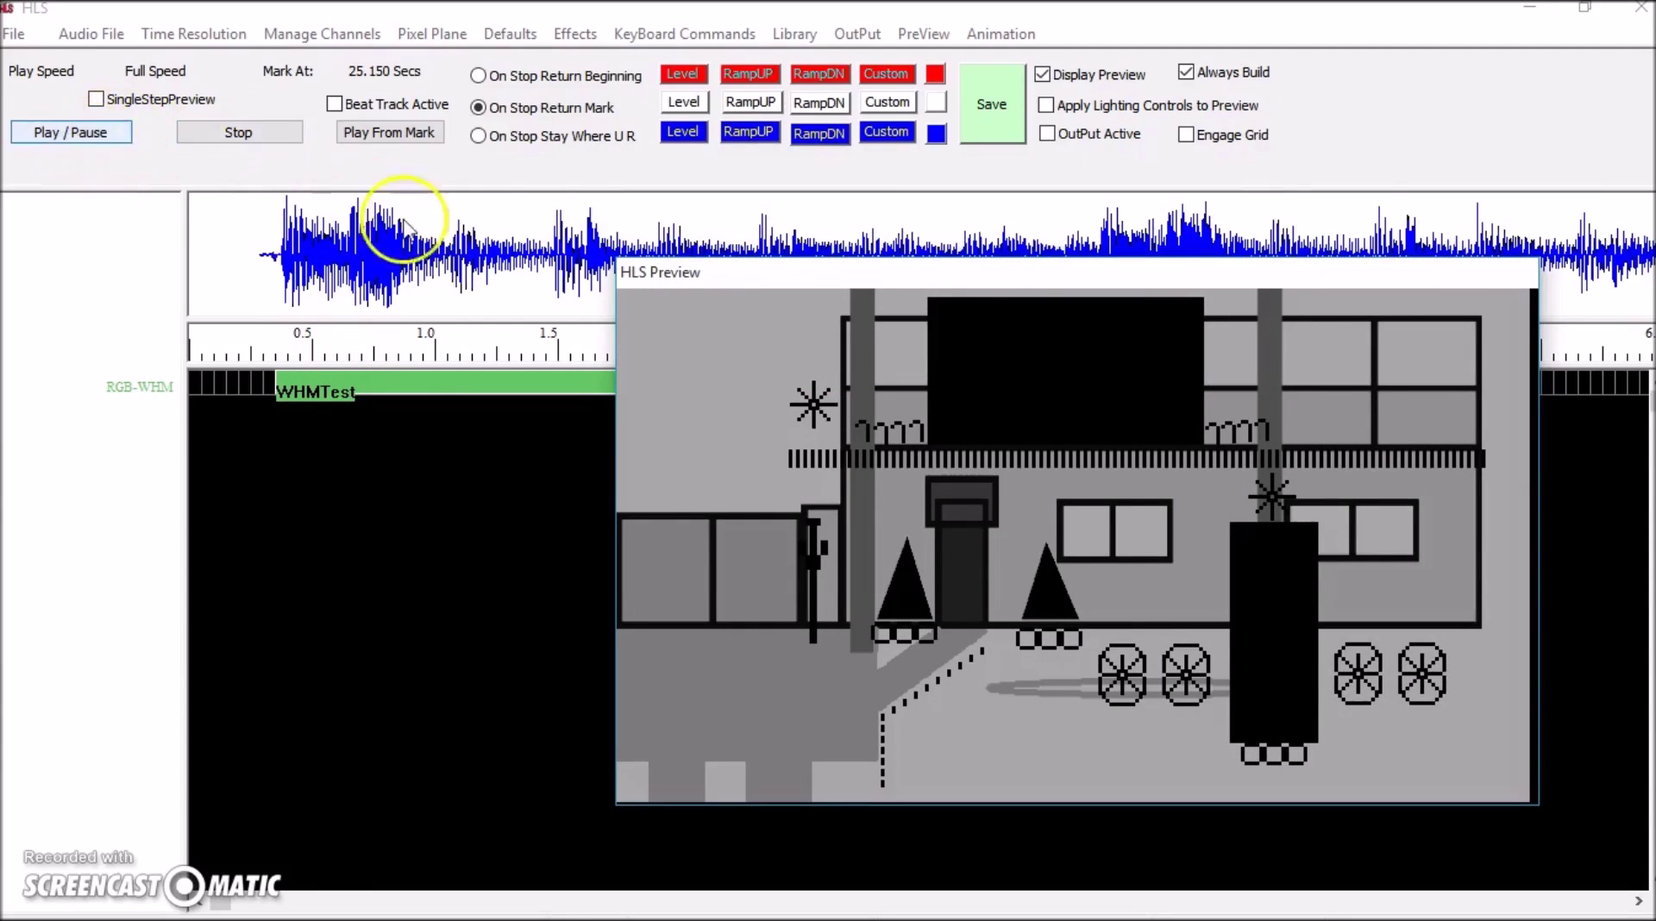
left_click(389, 131)
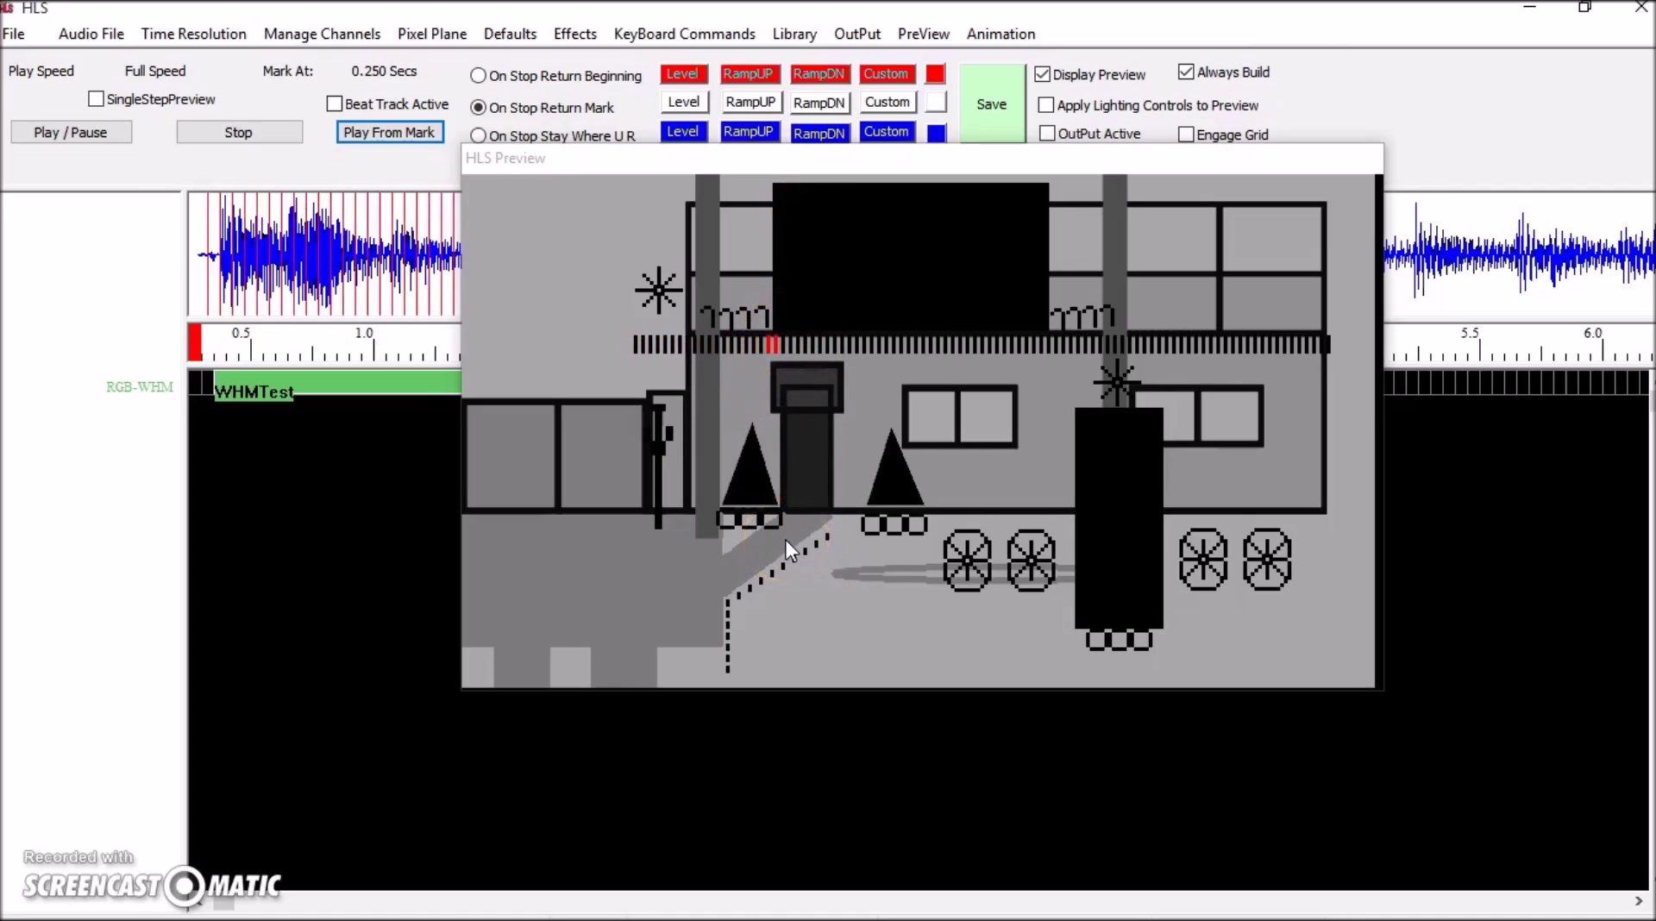
left_click(804, 489)
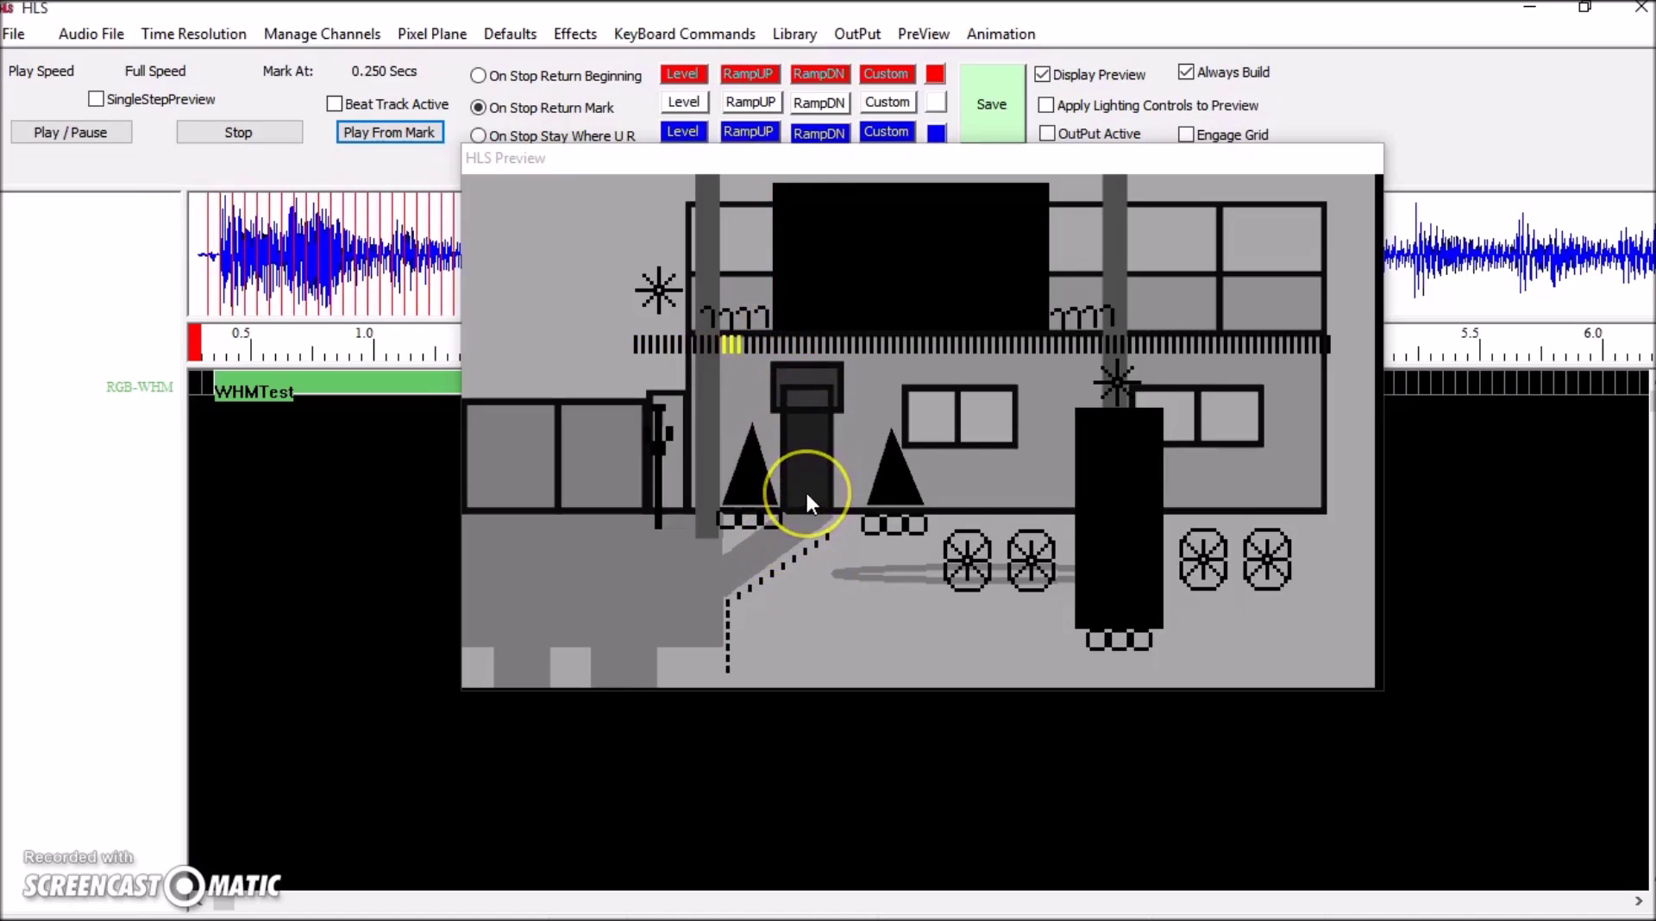
left_click(818, 264)
left_click(233, 134)
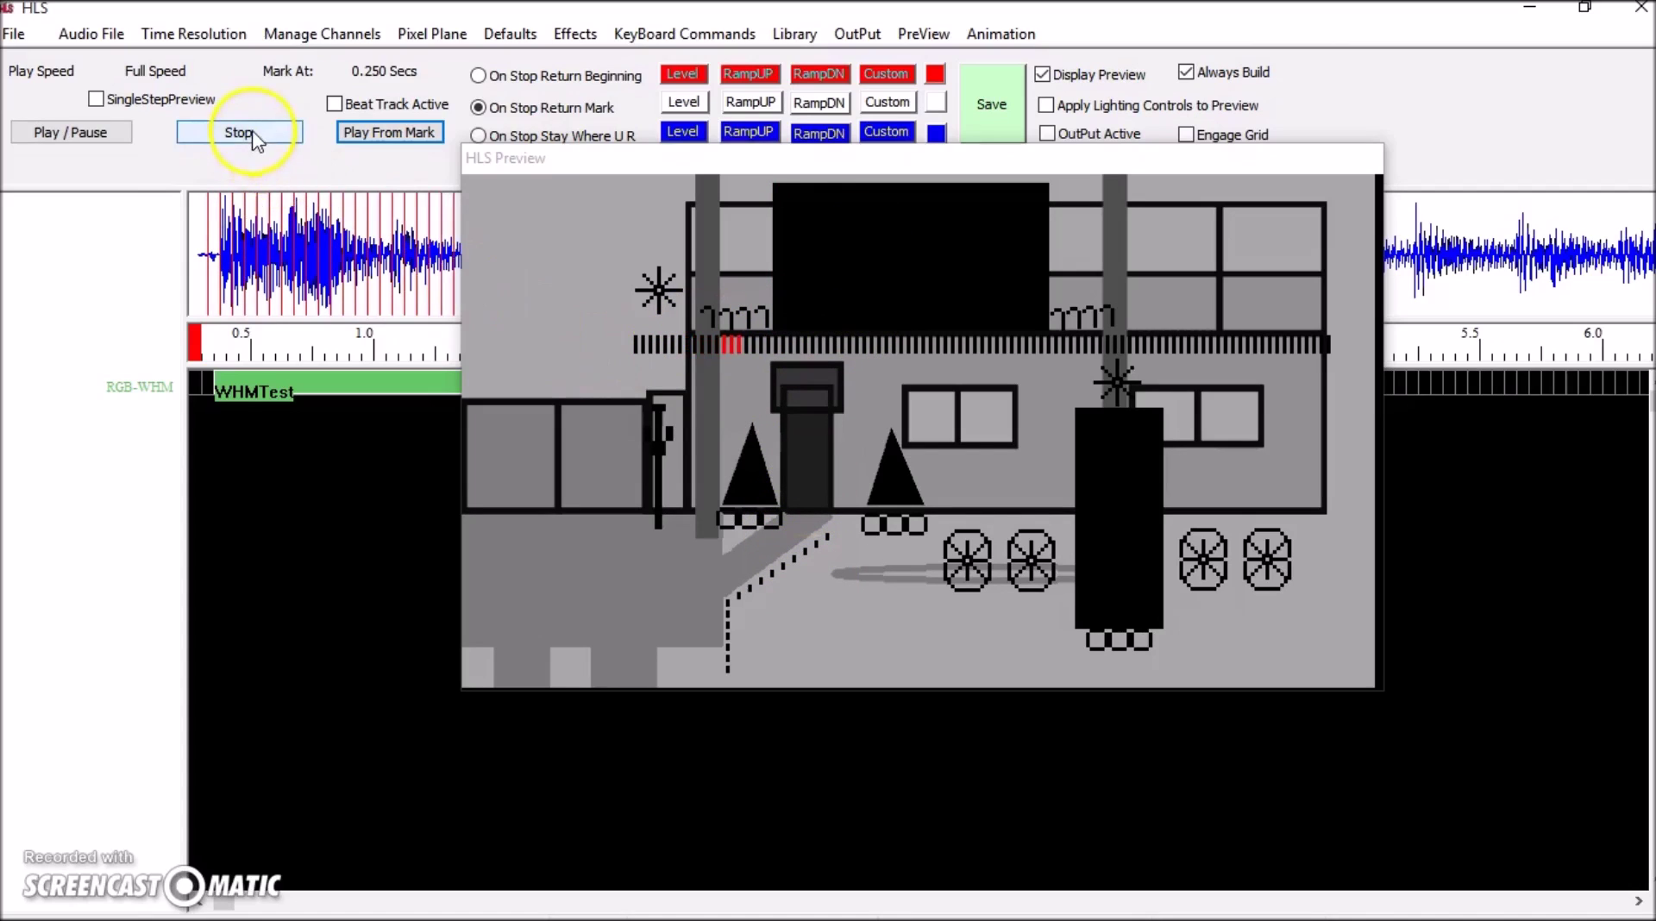
left_click(614, 335)
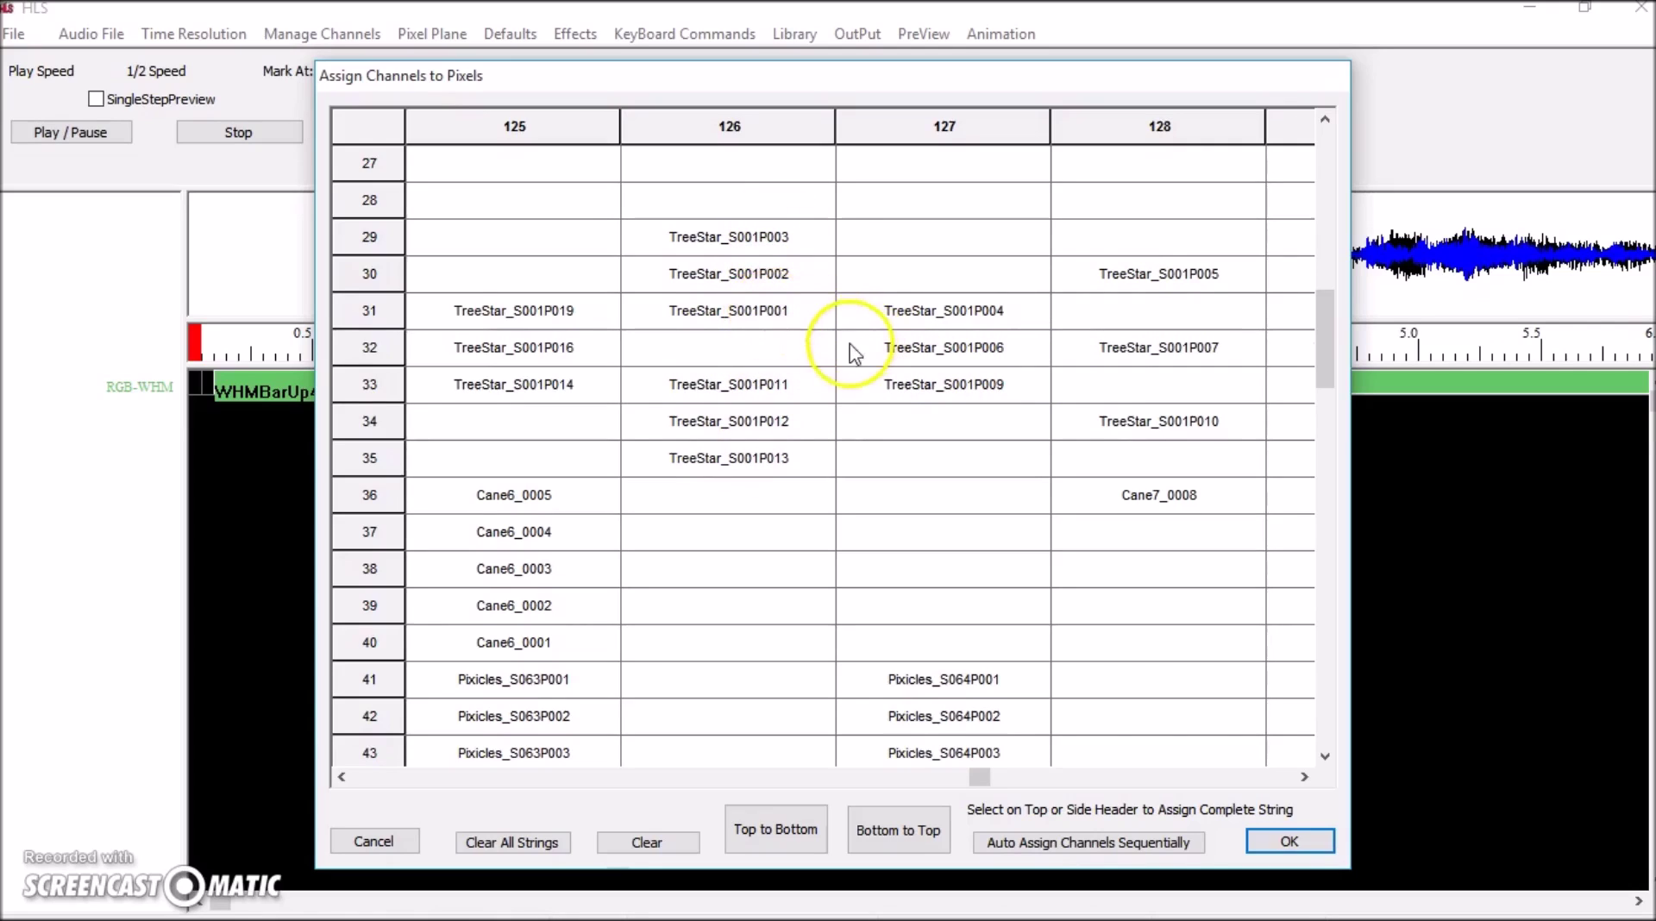
Step: Try to assign channels TreeStar_S001P001 to TreeStar_S001P003 to grid column 126 in bottom-to-top order
left_click(758, 125)
left_click(827, 344)
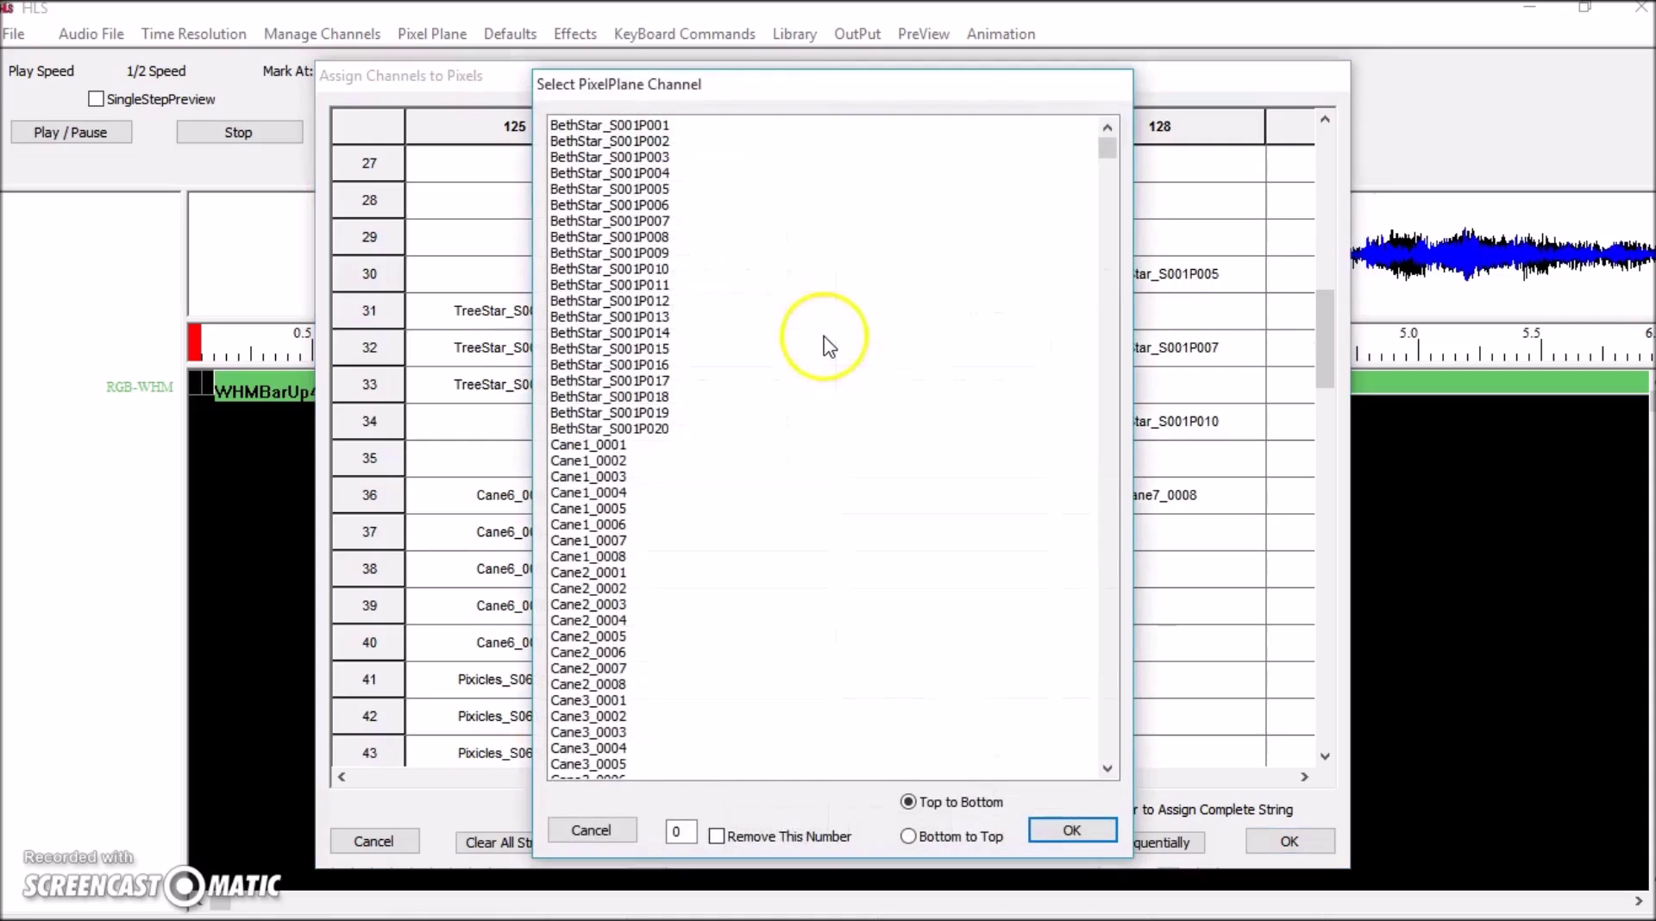
left_click_drag(1112, 181, 1078, 715)
scroll(959, 477, "up", 20)
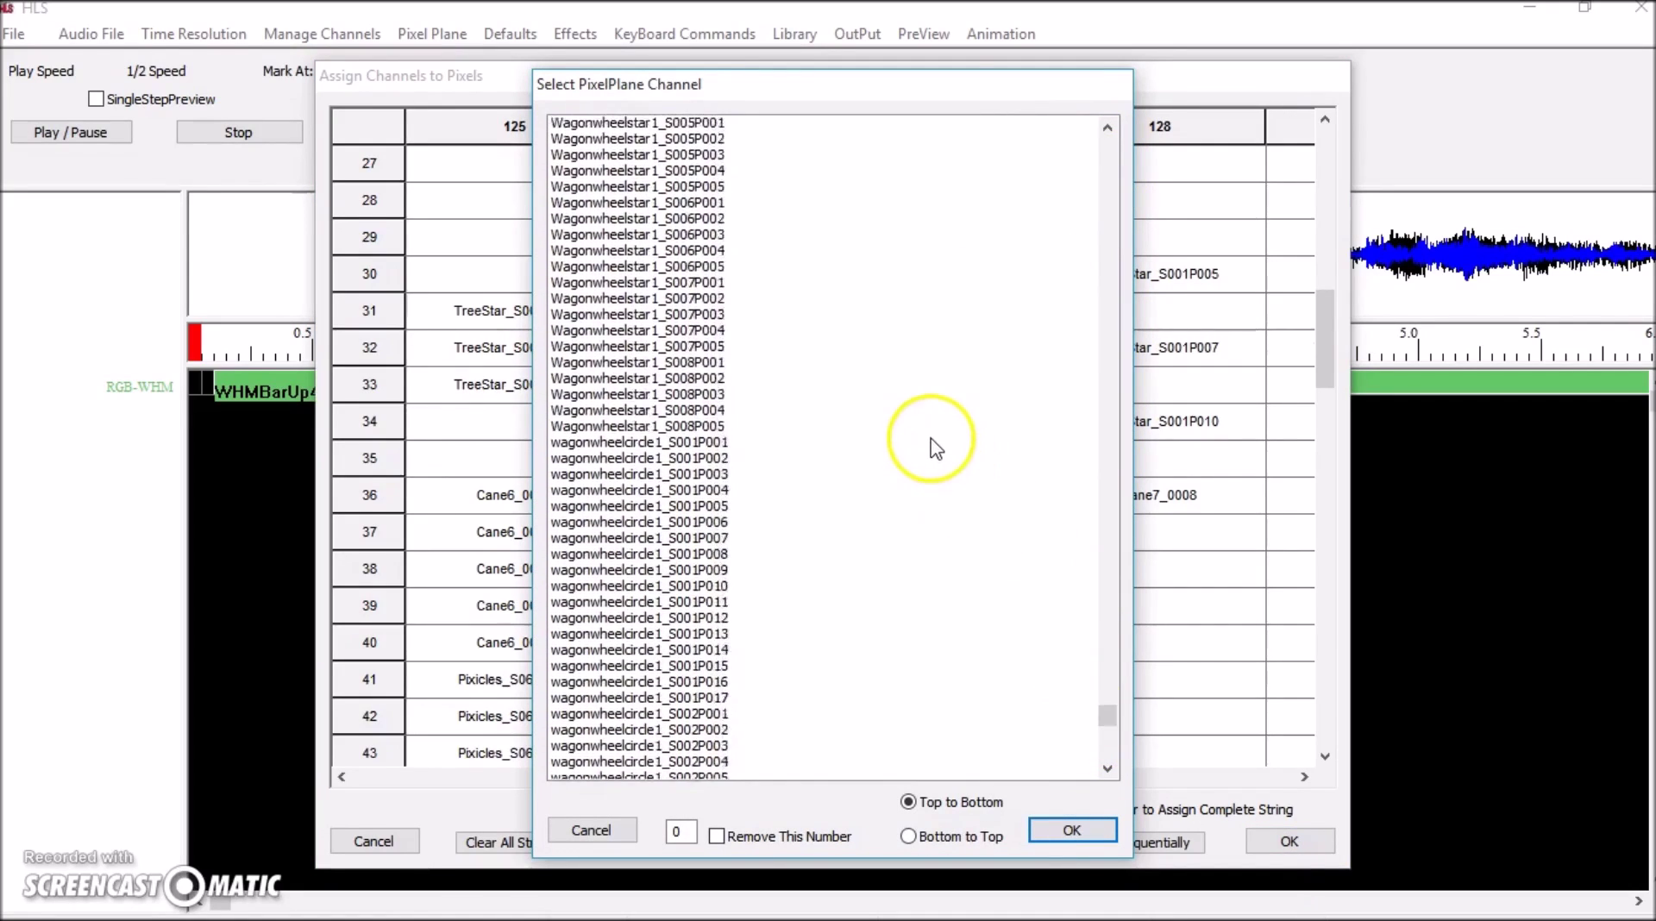
scroll(881, 396, "down", 17)
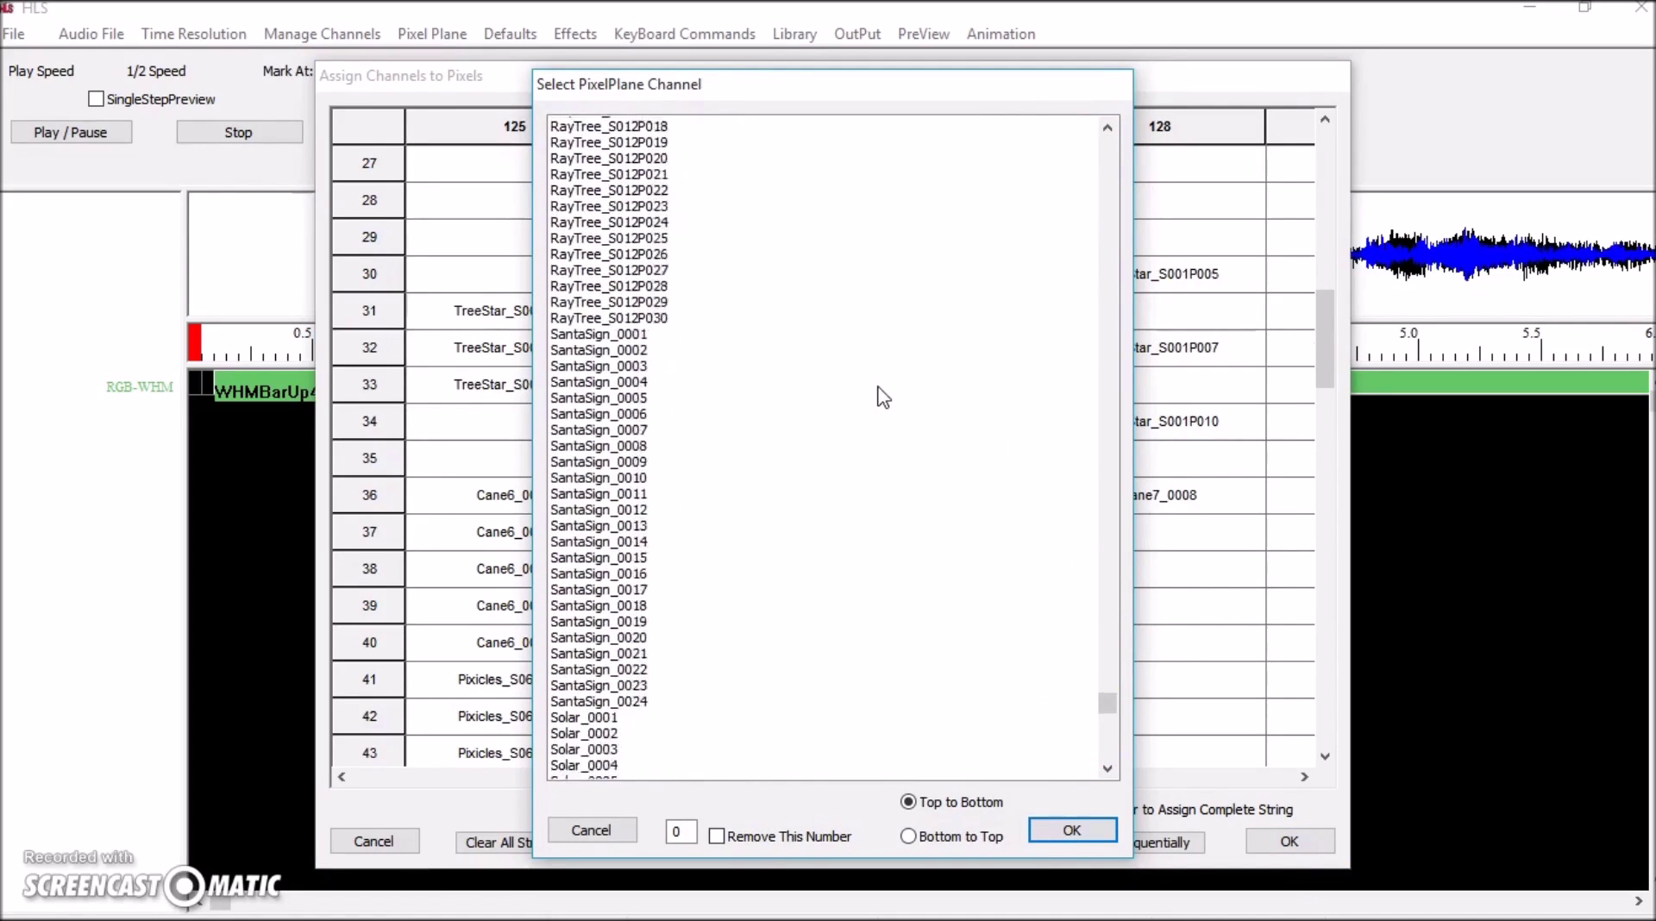
left_click(627, 372)
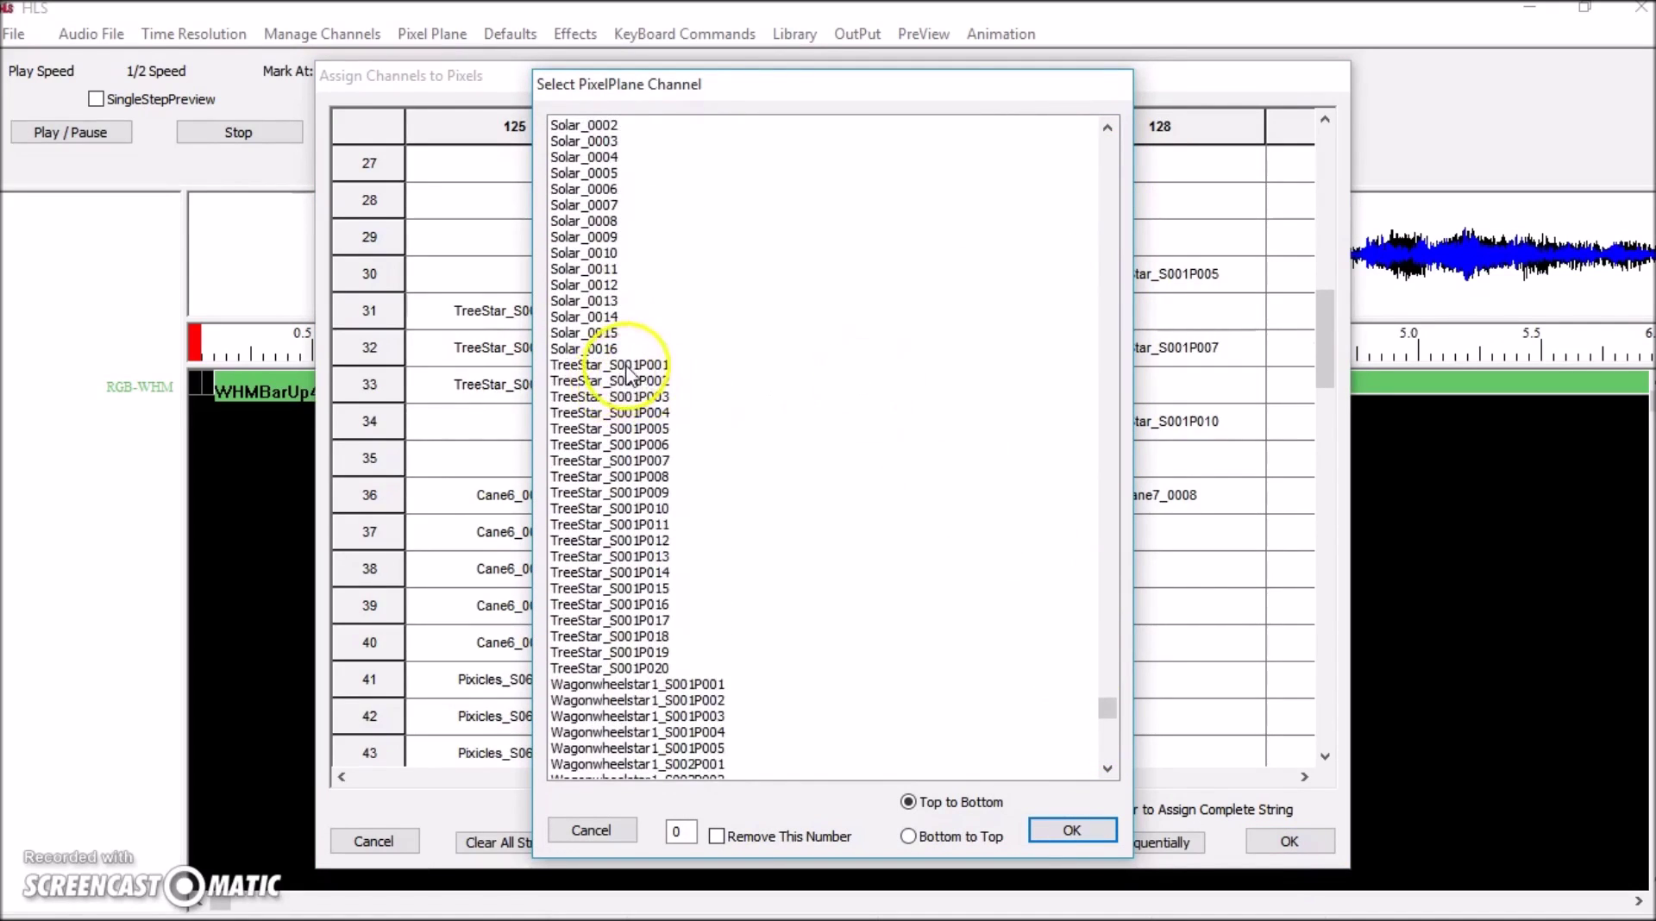
left_click(626, 366)
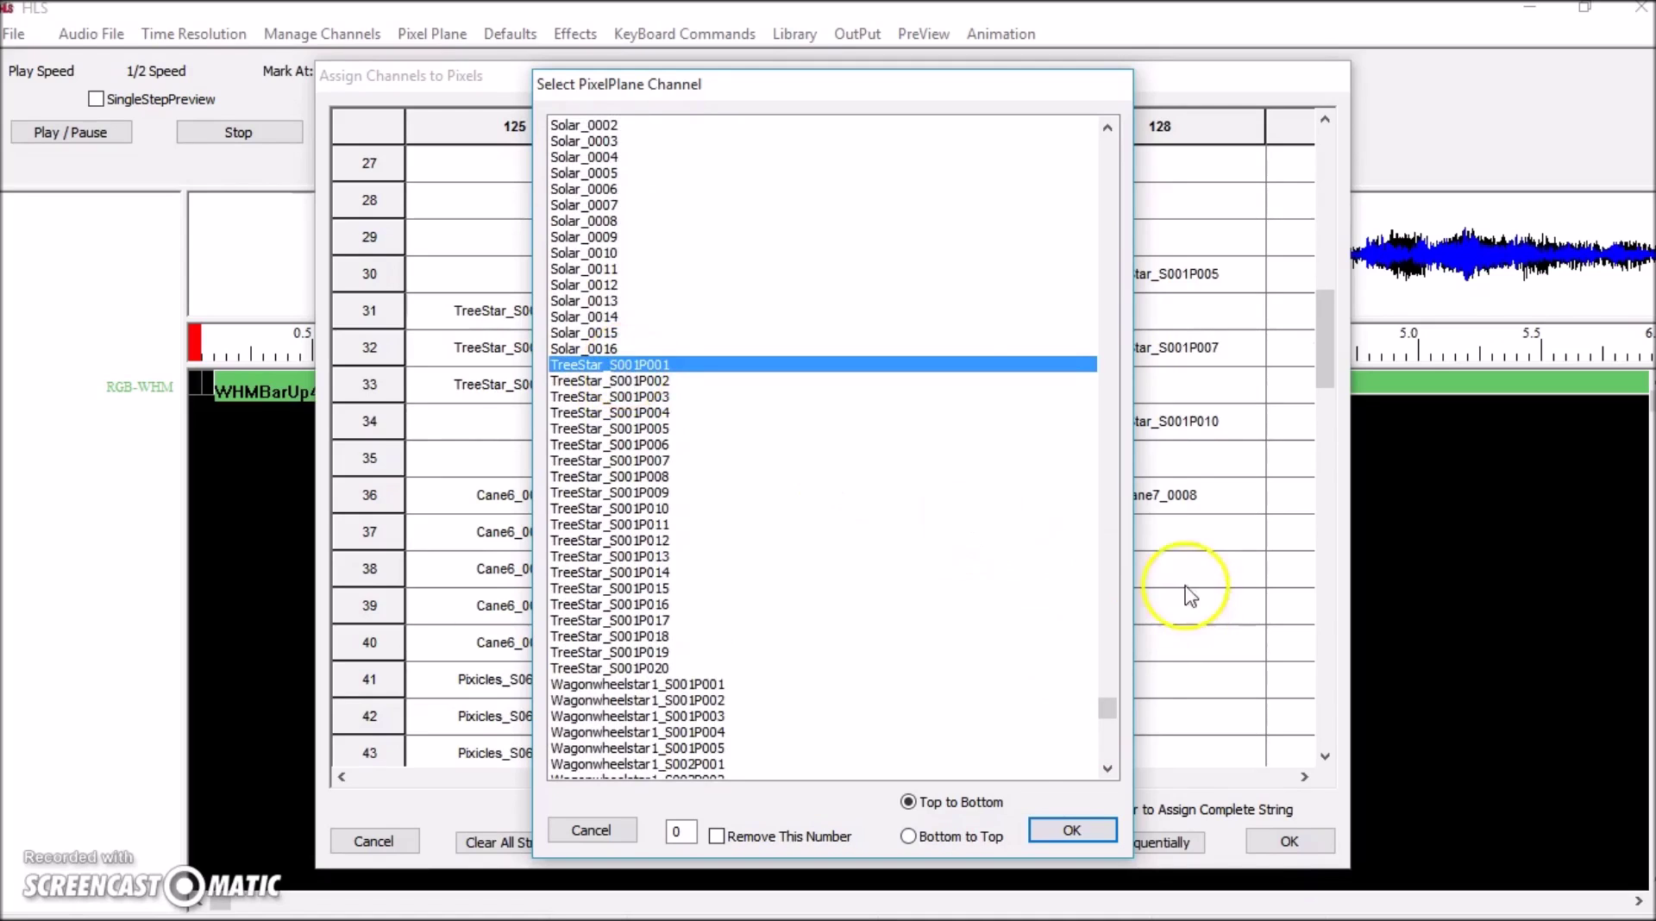
left_click_drag(968, 98, 504, 179)
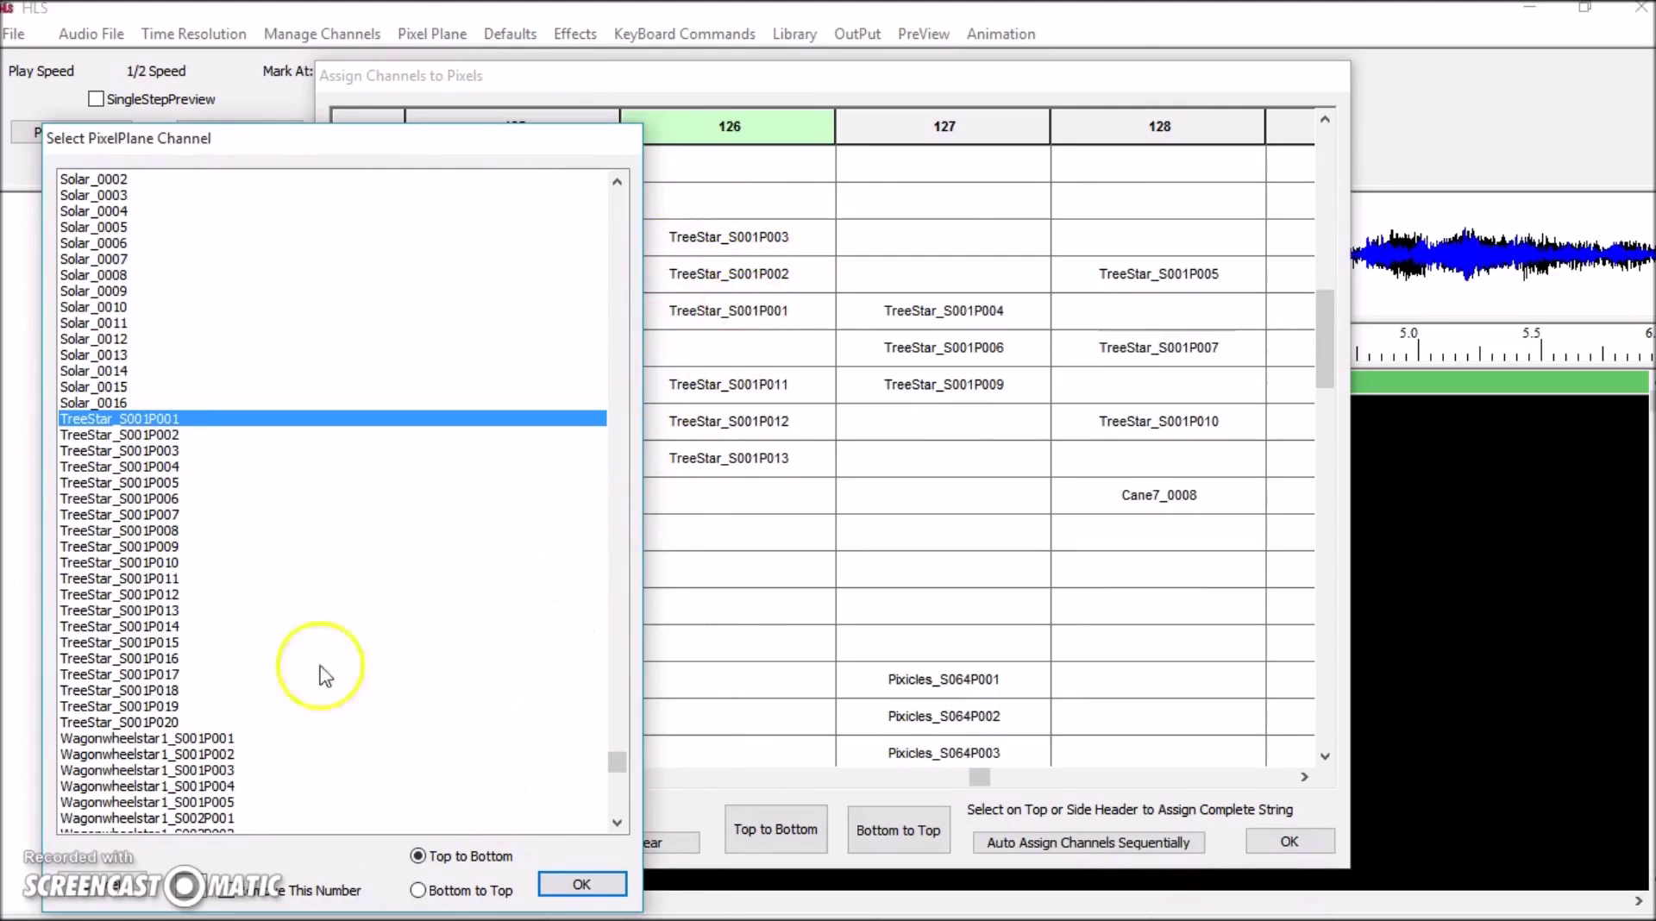
left_click_drag(191, 421, 192, 450)
left_click(441, 894)
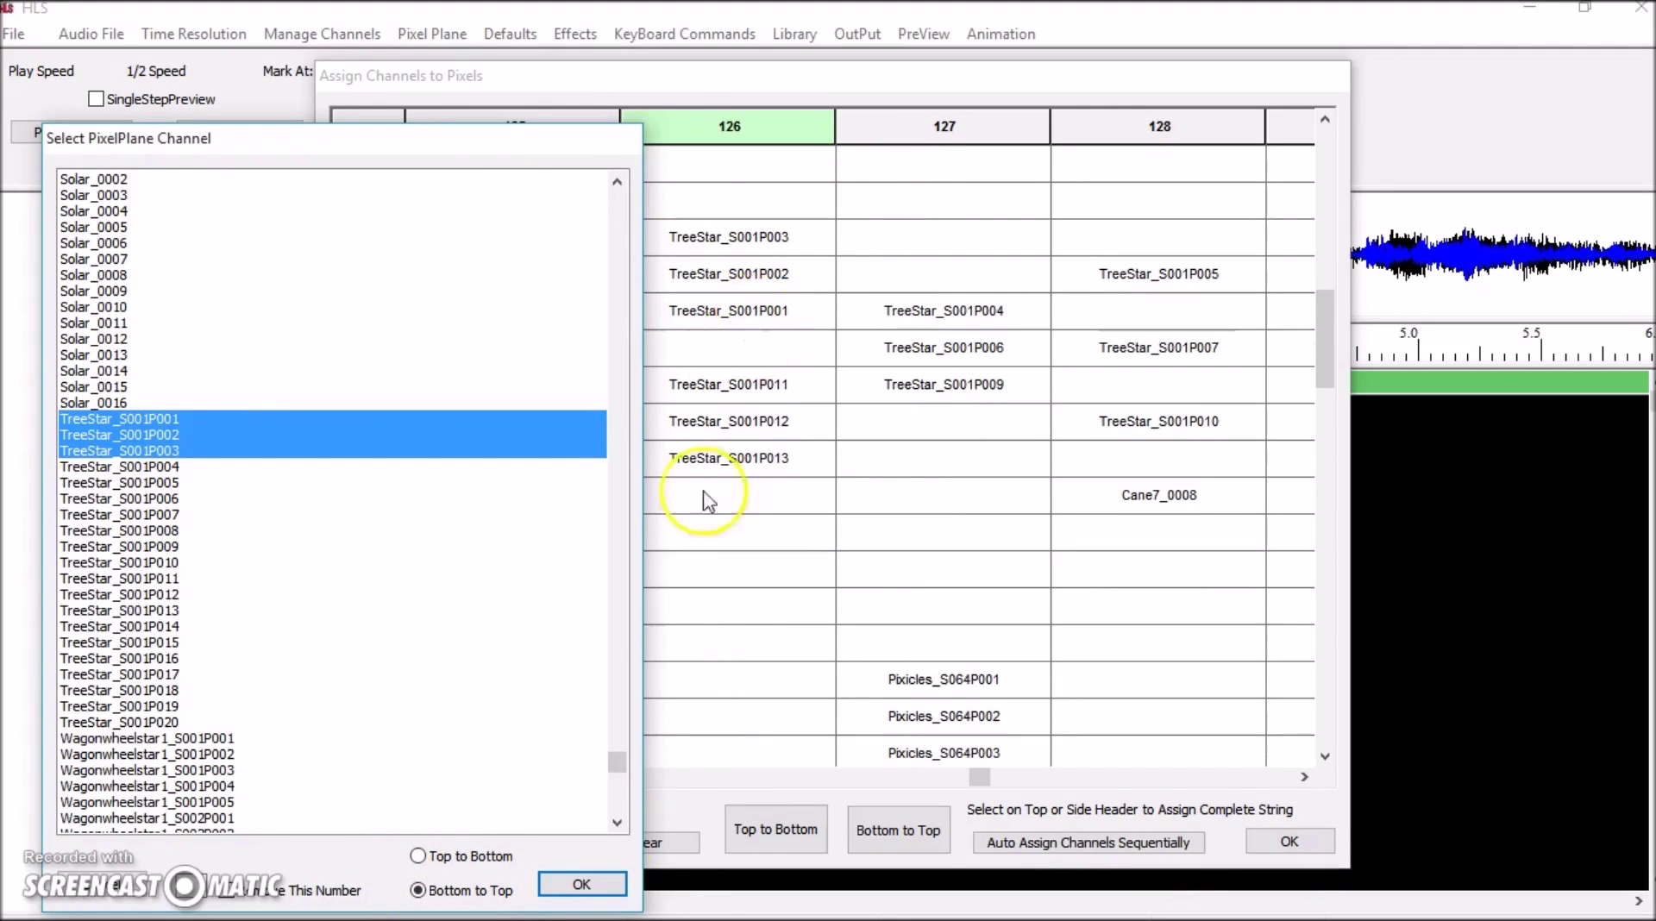
left_click(579, 884)
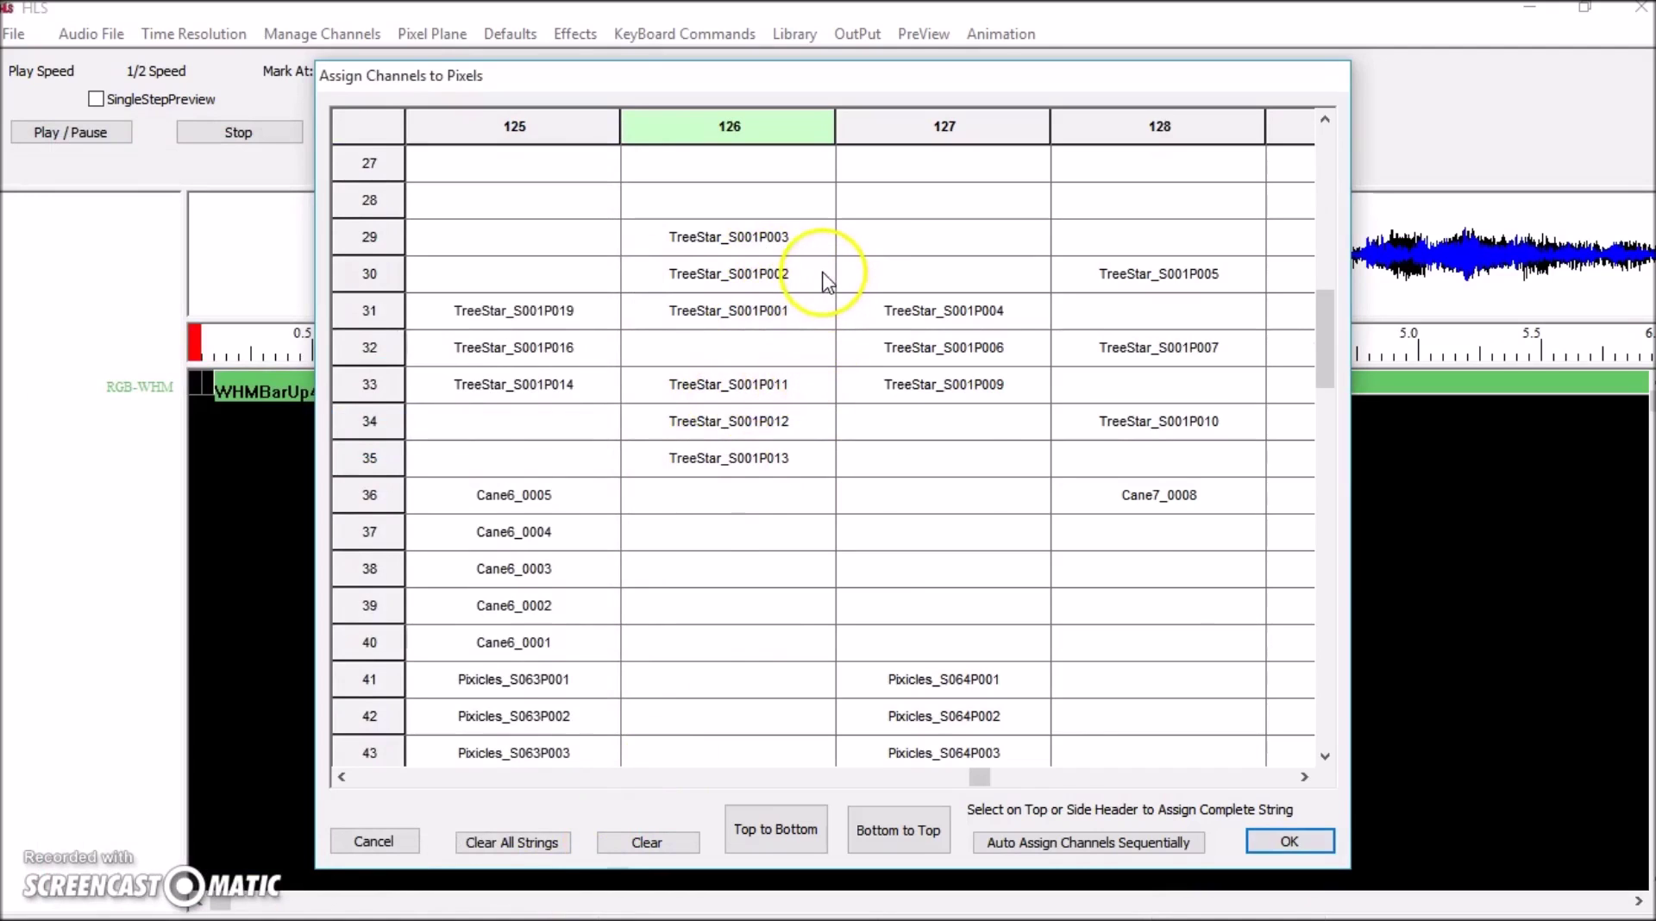
Step: Assign TreeStar_S001P001 to TreeStar_S001P003 in column 126 from row 28 up to row 26, using bottom-to-top order
scroll(820, 277, "up", 1)
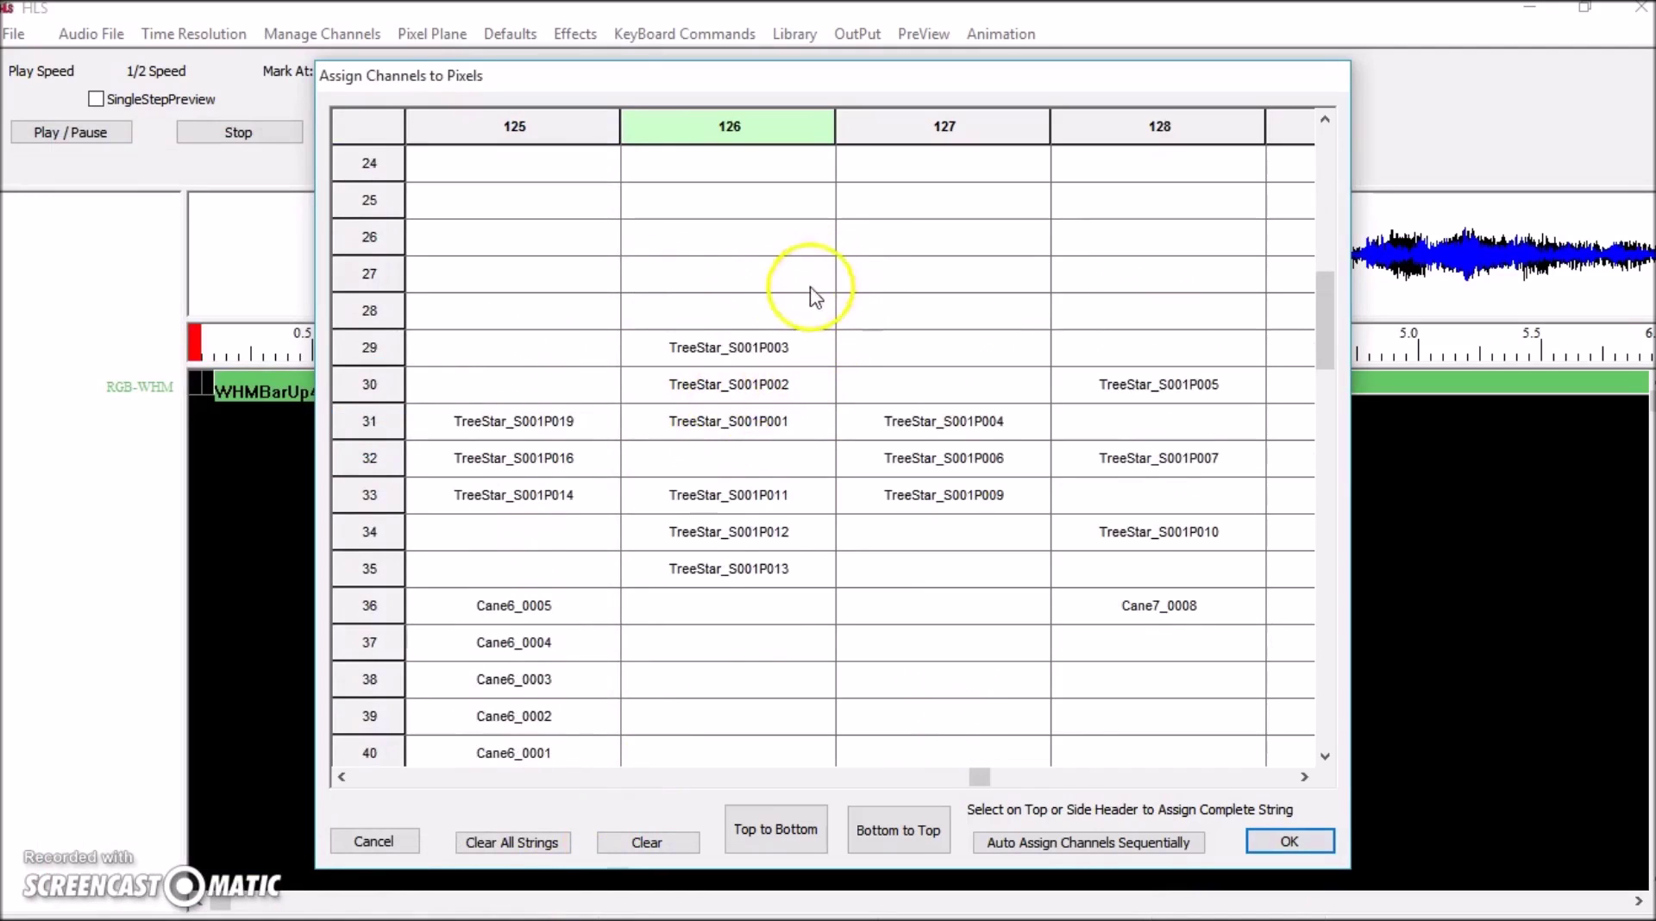
left_click(772, 421)
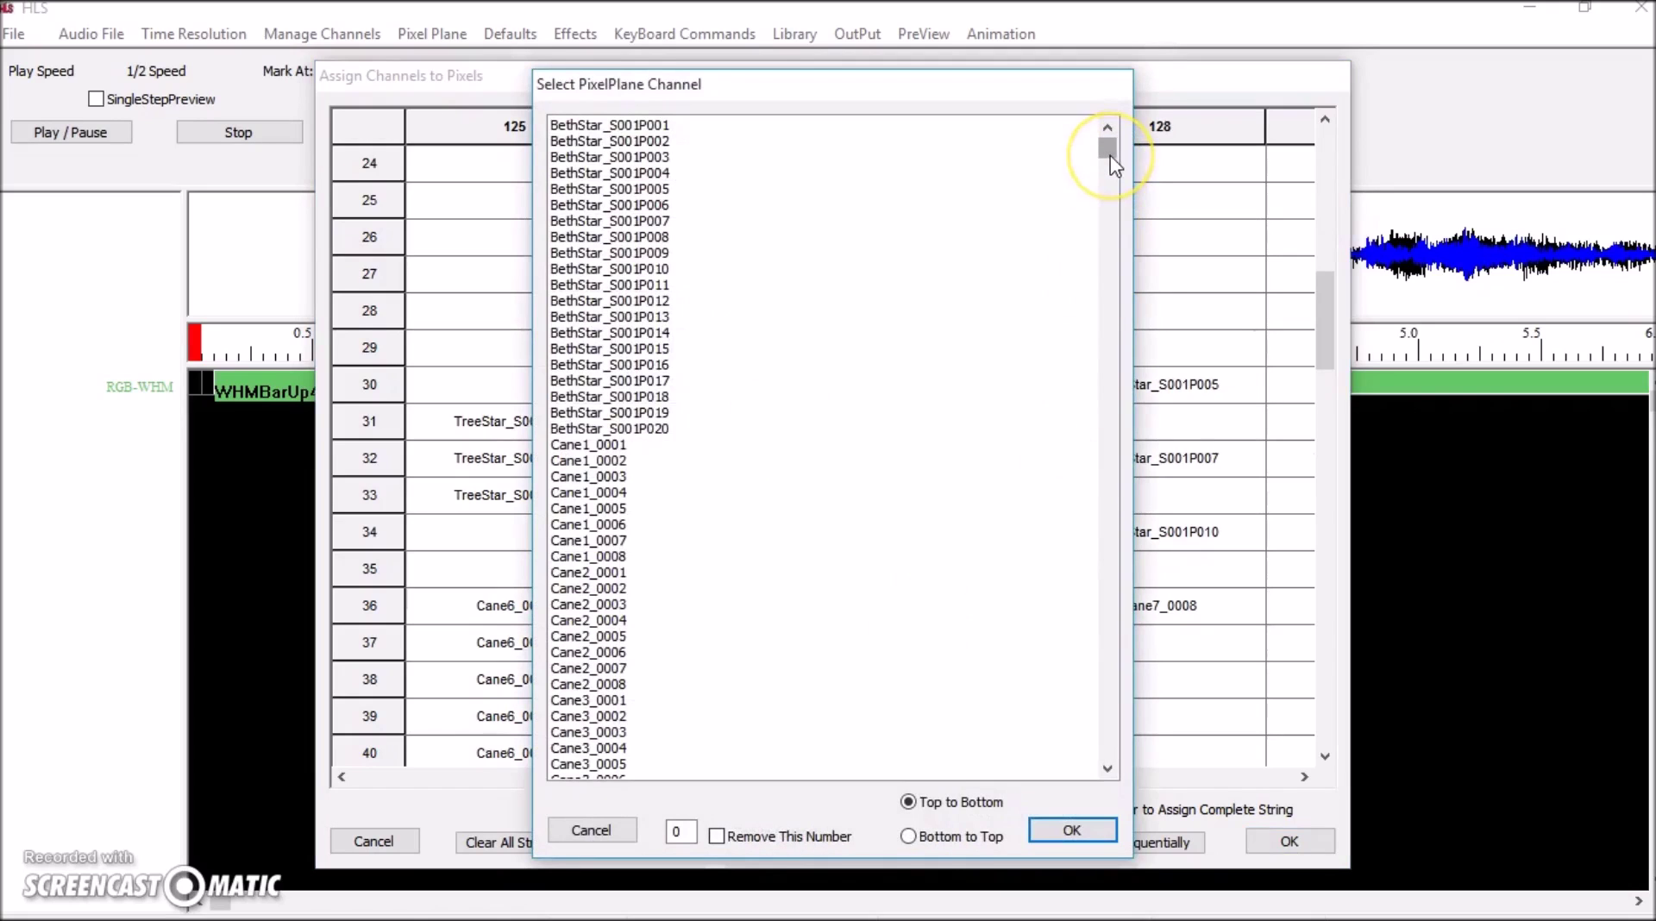
left_click_drag(1112, 160, 1101, 721)
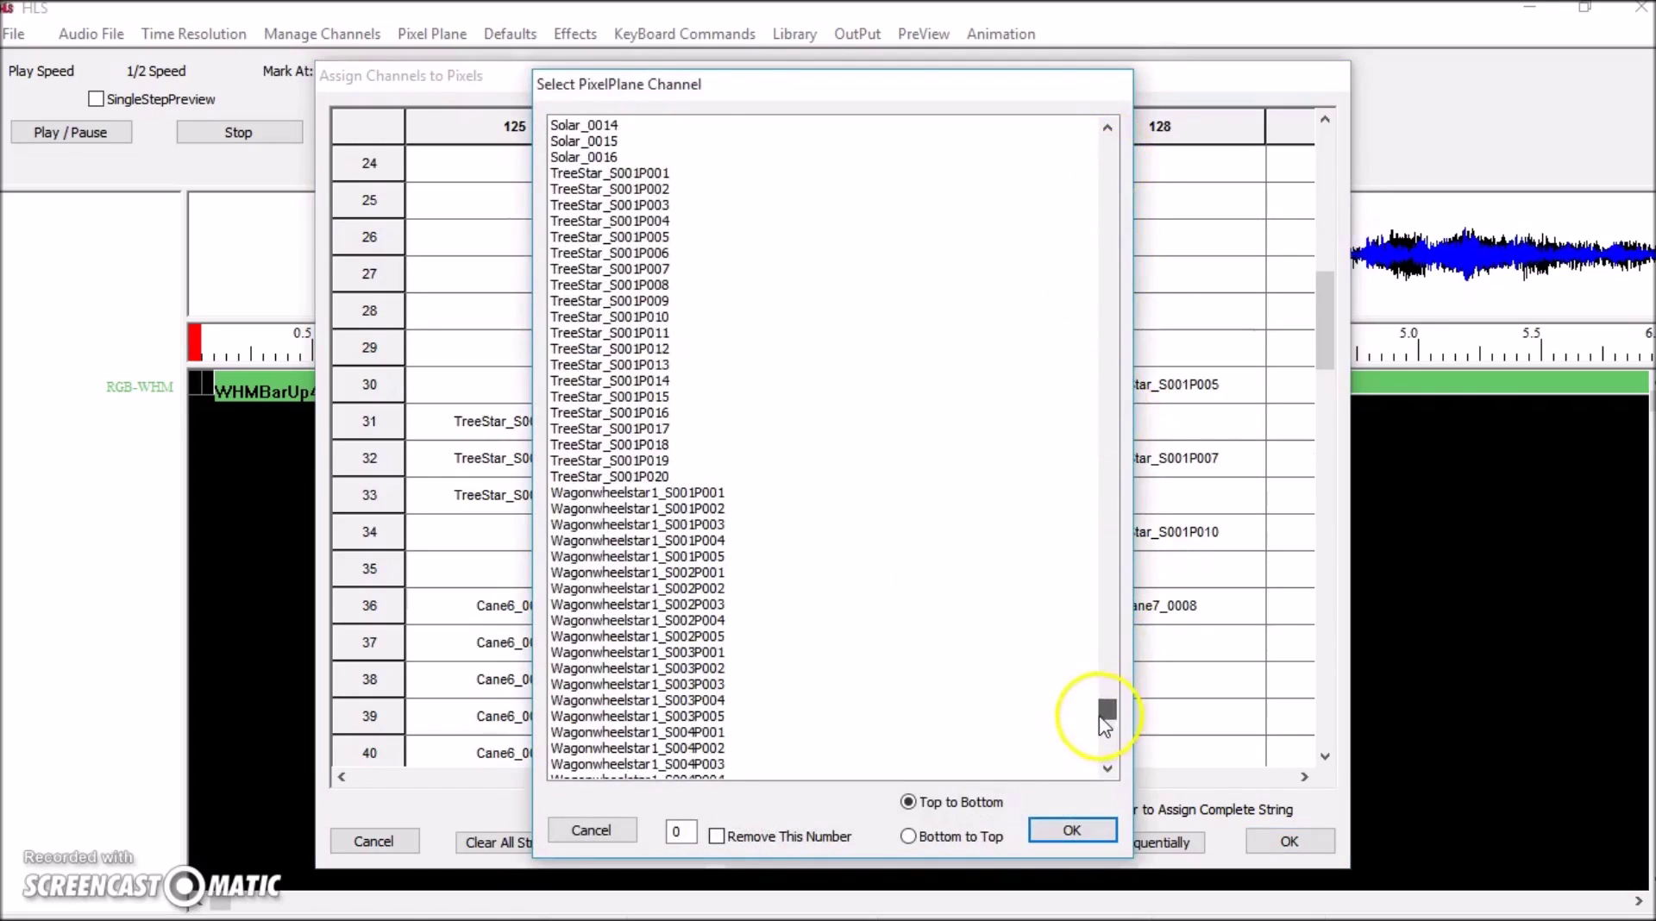
left_click(639, 382)
left_click_drag(683, 326, 685, 347)
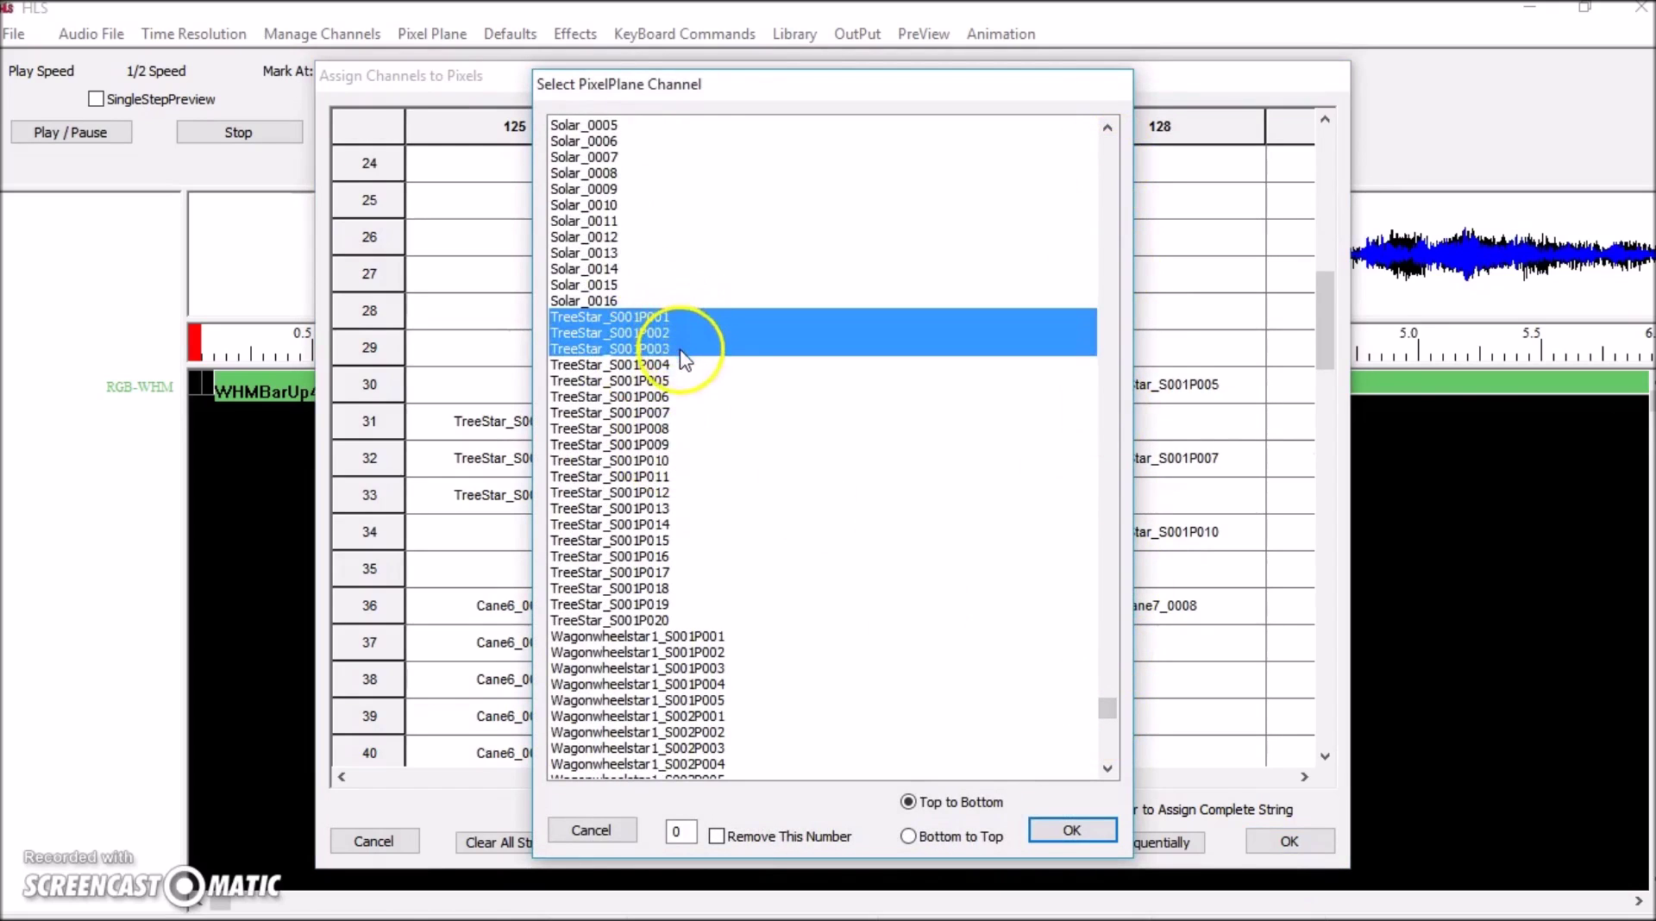
left_click(942, 835)
left_click(1072, 830)
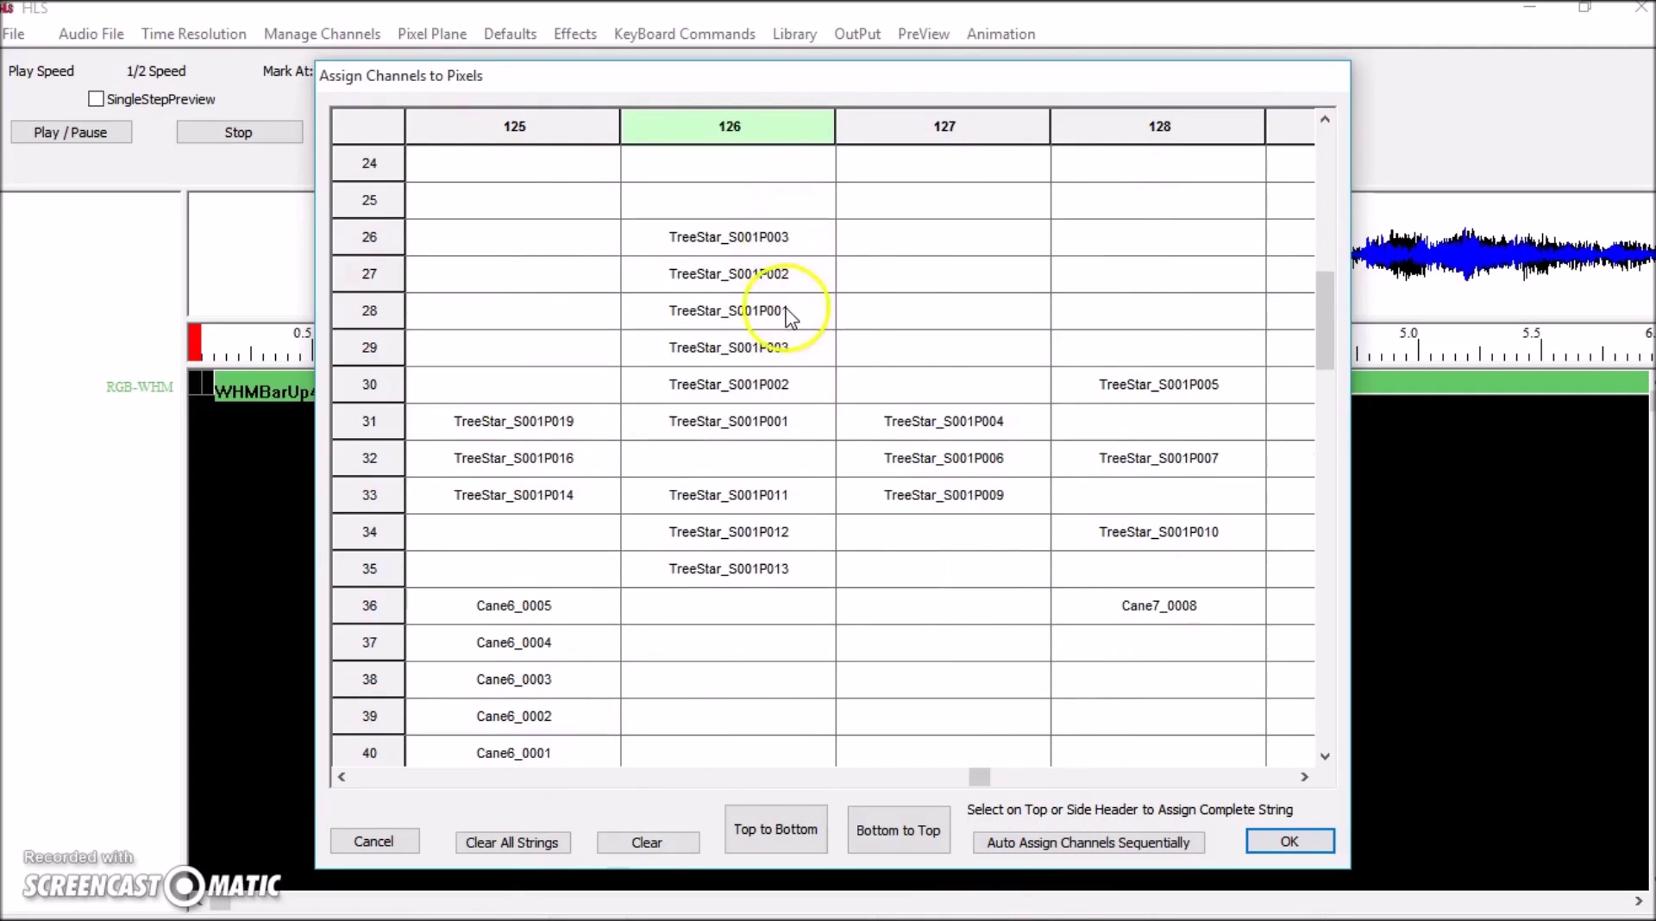
Step: Remove 3 channel assignments top to bottom in column 126, starting at row 26
left_click(786, 241)
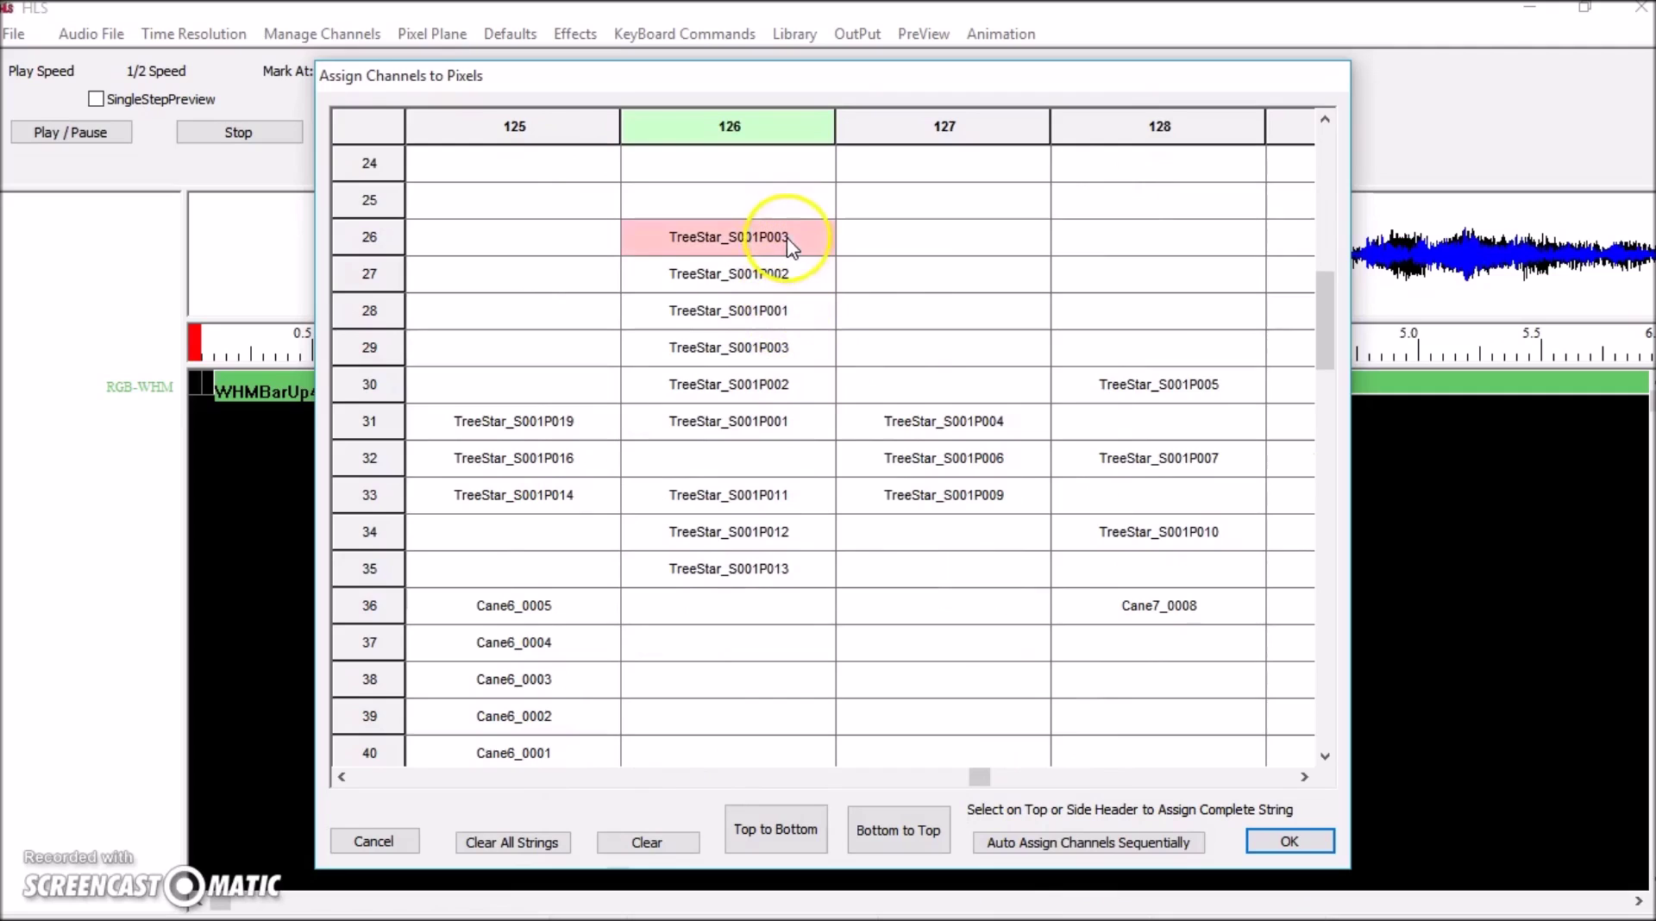
left_click(787, 244)
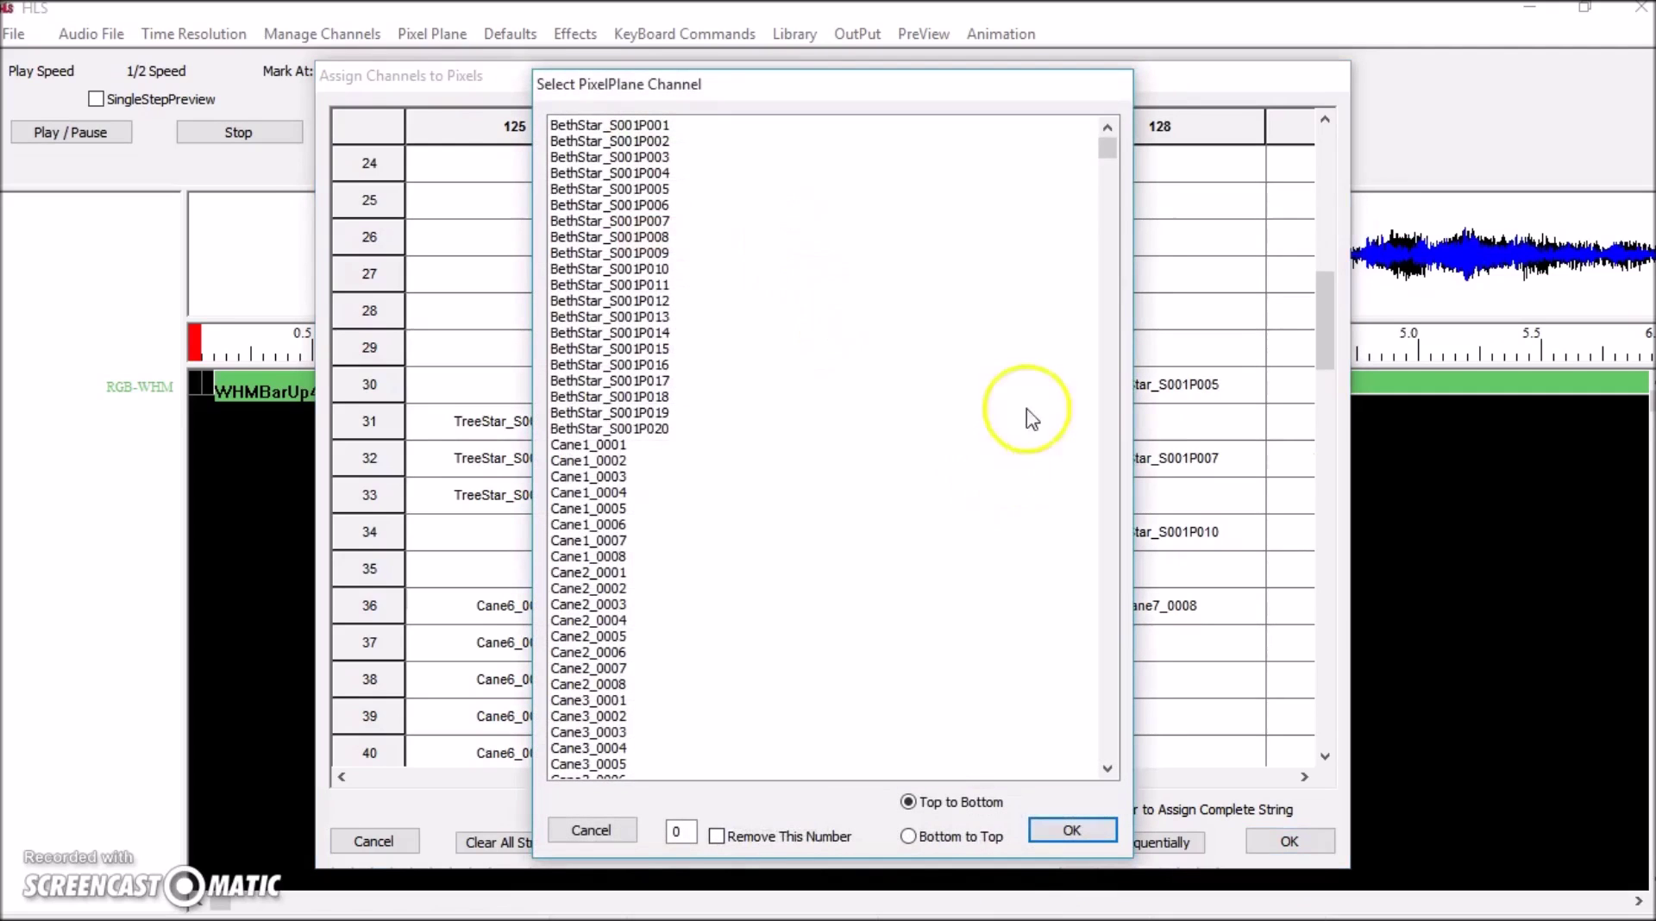
double_click(681, 829)
type("3")
left_click(716, 835)
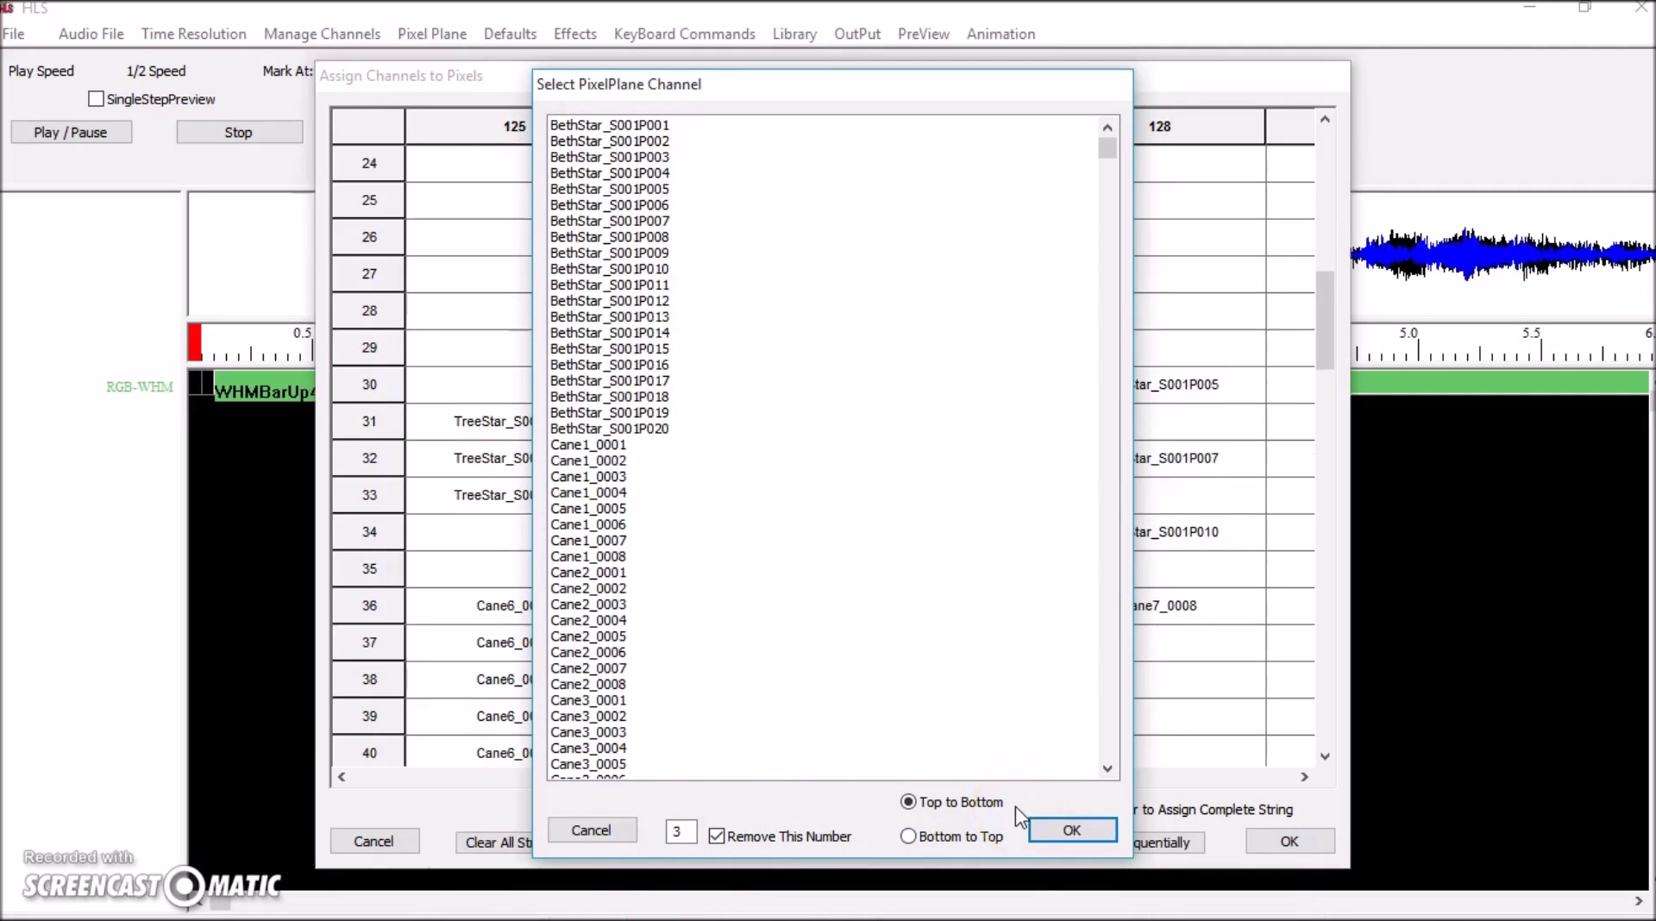
left_click(1074, 831)
left_click(1076, 831)
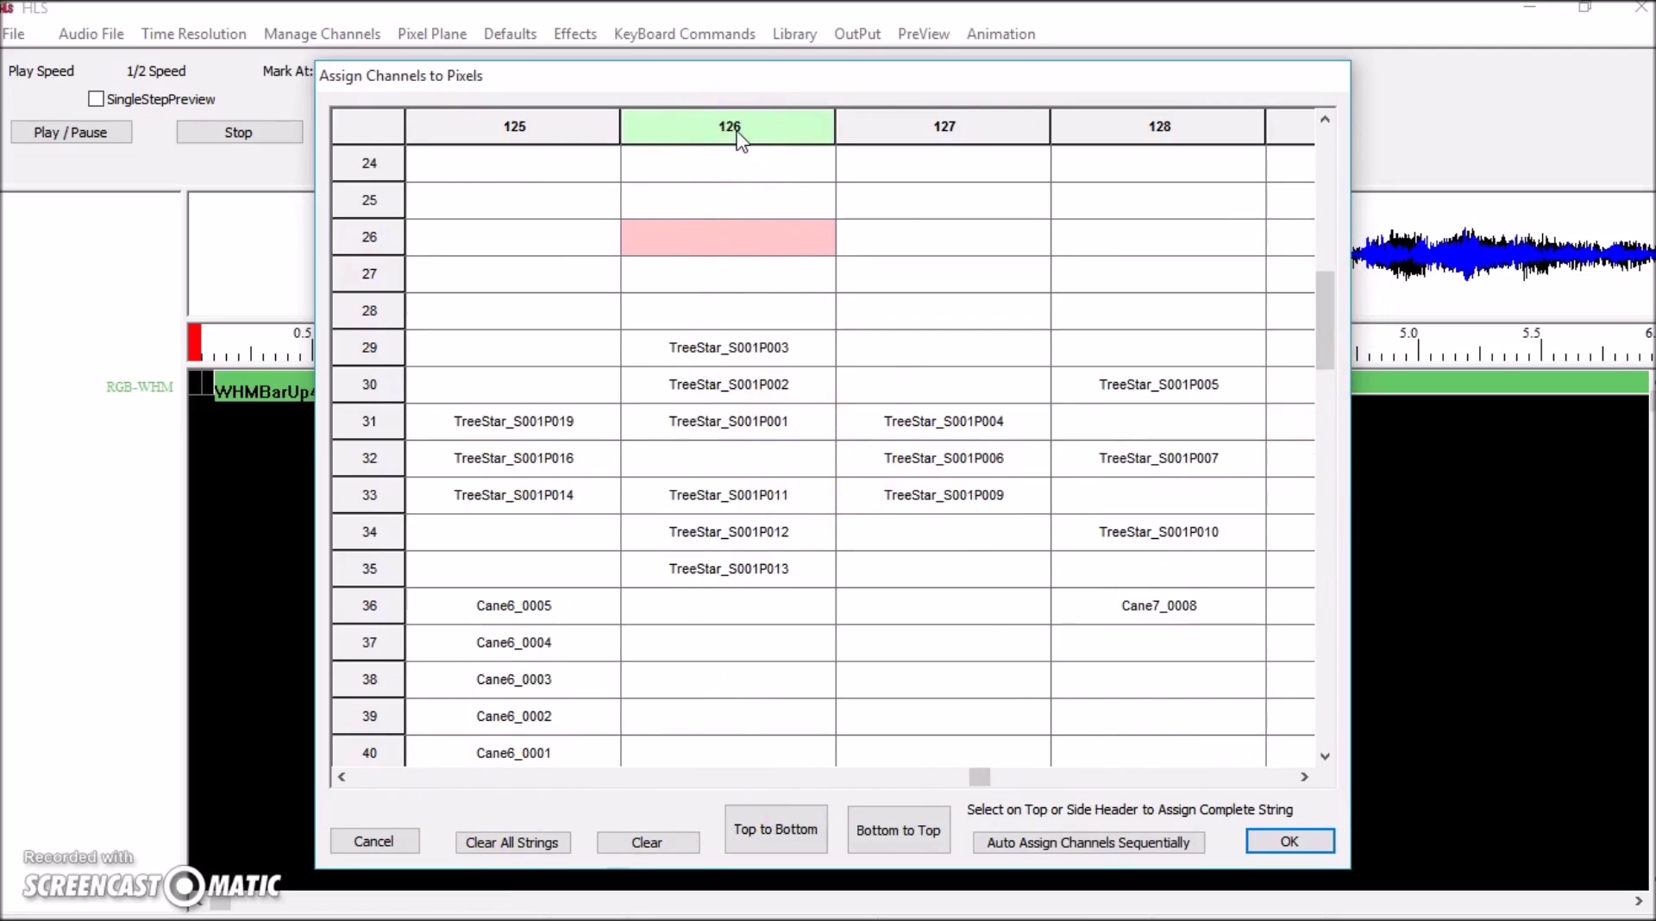
Step: Examine the Matrix, Cane, Pixicles and TreeStar assignments across columns 111 to 126 of the grid
left_click(343, 776)
left_click_drag(354, 783, 343, 780)
left_click(669, 338)
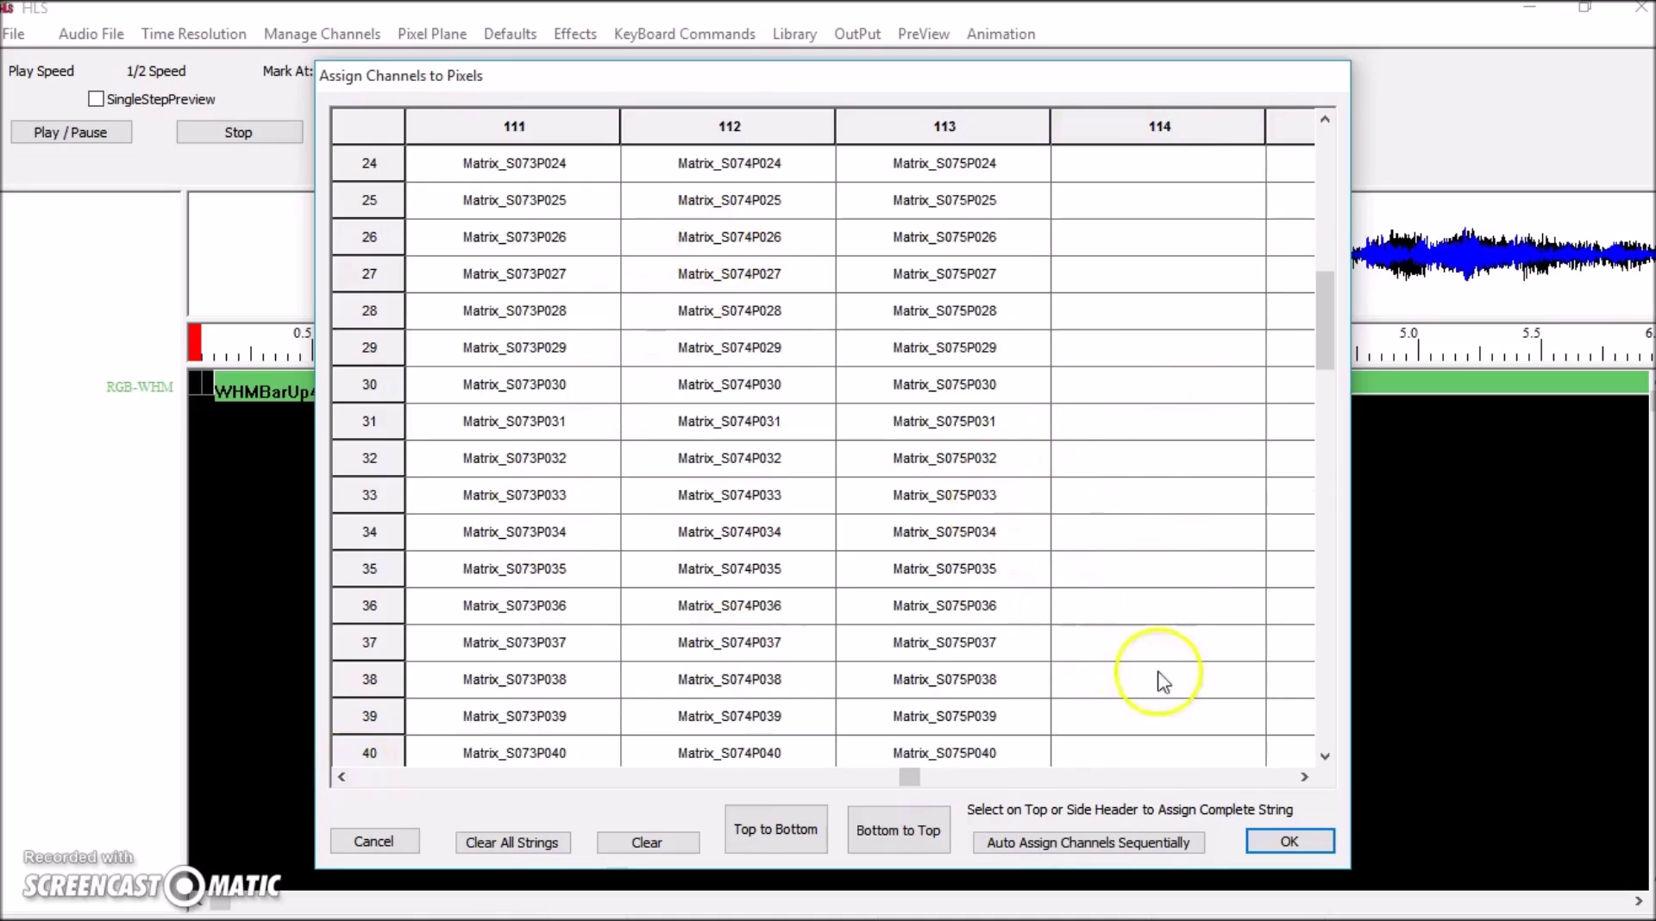
left_click_drag(1335, 767, 1307, 785)
left_click(1328, 766)
left_click(1328, 766)
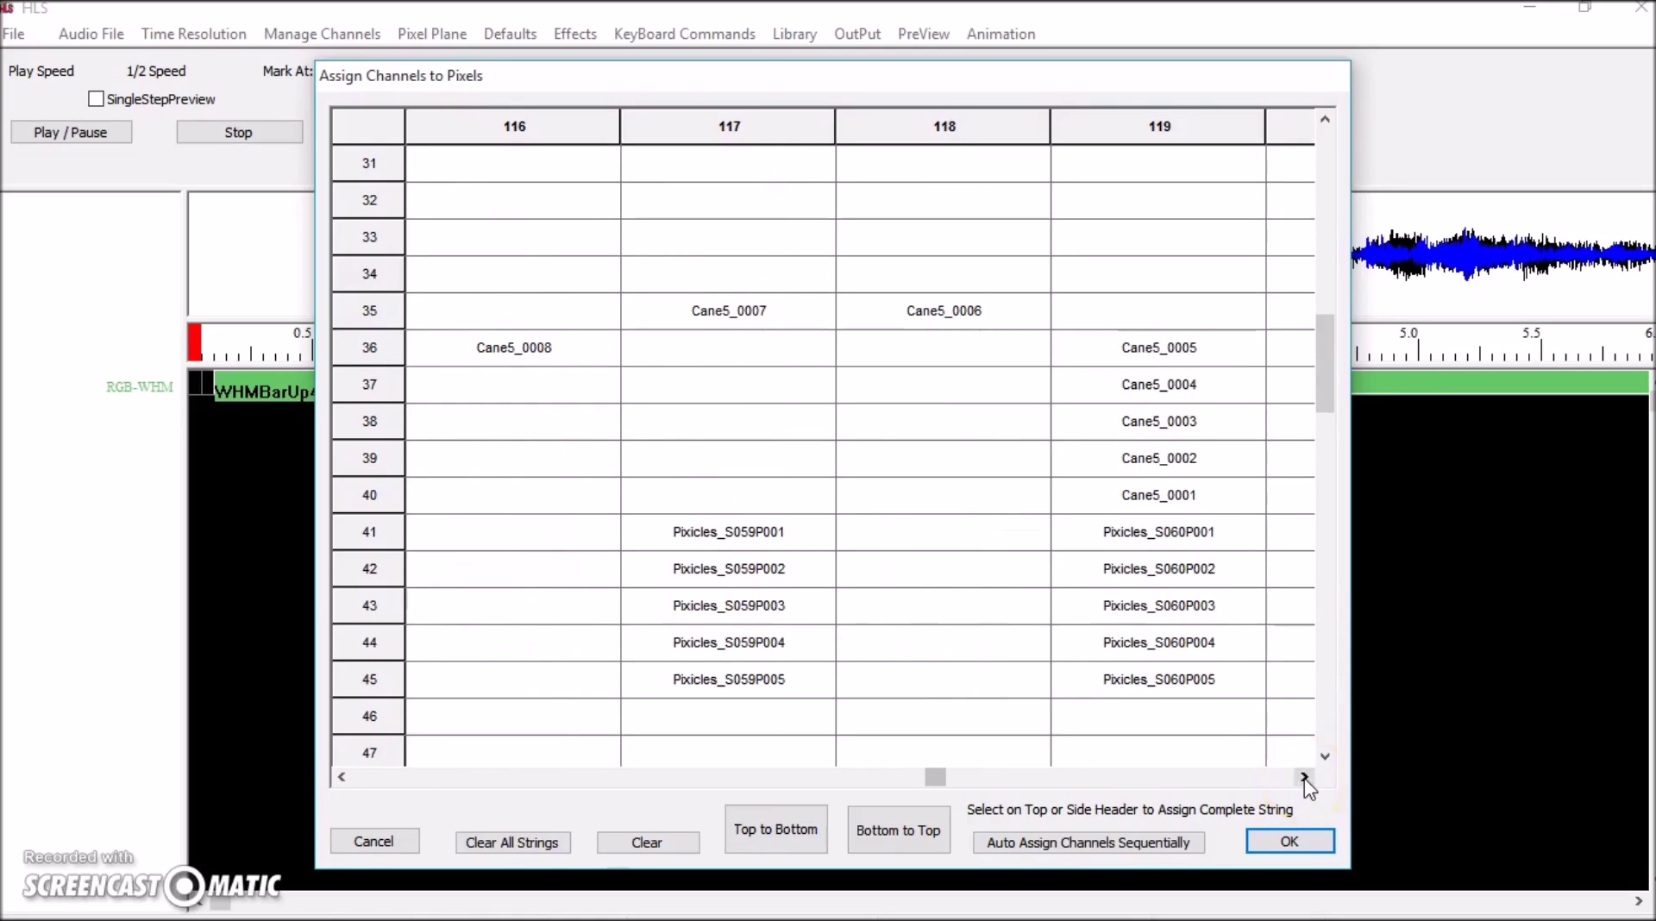
left_click(1303, 779)
left_click(1304, 779)
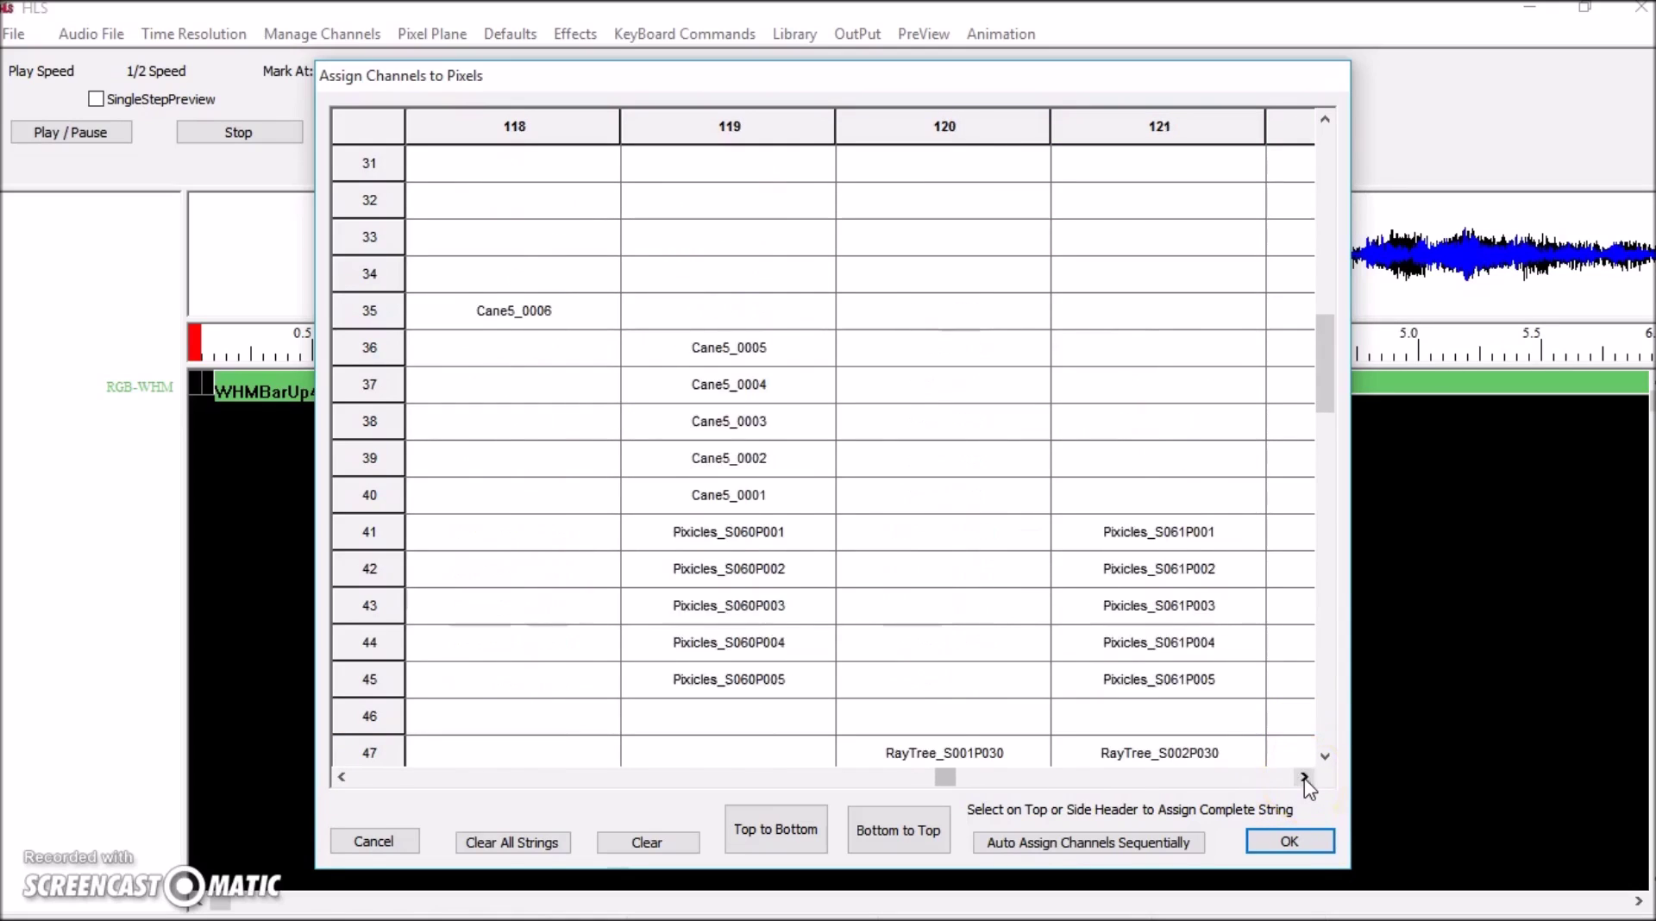
left_click(1304, 779)
left_click(1304, 779)
left_click(1304, 778)
left_click(1304, 779)
left_click(1304, 779)
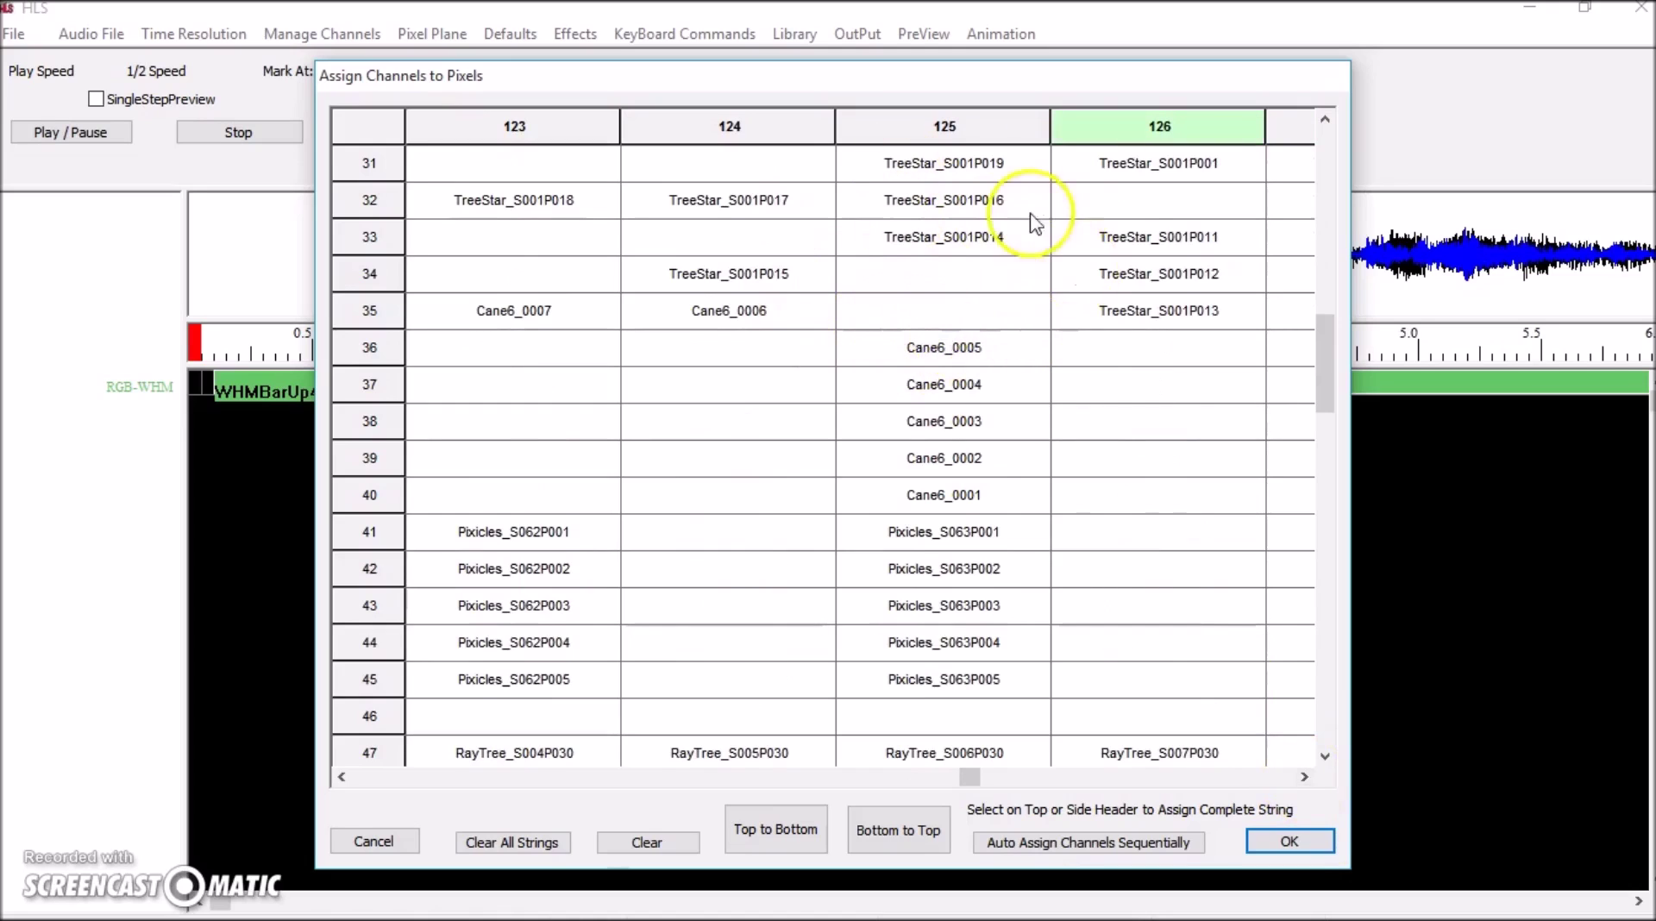
Step: Review the TreeStar assignments across columns 125 to 128 and accept the grid's channel assignments
scroll(1085, 244, "up", 2)
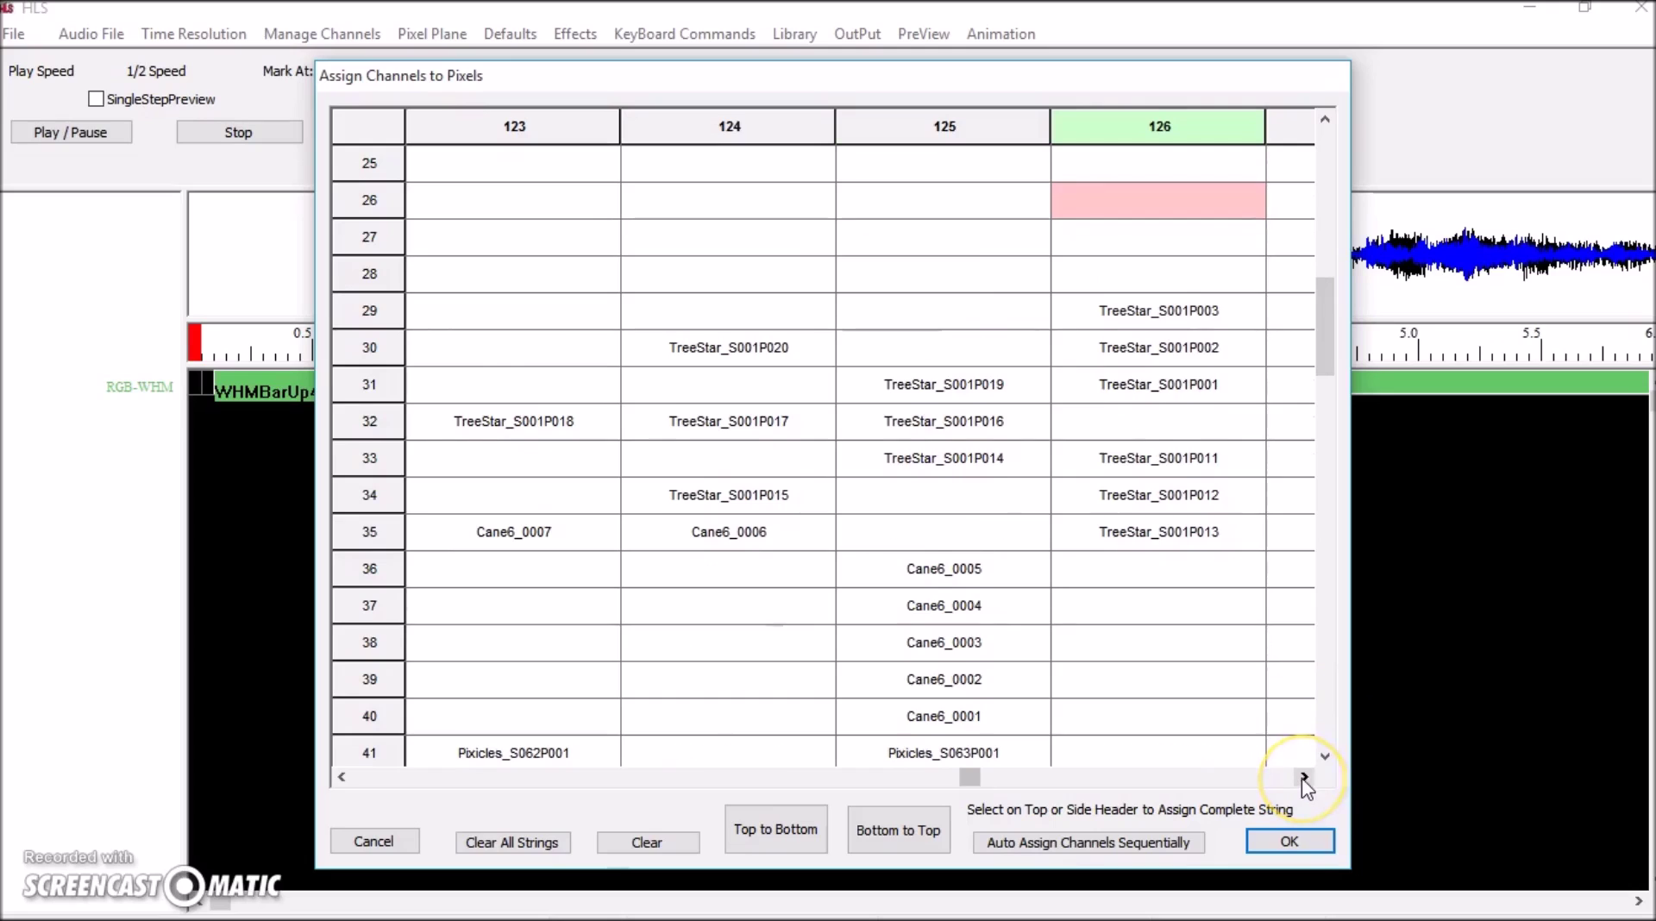
left_click(1304, 777)
left_click(1304, 777)
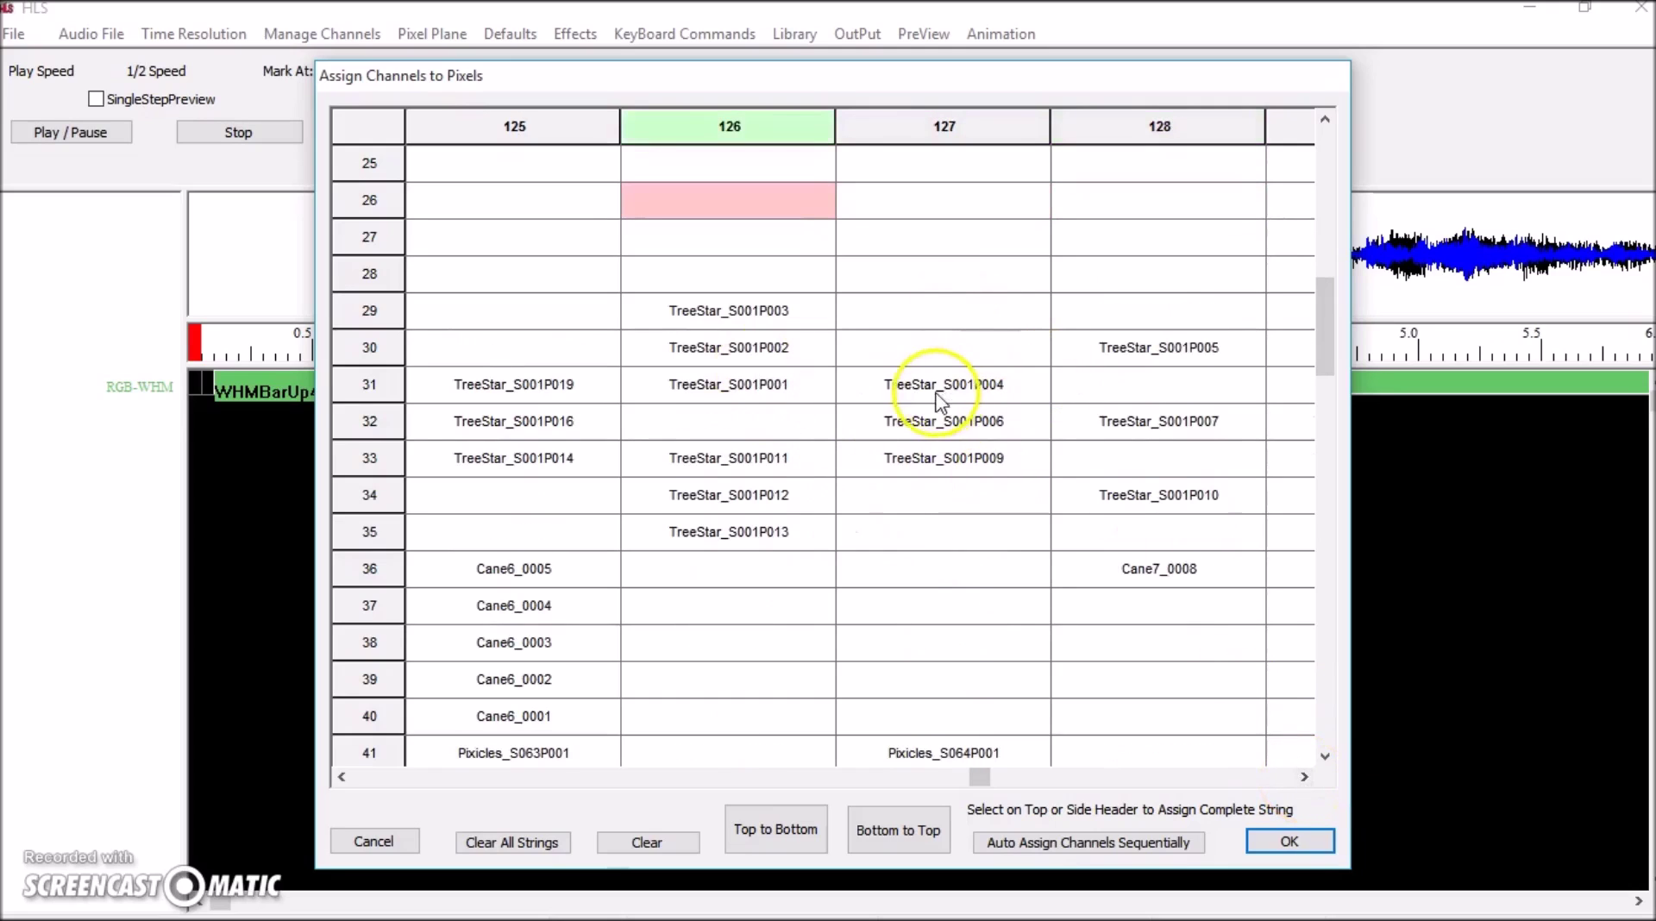
left_click(1289, 842)
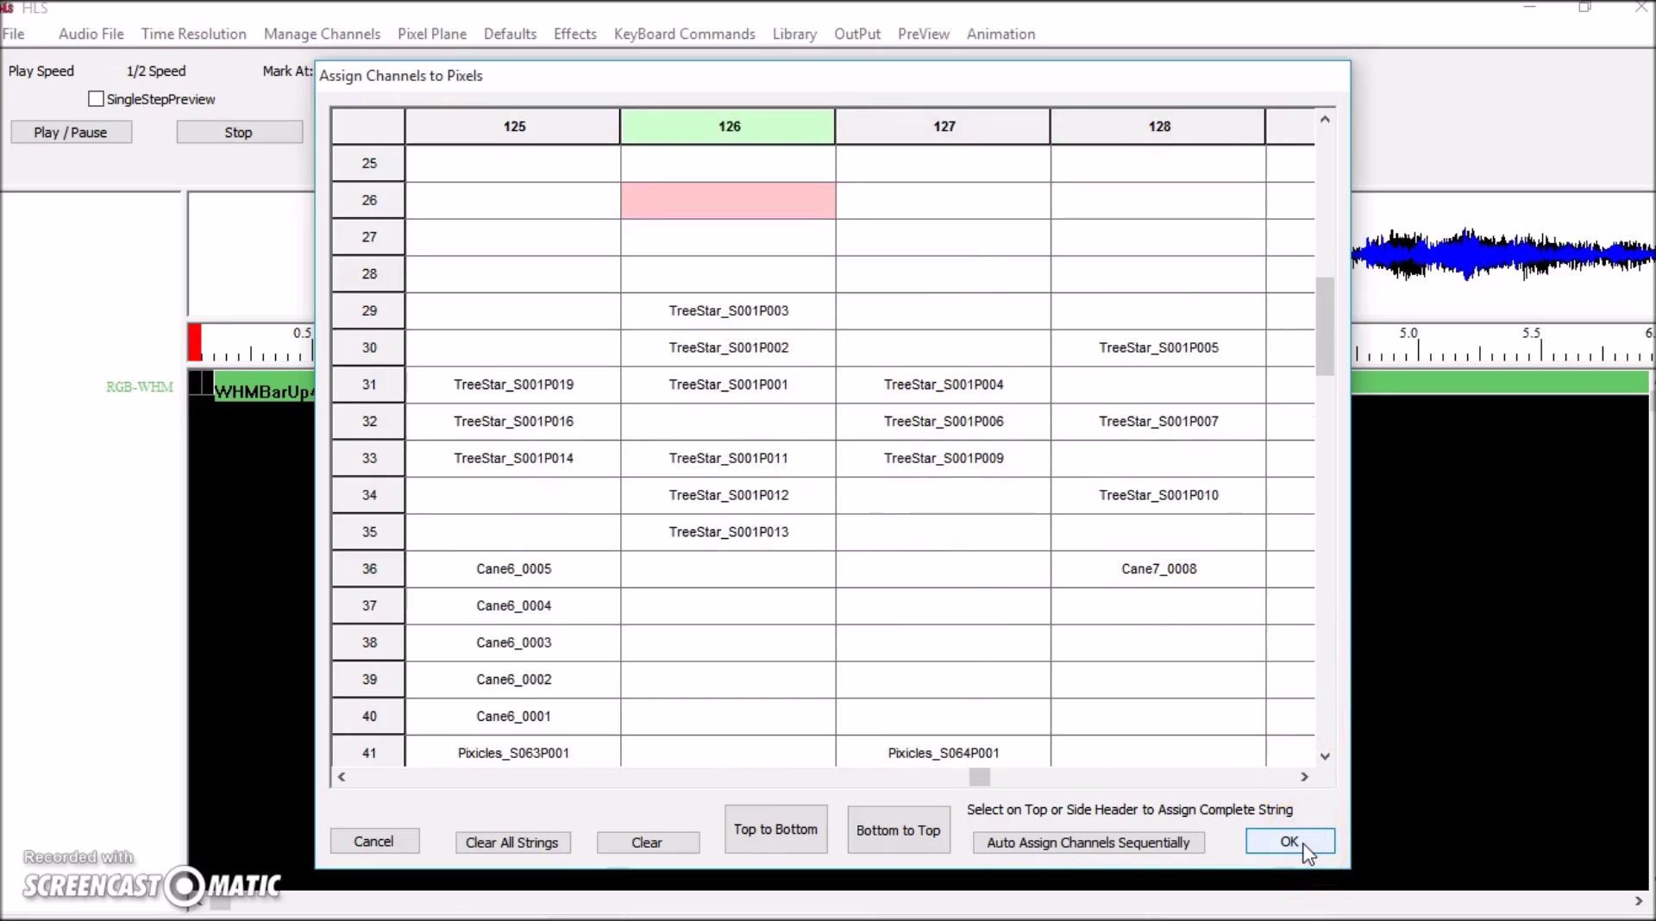
left_click(1289, 841)
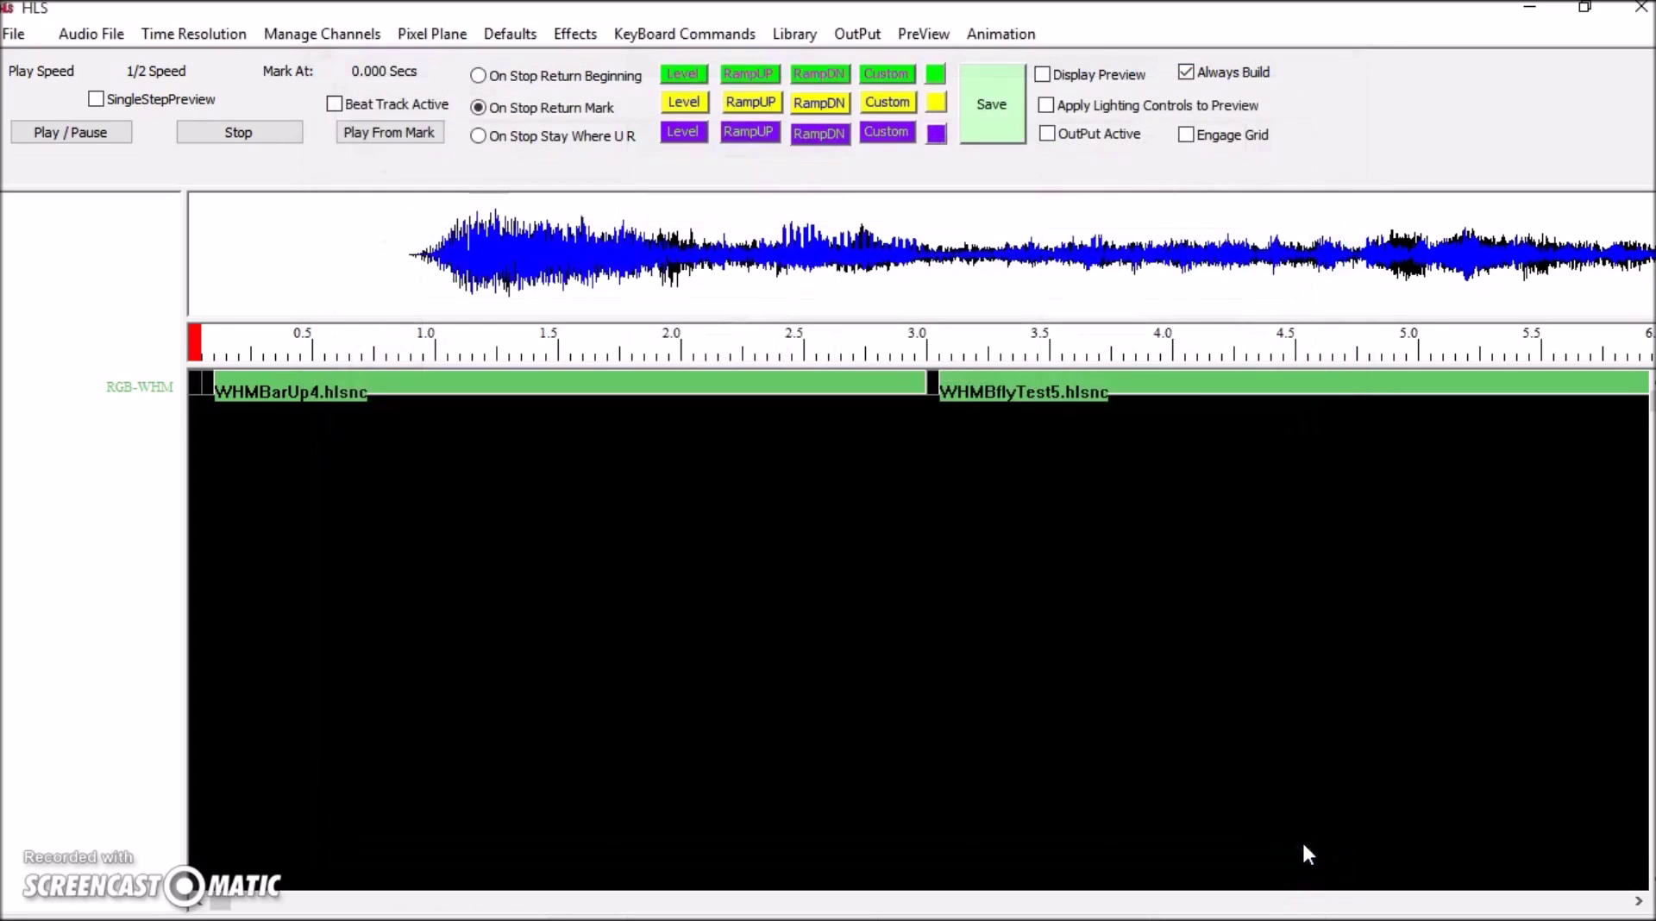
Step: Display the house preview and position its window below the playback controls, over the waveform and sequence grid
left_click(1041, 74)
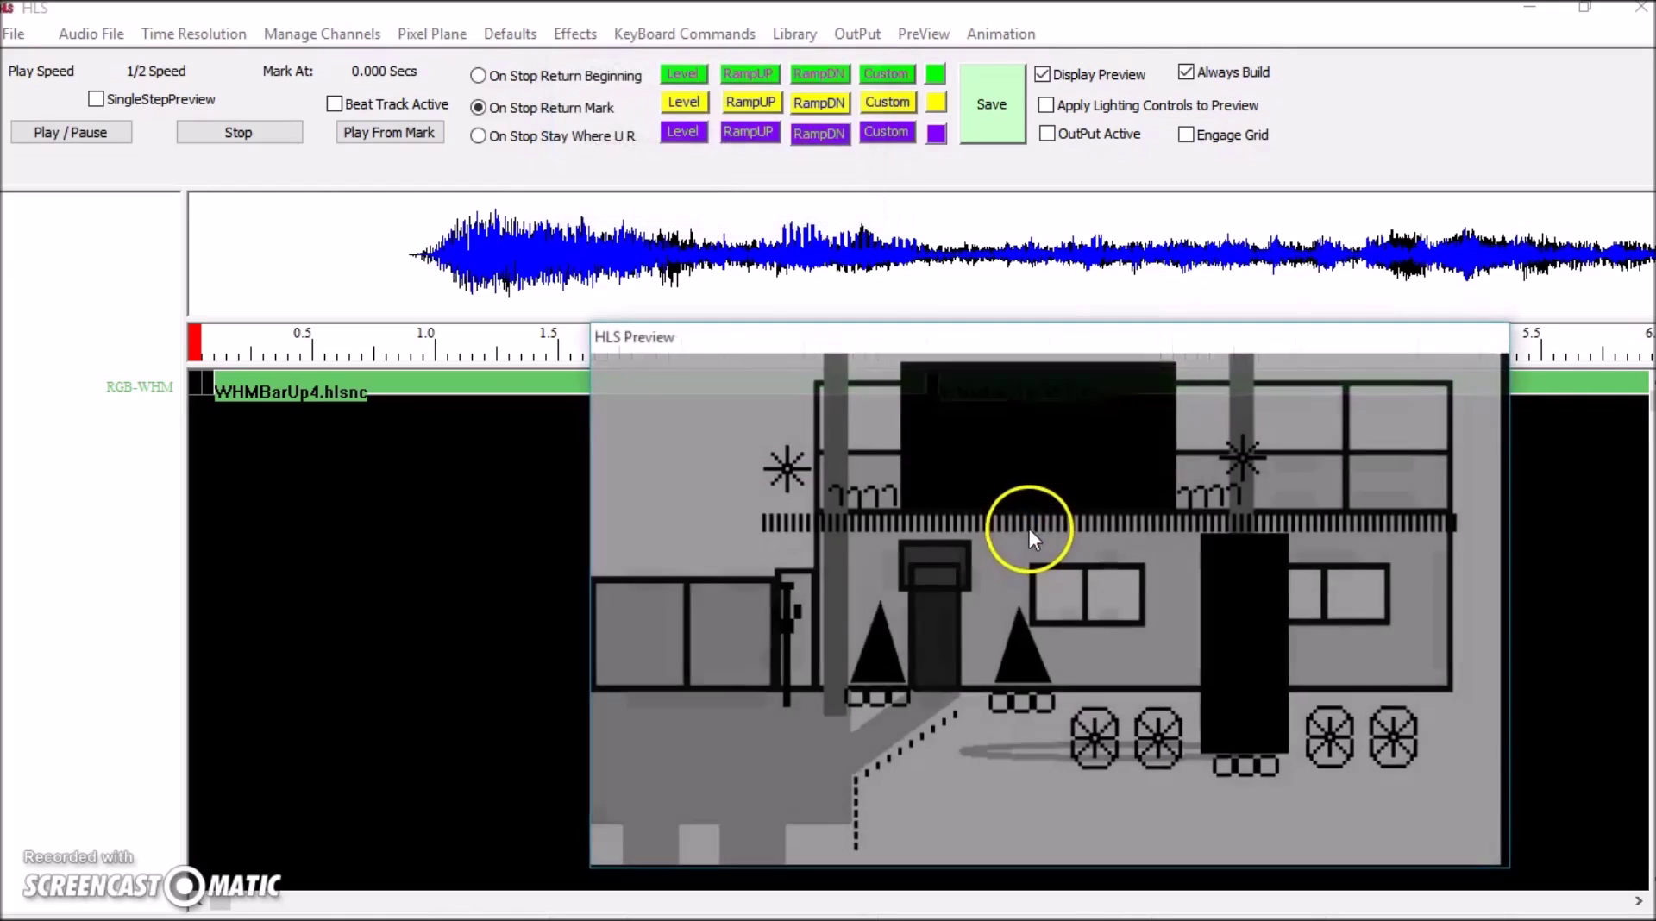
left_click_drag(1067, 336, 1015, 138)
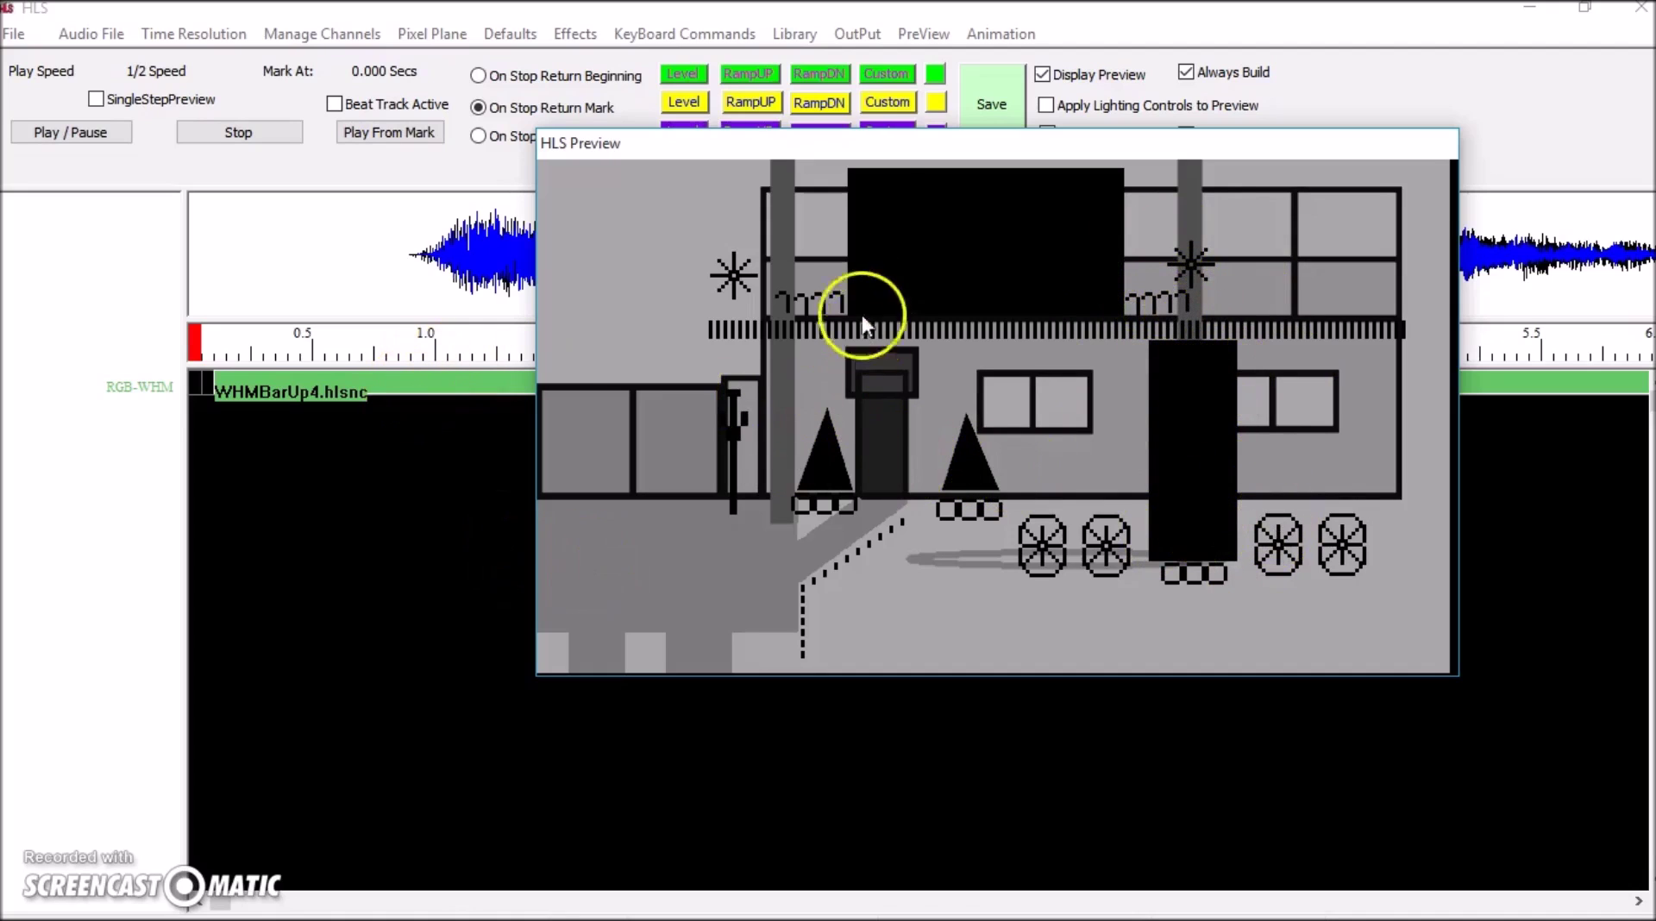
left_click_drag(899, 143, 896, 223)
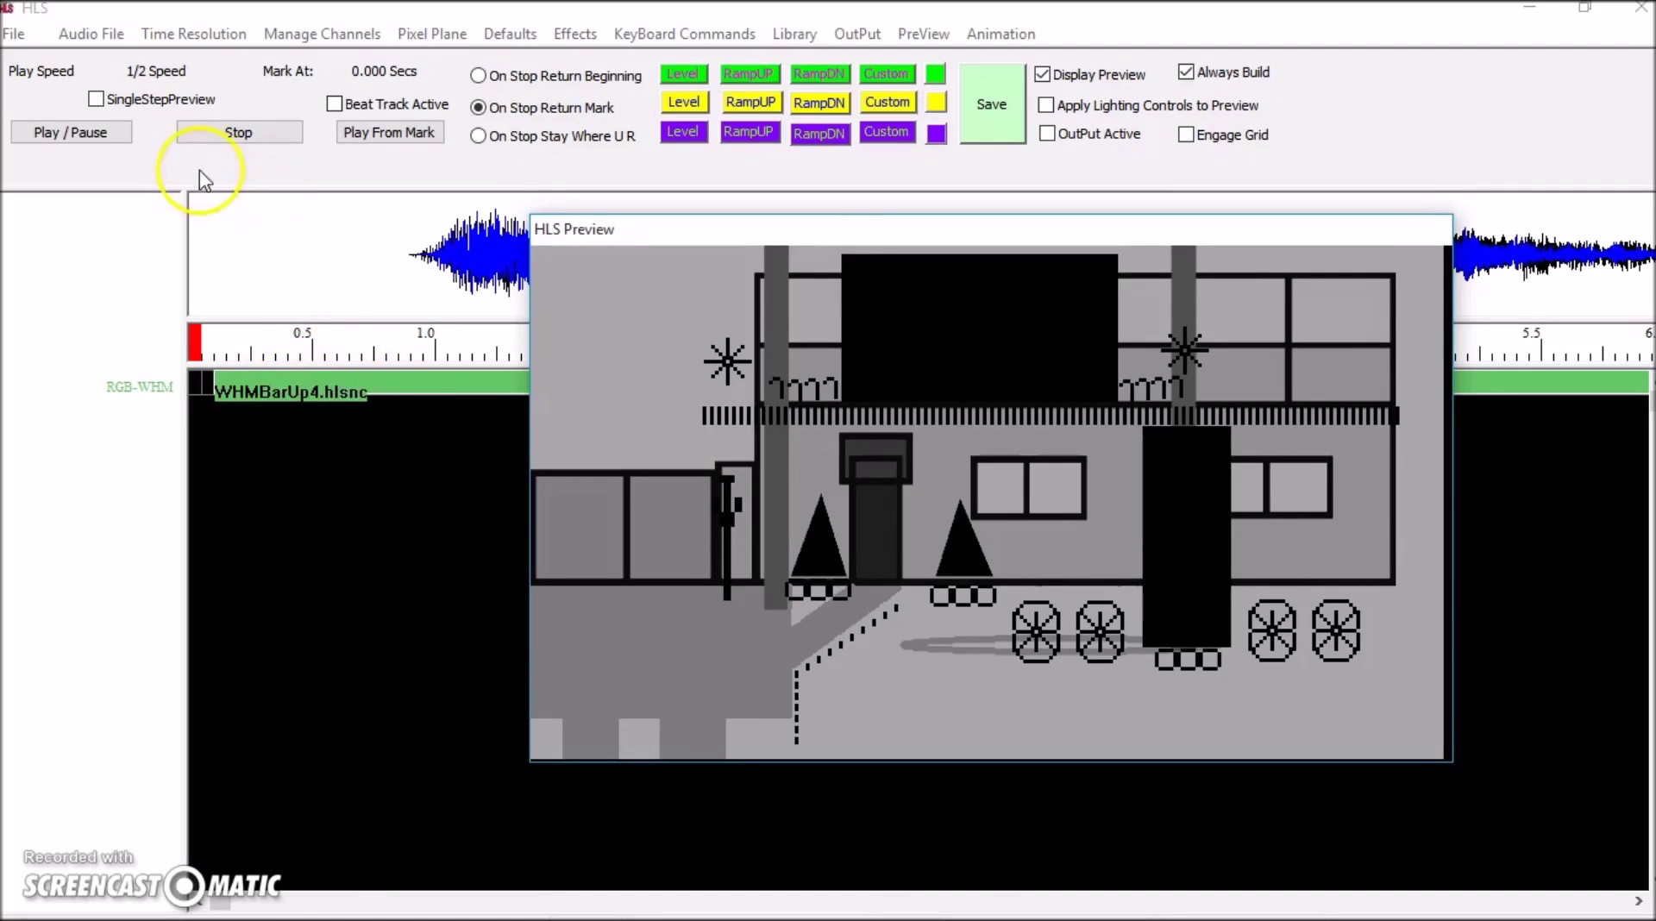
Step: Play the RGB-WHM effects from the mark in the house preview, replay them from the start, and stop playback
left_click(356, 135)
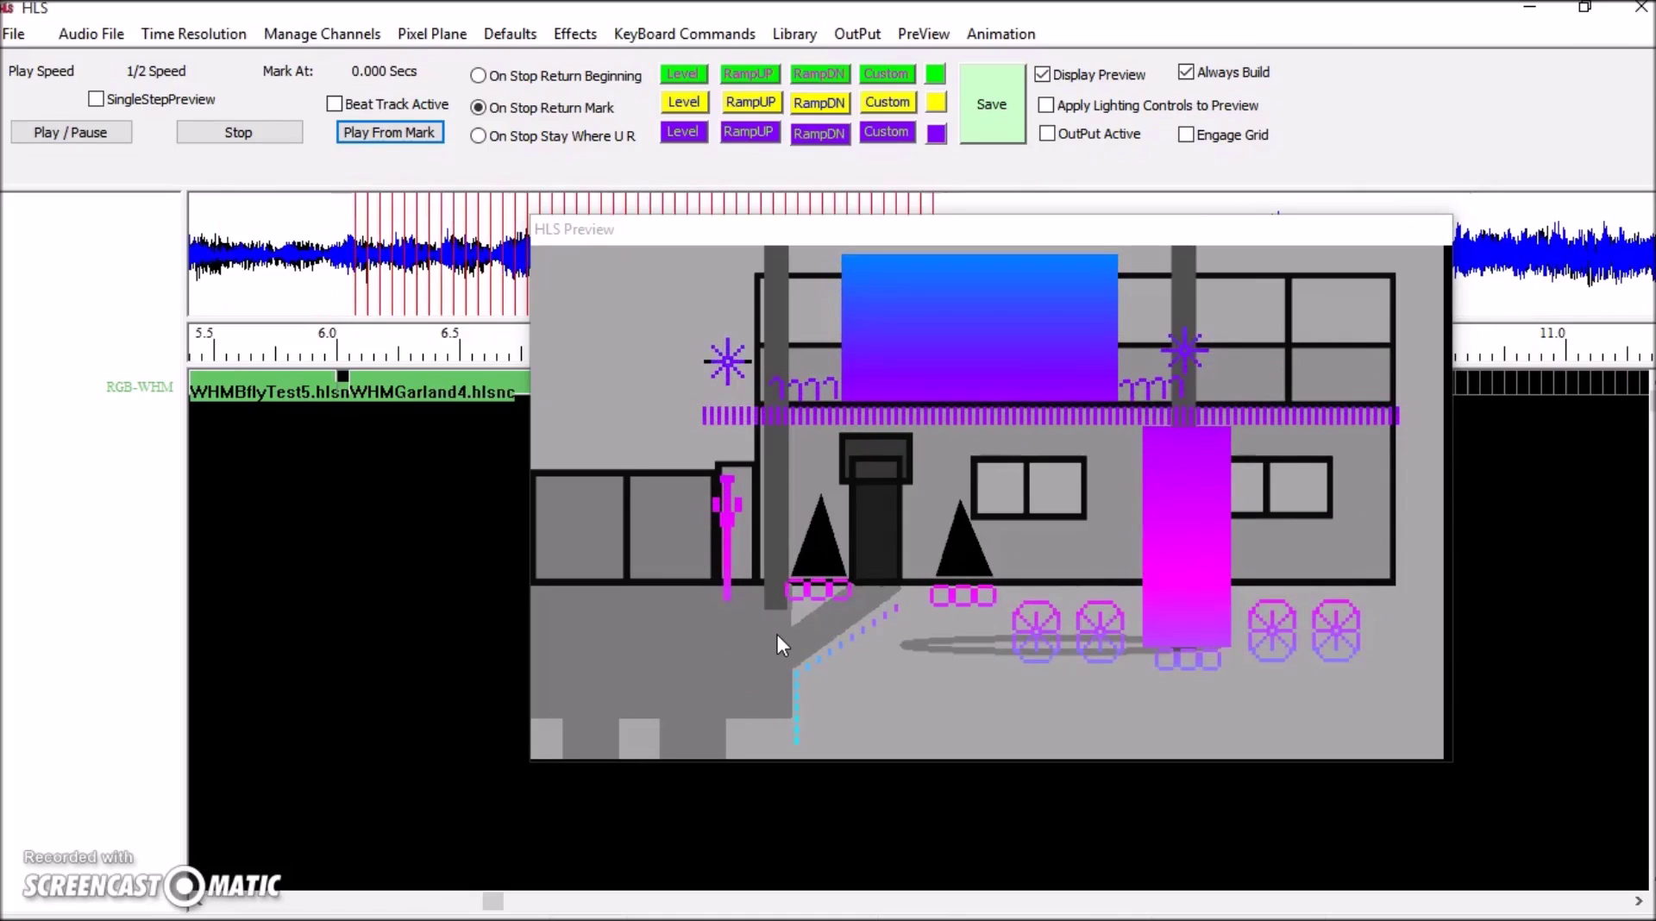
key("space")
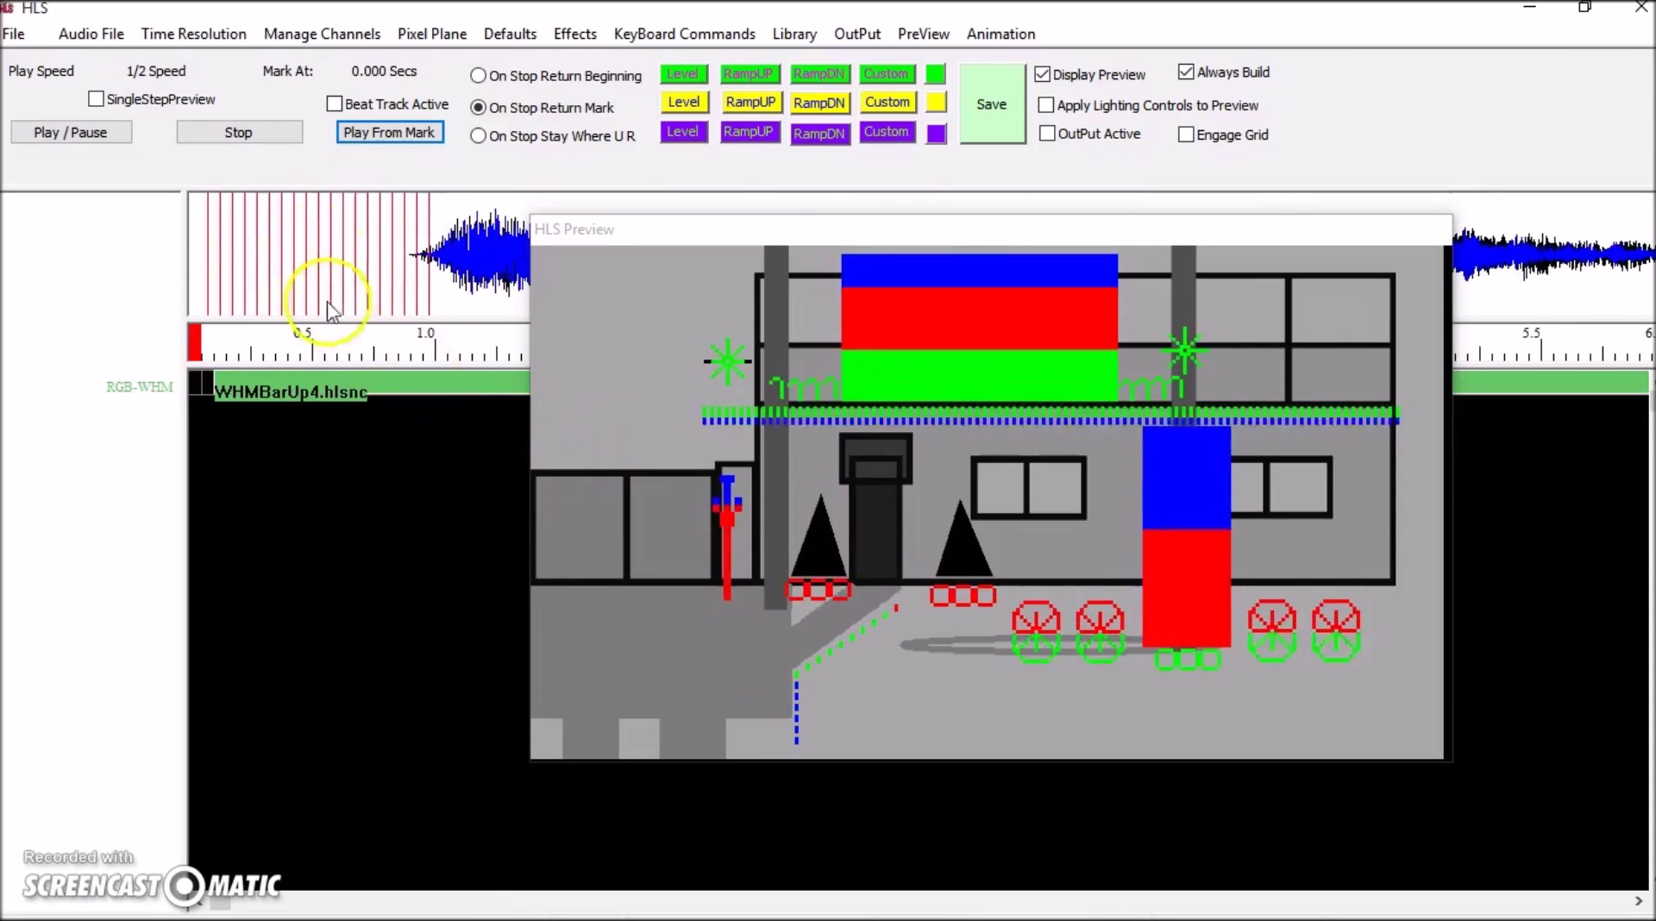
left_click(199, 135)
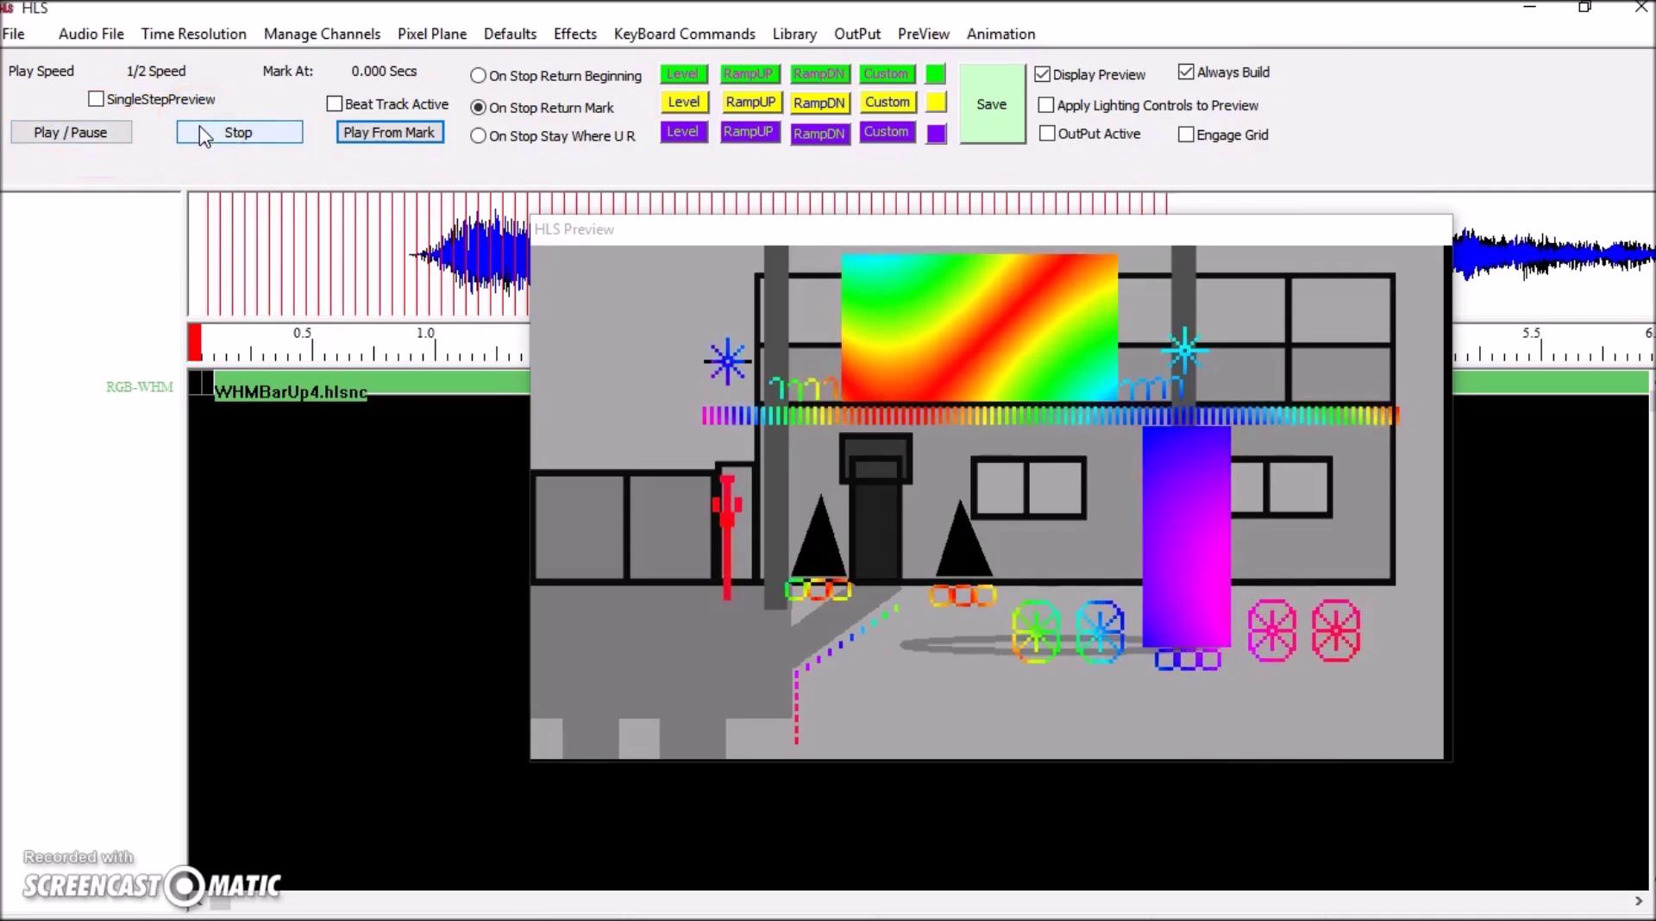
left_click(683, 332)
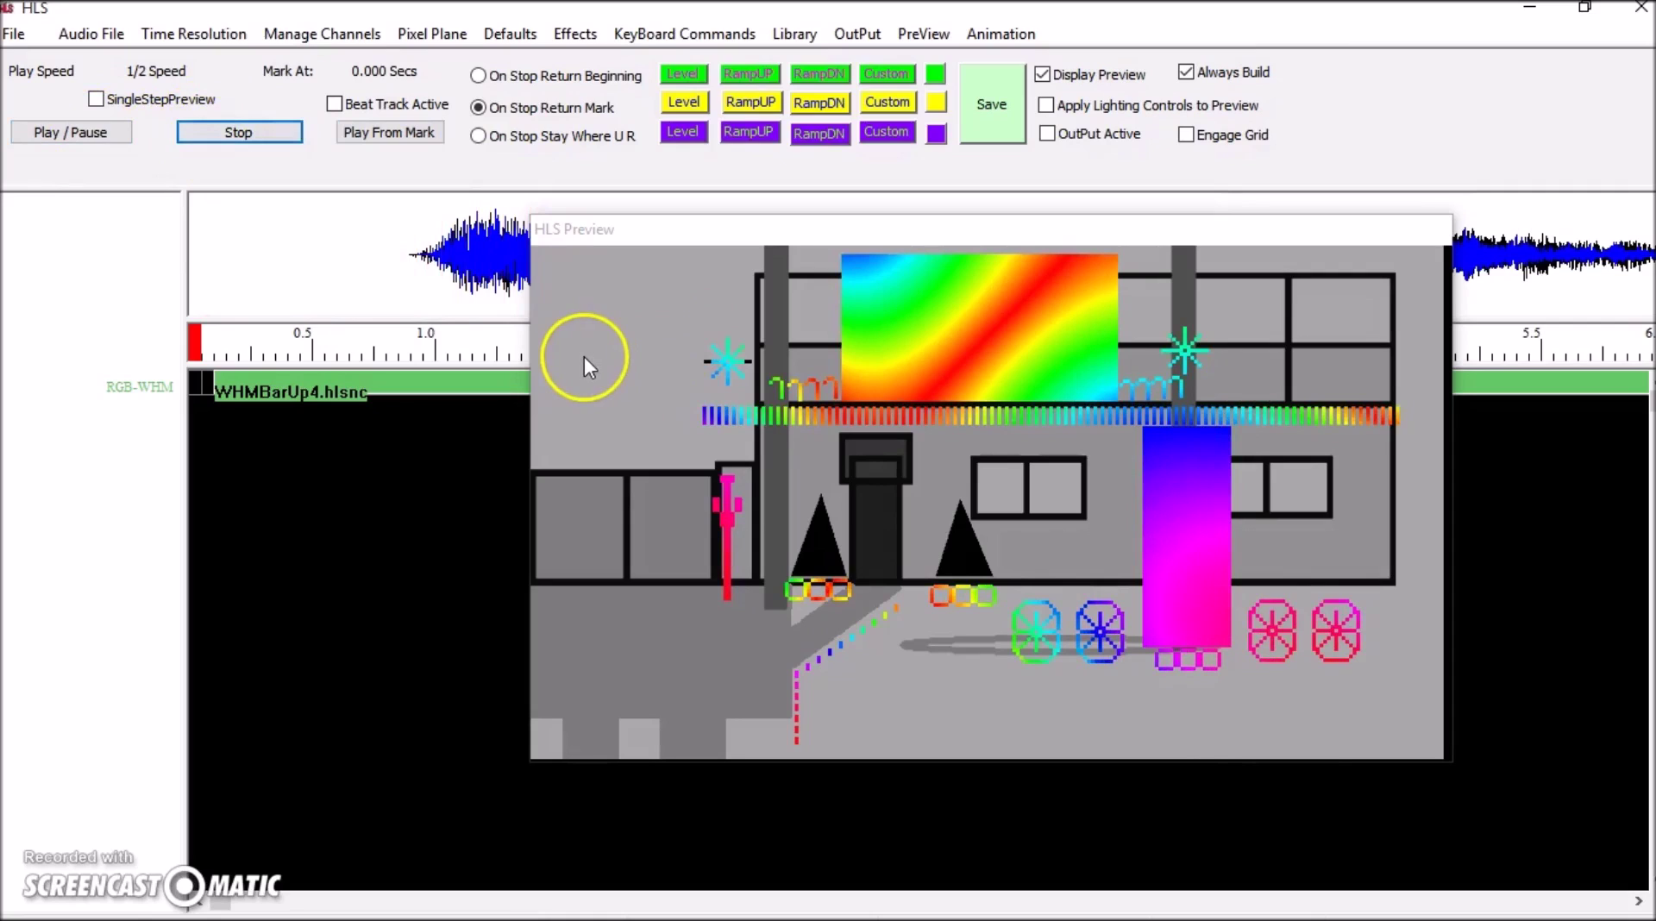